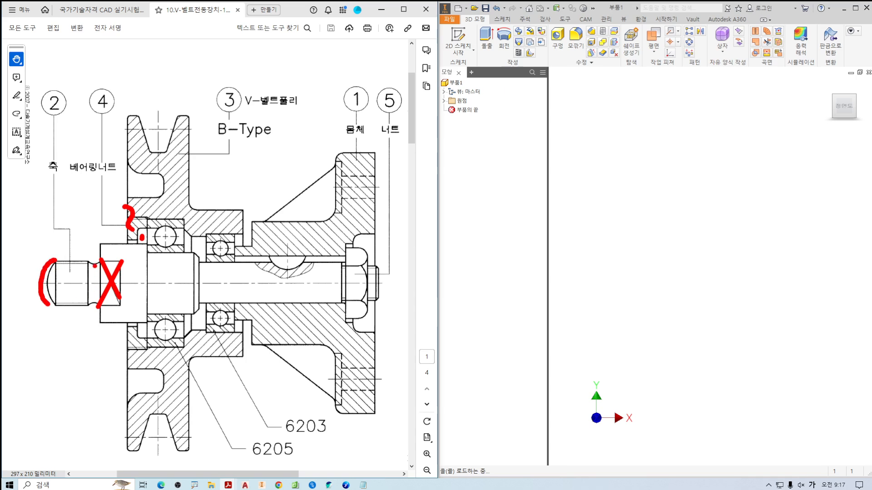
Examine the shaft in the assembly drawing, including its rounded end, neck groove, key seat and the threaded end under the nut.
{"action": "left_click_drag", "start_coordinate": [87, 258], "coordinate": [97, 262]}
{"action": "mouse_move", "coordinate": [57, 194]}
{"action": "left_mouse_down"}
{"action": "mouse_move", "coordinate": [66, 197]}
{"action": "mouse_move", "coordinate": [60, 213]}
{"action": "left_mouse_up"}
{"action": "left_click", "coordinate": [67, 223]}
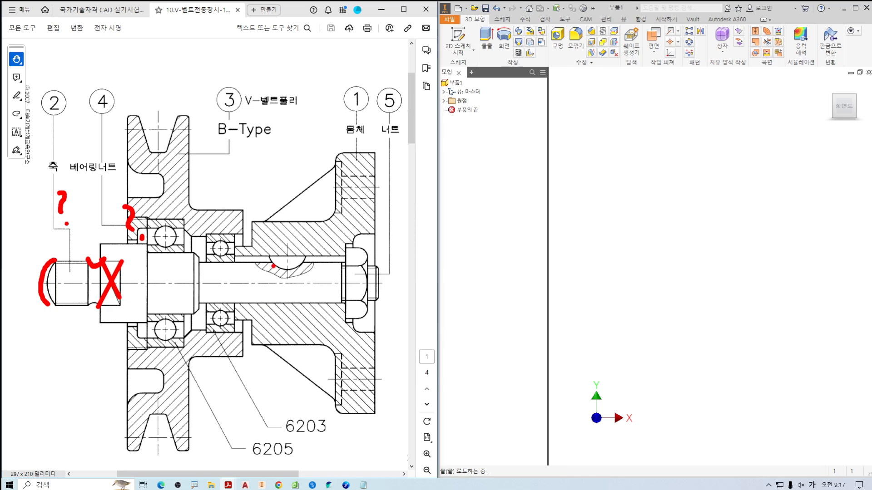
{"action": "mouse_move", "coordinate": [268, 256]}
{"action": "left_mouse_down"}
{"action": "mouse_move", "coordinate": [285, 271]}
{"action": "mouse_move", "coordinate": [308, 257]}
{"action": "left_mouse_up"}
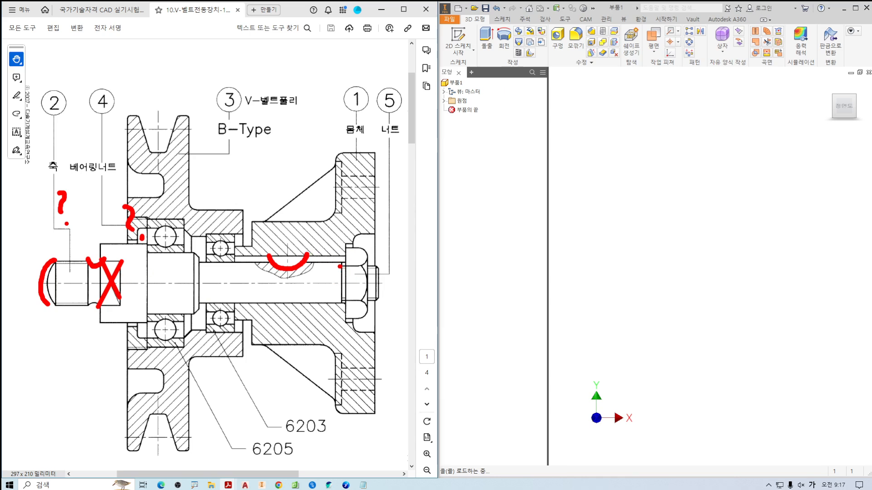
{"action": "mouse_move", "coordinate": [339, 266]}
{"action": "left_mouse_down"}
{"action": "mouse_move", "coordinate": [379, 266]}
{"action": "mouse_move", "coordinate": [381, 301]}
{"action": "mouse_move", "coordinate": [342, 304]}
{"action": "left_mouse_up"}
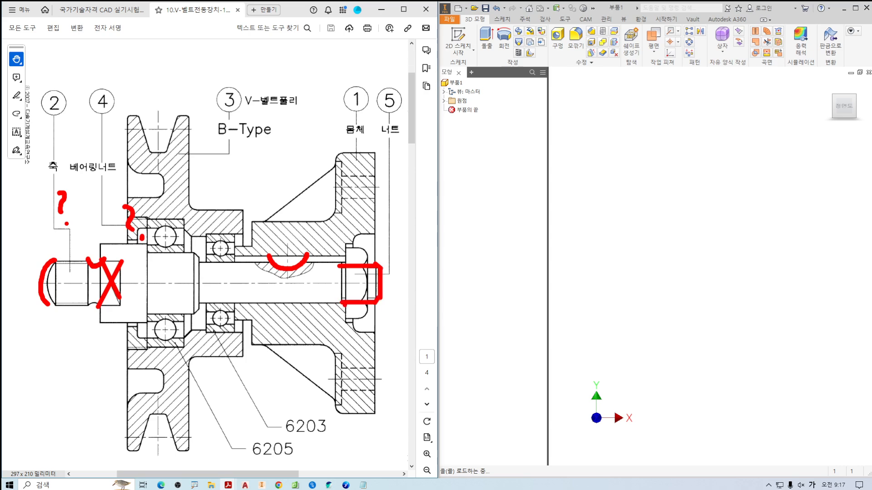
{"action": "key", "text": "Escape"}
{"action": "scroll", "coordinate": [351, 272], "scroll_direction": "up", "scroll_amount": 4, "text": "ctrl"}
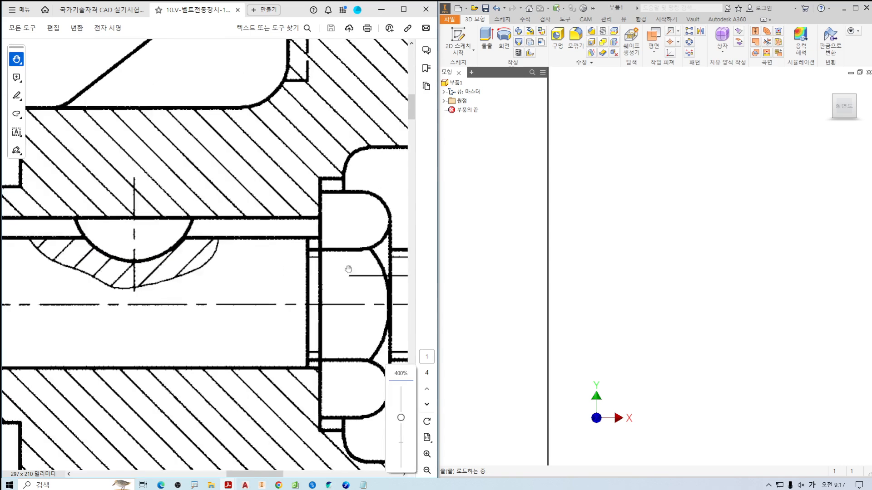
{"action": "key", "text": "ctrl+2"}
{"action": "left_click_drag", "start_coordinate": [308, 262], "coordinate": [335, 249]}
{"action": "mouse_move", "coordinate": [308, 350]}
{"action": "left_mouse_down"}
{"action": "mouse_move", "coordinate": [325, 347]}
{"action": "mouse_move", "coordinate": [337, 360]}
{"action": "left_mouse_up"}
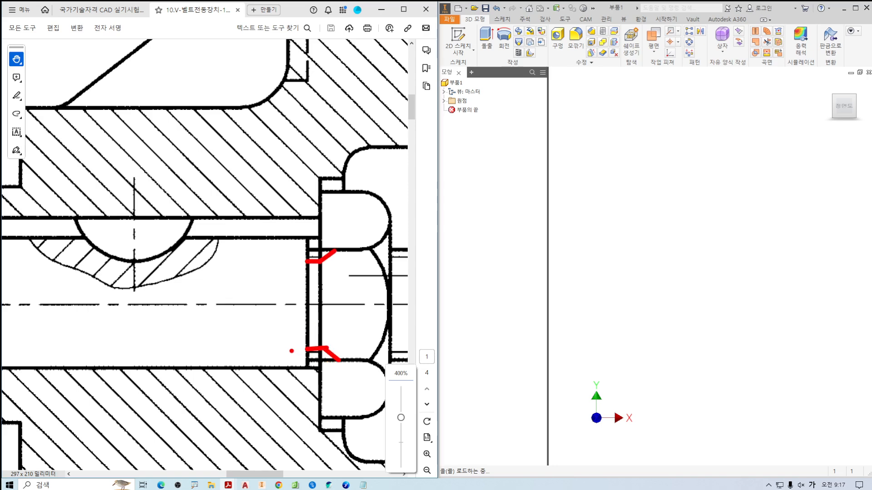
{"action": "key", "text": "Escape"}
{"action": "scroll", "coordinate": [254, 331], "scroll_direction": "down", "scroll_amount": 4, "text": "ctrl"}
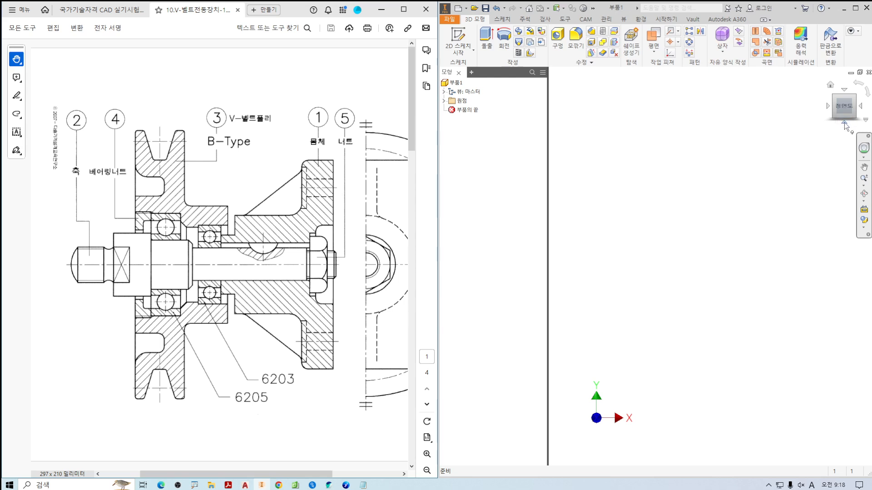
Set an isometric view with Z pointing up as the home view, using fit to view, and dismiss the update notification.
{"action": "left_click", "coordinate": [845, 123]}
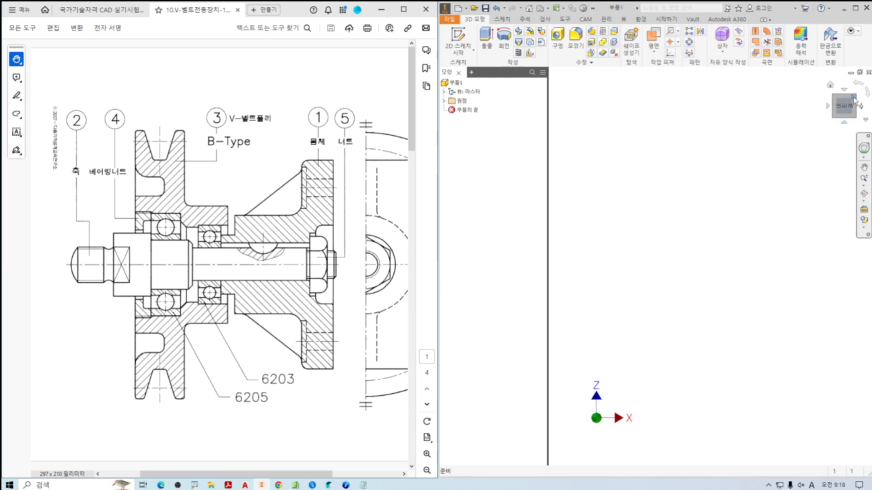
{"action": "left_click", "coordinate": [845, 109]}
{"action": "right_click", "coordinate": [846, 109]}
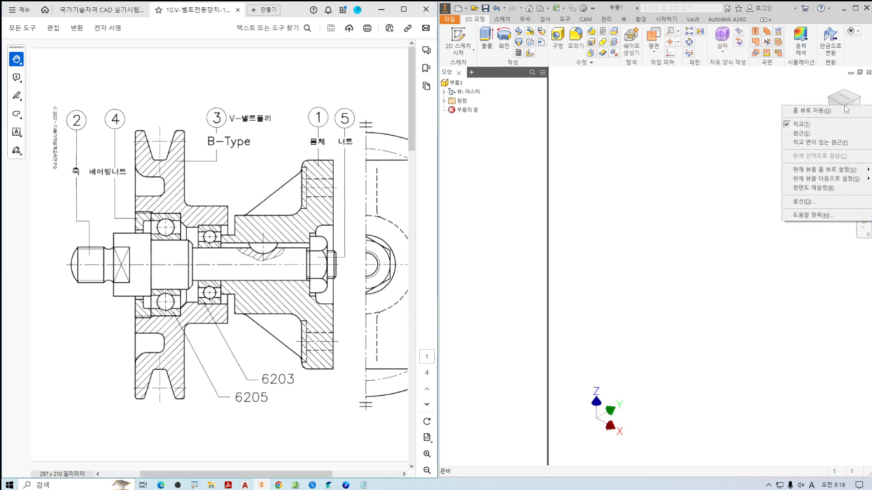
{"action": "mouse_move", "coordinate": [821, 171]}
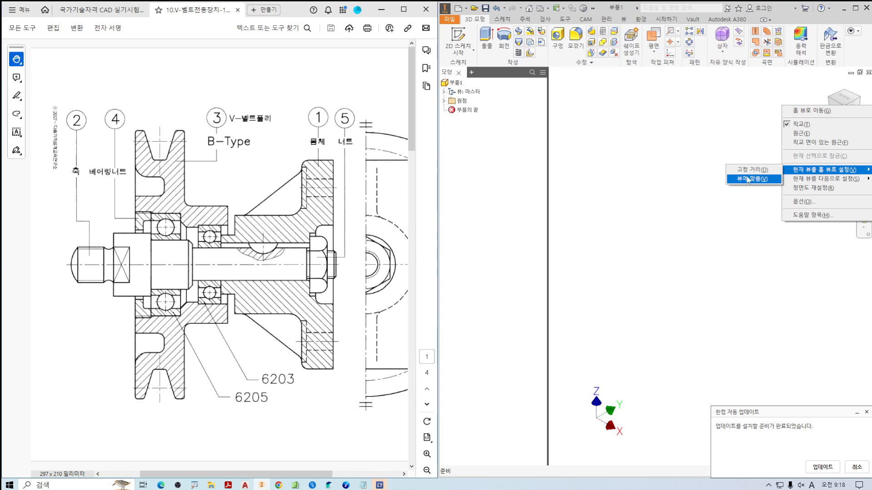
{"action": "left_click", "coordinate": [752, 179]}
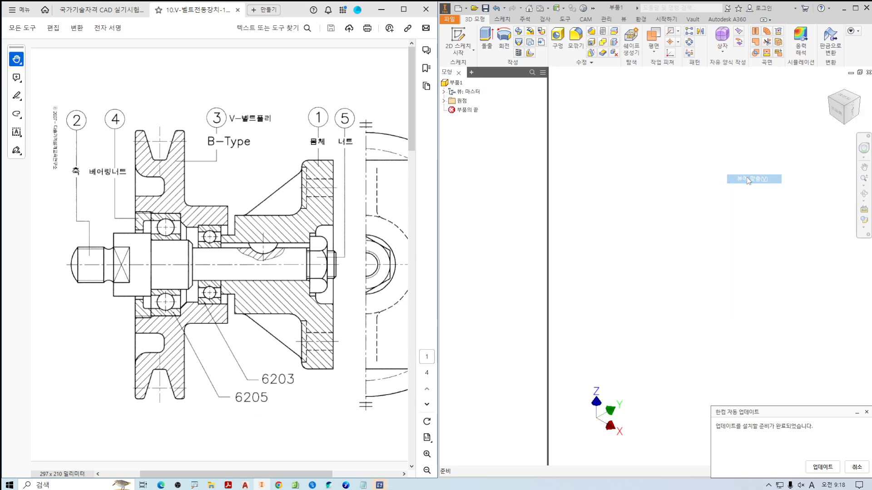
{"action": "left_click", "coordinate": [866, 411]}
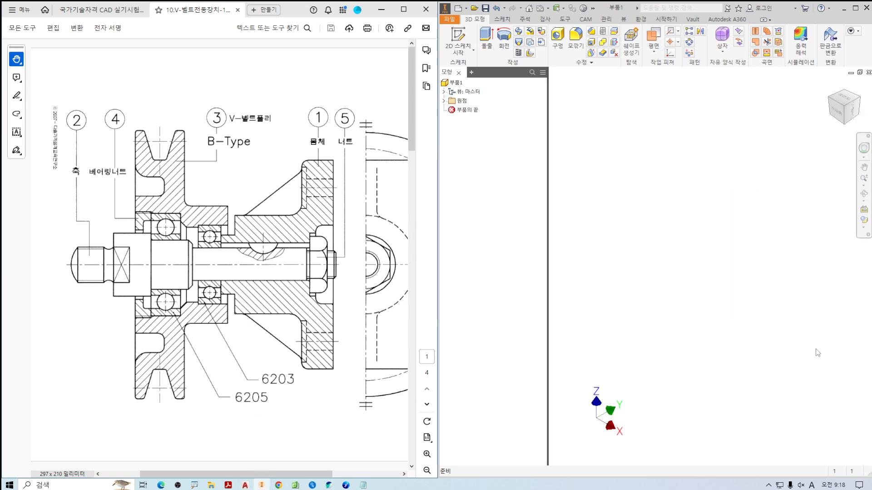
Start a new 2D sketch on the XY origin plane.
{"action": "left_click", "coordinate": [461, 37]}
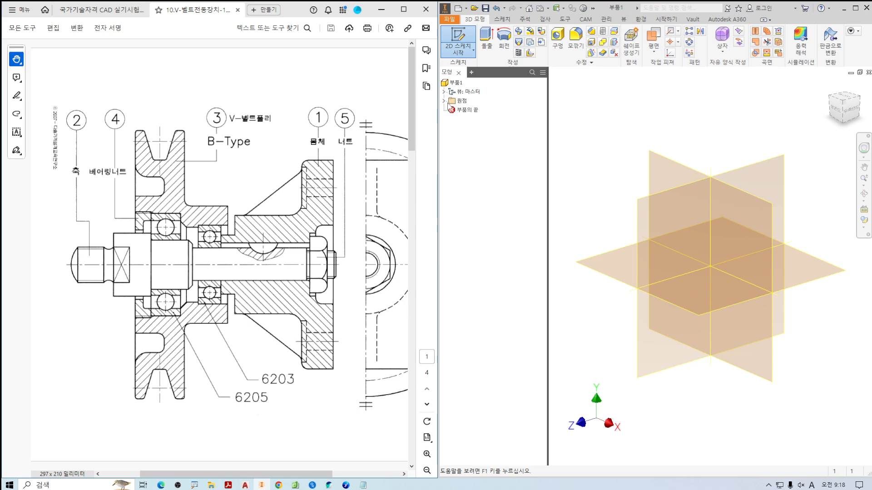
{"action": "left_click", "coordinate": [444, 102]}
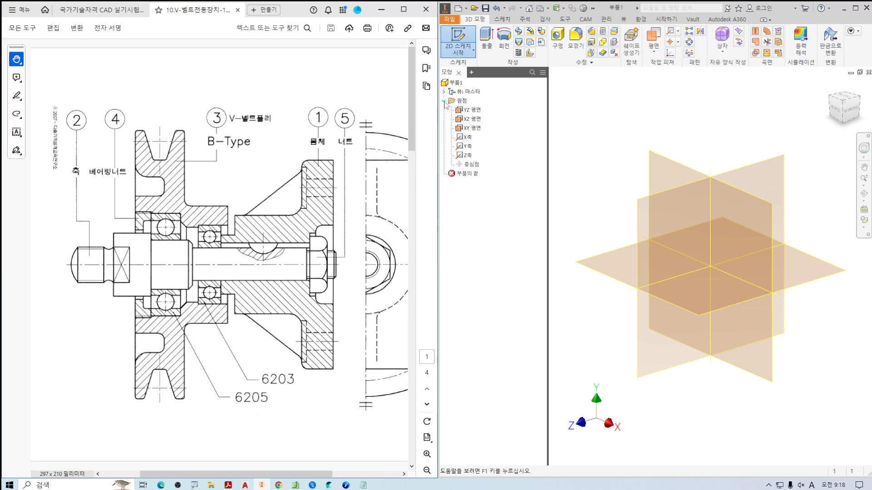
{"action": "left_click", "coordinate": [471, 128]}
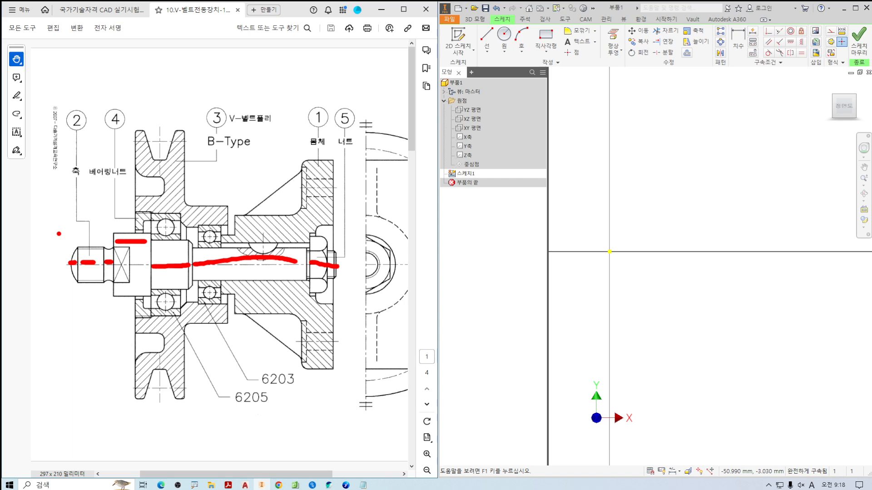
Examine the lengths of the shaft's axial segments along its centreline in the assembly drawing, from the rounded end to the nut end.
{"action": "mouse_move", "coordinate": [32, 236]}
{"action": "left_mouse_down"}
{"action": "mouse_move", "coordinate": [51, 251]}
{"action": "mouse_move", "coordinate": [85, 220]}
{"action": "left_mouse_up"}
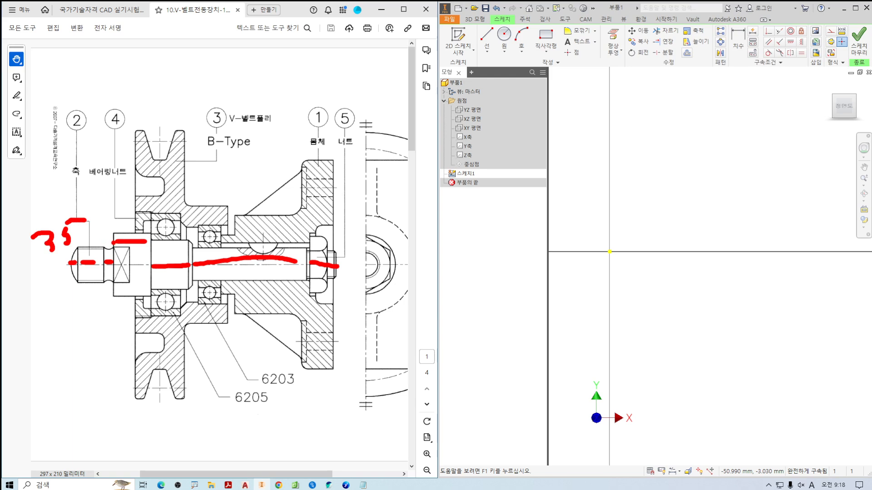
{"action": "left_click", "coordinate": [85, 187]}
{"action": "mouse_move", "coordinate": [83, 180]}
{"action": "left_mouse_down"}
{"action": "mouse_move", "coordinate": [77, 196]}
{"action": "mouse_move", "coordinate": [94, 198]}
{"action": "mouse_move", "coordinate": [88, 207]}
{"action": "left_mouse_up"}
{"action": "mouse_move", "coordinate": [102, 213]}
{"action": "left_mouse_down"}
{"action": "mouse_move", "coordinate": [110, 225]}
{"action": "mouse_move", "coordinate": [104, 230]}
{"action": "mouse_move", "coordinate": [116, 212]}
{"action": "left_mouse_up"}
{"action": "left_click", "coordinate": [58, 248]}
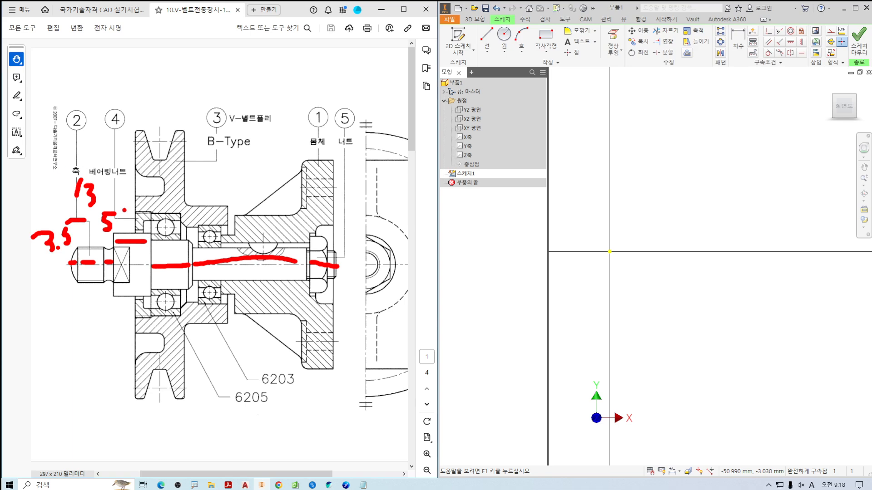
{"action": "mouse_move", "coordinate": [127, 207]}
{"action": "left_mouse_down"}
{"action": "mouse_move", "coordinate": [126, 220]}
{"action": "mouse_move", "coordinate": [140, 212]}
{"action": "mouse_move", "coordinate": [143, 230]}
{"action": "left_mouse_up"}
{"action": "left_click_drag", "start_coordinate": [175, 246], "coordinate": [195, 258]}
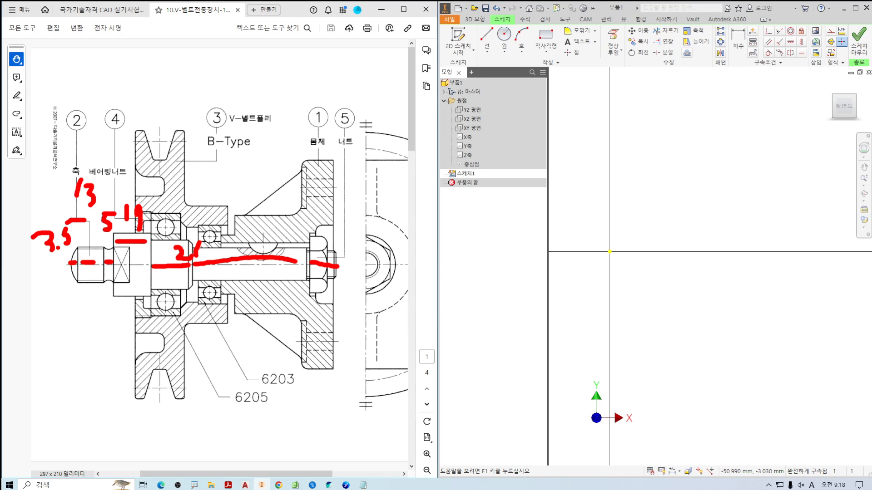
{"action": "mouse_move", "coordinate": [233, 232]}
{"action": "left_mouse_down"}
{"action": "mouse_move", "coordinate": [252, 244]}
{"action": "mouse_move", "coordinate": [243, 248]}
{"action": "left_mouse_up"}
{"action": "left_click_drag", "start_coordinate": [234, 234], "coordinate": [249, 229]}
{"action": "mouse_move", "coordinate": [257, 228]}
{"action": "left_mouse_down"}
{"action": "mouse_move", "coordinate": [268, 243]}
{"action": "mouse_move", "coordinate": [265, 225]}
{"action": "left_mouse_up"}
{"action": "left_click", "coordinate": [254, 223]}
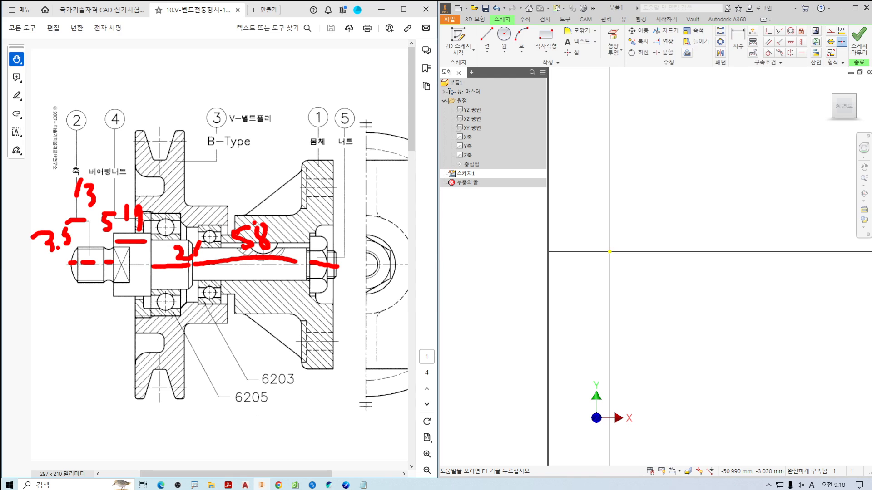
{"action": "left_click_drag", "start_coordinate": [324, 220], "coordinate": [320, 242]}
{"action": "left_click_drag", "start_coordinate": [327, 222], "coordinate": [332, 248]}
{"action": "left_click_drag", "start_coordinate": [326, 222], "coordinate": [340, 221]}
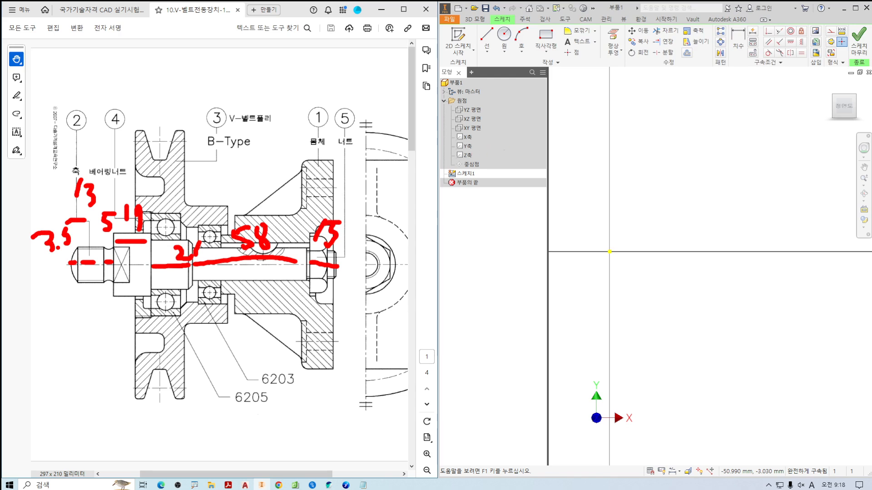
{"action": "key", "text": "Escape"}
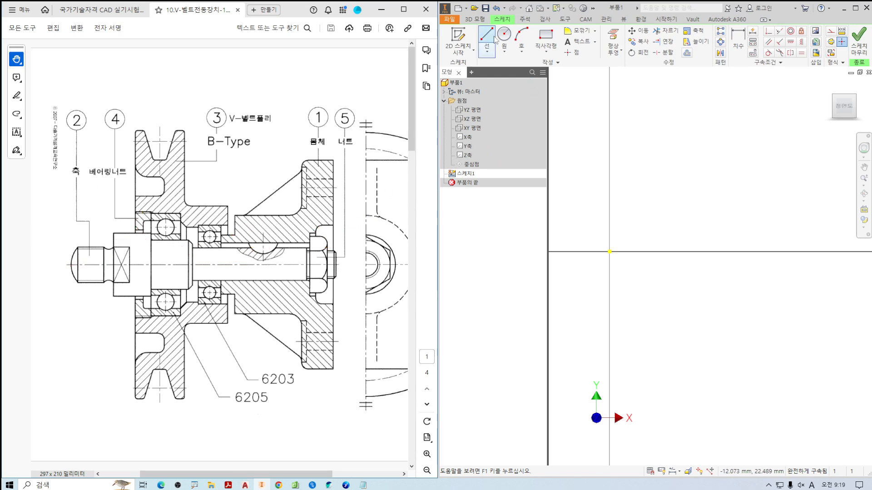
Draw a horizontal line chain from the origin along the positive X axis with consecutive segments of 3.5, 13 and 5 mm.
{"action": "left_click", "coordinate": [493, 39]}
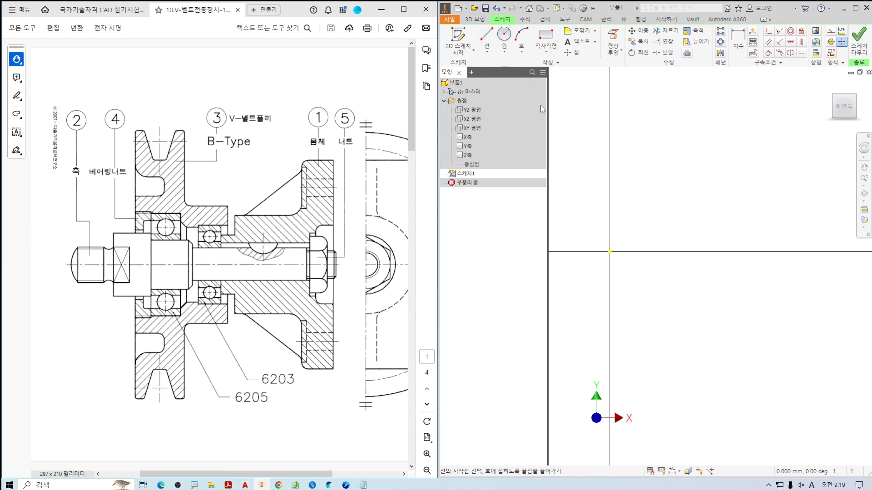
{"action": "left_click", "coordinate": [610, 252]}
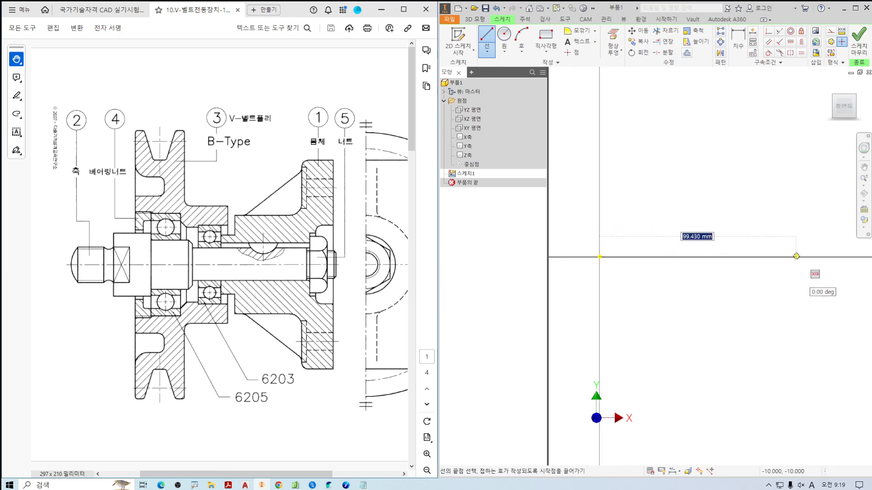
{"action": "scroll", "coordinate": [796, 256], "scroll_direction": "down", "scroll_amount": 3}
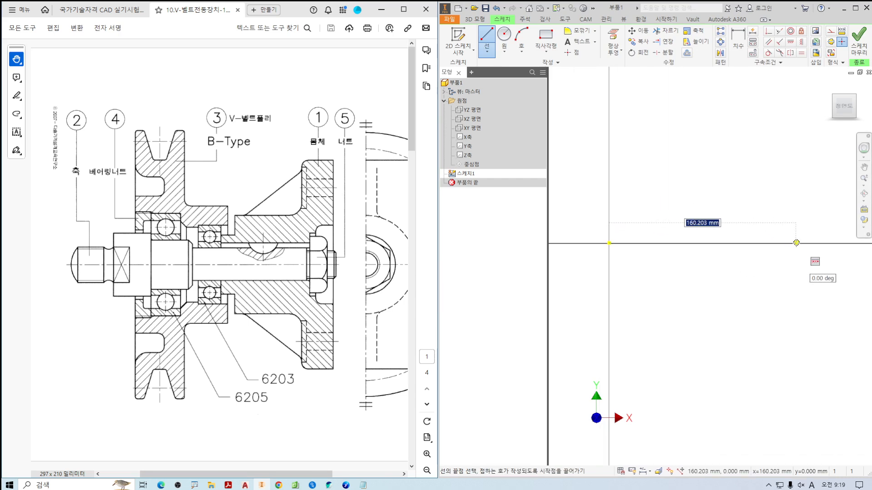
{"action": "type", "text": "3.5"}
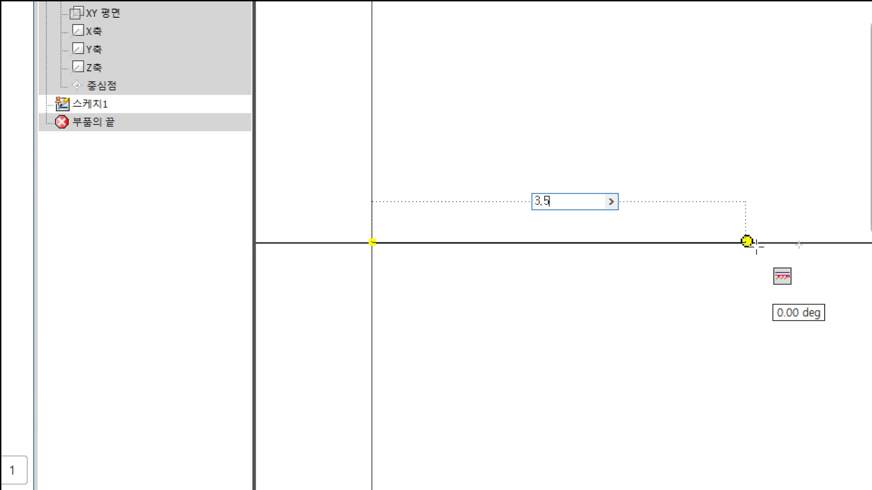
{"action": "key", "text": "Return"}
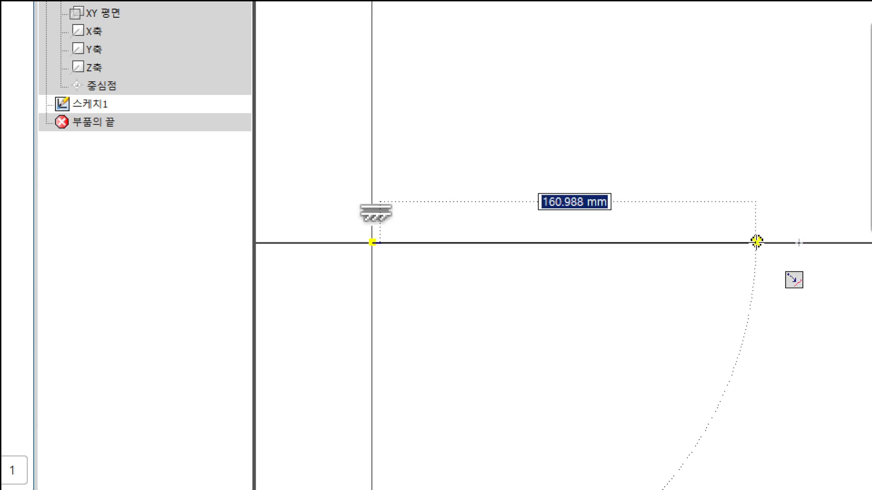
{"action": "type", "text": "13"}
{"action": "key", "text": "Return"}
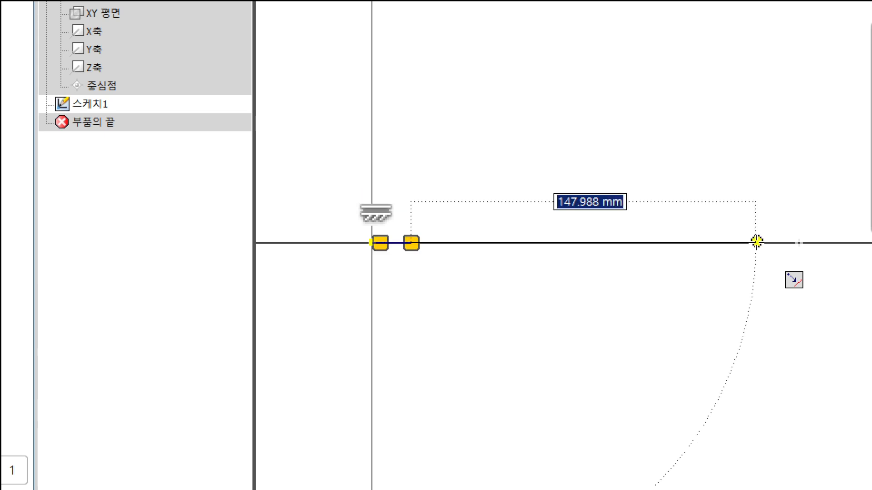
{"action": "type", "text": "5"}
{"action": "key", "text": "Return"}
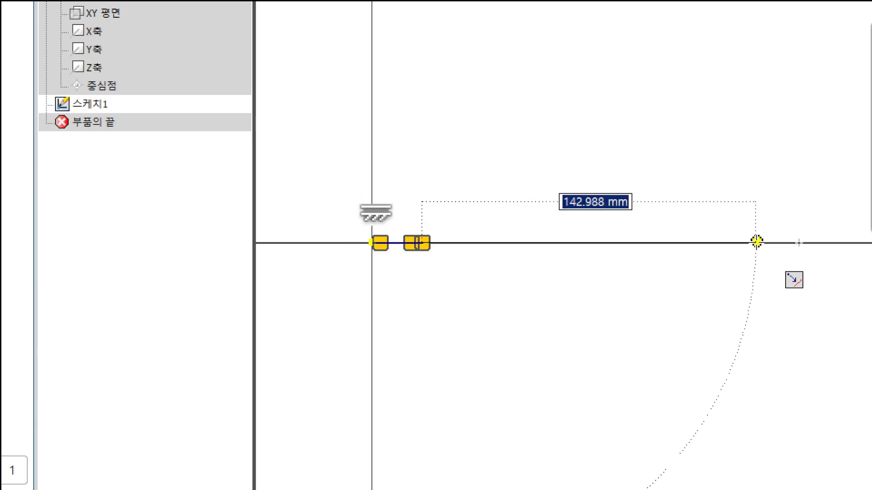
Continue the line chain along the X axis with consecutive segments of 19, 21, 58 and 15 mm, and finish the line.
{"action": "type", "text": "19"}
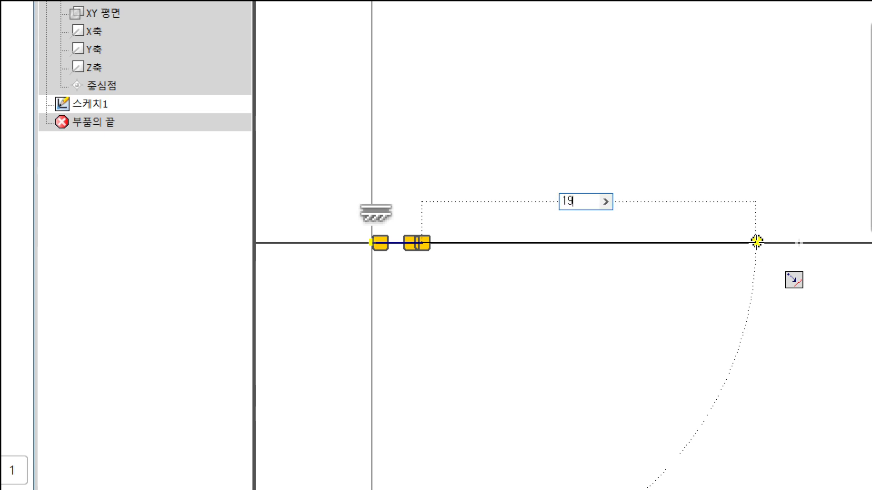
{"action": "key", "text": "Return"}
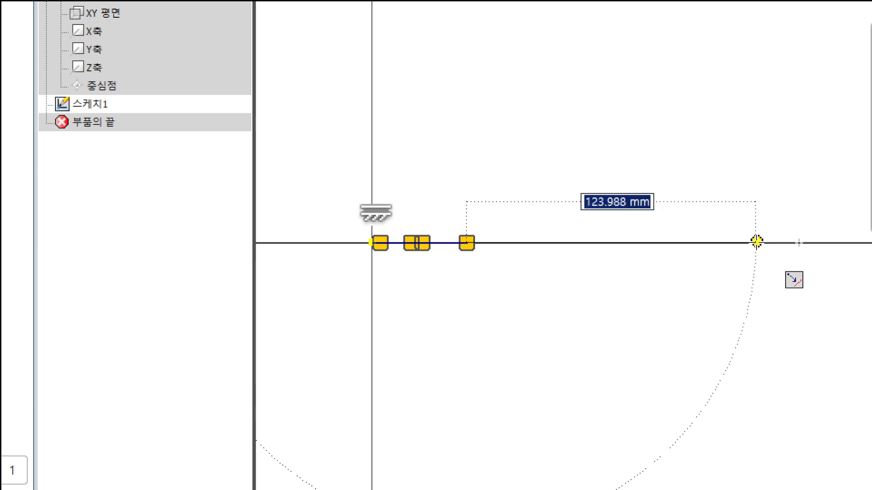
{"action": "type", "text": "21"}
{"action": "key", "text": "Return"}
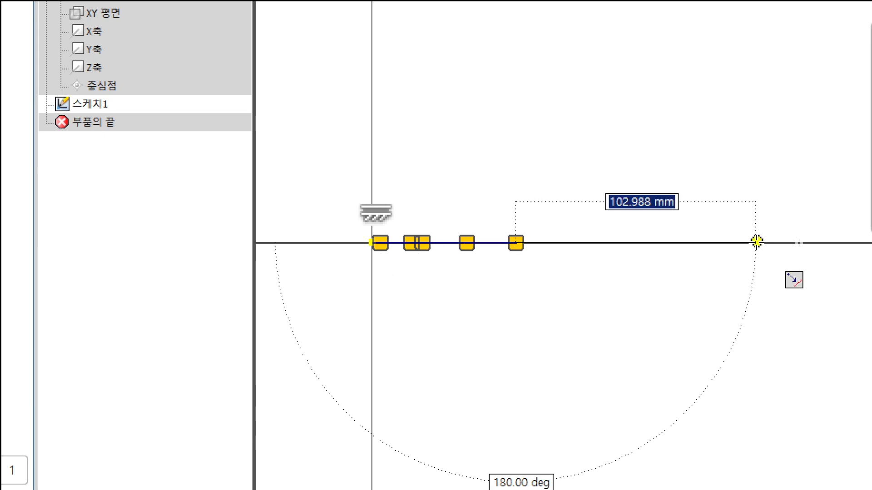
{"action": "type", "text": "58"}
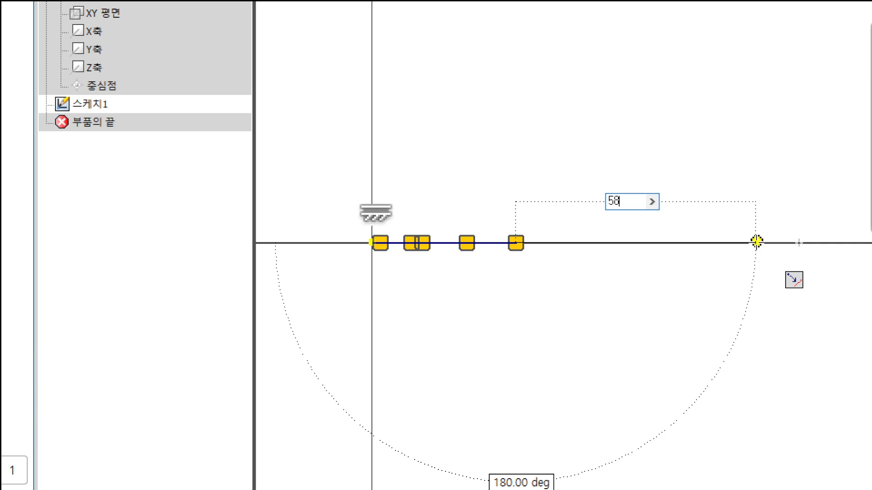
{"action": "key", "text": "Return"}
{"action": "type", "text": "15"}
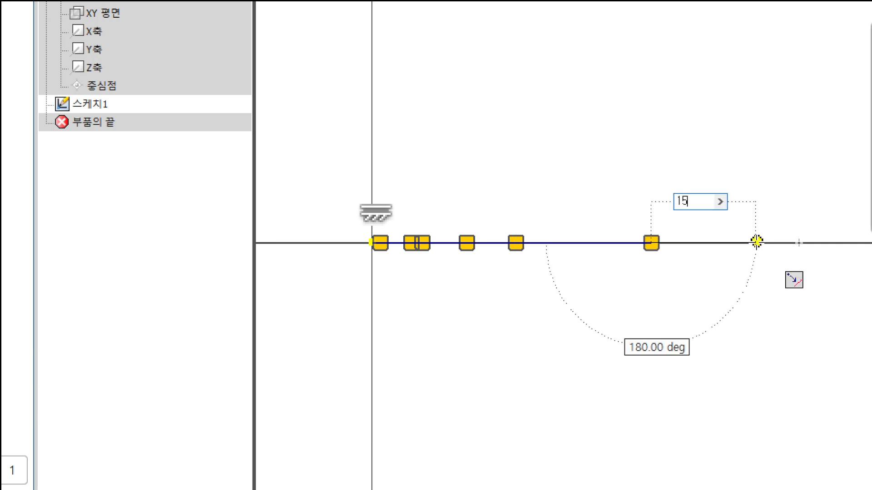
{"action": "key", "text": "Return"}
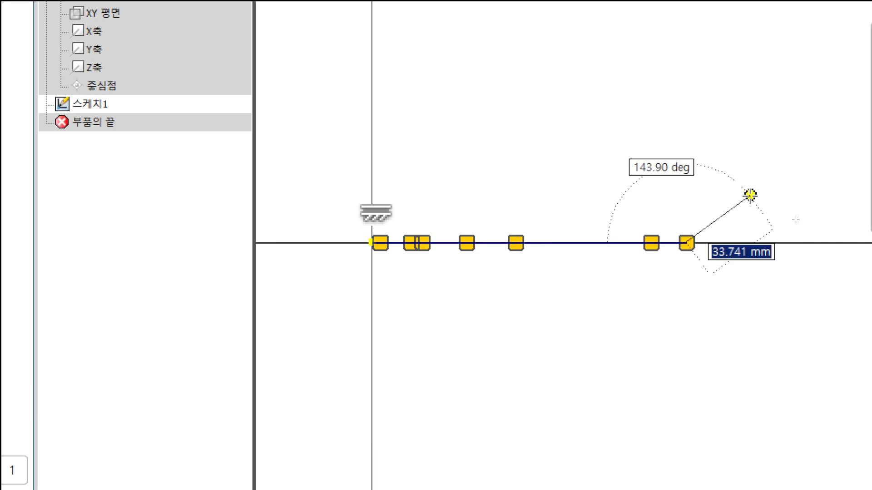
{"action": "key", "text": "Escape"}
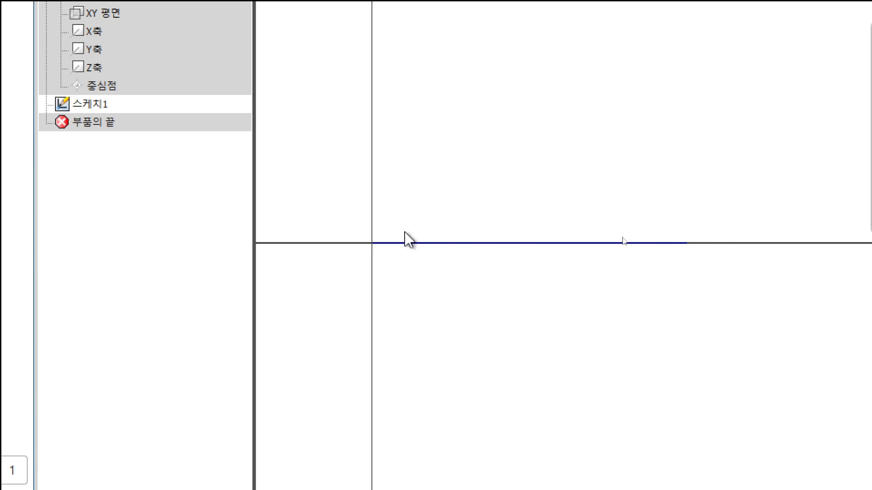
{"action": "scroll", "coordinate": [195, 249], "scroll_direction": "up", "scroll_amount": 1, "text": "ctrl"}
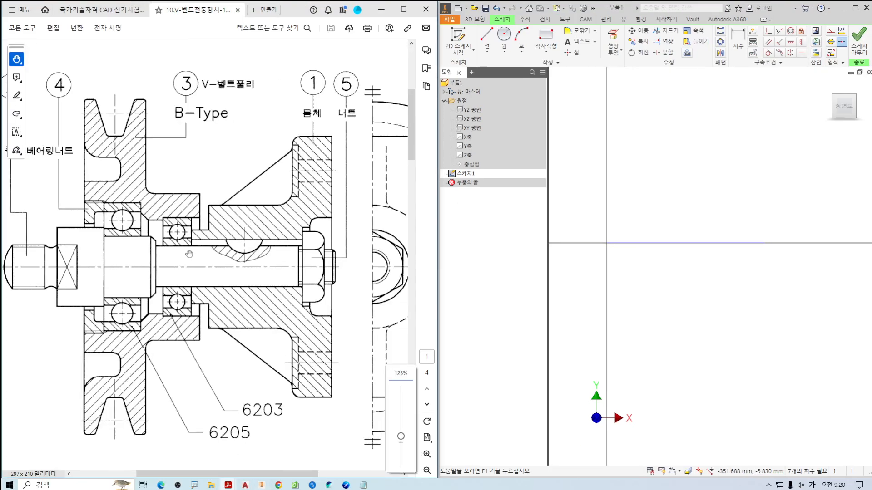
Offset the 58 mm centreline segment upward by 17/2 mm for the shaft portion that carries the 6203 bearing.
{"action": "scroll", "coordinate": [169, 250], "scroll_direction": "up", "scroll_amount": 1, "text": "ctrl"}
{"action": "left_click_drag", "start_coordinate": [169, 250], "coordinate": [195, 212]}
{"action": "key", "text": "ctrl+2"}
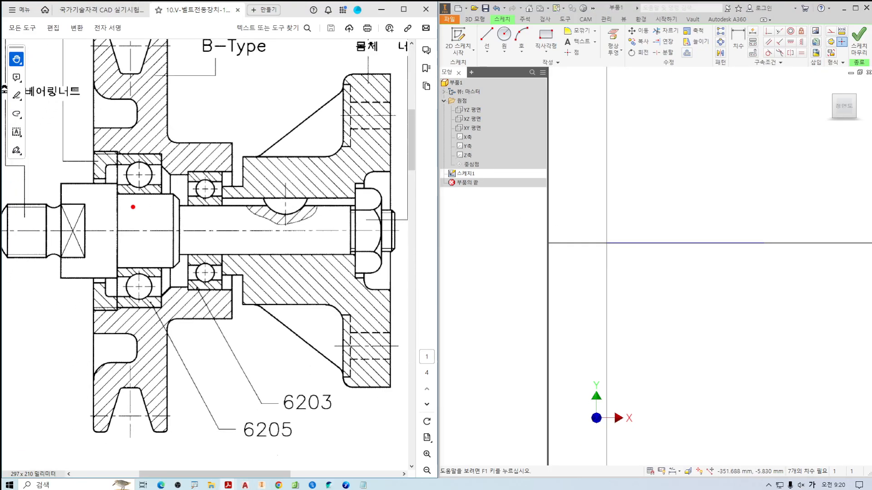
{"action": "mouse_move", "coordinate": [135, 202]}
{"action": "left_mouse_down"}
{"action": "mouse_move", "coordinate": [145, 213]}
{"action": "mouse_move", "coordinate": [135, 266]}
{"action": "mouse_move", "coordinate": [145, 254]}
{"action": "left_mouse_up"}
{"action": "mouse_move", "coordinate": [206, 209]}
{"action": "left_mouse_down"}
{"action": "mouse_move", "coordinate": [198, 220]}
{"action": "mouse_move", "coordinate": [214, 219]}
{"action": "mouse_move", "coordinate": [200, 245]}
{"action": "mouse_move", "coordinate": [210, 240]}
{"action": "left_mouse_up"}
{"action": "key", "text": "Escape"}
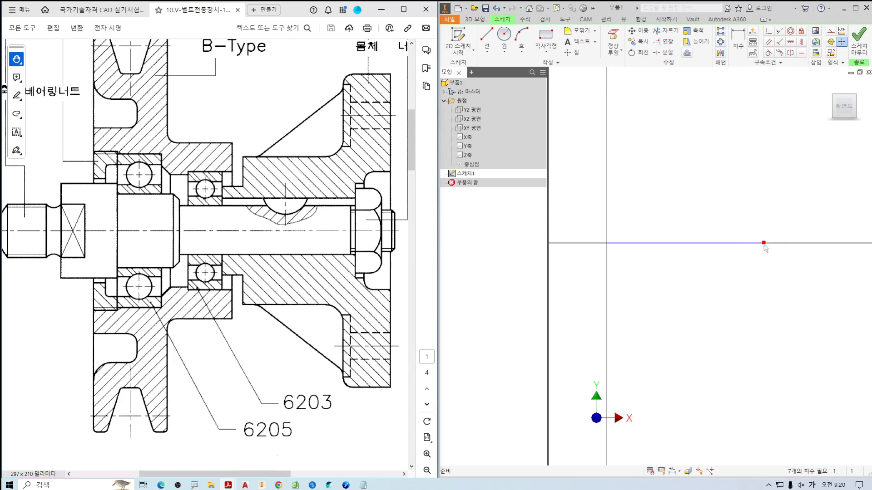
{"action": "left_click", "coordinate": [687, 52]}
{"action": "left_click", "coordinate": [721, 251]}
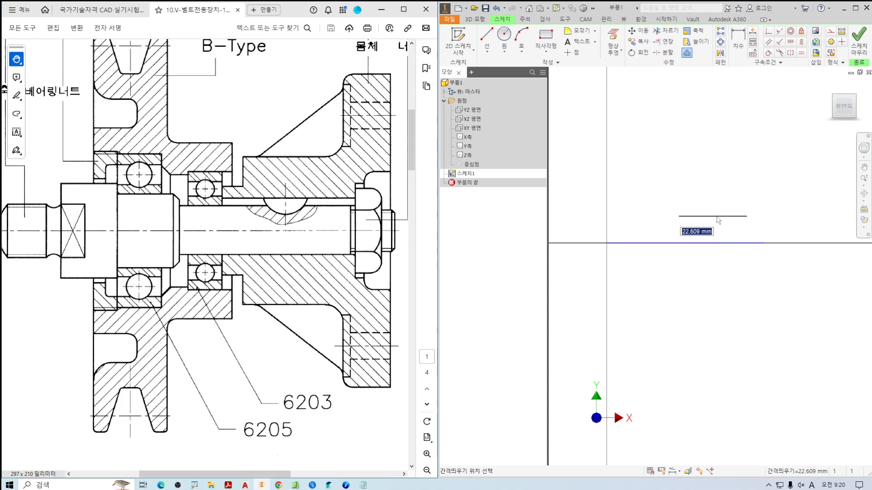
{"action": "left_click_drag", "start_coordinate": [317, 417], "coordinate": [334, 413]}
{"action": "mouse_move", "coordinate": [356, 397]}
{"action": "left_mouse_down"}
{"action": "mouse_move", "coordinate": [357, 414]}
{"action": "mouse_move", "coordinate": [364, 407]}
{"action": "left_mouse_up"}
{"action": "left_click_drag", "start_coordinate": [365, 397], "coordinate": [369, 421]}
{"action": "key", "text": "Escape"}
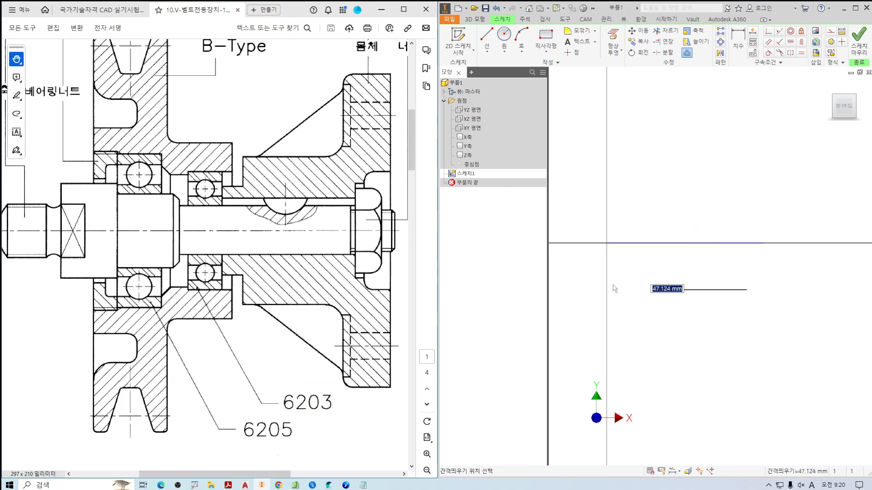
{"action": "type", "text": "17"}
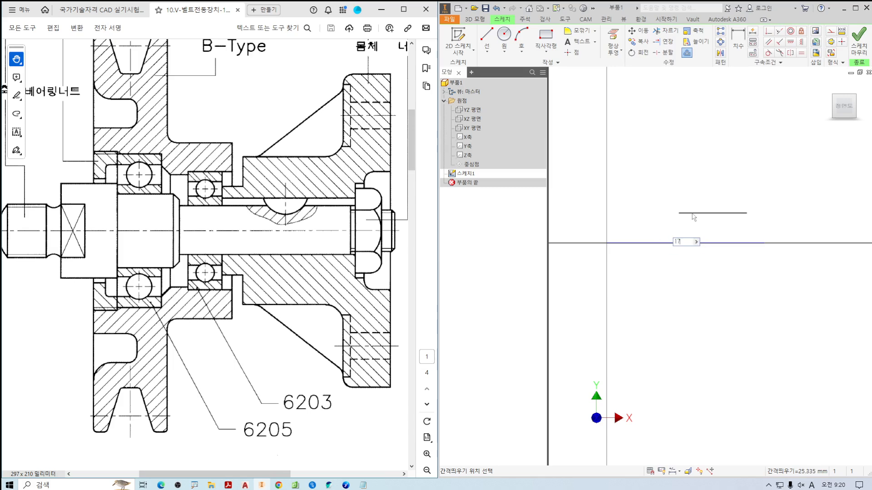
{"action": "type", "text": "/2"}
{"action": "key", "text": "Return"}
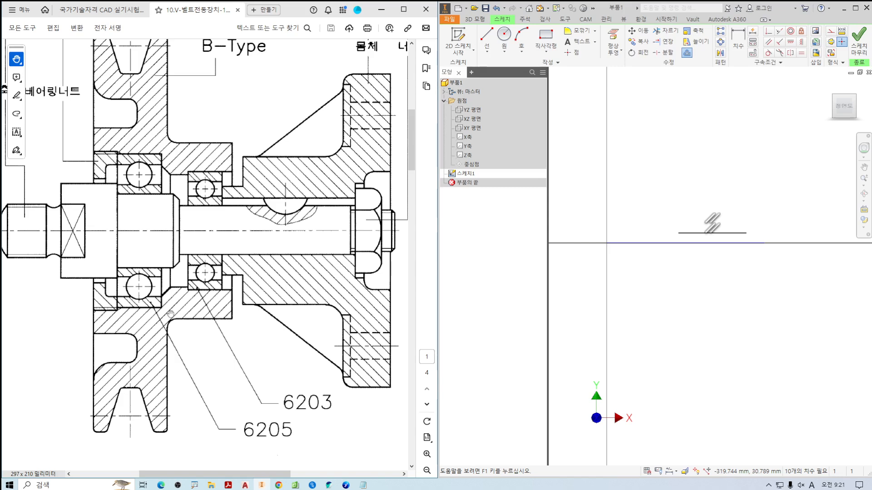
Work out the 6205 bearing's bore diameter with handwritten notes over the drawing, multiplying its bore code 05 by 5 to get φ25.
{"action": "mouse_move", "coordinate": [211, 346]}
{"action": "left_mouse_down"}
{"action": "mouse_move", "coordinate": [251, 356]}
{"action": "mouse_move", "coordinate": [235, 372]}
{"action": "left_mouse_up"}
{"action": "mouse_move", "coordinate": [207, 387]}
{"action": "left_mouse_down"}
{"action": "mouse_move", "coordinate": [204, 399]}
{"action": "mouse_move", "coordinate": [208, 388]}
{"action": "left_mouse_up"}
{"action": "left_click_drag", "start_coordinate": [235, 380], "coordinate": [224, 409]}
{"action": "left_click_drag", "start_coordinate": [225, 382], "coordinate": [247, 380]}
{"action": "mouse_move", "coordinate": [301, 330]}
{"action": "left_mouse_down"}
{"action": "mouse_move", "coordinate": [274, 354]}
{"action": "mouse_move", "coordinate": [298, 359]}
{"action": "mouse_move", "coordinate": [317, 349]}
{"action": "mouse_move", "coordinate": [319, 362]}
{"action": "left_mouse_up"}
{"action": "left_click_drag", "start_coordinate": [317, 328], "coordinate": [331, 325]}
{"action": "left_click_drag", "start_coordinate": [300, 380], "coordinate": [278, 399]}
{"action": "left_click_drag", "start_coordinate": [282, 385], "coordinate": [300, 401]}
{"action": "mouse_move", "coordinate": [326, 367]}
{"action": "left_mouse_down"}
{"action": "mouse_move", "coordinate": [333, 408]}
{"action": "mouse_move", "coordinate": [320, 405]}
{"action": "left_mouse_up"}
{"action": "left_click_drag", "start_coordinate": [328, 378], "coordinate": [342, 373]}
{"action": "left_click_drag", "start_coordinate": [205, 416], "coordinate": [247, 414]}
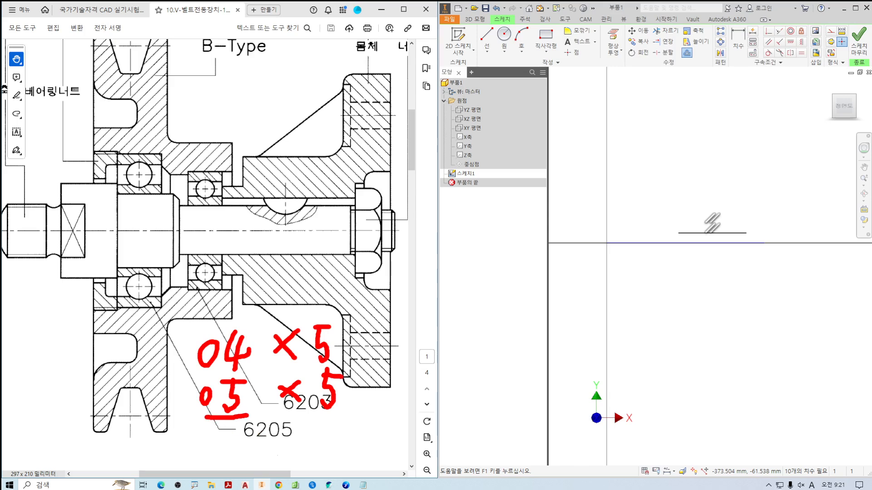
{"action": "left_click_drag", "start_coordinate": [319, 413], "coordinate": [346, 410]}
{"action": "mouse_move", "coordinate": [305, 443]}
{"action": "left_mouse_down"}
{"action": "mouse_move", "coordinate": [294, 462]}
{"action": "mouse_move", "coordinate": [349, 458]}
{"action": "mouse_move", "coordinate": [336, 461]}
{"action": "left_mouse_up"}
{"action": "left_click_drag", "start_coordinate": [332, 436], "coordinate": [355, 426]}
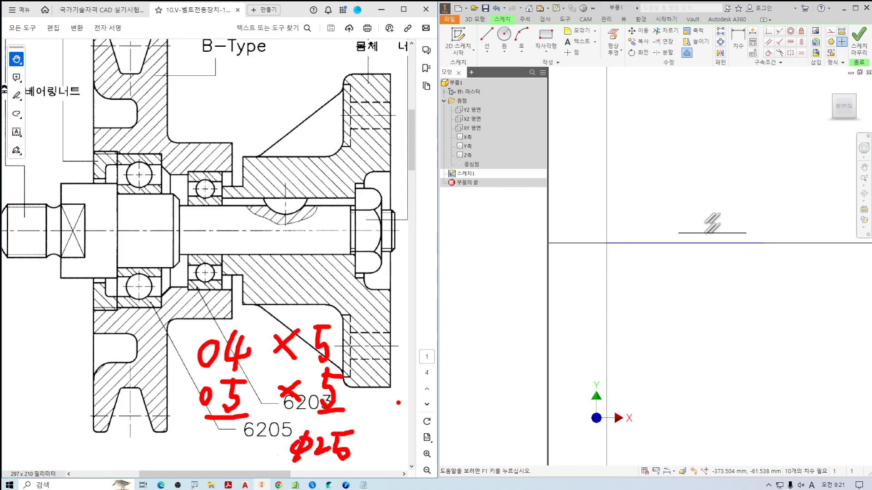
Offset the 21 mm centreline segment upward by half of the 25 mm diameter for the 6205 bearing seat.
{"action": "key", "text": "Escape"}
{"action": "key", "text": "o"}
{"action": "left_click", "coordinate": [668, 243]}
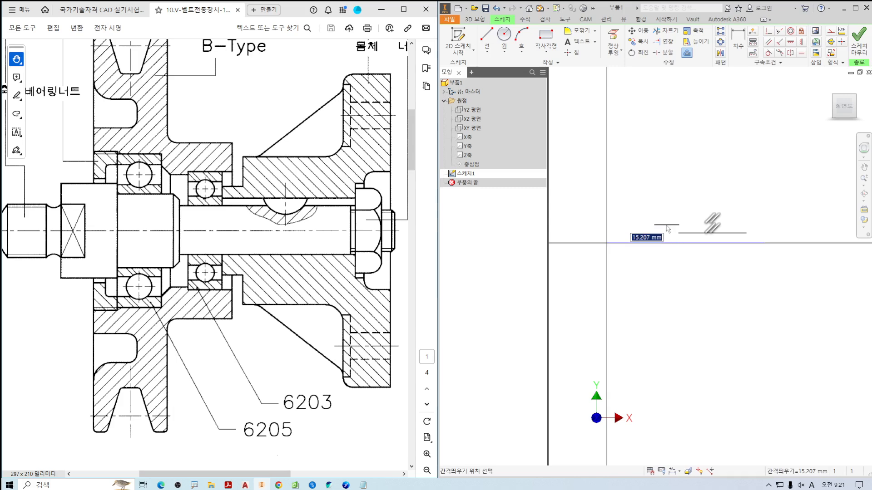
{"action": "type", "text": "25/2"}
{"action": "key", "text": "Return"}
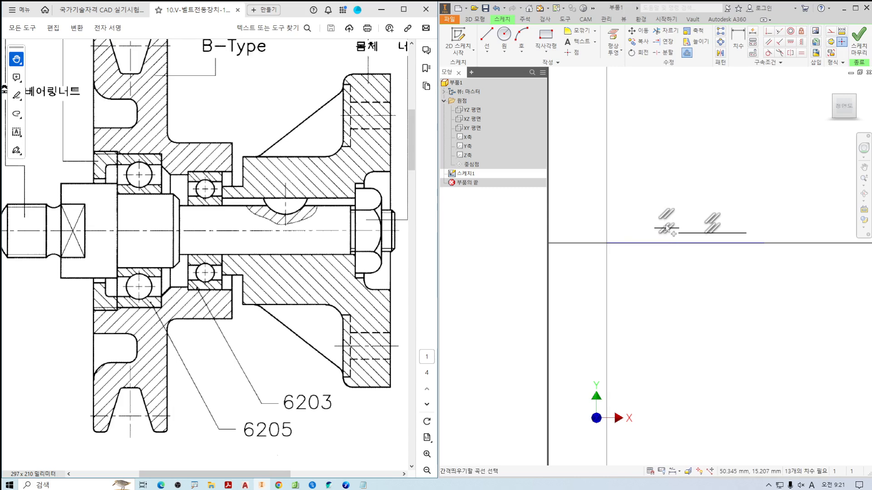
{"action": "scroll", "coordinate": [705, 235], "scroll_direction": "up", "scroll_amount": 3}
{"action": "middle_click_drag", "start_coordinate": [702, 253], "coordinate": [749, 278]}
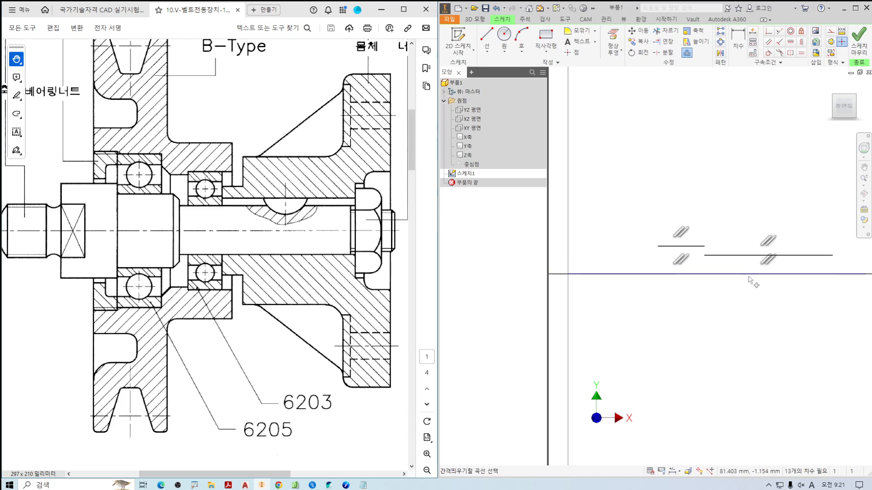
Offset the 13 mm centreline segment upward by 18/2 mm for the threaded portion beside the rounded shaft end.
{"action": "left_click_drag", "start_coordinate": [152, 224], "coordinate": [273, 218]}
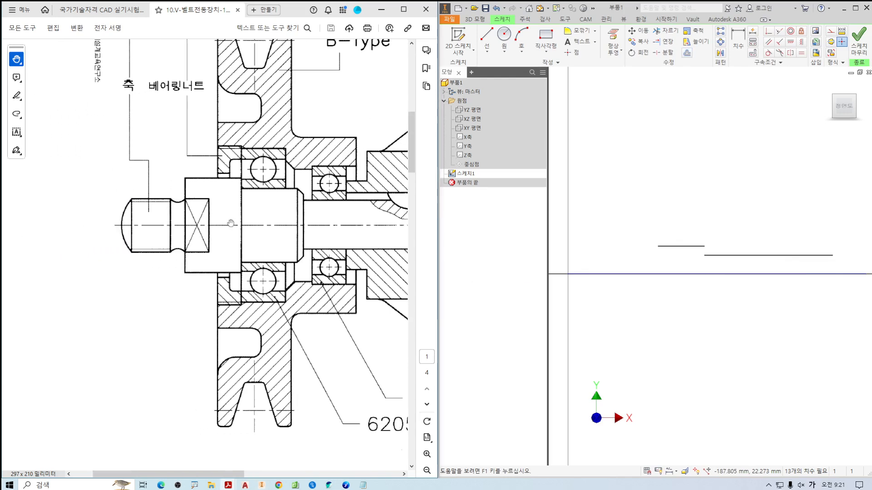
{"action": "scroll", "coordinate": [150, 218], "scroll_direction": "up", "scroll_amount": 2, "text": "ctrl"}
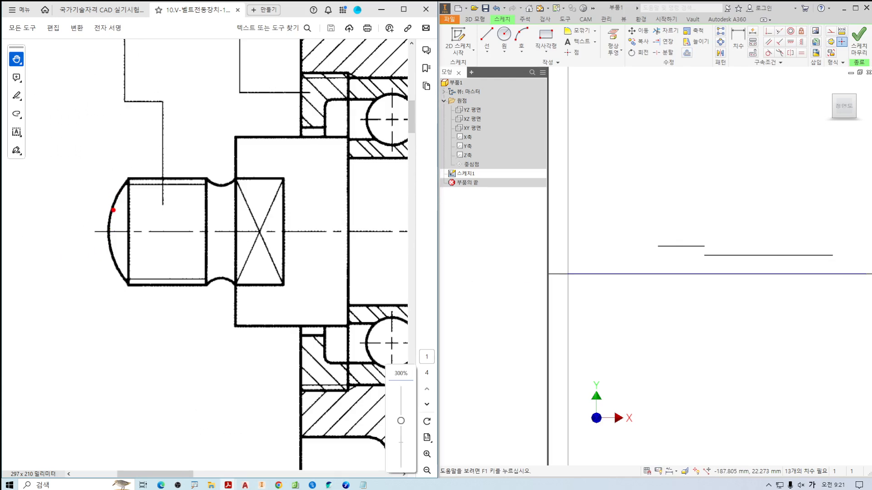
{"action": "mouse_move", "coordinate": [114, 208]}
{"action": "left_mouse_down"}
{"action": "mouse_move", "coordinate": [97, 225]}
{"action": "mouse_move", "coordinate": [115, 230]}
{"action": "left_mouse_up"}
{"action": "left_click_drag", "start_coordinate": [168, 182], "coordinate": [177, 190]}
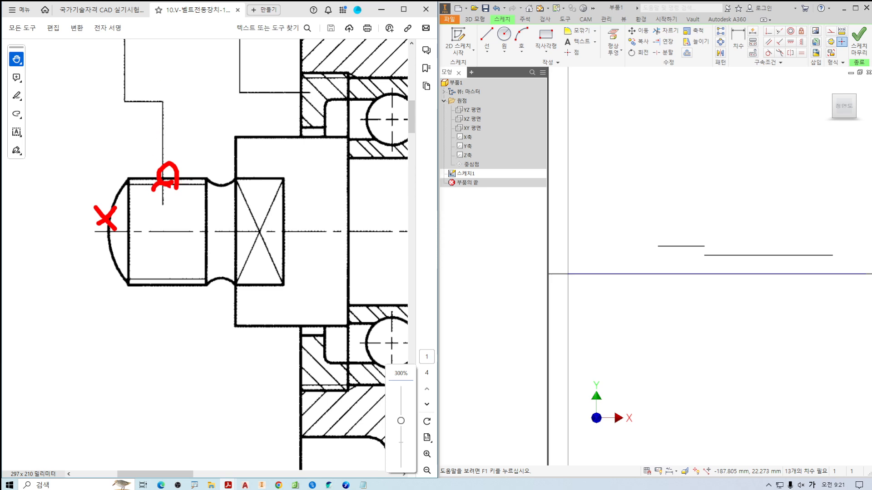
{"action": "mouse_move", "coordinate": [161, 184]}
{"action": "left_mouse_down"}
{"action": "mouse_move", "coordinate": [174, 278]}
{"action": "mouse_move", "coordinate": [195, 252]}
{"action": "left_mouse_up"}
{"action": "key", "text": "Escape"}
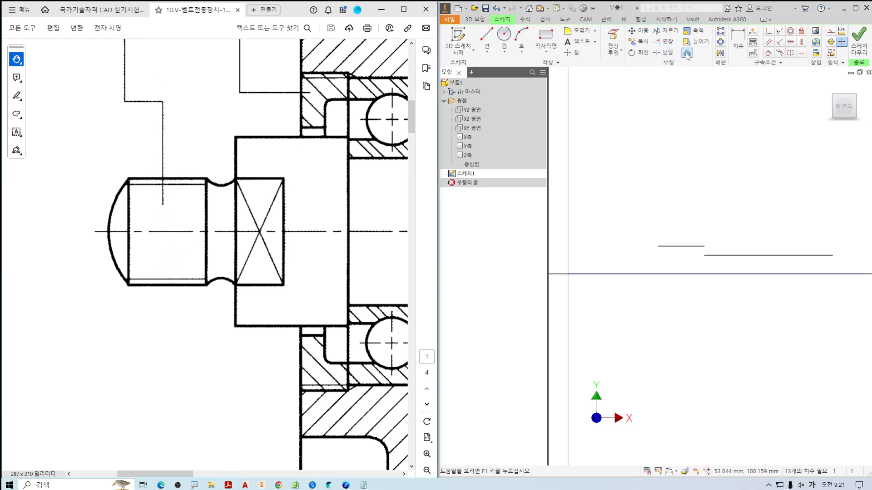
{"action": "left_click", "coordinate": [686, 52]}
{"action": "scroll", "coordinate": [572, 277], "scroll_direction": "up", "scroll_amount": 2}
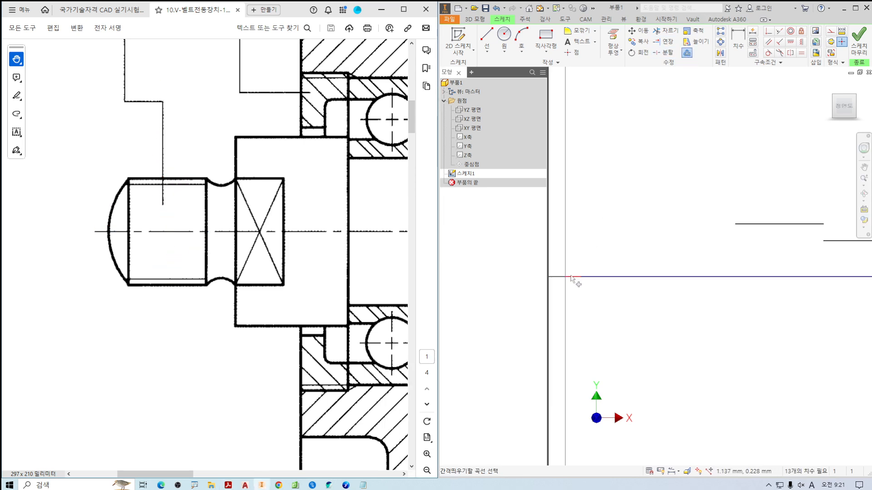
{"action": "left_click", "coordinate": [591, 277]}
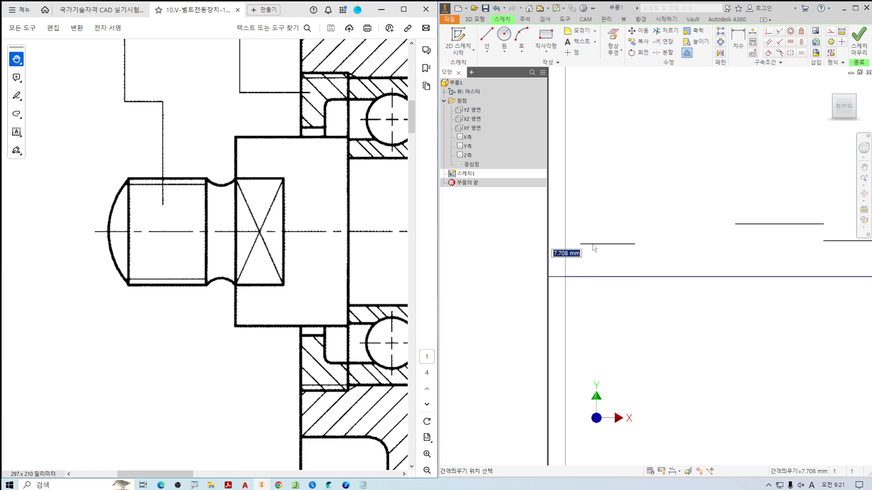
{"action": "type", "text": "18/2"}
{"action": "key", "text": "Return"}
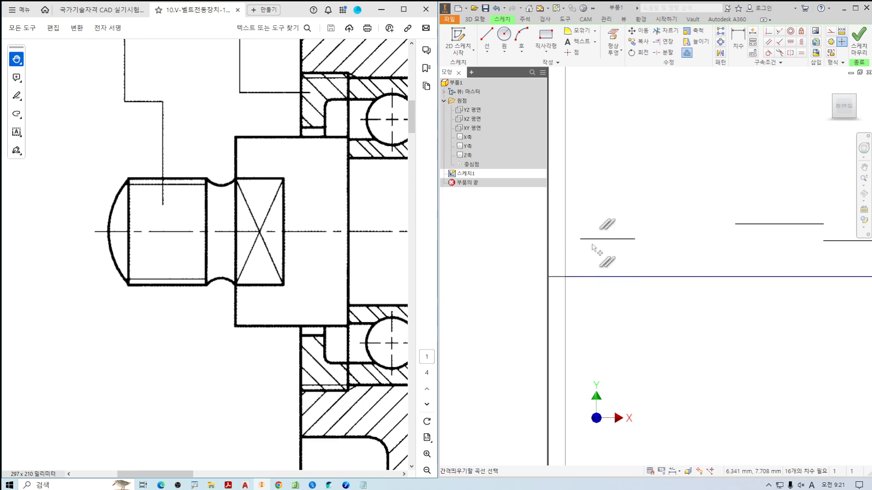
{"action": "key", "text": "Escape"}
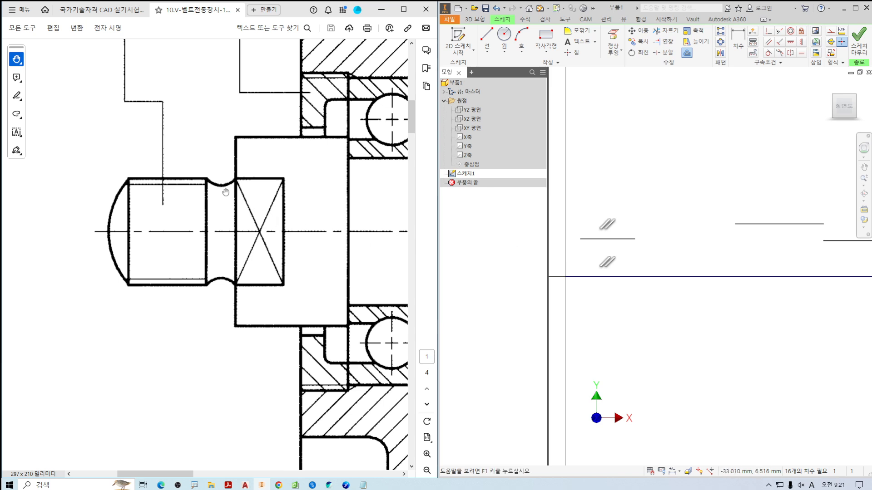
Offset the 5 mm centreline segment upward by 15/2 mm to set the bottom of the curved relief groove.
{"action": "left_click_drag", "start_coordinate": [208, 181], "coordinate": [237, 182]}
{"action": "scroll", "coordinate": [224, 186], "scroll_direction": "up", "scroll_amount": 3, "text": "ctrl"}
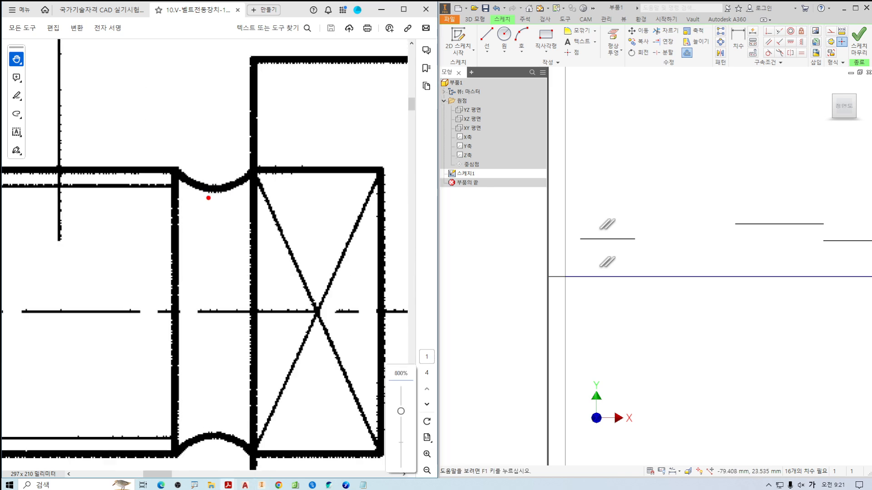
{"action": "mouse_move", "coordinate": [208, 197]}
{"action": "left_mouse_down"}
{"action": "mouse_move", "coordinate": [218, 194]}
{"action": "mouse_move", "coordinate": [212, 425]}
{"action": "mouse_move", "coordinate": [232, 419]}
{"action": "left_mouse_up"}
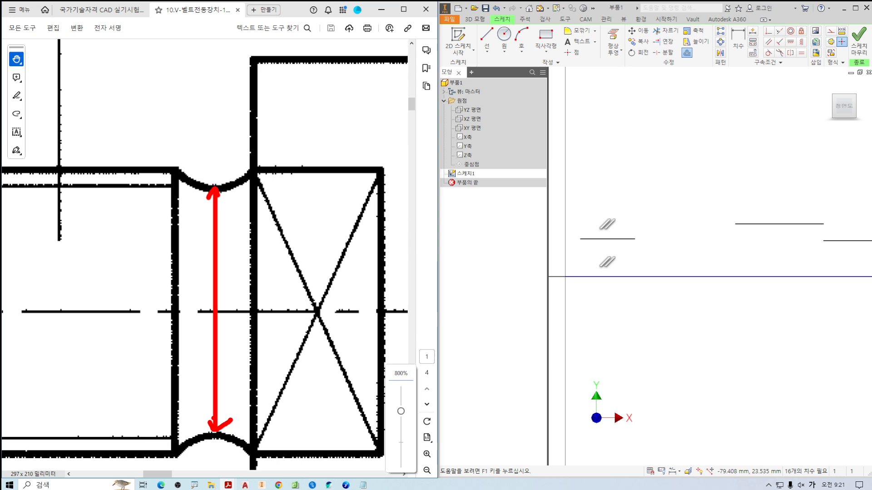
{"action": "mouse_move", "coordinate": [260, 272]}
{"action": "left_mouse_down"}
{"action": "mouse_move", "coordinate": [257, 318]}
{"action": "mouse_move", "coordinate": [278, 277]}
{"action": "mouse_move", "coordinate": [237, 309]}
{"action": "left_mouse_up"}
{"action": "key", "text": "Escape"}
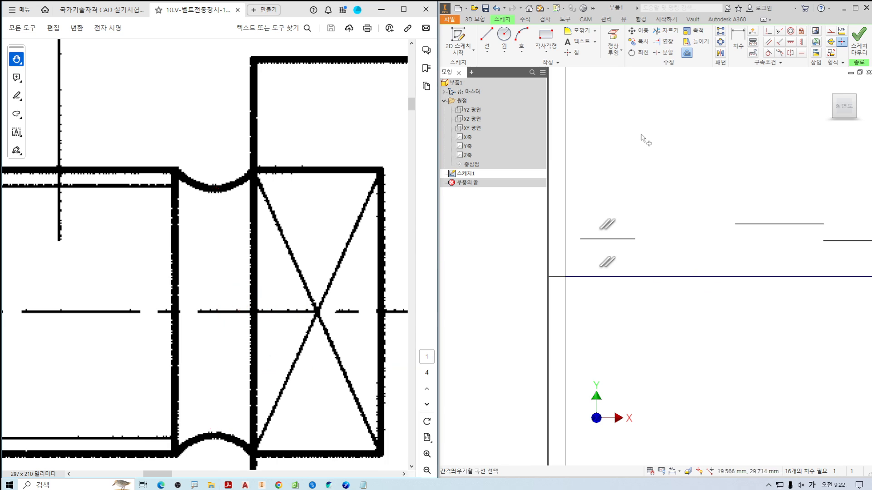
{"action": "left_click", "coordinate": [686, 52]}
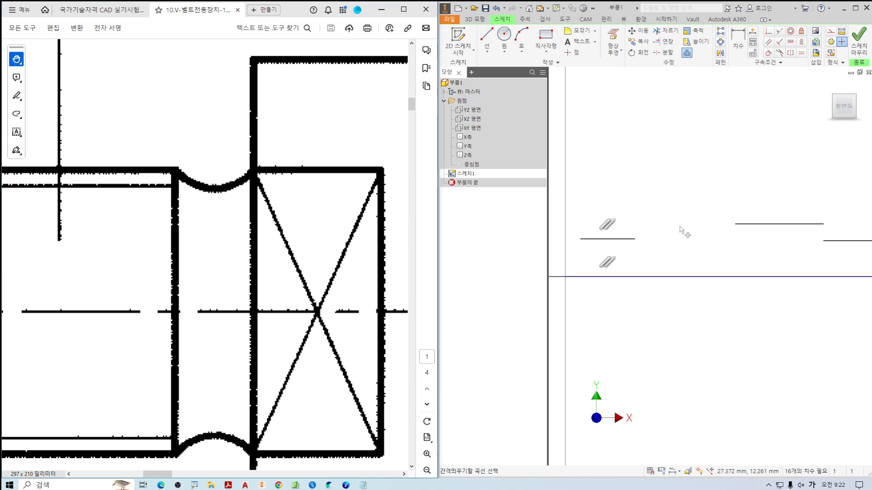
{"action": "left_click", "coordinate": [649, 278]}
{"action": "type", "text": "15/2"}
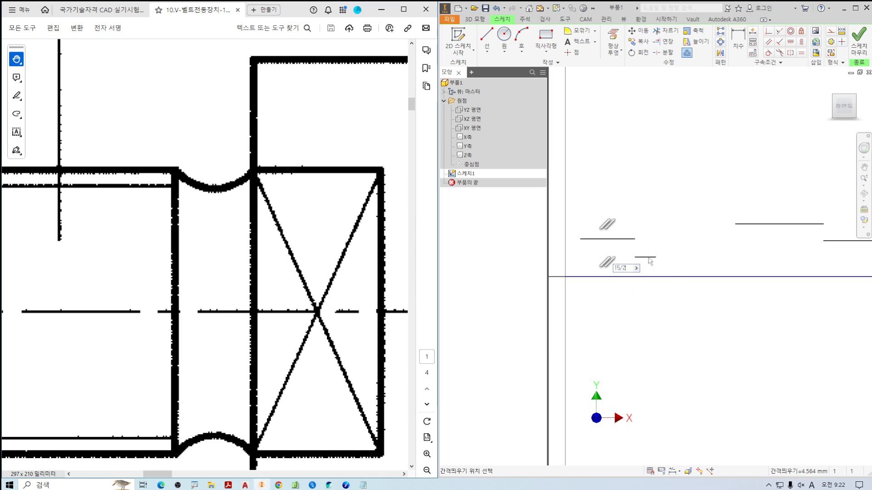
{"action": "key", "text": "Return"}
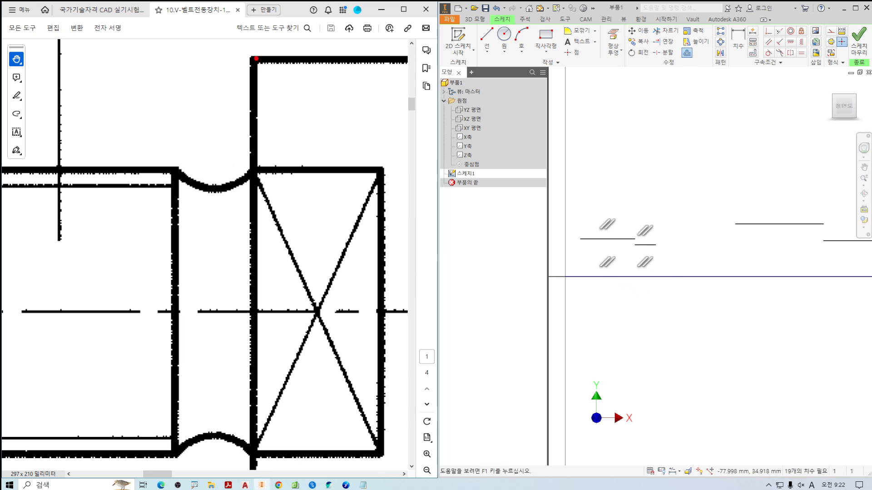
Offset the 19 mm centreline segment upward by 32/2 mm for the shaft's largest shoulder.
{"action": "left_click_drag", "start_coordinate": [255, 58], "coordinate": [254, 416], "text": "shift"}
{"action": "key", "text": "Escape"}
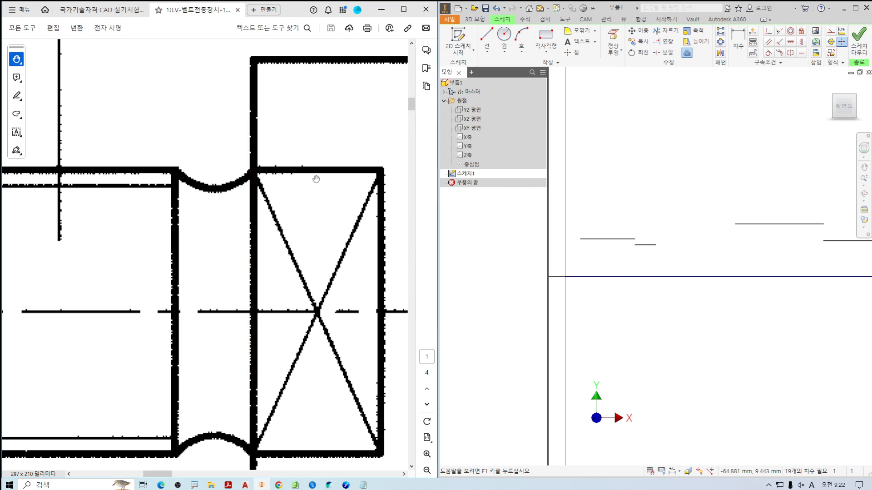
{"action": "left_click_drag", "start_coordinate": [316, 179], "coordinate": [267, 227]}
{"action": "key", "text": "ctrl+2"}
{"action": "mouse_move", "coordinate": [206, 106]}
{"action": "left_mouse_down", "text": "shift"}
{"action": "mouse_move", "coordinate": [358, 116]}
{"action": "mouse_move", "coordinate": [391, 109]}
{"action": "left_mouse_up", "text": "shift"}
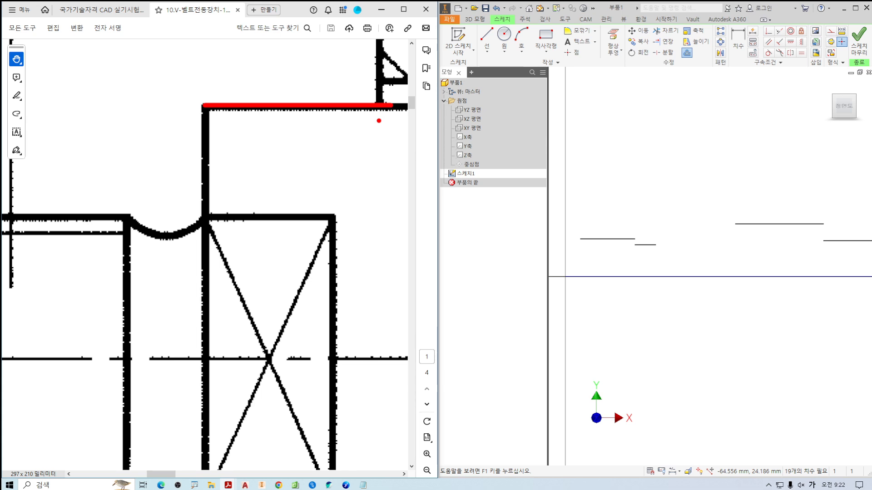
{"action": "key", "text": "o"}
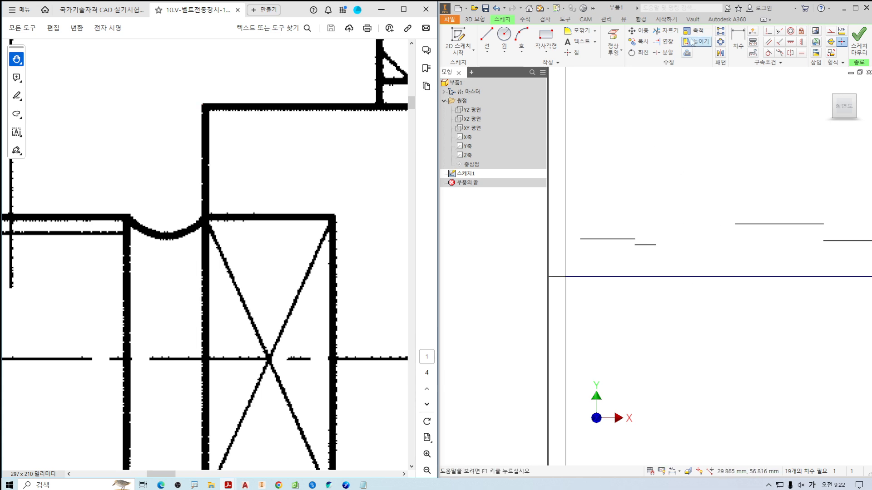
{"action": "left_click", "coordinate": [683, 276]}
{"action": "type", "text": "32/4"}
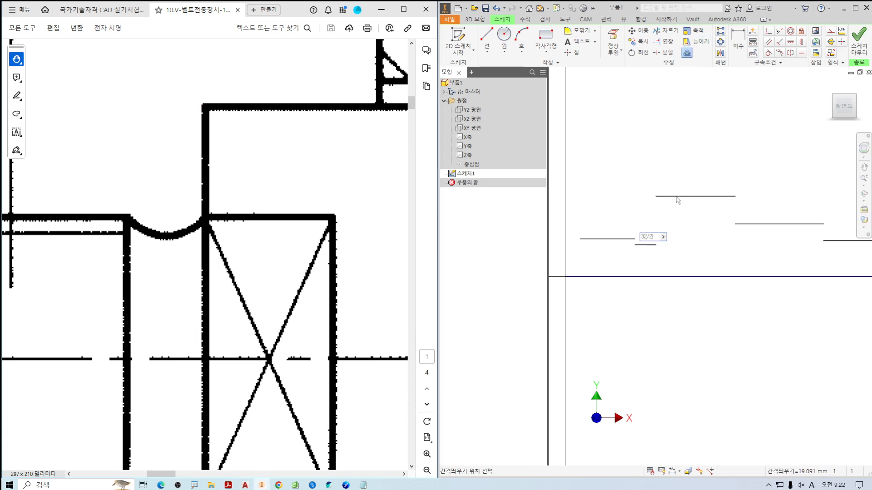
{"action": "type", "text": "/2"}
{"action": "key", "text": "Return"}
{"action": "scroll", "coordinate": [689, 205], "scroll_direction": "down", "scroll_amount": 5}
{"action": "middle_click_drag", "start_coordinate": [743, 239], "coordinate": [646, 240]}
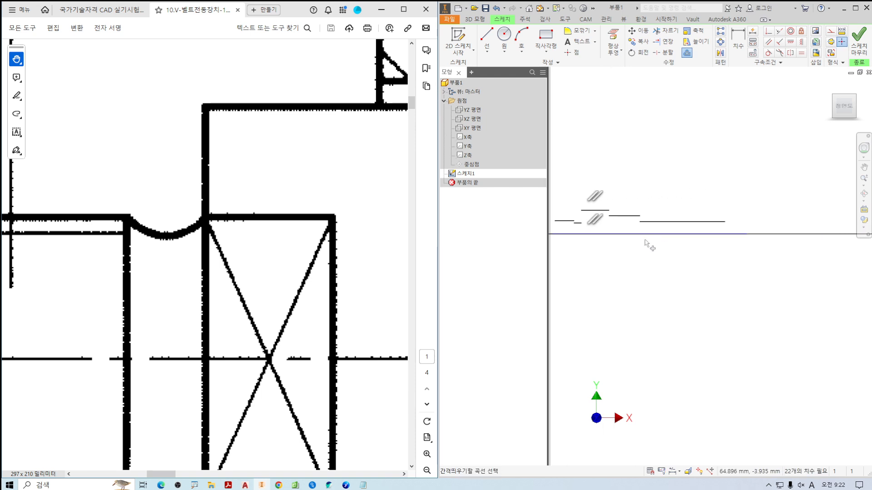
{"action": "key", "text": "Escape"}
Offset the last centreline segment at the shaft's nut end upward by 14/2 mm for the threaded end.
{"action": "left_click_drag", "start_coordinate": [298, 301], "coordinate": [193, 251]}
{"action": "scroll", "coordinate": [192, 251], "scroll_direction": "down", "scroll_amount": 5, "text": "ctrl"}
{"action": "left_click_drag", "start_coordinate": [386, 258], "coordinate": [244, 253]}
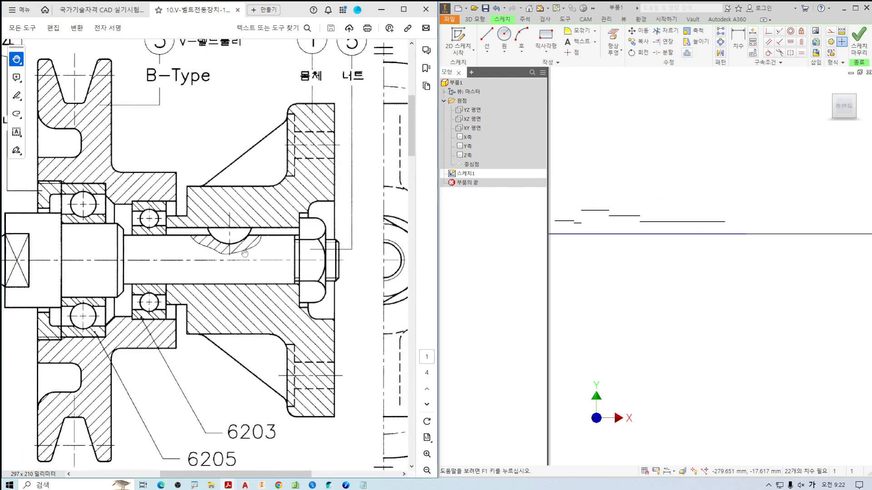
{"action": "scroll", "coordinate": [244, 253], "scroll_direction": "up", "scroll_amount": 5, "text": "ctrl"}
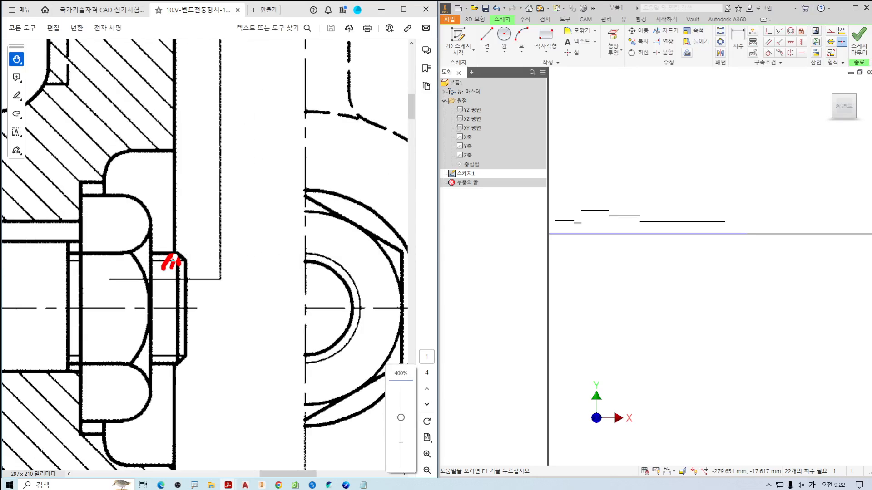
{"action": "mouse_move", "coordinate": [173, 260]}
{"action": "left_mouse_down"}
{"action": "mouse_move", "coordinate": [175, 359]}
{"action": "mouse_move", "coordinate": [187, 341]}
{"action": "left_mouse_up"}
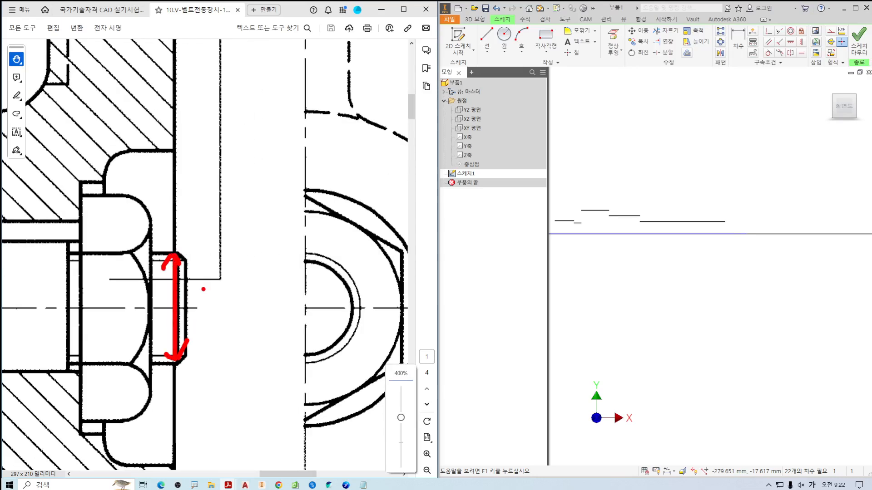
{"action": "left_click_drag", "start_coordinate": [230, 293], "coordinate": [213, 336]}
{"action": "mouse_move", "coordinate": [256, 298]}
{"action": "left_mouse_down"}
{"action": "mouse_move", "coordinate": [268, 325]}
{"action": "mouse_move", "coordinate": [263, 338]}
{"action": "left_mouse_up"}
{"action": "left_click", "coordinate": [243, 334]}
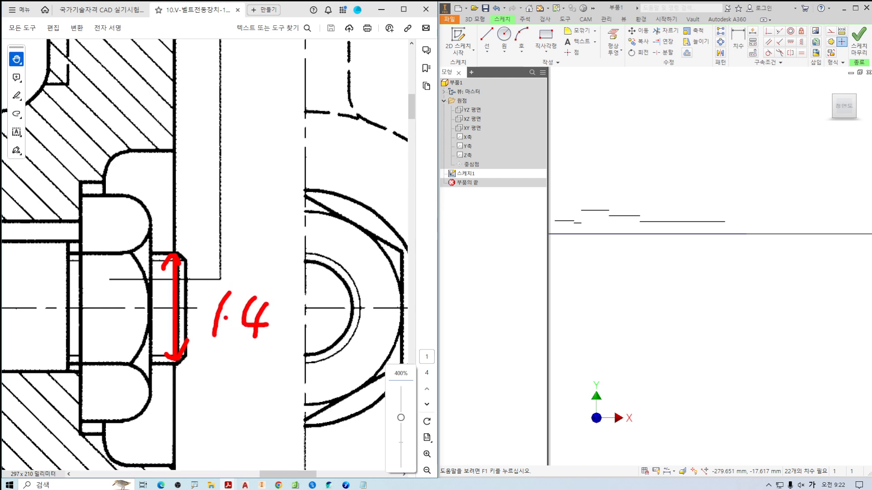
{"action": "key", "text": "Escape"}
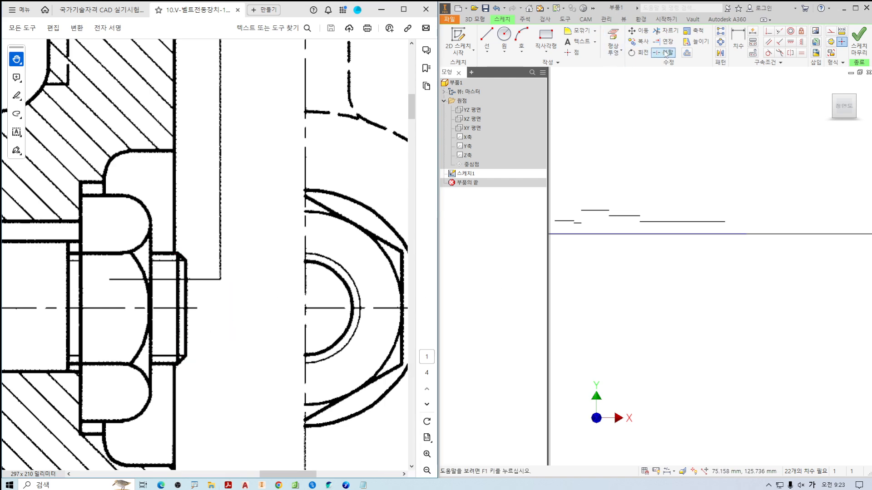
{"action": "left_click", "coordinate": [687, 52]}
{"action": "left_click", "coordinate": [732, 234]}
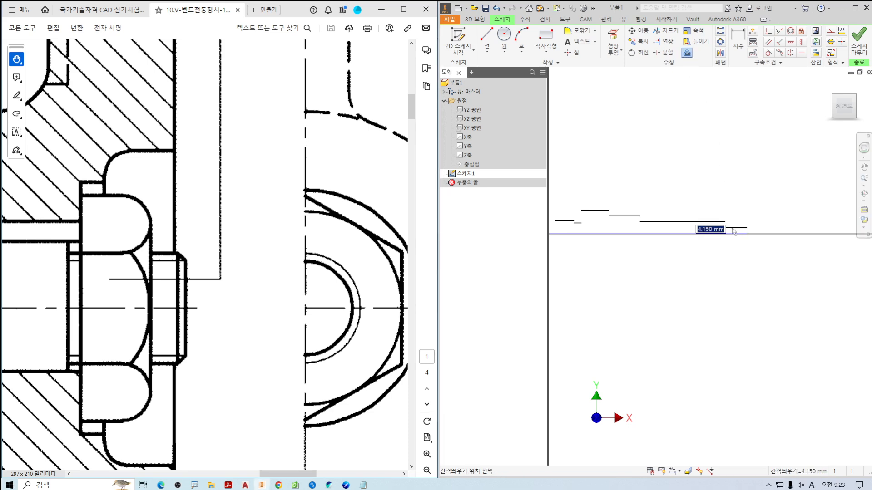
{"action": "type", "text": "14/2"}
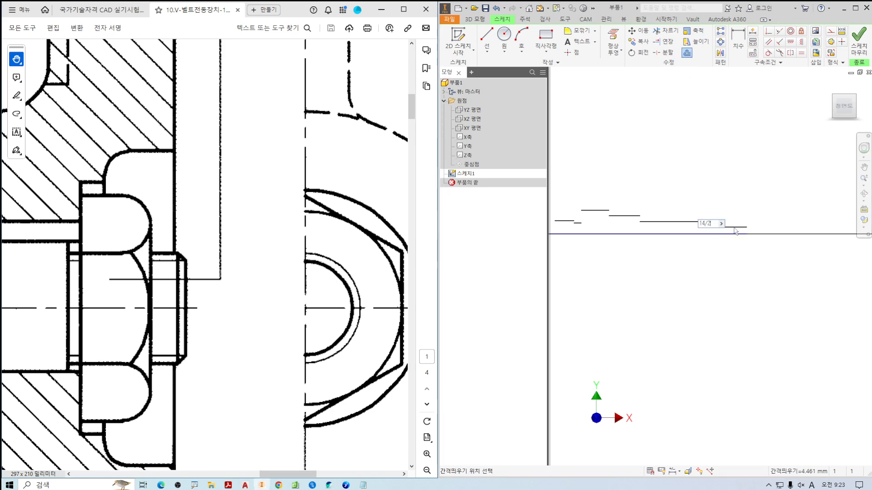
{"action": "key", "text": "Return"}
{"action": "key", "text": "Escape"}
Examine the rounded shaft end and its adjoining threaded portion in the assembly drawing.
{"action": "middle_click_drag", "start_coordinate": [674, 213], "coordinate": [862, 216]}
{"action": "scroll", "coordinate": [791, 226], "scroll_direction": "up", "scroll_amount": 1}
{"action": "scroll", "coordinate": [793, 229], "scroll_direction": "up", "scroll_amount": 2}
{"action": "scroll", "coordinate": [753, 191], "scroll_direction": "up", "scroll_amount": 2}
{"action": "scroll", "coordinate": [716, 187], "scroll_direction": "up", "scroll_amount": 2}
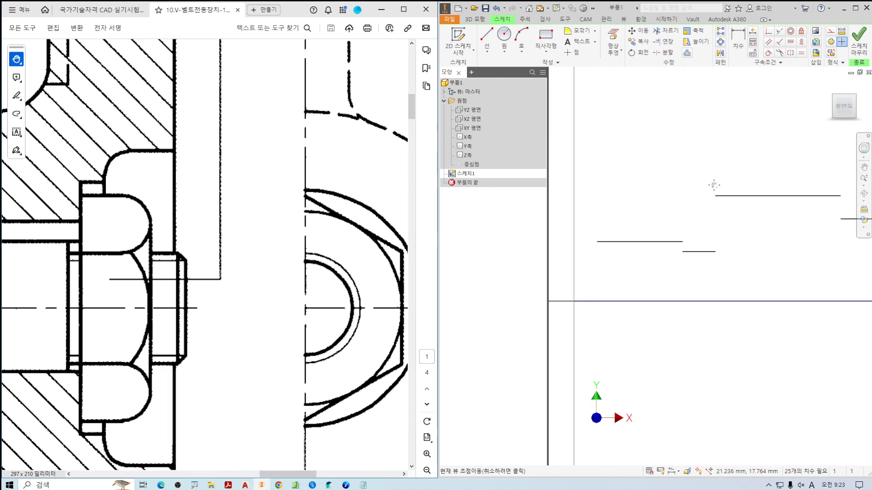
{"action": "scroll", "coordinate": [214, 258], "scroll_direction": "down", "scroll_amount": 4, "text": "ctrl"}
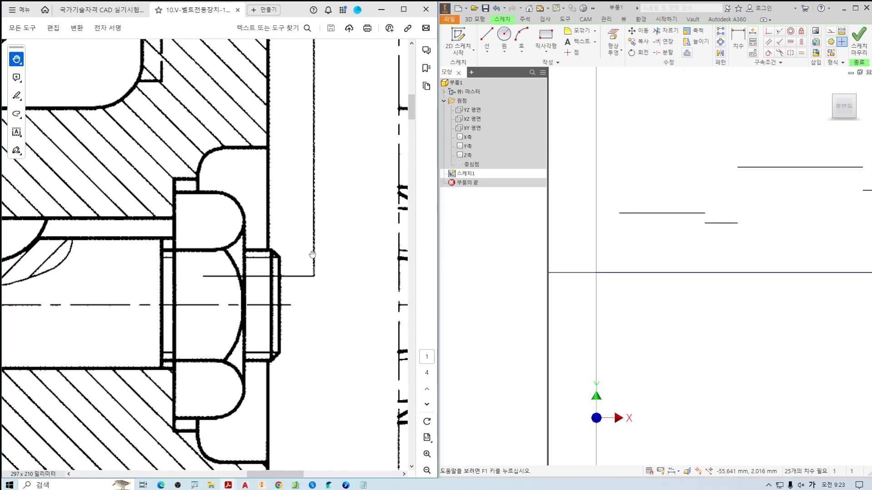
{"action": "scroll", "coordinate": [150, 247], "scroll_direction": "up", "scroll_amount": 4, "text": "ctrl"}
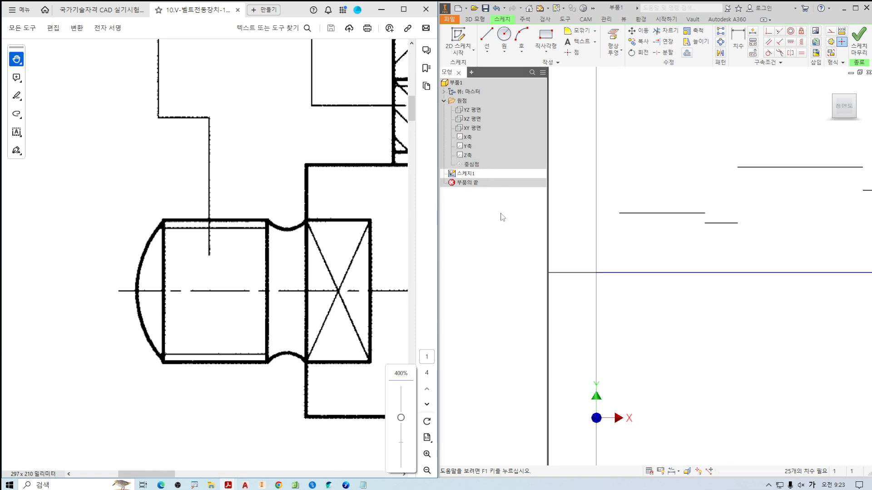
{"action": "left_click_drag", "start_coordinate": [473, 224], "coordinate": [483, 230]}
{"action": "left_click_drag", "start_coordinate": [466, 239], "coordinate": [489, 238]}
{"action": "left_click_drag", "start_coordinate": [477, 245], "coordinate": [480, 273]}
{"action": "left_click_drag", "start_coordinate": [466, 275], "coordinate": [505, 275]}
{"action": "mouse_move", "coordinate": [484, 287]}
{"action": "left_mouse_down"}
{"action": "mouse_move", "coordinate": [503, 205]}
{"action": "mouse_move", "coordinate": [494, 301]}
{"action": "left_mouse_up"}
{"action": "left_click_drag", "start_coordinate": [165, 225], "coordinate": [164, 365]}
{"action": "left_click_drag", "start_coordinate": [201, 298], "coordinate": [196, 321]}
{"action": "mouse_move", "coordinate": [214, 299]}
{"action": "left_mouse_down"}
{"action": "mouse_move", "coordinate": [217, 320]}
{"action": "mouse_move", "coordinate": [212, 301]}
{"action": "left_mouse_up"}
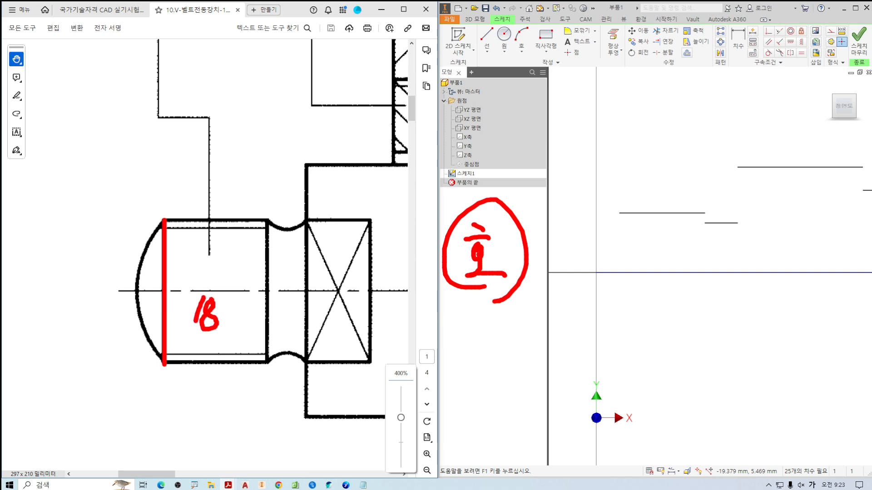
{"action": "key", "text": "Escape"}
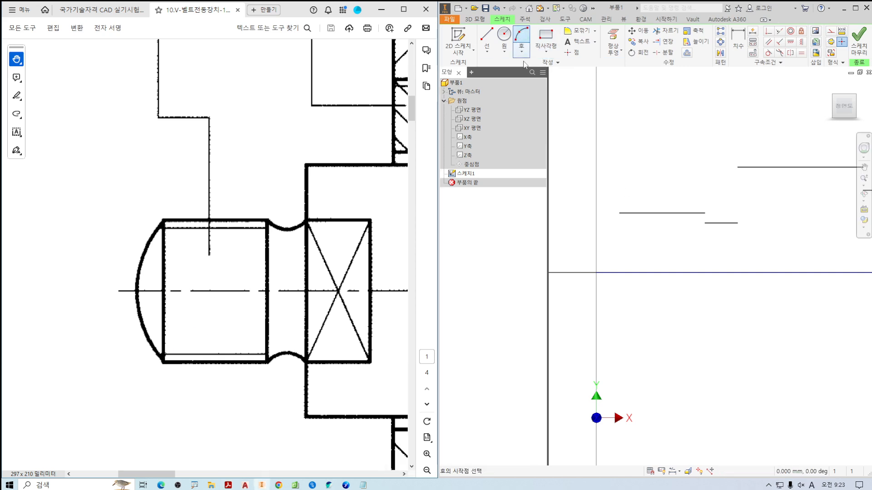
Draw a three-point arc from the 18 mm thread line's outer end, 18 mm straight down, passing through the sketch origin.
{"action": "left_click", "coordinate": [521, 37]}
{"action": "scroll", "coordinate": [618, 213], "scroll_direction": "up", "scroll_amount": 4}
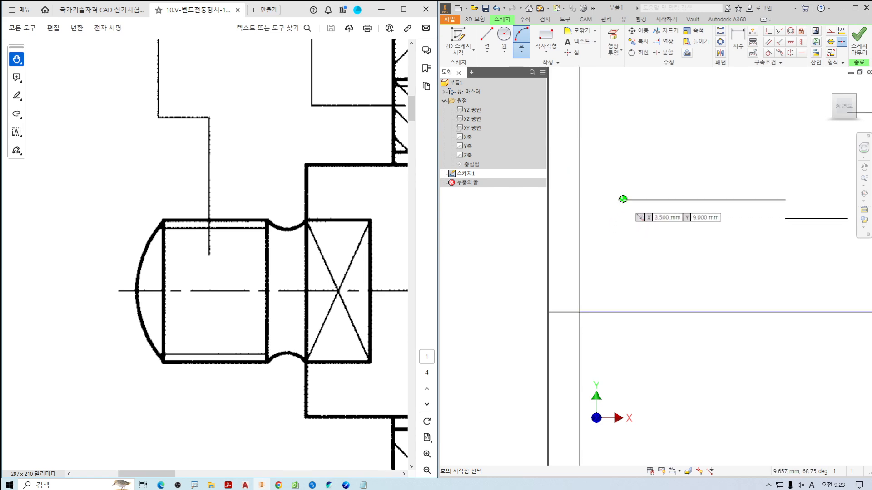
{"action": "left_click", "coordinate": [622, 198]}
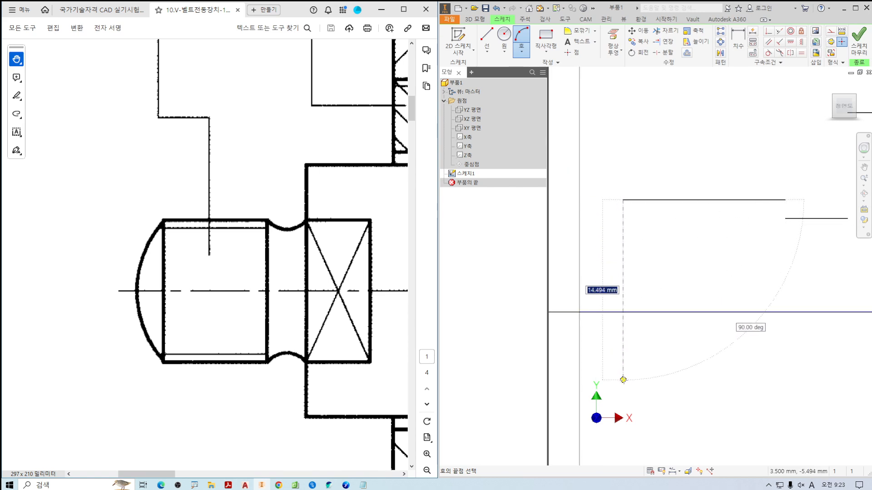
{"action": "type", "text": "18"}
{"action": "key", "text": "Tab"}
{"action": "key", "text": "Return"}
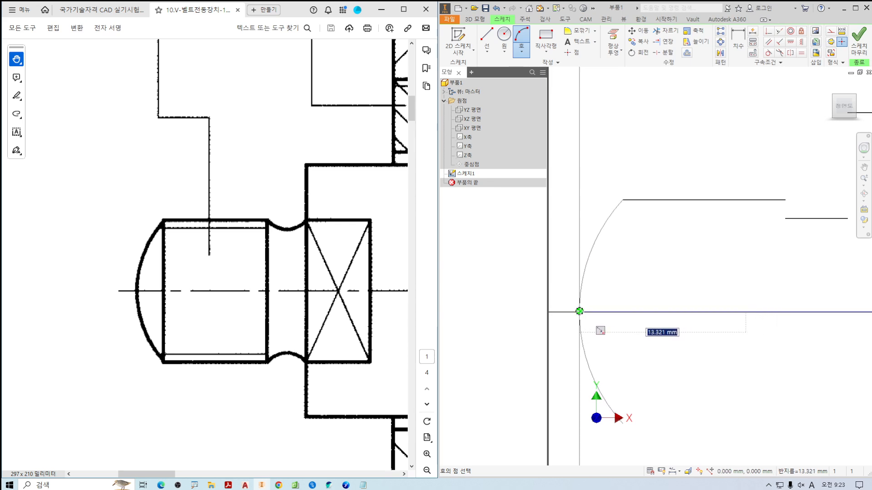
{"action": "left_click", "coordinate": [580, 311]}
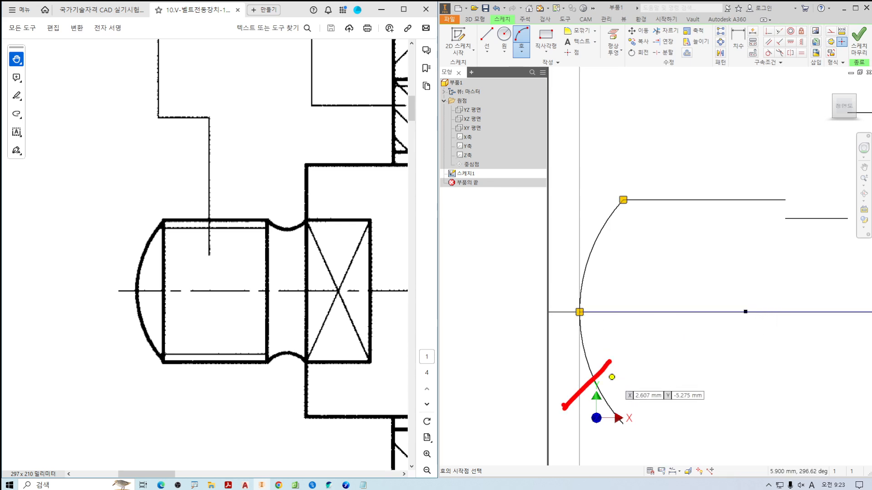
Trim away the half of the rounded-end arc that lies below the centreline.
{"action": "key", "text": "x"}
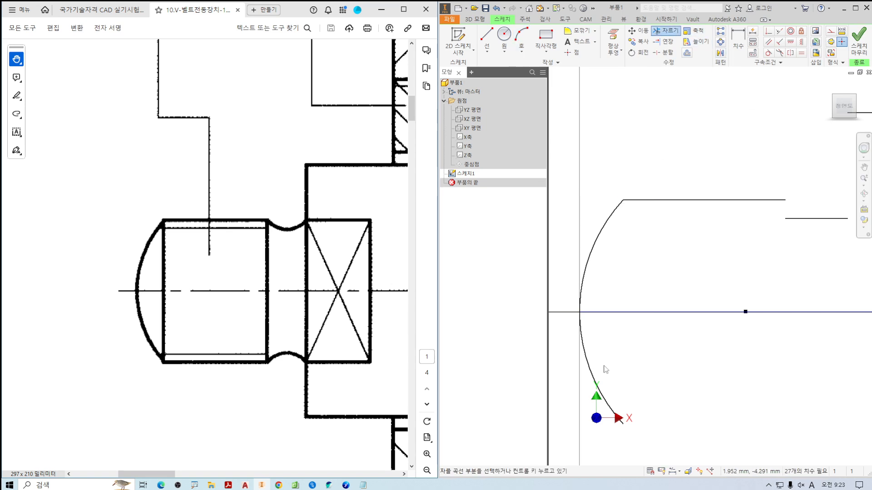
{"action": "left_click", "coordinate": [590, 370]}
{"action": "scroll", "coordinate": [662, 364], "scroll_direction": "up", "scroll_amount": 3}
{"action": "key", "text": "Escape"}
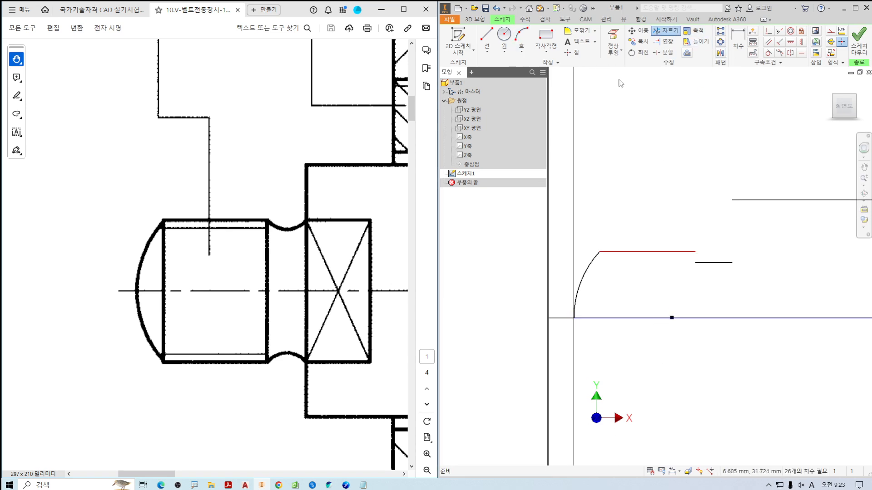
Draw a vertical line from the largest shoulder's start point down to the adjacent end of the relief groove's bottom line.
{"action": "middle_click_drag", "start_coordinate": [671, 201], "coordinate": [614, 182]}
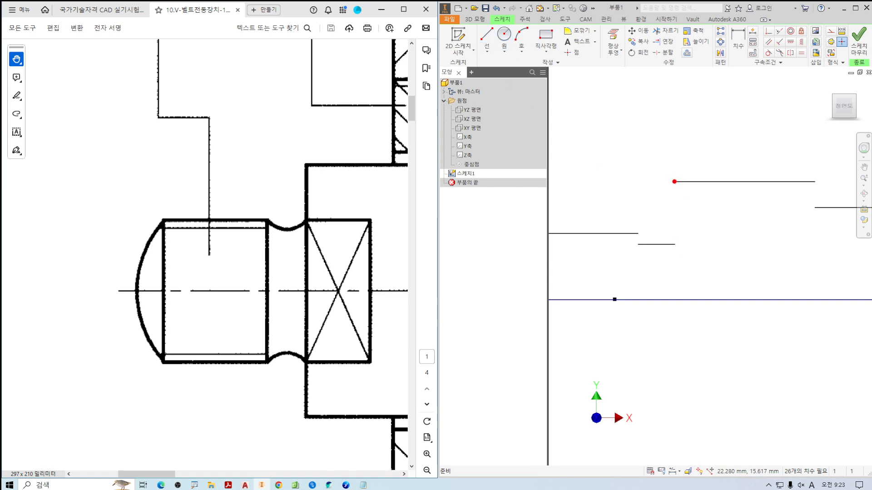
{"action": "scroll", "coordinate": [304, 221], "scroll_direction": "up", "scroll_amount": 2, "text": "ctrl"}
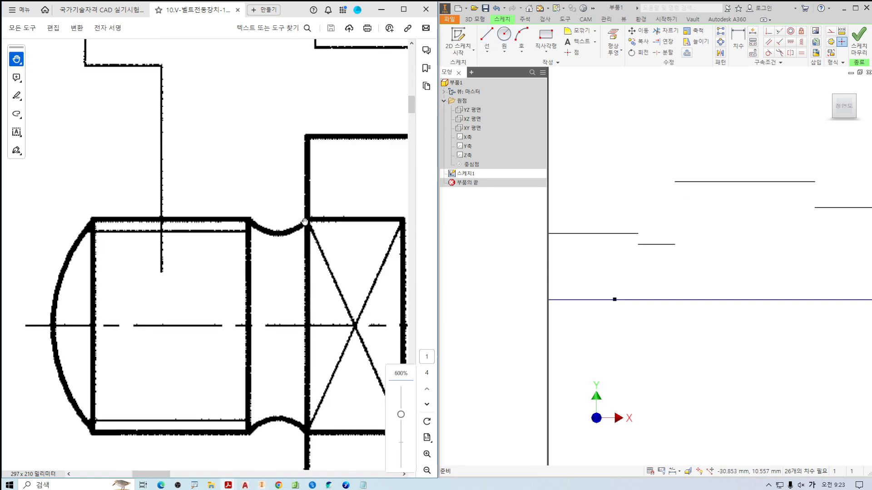
{"action": "scroll", "coordinate": [305, 222], "scroll_direction": "up", "scroll_amount": 1, "text": "ctrl"}
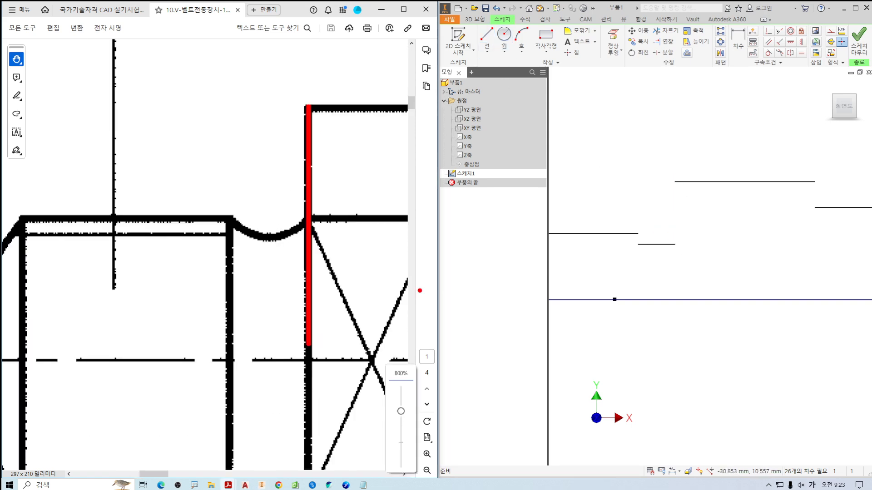
{"action": "left_click", "coordinate": [487, 36]}
{"action": "scroll", "coordinate": [672, 209], "scroll_direction": "down", "scroll_amount": 3}
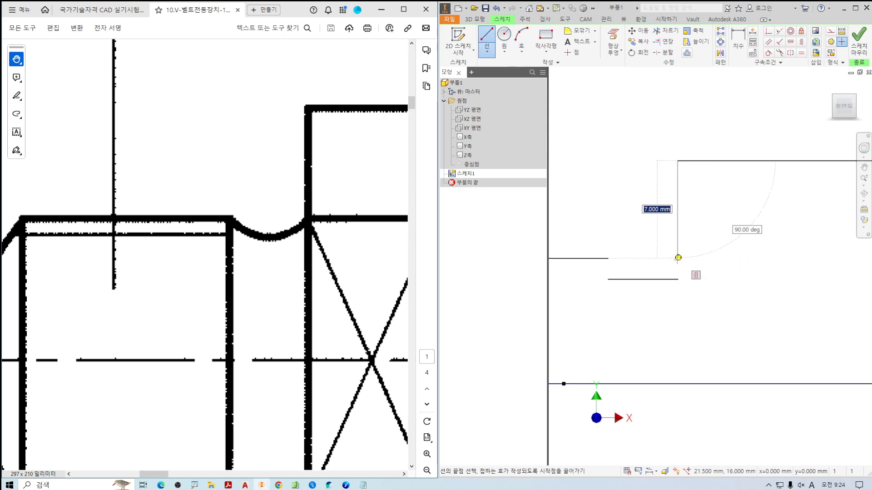
{"action": "left_click", "coordinate": [677, 278]}
{"action": "key", "text": "Escape"}
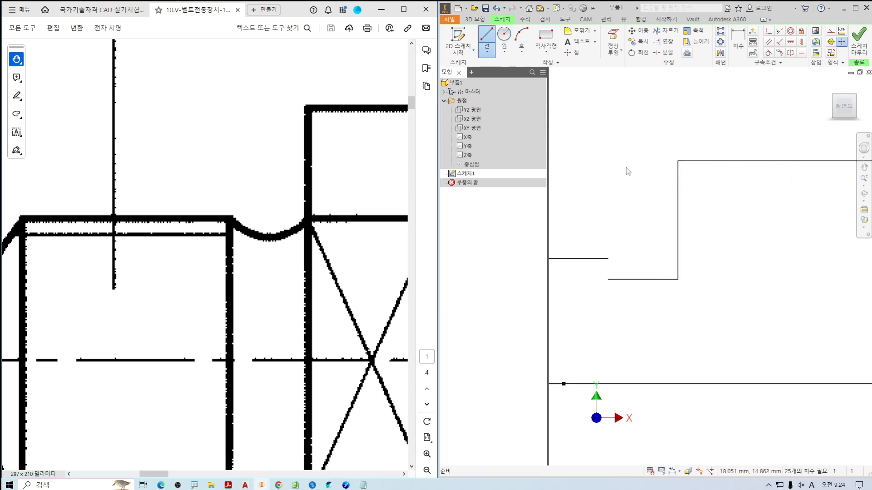
Draw a three-point arc from the thread line's end horizontally across to the shoulder line, touching the groove bottom line's midpoint.
{"action": "left_click", "coordinate": [521, 38]}
{"action": "scroll", "coordinate": [611, 253], "scroll_direction": "up", "scroll_amount": 5}
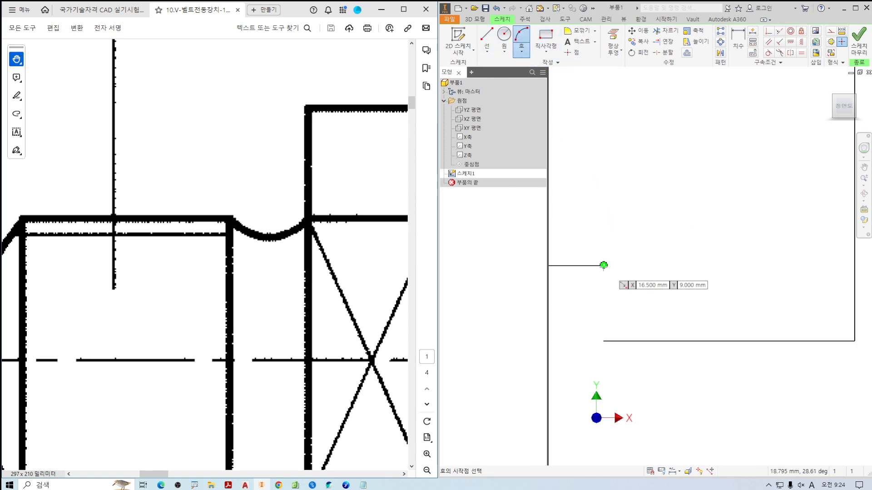
{"action": "left_click", "coordinate": [606, 265]}
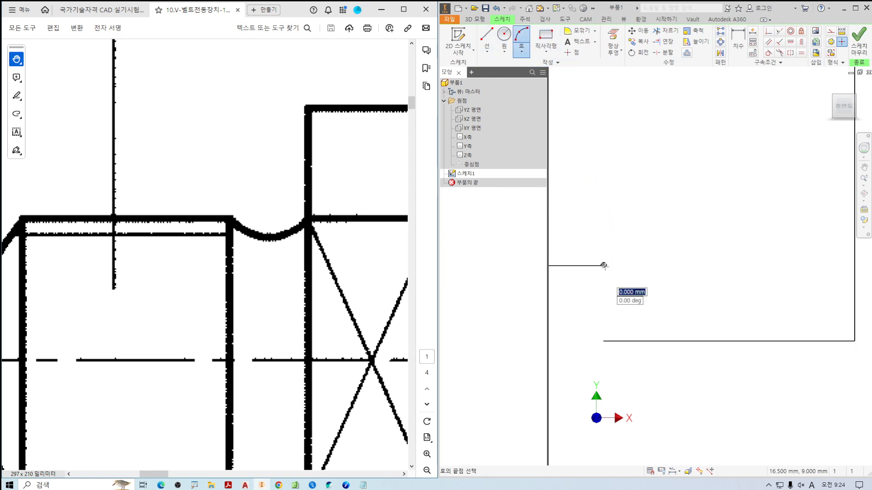
{"action": "scroll", "coordinate": [722, 262], "scroll_direction": "up", "scroll_amount": 2}
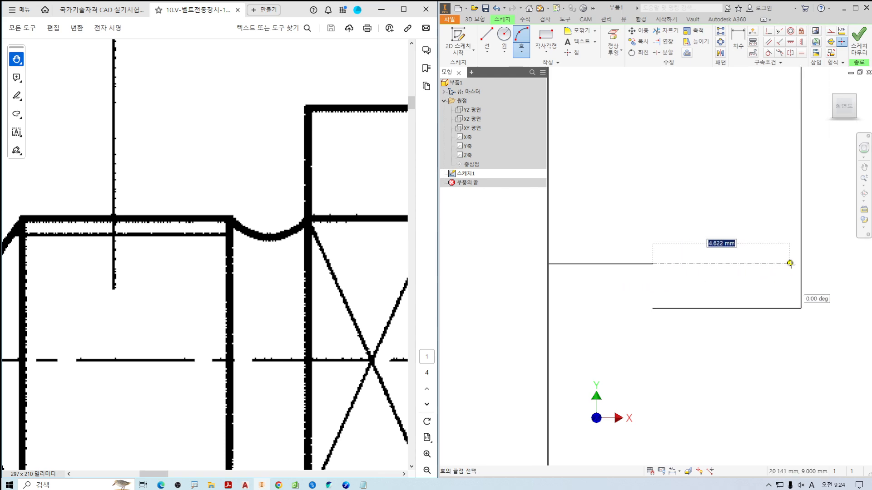
{"action": "left_click", "coordinate": [801, 263]}
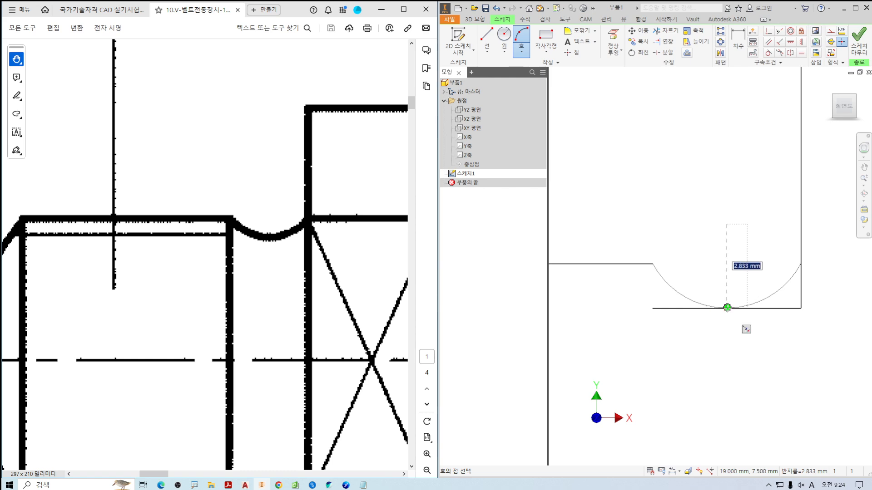
{"action": "left_click", "coordinate": [727, 307]}
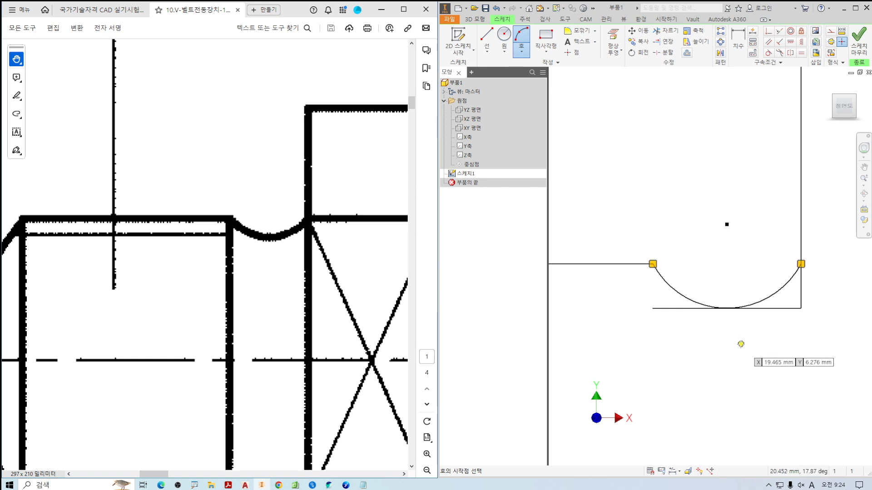
{"action": "key", "text": "Escape"}
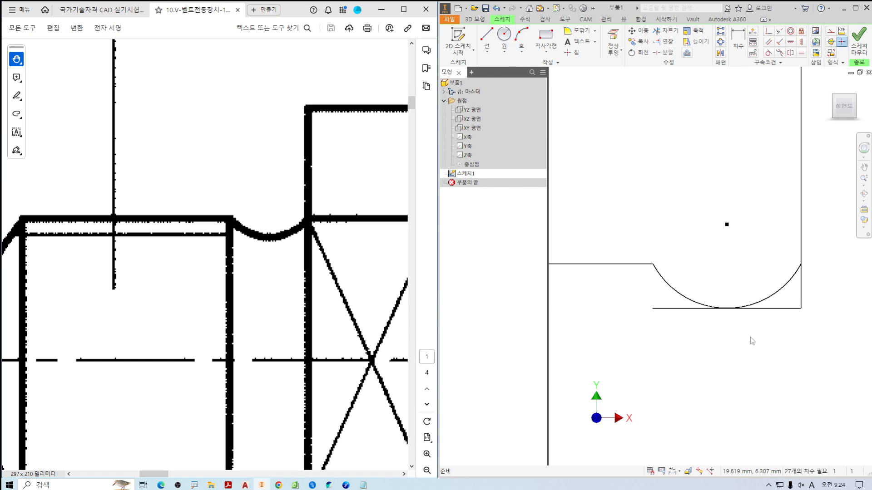
Delete the horizontal groove bottom line and trim the vertical shoulder line's excess below the arc.
{"action": "left_click", "coordinate": [774, 309]}
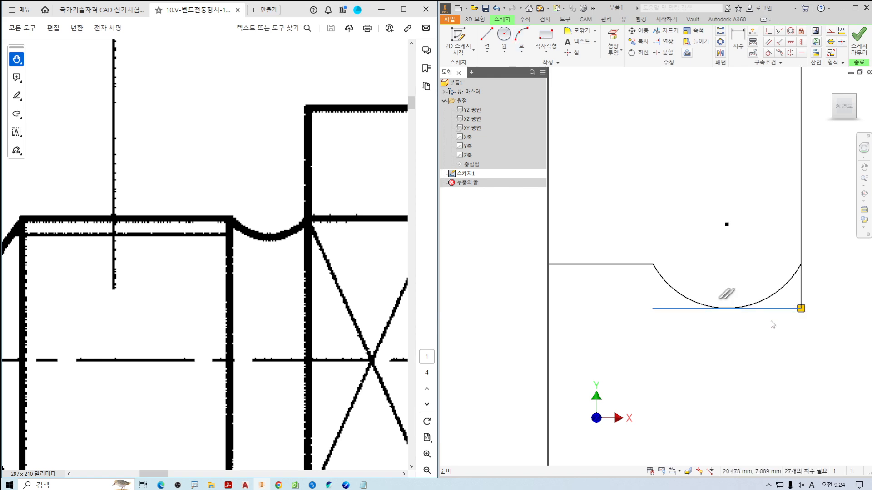
{"action": "key", "text": "Delete"}
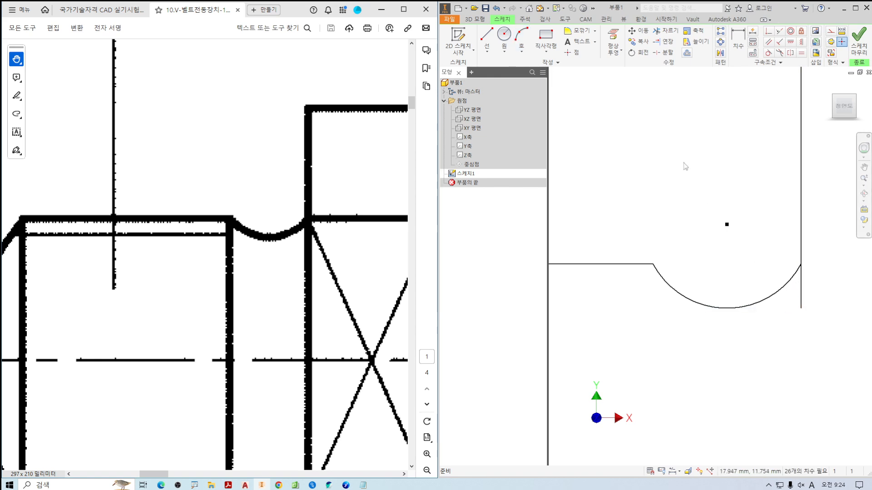
{"action": "left_click", "coordinate": [666, 31]}
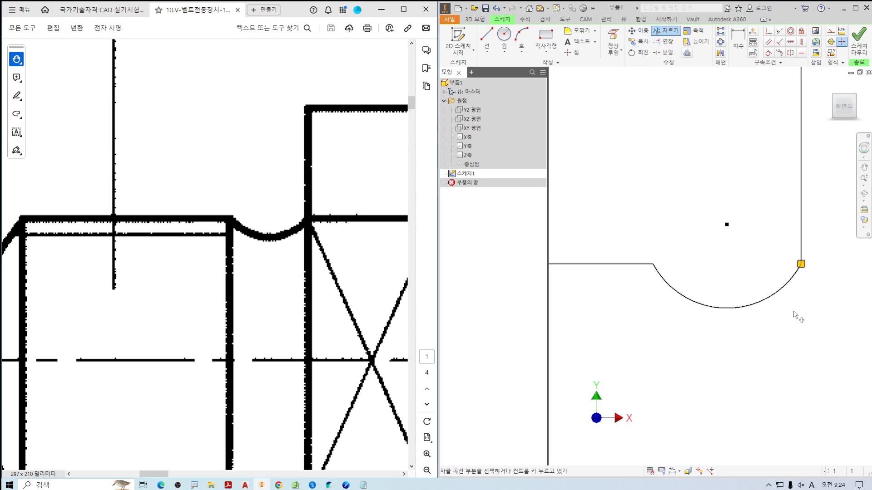
{"action": "scroll", "coordinate": [798, 348], "scroll_direction": "up", "scroll_amount": 2}
{"action": "scroll", "coordinate": [797, 359], "scroll_direction": "up", "scroll_amount": 2}
{"action": "mouse_move", "coordinate": [798, 364]}
{"action": "middle_mouse_down"}
{"action": "mouse_move", "coordinate": [740, 321]}
{"action": "mouse_move", "coordinate": [631, 297]}
{"action": "middle_mouse_up"}
{"action": "key", "text": "Escape"}
Draw a vertical line from the end of the largest-diameter line down to the start of the adjacent bearing seat line.
{"action": "scroll", "coordinate": [726, 289], "scroll_direction": "up", "scroll_amount": 2}
{"action": "scroll", "coordinate": [630, 297], "scroll_direction": "up", "scroll_amount": 2}
{"action": "scroll", "coordinate": [255, 262], "scroll_direction": "down", "scroll_amount": 8, "text": "ctrl"}
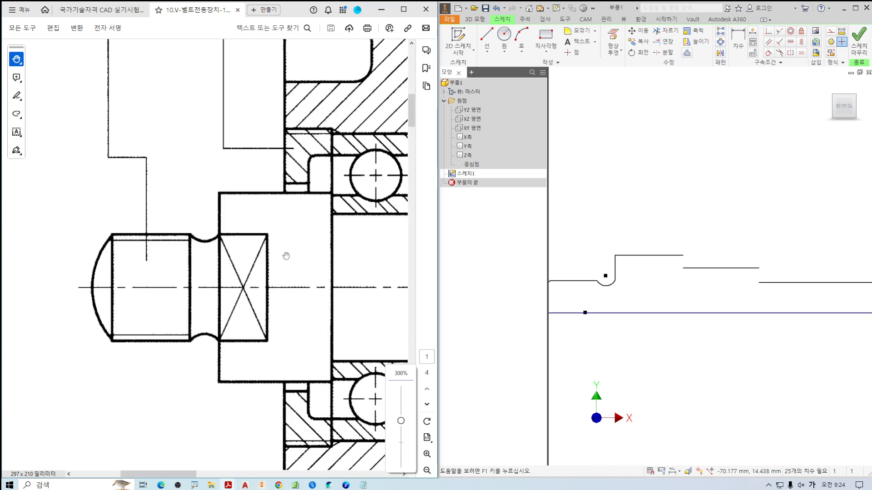
{"action": "middle_click_drag", "start_coordinate": [722, 234], "coordinate": [677, 216]}
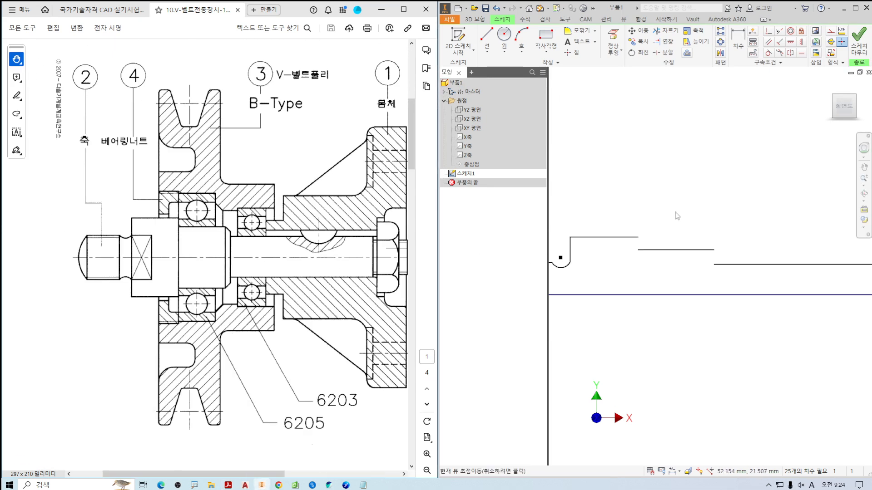
{"action": "left_click", "coordinate": [487, 37]}
{"action": "scroll", "coordinate": [644, 253], "scroll_direction": "down", "scroll_amount": 5}
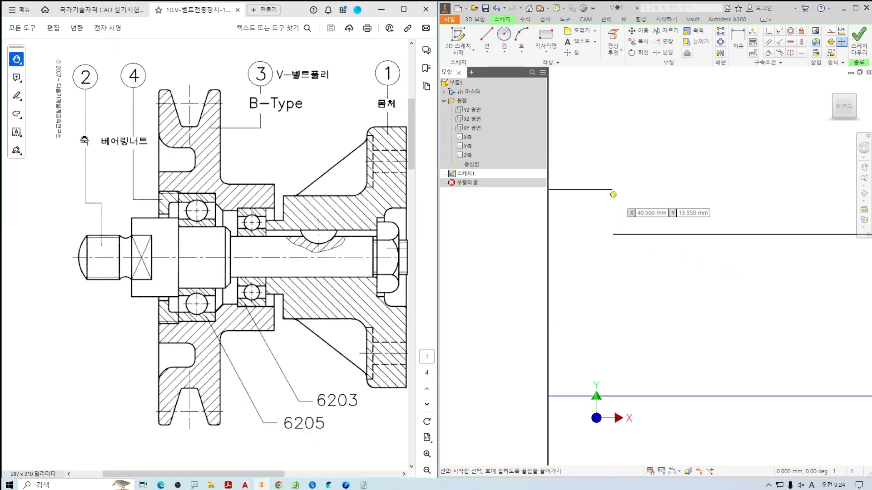
{"action": "left_click", "coordinate": [612, 191]}
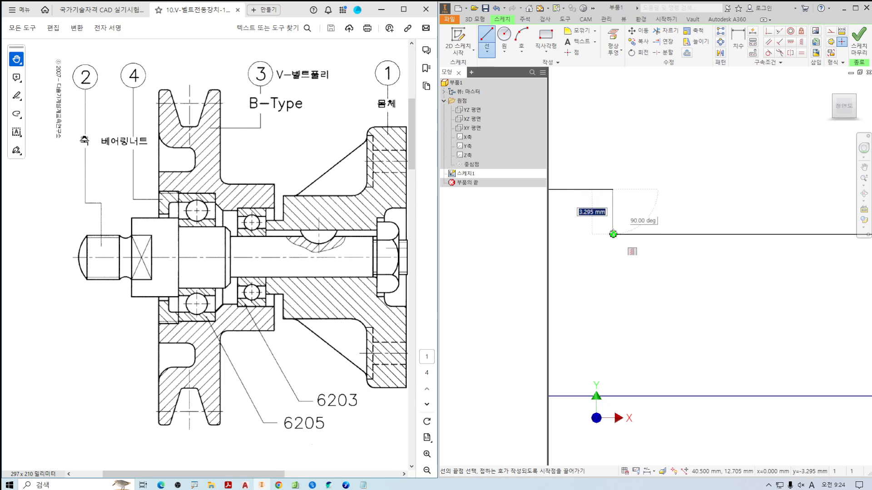
{"action": "left_click", "coordinate": [613, 235]}
Draw a vertical line from the end of the larger bearing seat line down to the start of the long, smaller-diameter shaft line.
{"action": "scroll", "coordinate": [653, 253], "scroll_direction": "up", "scroll_amount": 2}
{"action": "middle_click_drag", "start_coordinate": [776, 250], "coordinate": [632, 229]}
{"action": "left_click", "coordinate": [646, 221]}
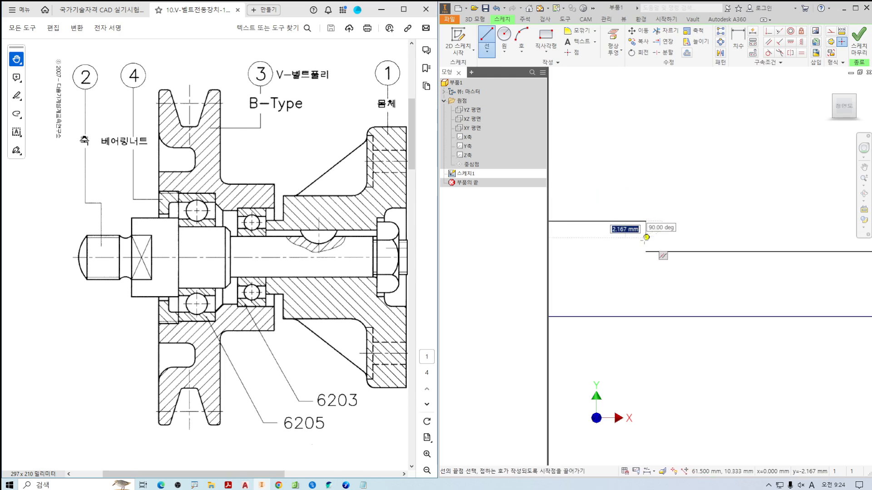
{"action": "left_click", "coordinate": [646, 251]}
Draw a vertical line joining the start of the nut-side thread line to the end of the long shaft line above it.
{"action": "middle_click_drag", "start_coordinate": [763, 300], "coordinate": [584, 265]}
{"action": "middle_click_drag", "start_coordinate": [860, 243], "coordinate": [676, 245]}
{"action": "scroll", "coordinate": [680, 244], "scroll_direction": "up", "scroll_amount": 2}
{"action": "scroll", "coordinate": [701, 243], "scroll_direction": "down", "scroll_amount": 3}
{"action": "left_click", "coordinate": [686, 228]}
{"action": "left_click", "coordinate": [685, 216]}
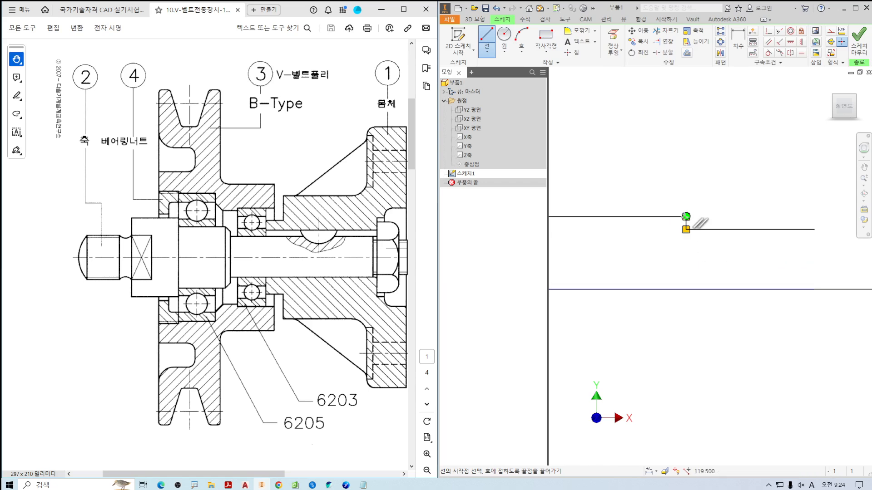
Draw a vertical line from the nut-side thread line's end down to the centreline, closing the shaft's far end.
{"action": "left_click", "coordinate": [814, 229]}
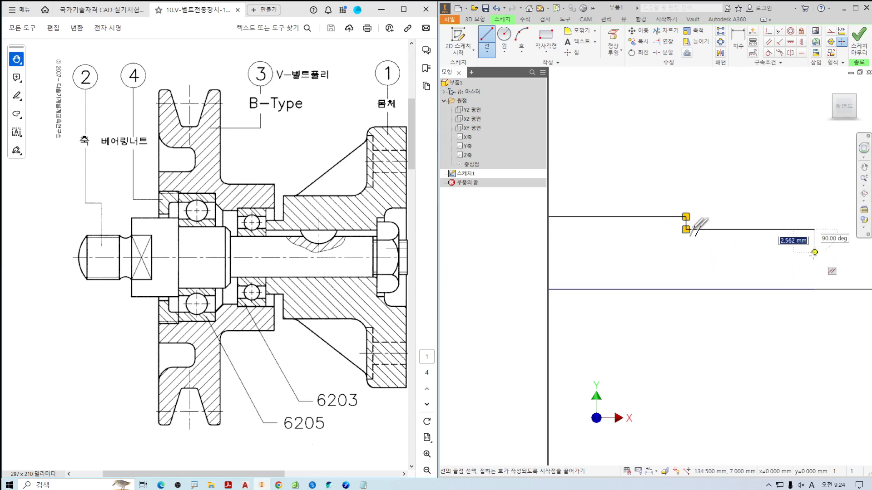
{"action": "left_click", "coordinate": [814, 288]}
{"action": "key", "text": "Escape"}
{"action": "scroll", "coordinate": [727, 272], "scroll_direction": "up", "scroll_amount": 2}
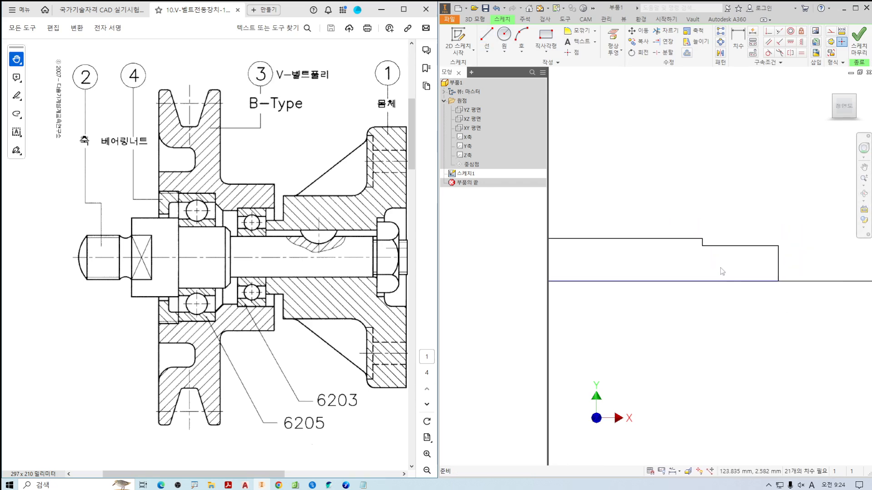
Examine in the assembly drawing where the nut-side thread begins on the shaft and how the rounded-end thread is shown.
{"action": "left_click_drag", "start_coordinate": [342, 254], "coordinate": [210, 260]}
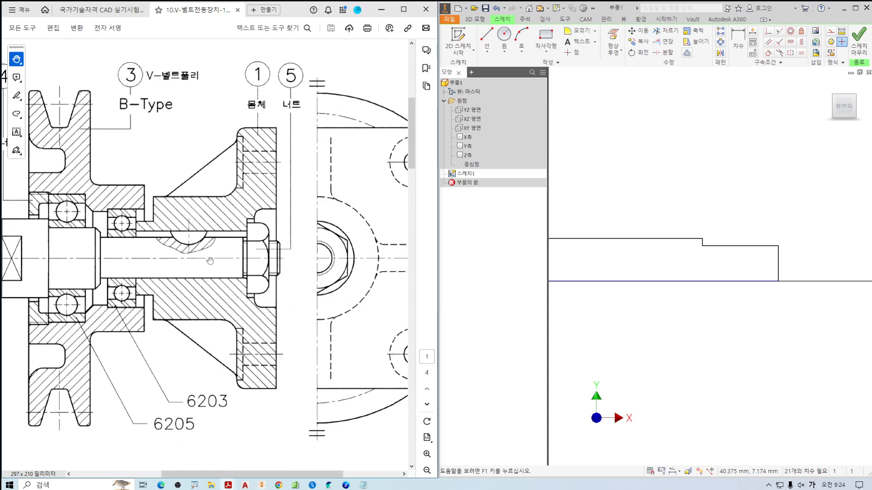
{"action": "scroll", "coordinate": [236, 277], "scroll_direction": "up", "scroll_amount": 5, "text": "ctrl"}
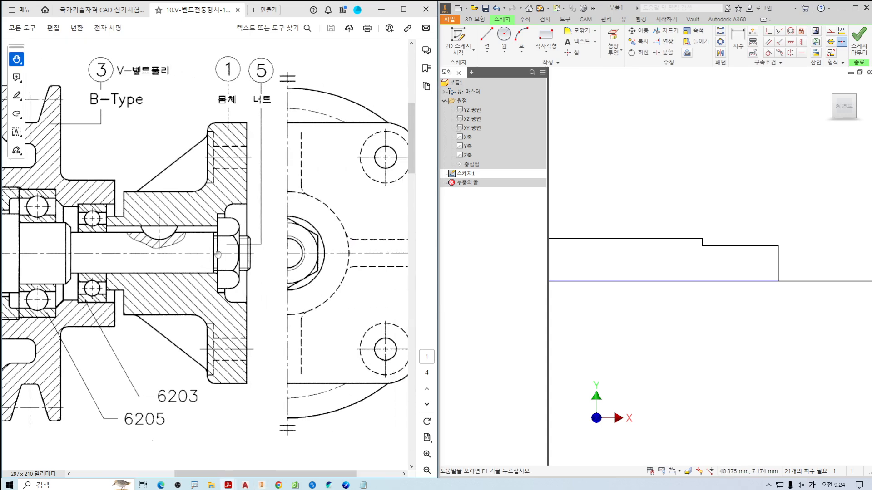
{"action": "scroll", "coordinate": [204, 208], "scroll_direction": "up", "scroll_amount": 2, "text": "ctrl"}
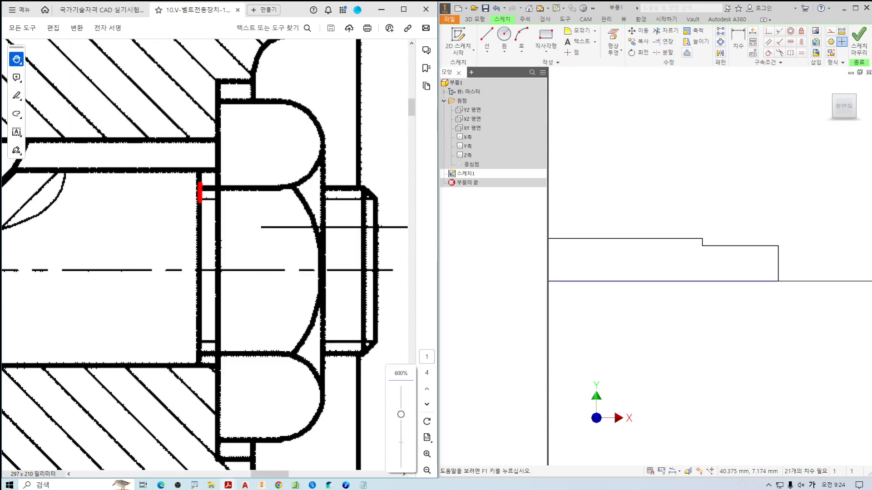
{"action": "scroll", "coordinate": [218, 224], "scroll_direction": "down", "scroll_amount": 4, "text": "ctrl"}
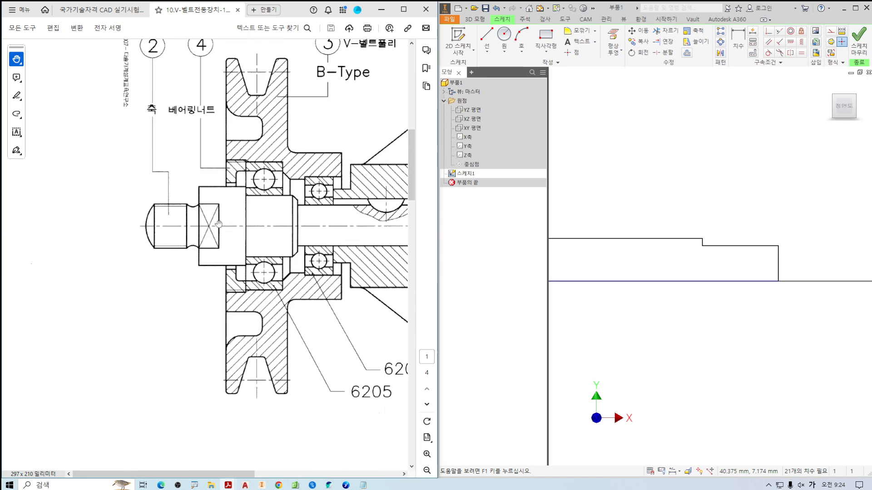
{"action": "scroll", "coordinate": [200, 211], "scroll_direction": "up", "scroll_amount": 3, "text": "ctrl"}
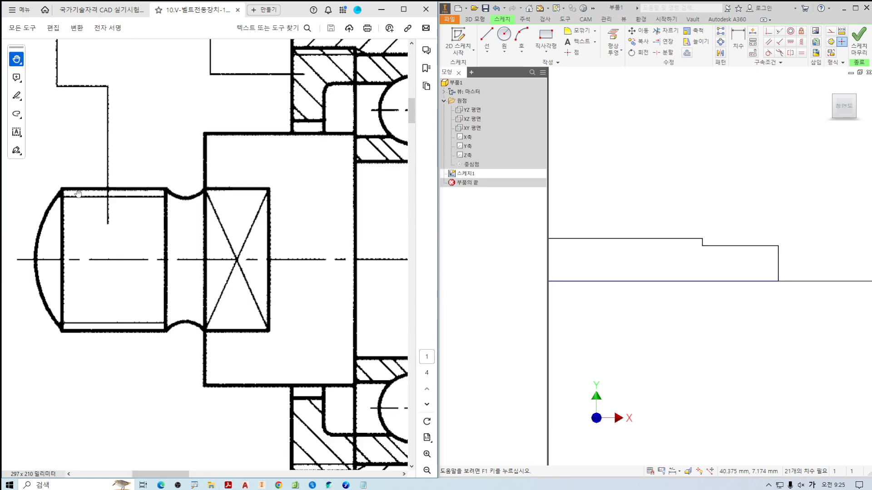
{"action": "mouse_move", "coordinate": [57, 198]}
{"action": "left_mouse_down"}
{"action": "mouse_move", "coordinate": [161, 196]}
{"action": "mouse_move", "coordinate": [186, 183]}
{"action": "left_mouse_up"}
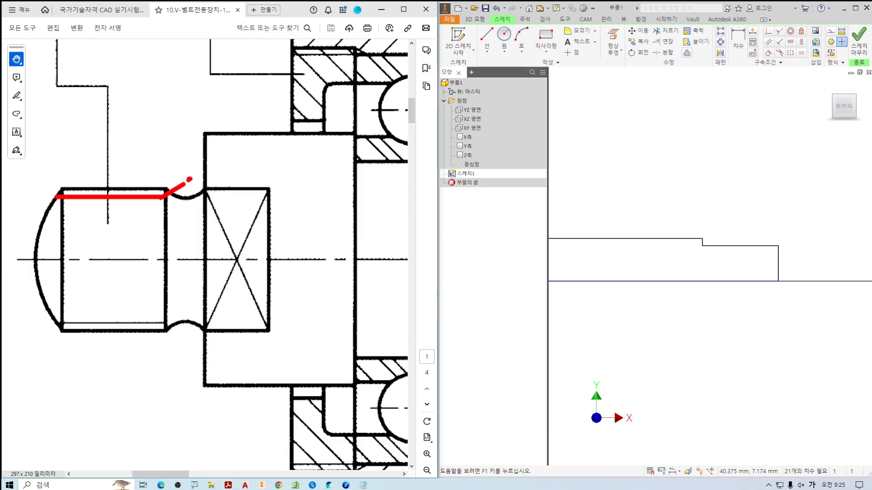
{"action": "left_click_drag", "start_coordinate": [171, 128], "coordinate": [136, 154]}
{"action": "key", "text": "Escape"}
{"action": "left_click_drag", "start_coordinate": [227, 205], "coordinate": [196, 200]}
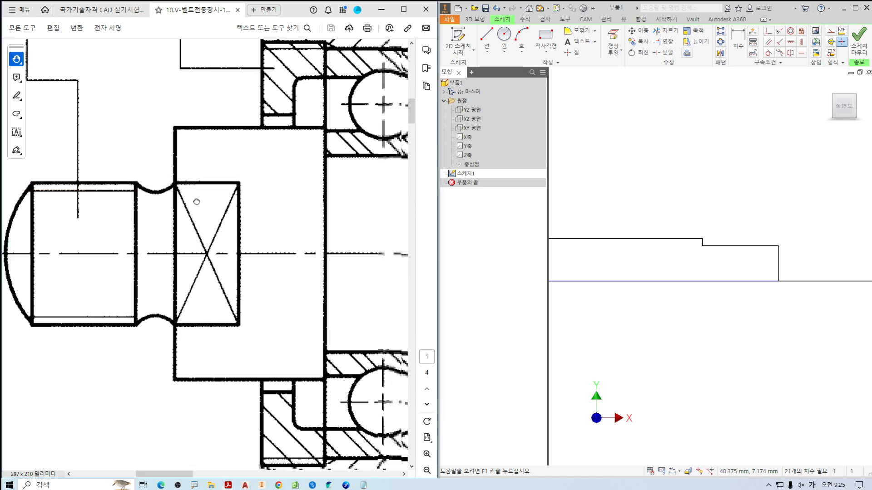
Examine the nut-side thread's start up close in the assembly drawing for the thread relief between the shaft shoulder and the nut.
{"action": "scroll", "coordinate": [195, 259], "scroll_direction": "down", "scroll_amount": 5, "text": "ctrl"}
{"action": "left_click_drag", "start_coordinate": [379, 261], "coordinate": [194, 263]}
{"action": "scroll", "coordinate": [193, 263], "scroll_direction": "up", "scroll_amount": 4, "text": "ctrl"}
{"action": "scroll", "coordinate": [193, 263], "scroll_direction": "up", "scroll_amount": 5, "text": "ctrl"}
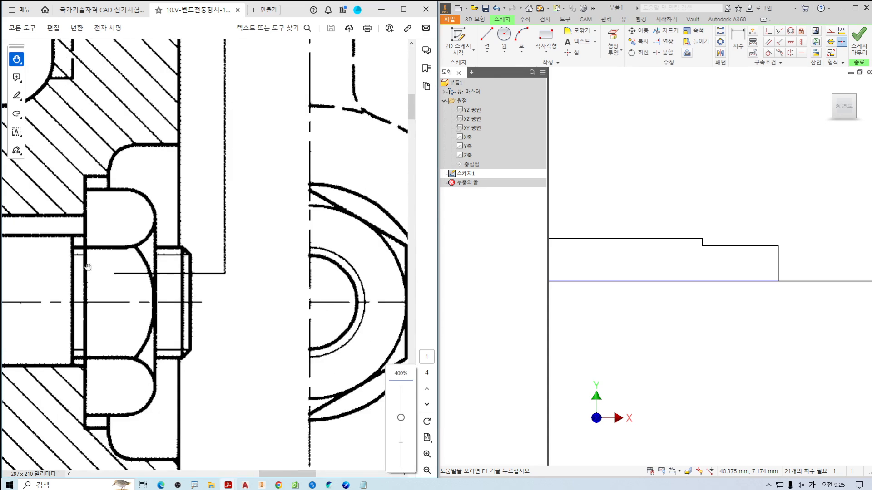
{"action": "left_click_drag", "start_coordinate": [328, 238], "coordinate": [173, 241]}
{"action": "left_click_drag", "start_coordinate": [209, 201], "coordinate": [238, 238]}
{"action": "left_click_drag", "start_coordinate": [266, 205], "coordinate": [267, 203]}
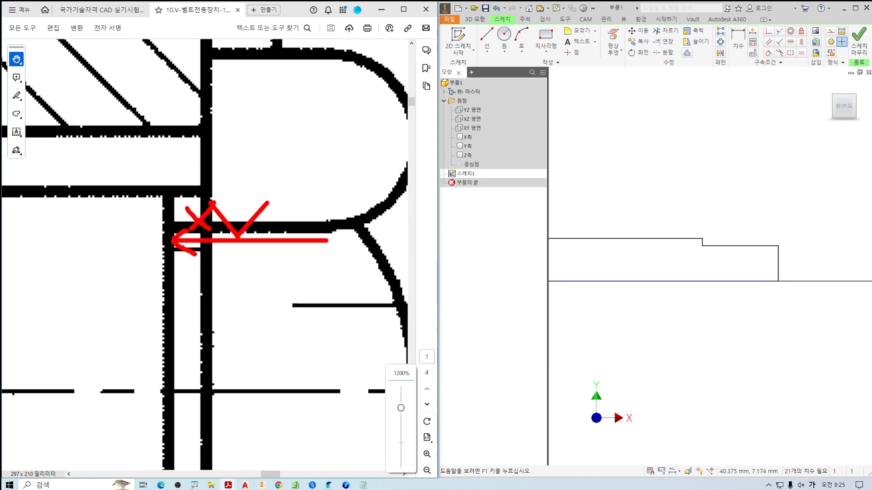
{"action": "key", "text": "Escape"}
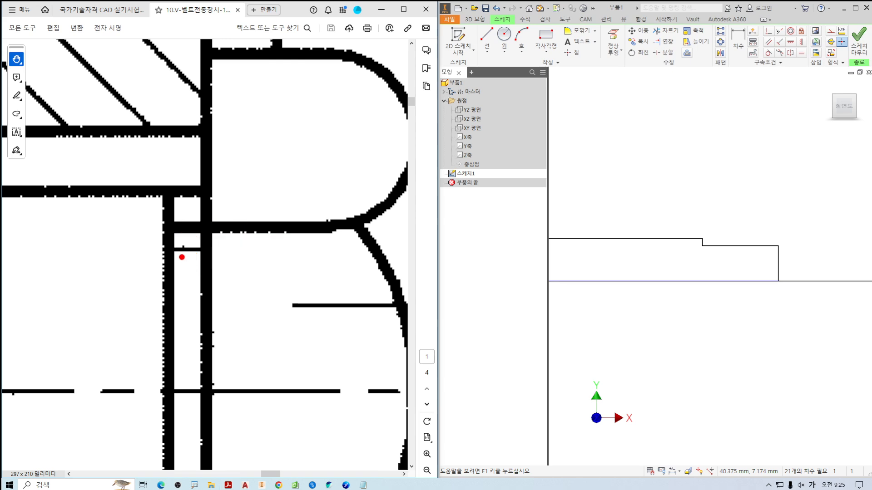
{"action": "left_click_drag", "start_coordinate": [172, 255], "coordinate": [209, 253]}
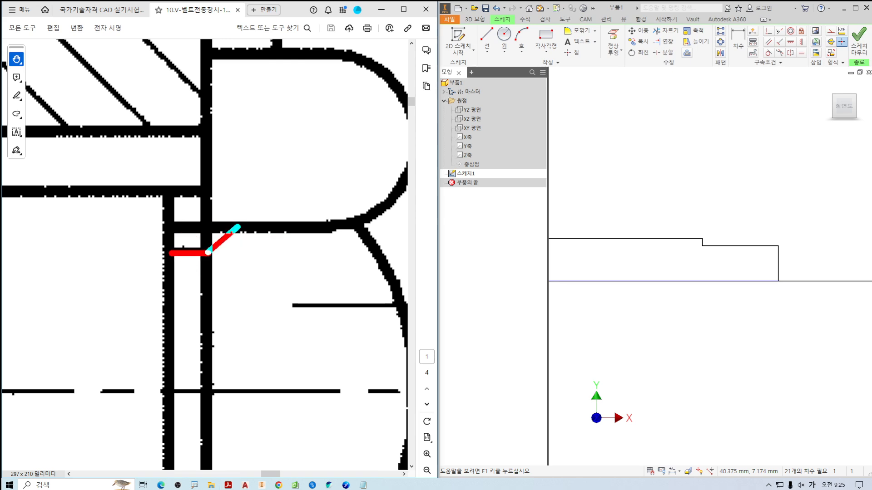
{"action": "left_click_drag", "start_coordinate": [238, 227], "coordinate": [238, 226], "text": "shift"}
{"action": "key", "text": "Escape"}
{"action": "key", "text": "ctrl+2"}
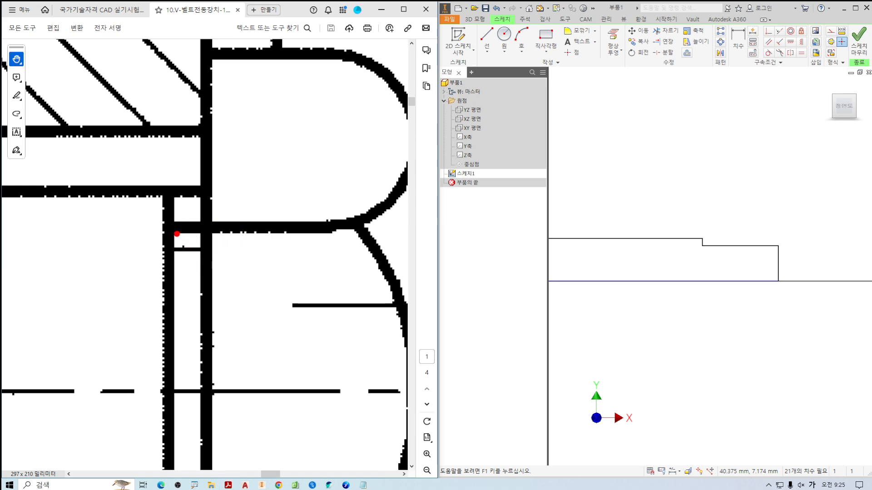
{"action": "left_click_drag", "start_coordinate": [170, 222], "coordinate": [167, 317], "text": "shift"}
{"action": "left_click_drag", "start_coordinate": [173, 267], "coordinate": [203, 266], "text": "shift"}
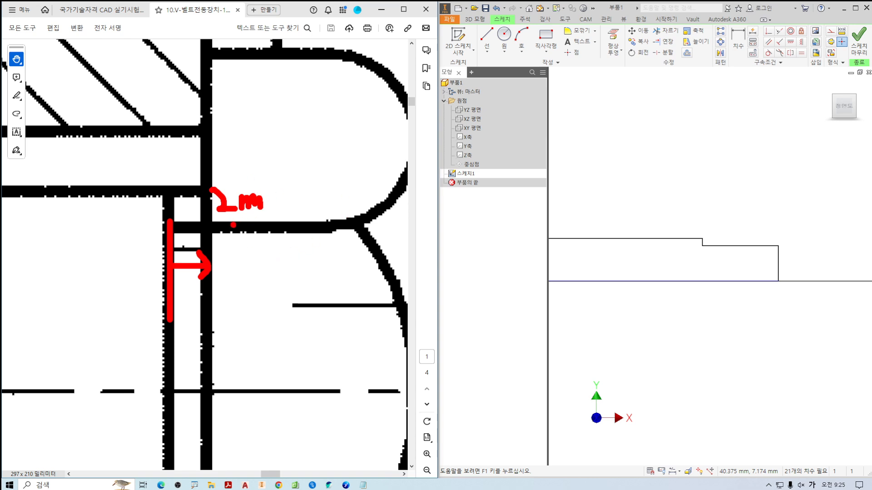
{"action": "mouse_move", "coordinate": [233, 224]}
{"action": "left_mouse_down"}
{"action": "mouse_move", "coordinate": [275, 177]}
{"action": "mouse_move", "coordinate": [256, 221]}
{"action": "left_mouse_up"}
{"action": "key", "text": "Escape"}
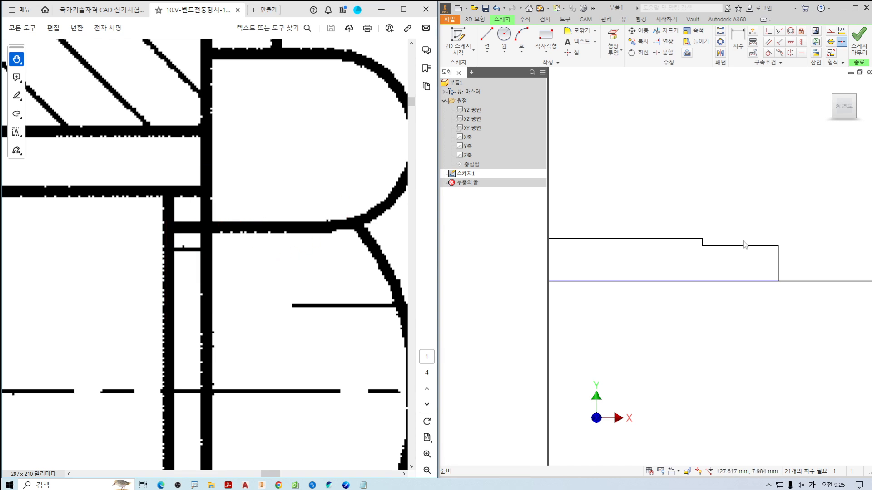
Search the KS standards PDF for "틈새" and go to section 17, 나사의 틈새.
{"action": "middle_click_drag", "start_coordinate": [744, 242], "coordinate": [689, 226]}
{"action": "scroll", "coordinate": [683, 231], "scroll_direction": "up", "scroll_amount": 4}
{"action": "middle_click_drag", "start_coordinate": [609, 254], "coordinate": [639, 247]}
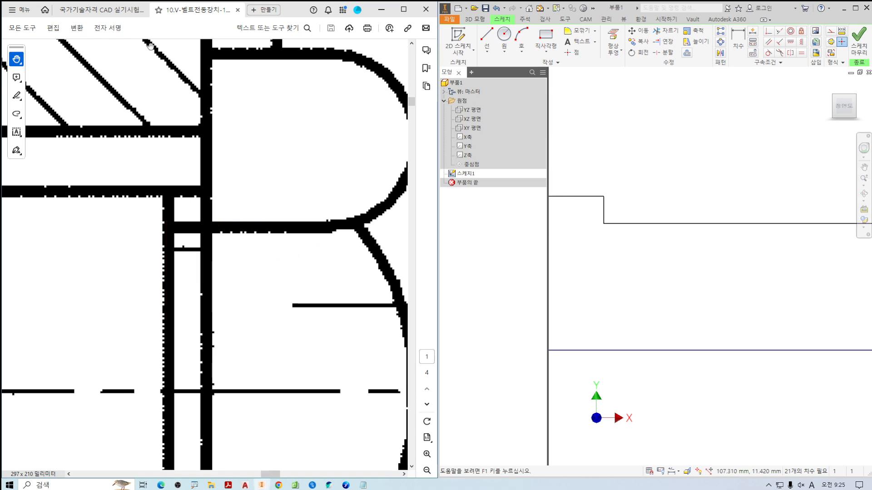
{"action": "left_click", "coordinate": [100, 9]}
{"action": "key", "text": "ctrl+f"}
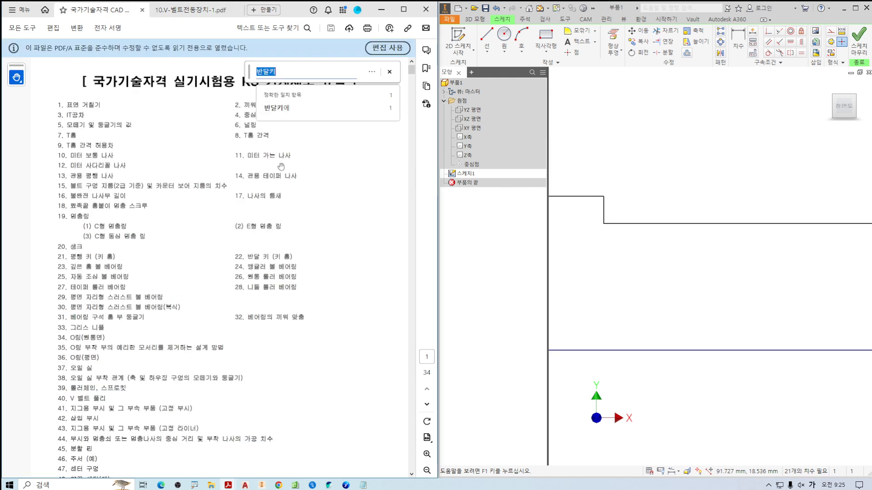
{"action": "type", "text": "틈"}
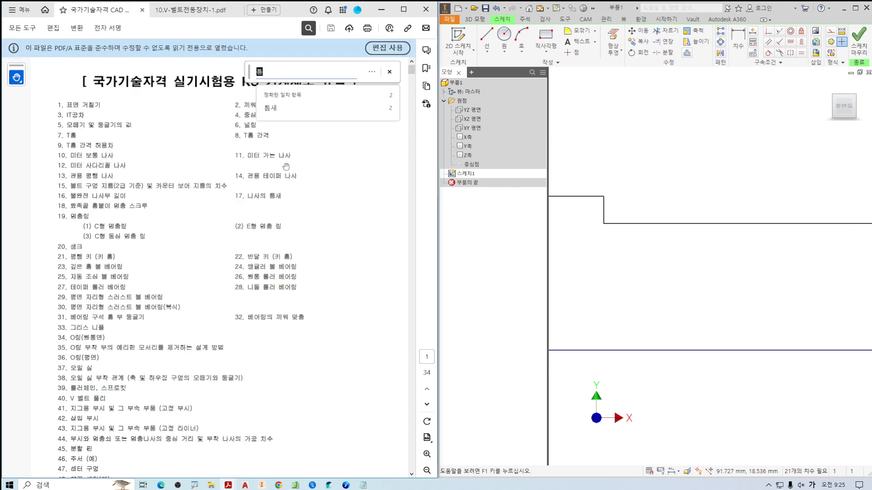
{"action": "type", "text": "새"}
{"action": "key", "text": "Return"}
{"action": "key", "text": "Return"}
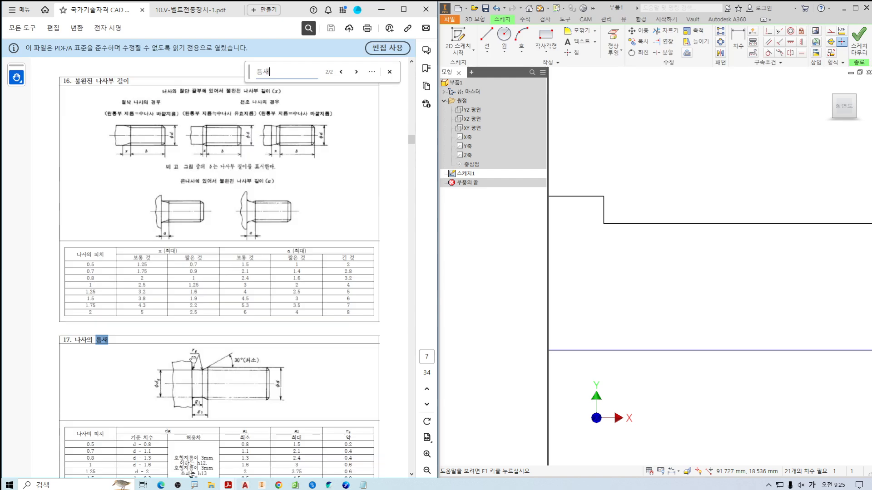
Examine the pitch, dg and g1 columns of the thread relief table against its figure.
{"action": "left_click_drag", "start_coordinate": [193, 318], "coordinate": [195, 203]}
{"action": "scroll", "coordinate": [194, 303], "scroll_direction": "up", "scroll_amount": 2, "text": "ctrl"}
{"action": "left_click_drag", "start_coordinate": [196, 318], "coordinate": [236, 249]}
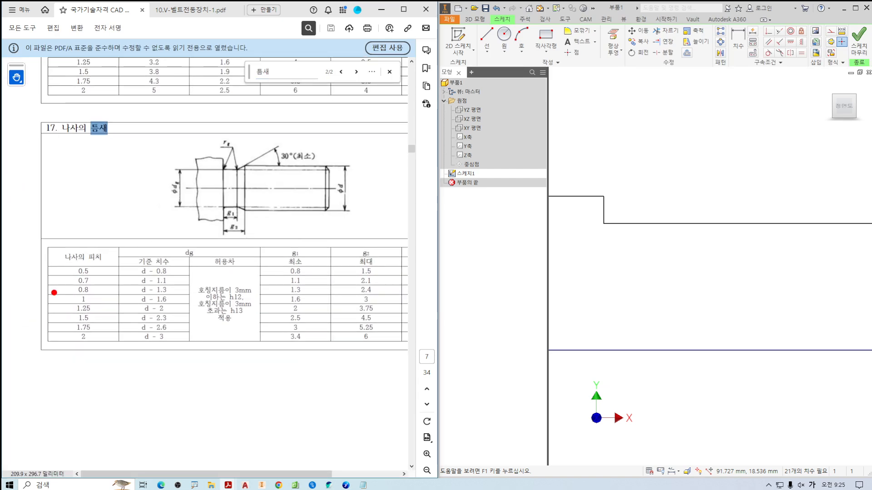
{"action": "mouse_move", "coordinate": [81, 344]}
{"action": "left_mouse_down"}
{"action": "mouse_move", "coordinate": [48, 284]}
{"action": "mouse_move", "coordinate": [109, 349]}
{"action": "mouse_move", "coordinate": [161, 339]}
{"action": "left_mouse_up"}
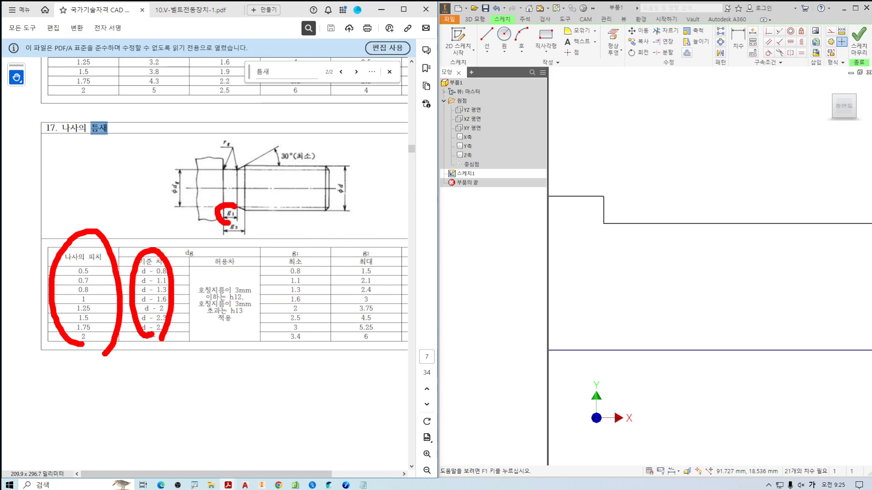
{"action": "left_click_drag", "start_coordinate": [235, 207], "coordinate": [247, 242]}
{"action": "mouse_move", "coordinate": [298, 313]}
{"action": "left_mouse_down"}
{"action": "mouse_move", "coordinate": [274, 281]}
{"action": "mouse_move", "coordinate": [319, 290]}
{"action": "mouse_move", "coordinate": [297, 323]}
{"action": "left_mouse_up"}
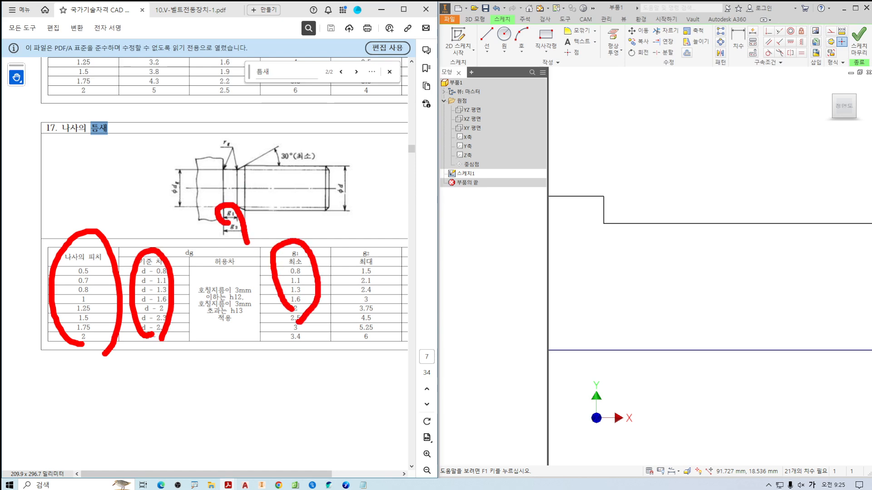
{"action": "key", "text": "Escape"}
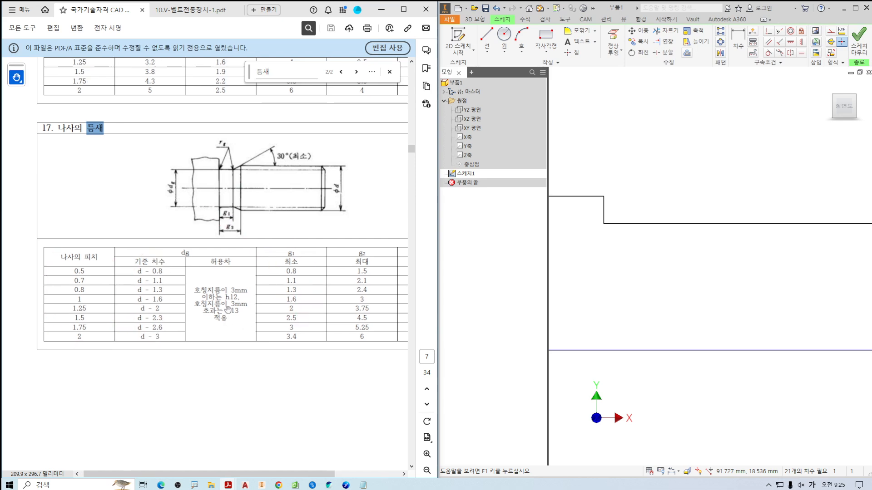
Look up the dg and g1 relief dimensions for the 1.25 thread pitch in the table.
{"action": "scroll", "coordinate": [241, 314], "scroll_direction": "up", "scroll_amount": 1, "text": "ctrl"}
{"action": "left_click_drag", "start_coordinate": [187, 303], "coordinate": [207, 280]}
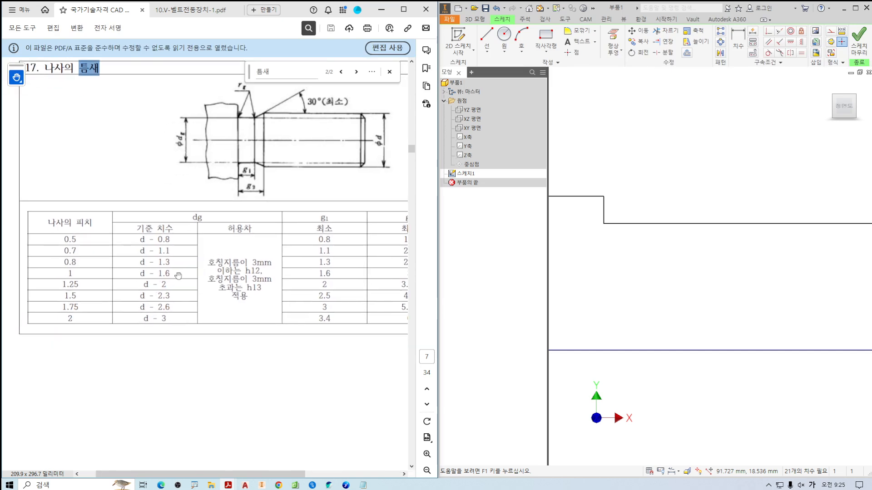
{"action": "scroll", "coordinate": [195, 275], "scroll_direction": "up", "scroll_amount": 2, "text": "ctrl"}
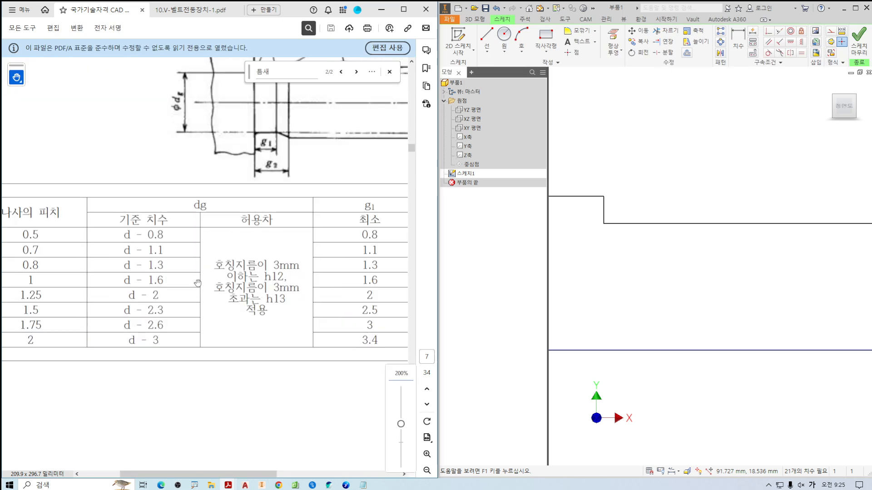
{"action": "left_click_drag", "start_coordinate": [116, 290], "coordinate": [170, 312]}
{"action": "left_click_drag", "start_coordinate": [350, 291], "coordinate": [388, 310]}
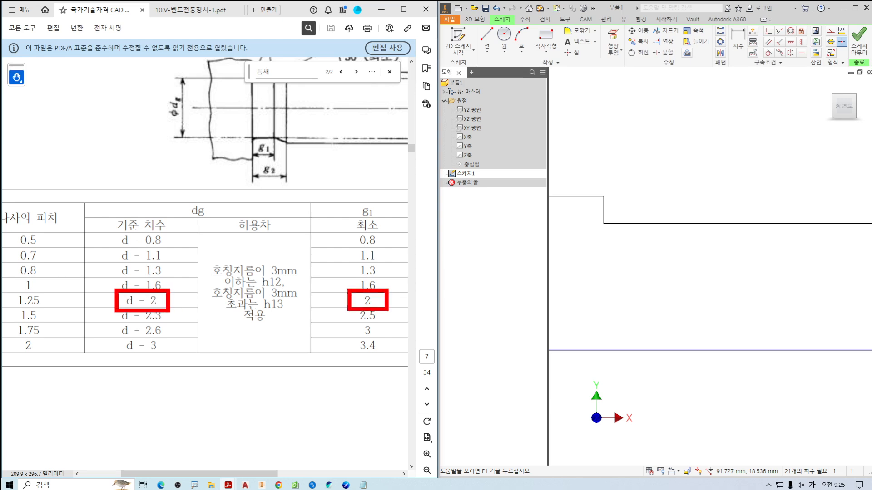
{"action": "left_click_drag", "start_coordinate": [20, 296], "coordinate": [55, 311]}
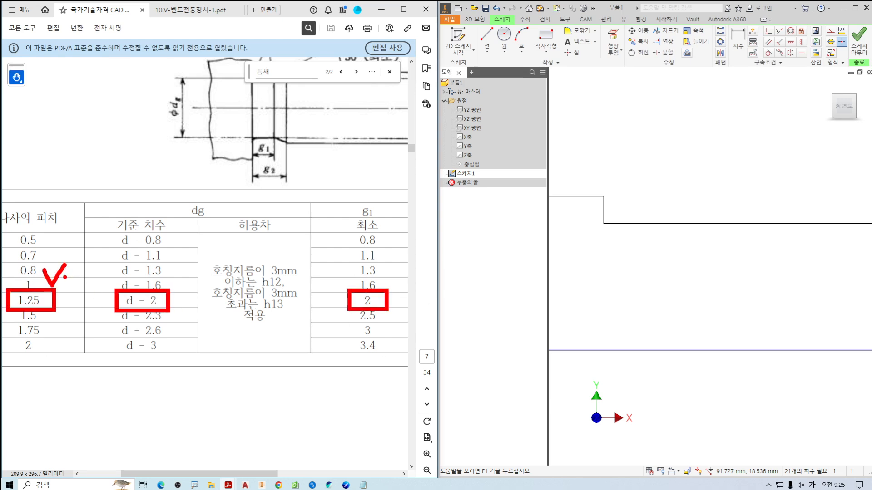
{"action": "left_click_drag", "start_coordinate": [56, 228], "coordinate": [62, 220]}
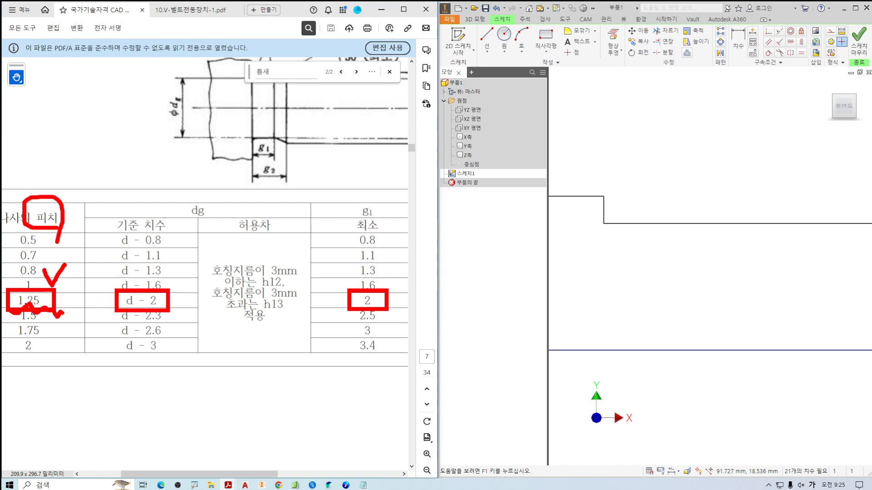
Examine the dg value for the 1.25 pitch in the table to work out the relief's depth for the half profile.
{"action": "key", "text": "e"}
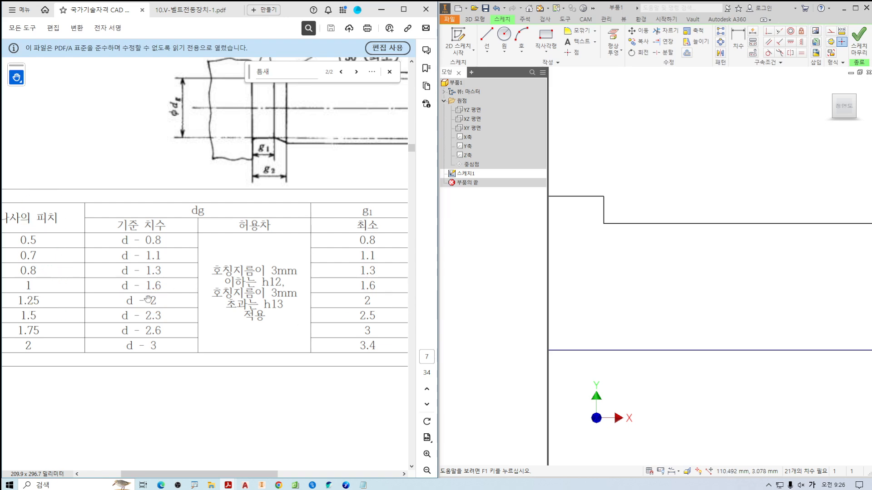
{"action": "left_click_drag", "start_coordinate": [146, 310], "coordinate": [159, 290]}
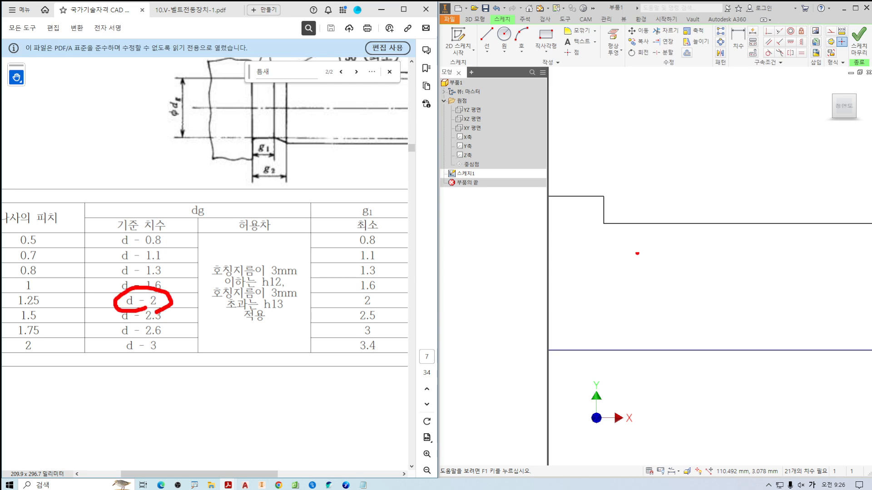
{"action": "left_click_drag", "start_coordinate": [172, 257], "coordinate": [157, 274]}
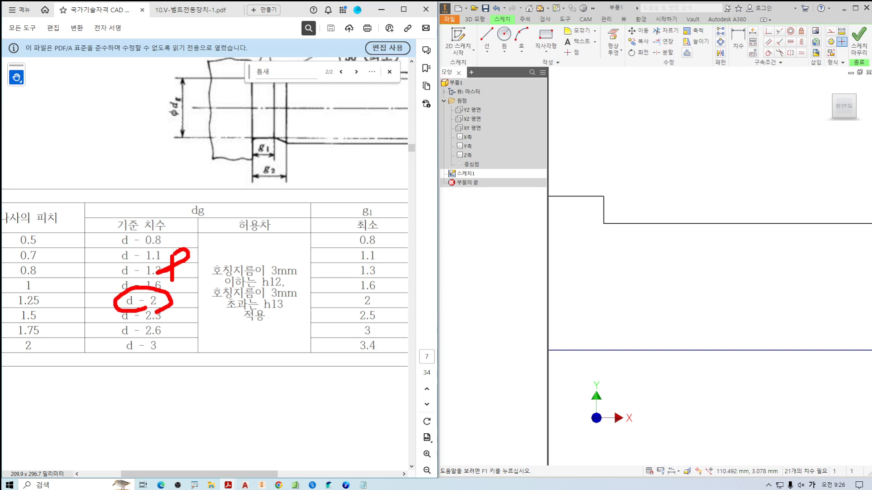
{"action": "left_click_drag", "start_coordinate": [216, 250], "coordinate": [214, 275]}
{"action": "left_click_drag", "start_coordinate": [149, 287], "coordinate": [227, 283]}
{"action": "key", "text": "Escape"}
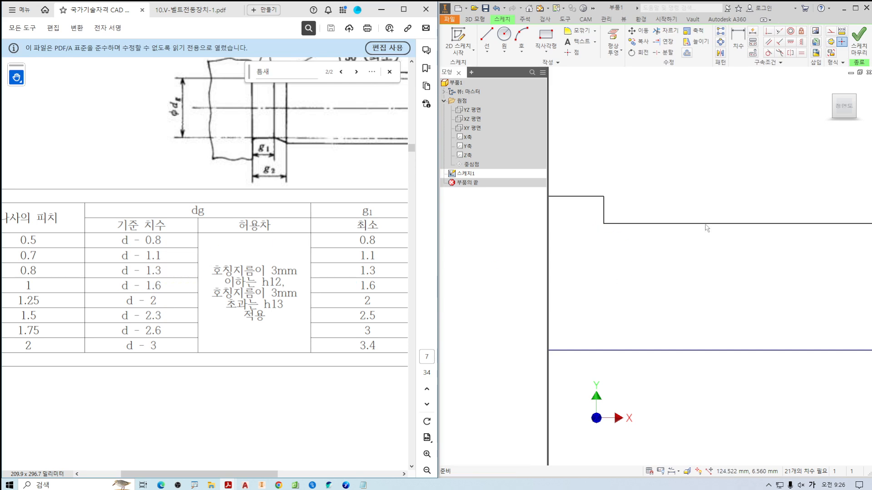
Offset the nut-side thread's outer line about 1 mm toward the axis, half the dg reduction, and extend the shoulder edge to it.
{"action": "left_click", "coordinate": [688, 56]}
{"action": "left_click", "coordinate": [687, 54]}
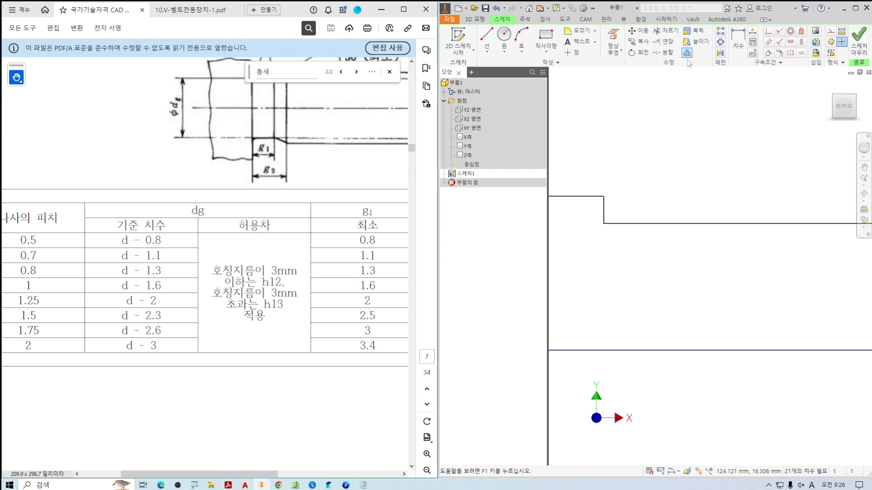
{"action": "scroll", "coordinate": [613, 222], "scroll_direction": "up", "scroll_amount": 3}
{"action": "left_click", "coordinate": [623, 233]}
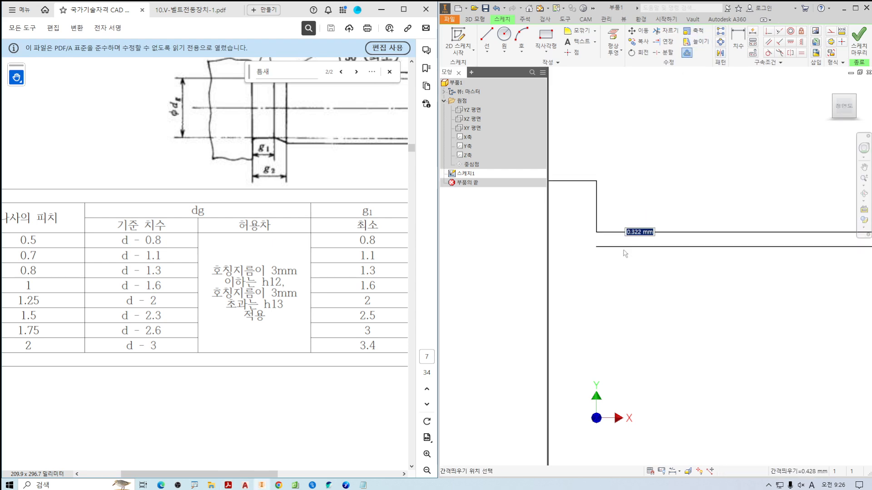
{"action": "left_click", "coordinate": [625, 267]}
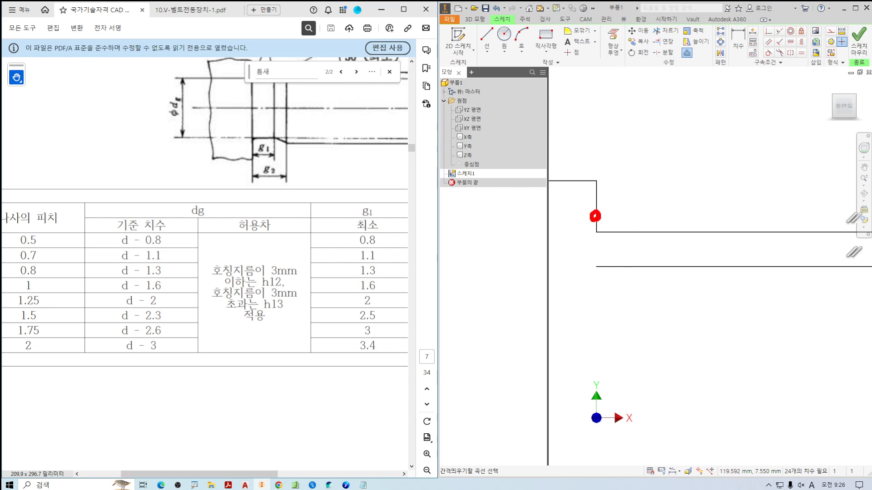
{"action": "left_click_drag", "start_coordinate": [594, 217], "coordinate": [595, 262]}
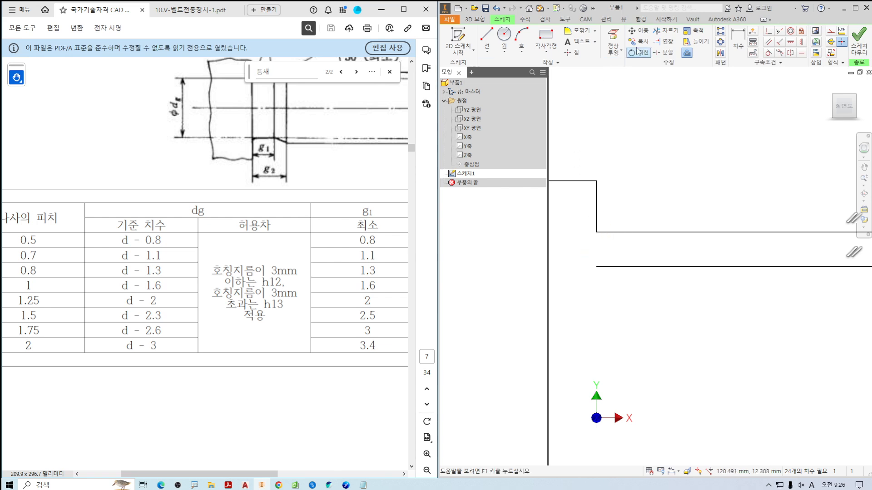
{"action": "left_click", "coordinate": [663, 42]}
{"action": "left_click", "coordinate": [597, 219]}
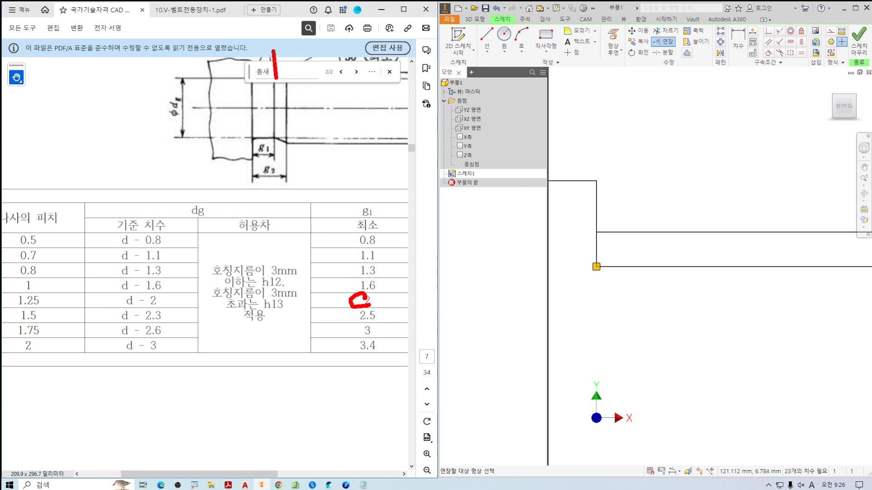
Offset the shoulder's vertical edge 2 mm toward the thread to mark the g1 width of the relief.
{"action": "left_click_drag", "start_coordinate": [276, 78], "coordinate": [272, 170]}
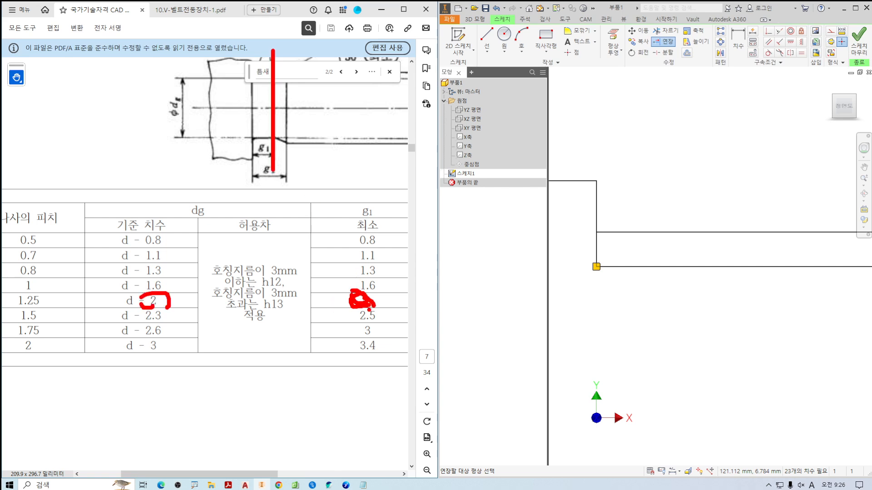
{"action": "left_click_drag", "start_coordinate": [369, 310], "coordinate": [376, 298]}
{"action": "key", "text": "Escape"}
{"action": "left_click", "coordinate": [686, 53]}
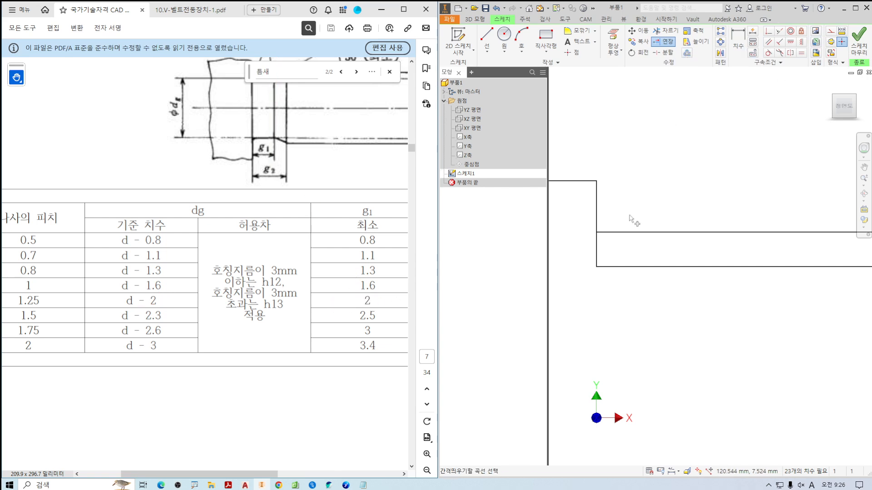
{"action": "left_click", "coordinate": [597, 260]}
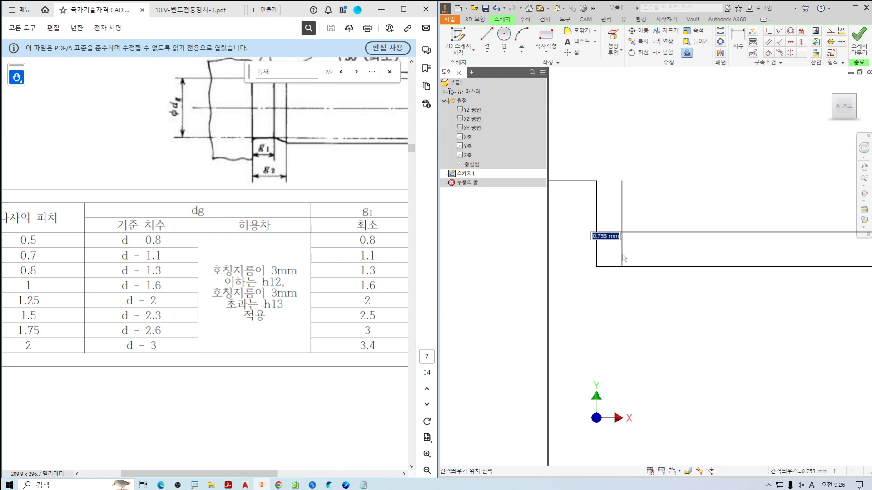
{"action": "type", "text": "2"}
{"action": "key", "text": "Return"}
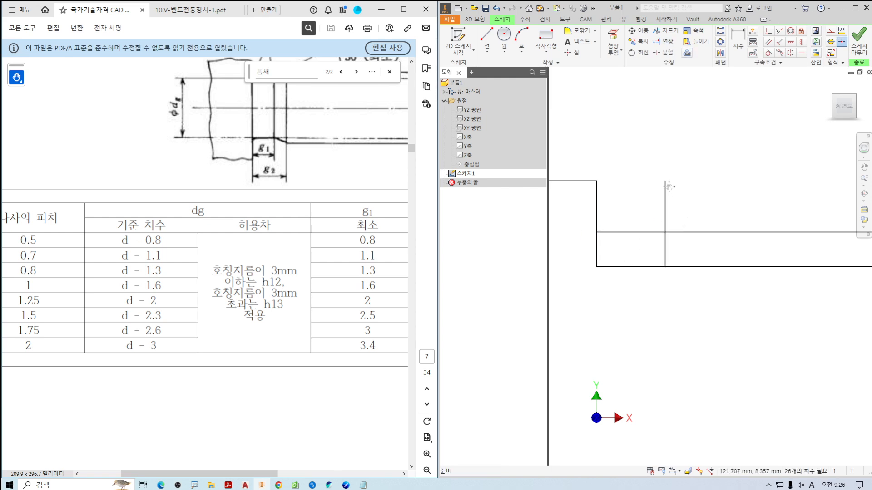
Draw a line about 3.7 mm long at 30° from the relief's inner corner up across the thread's outer line.
{"action": "middle_click_drag", "start_coordinate": [669, 186], "coordinate": [655, 190]}
{"action": "left_click", "coordinate": [487, 35]}
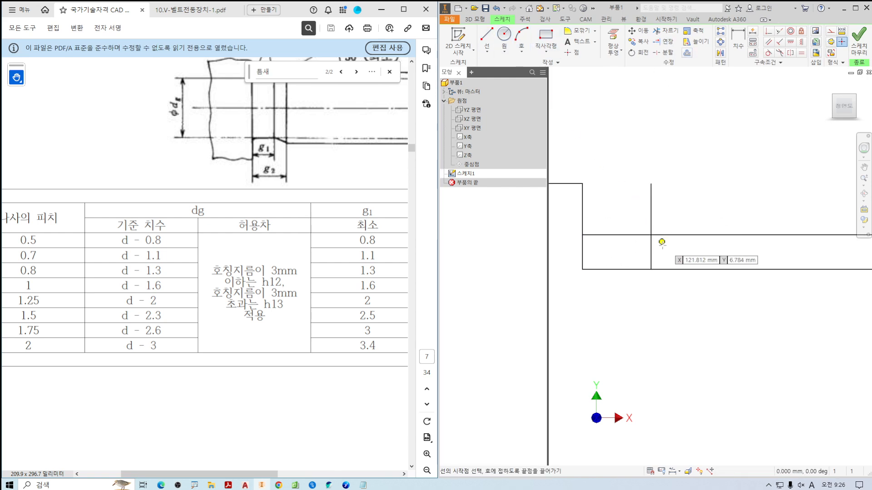
{"action": "scroll", "coordinate": [661, 242], "scroll_direction": "up", "scroll_amount": 3}
{"action": "left_click", "coordinate": [641, 284]}
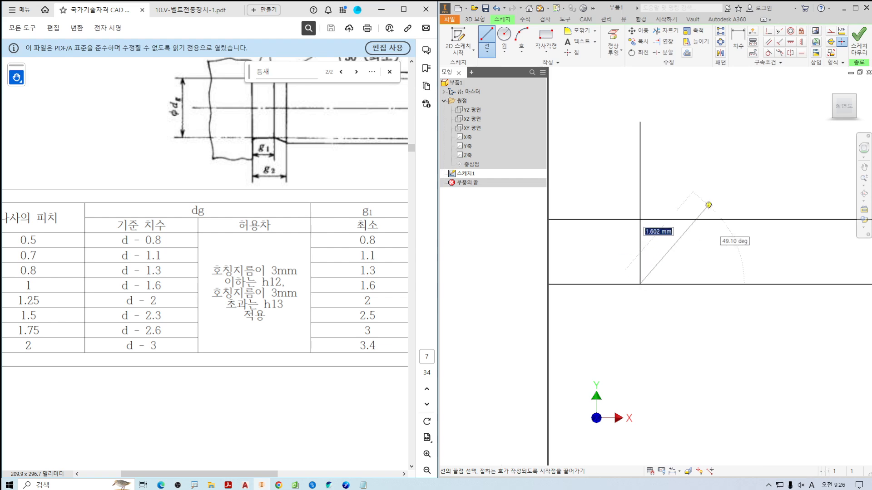
{"action": "left_click_drag", "start_coordinate": [262, 137], "coordinate": [227, 190]}
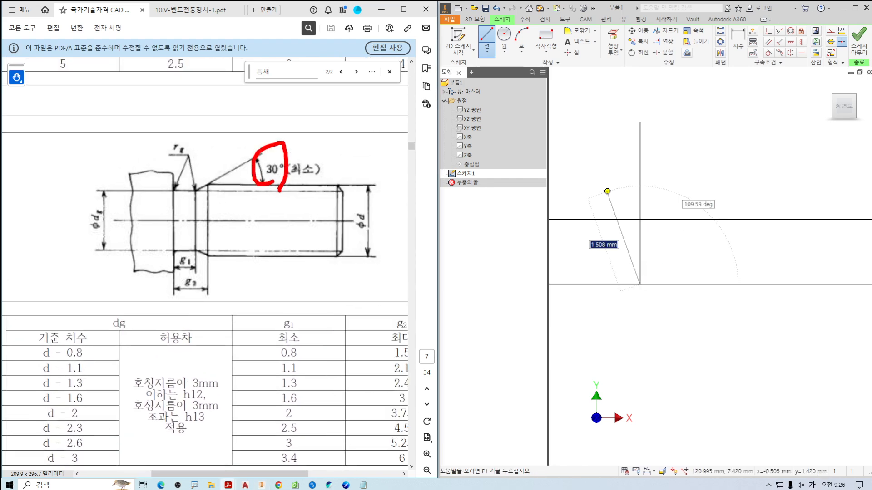
{"action": "scroll", "coordinate": [717, 162], "scroll_direction": "down", "scroll_amount": 3}
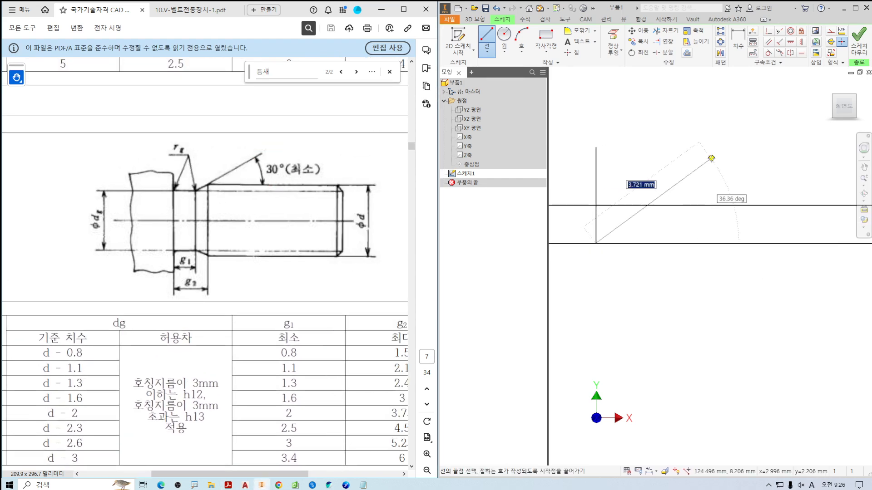
{"action": "key", "text": "Tab"}
{"action": "type", "text": "30"}
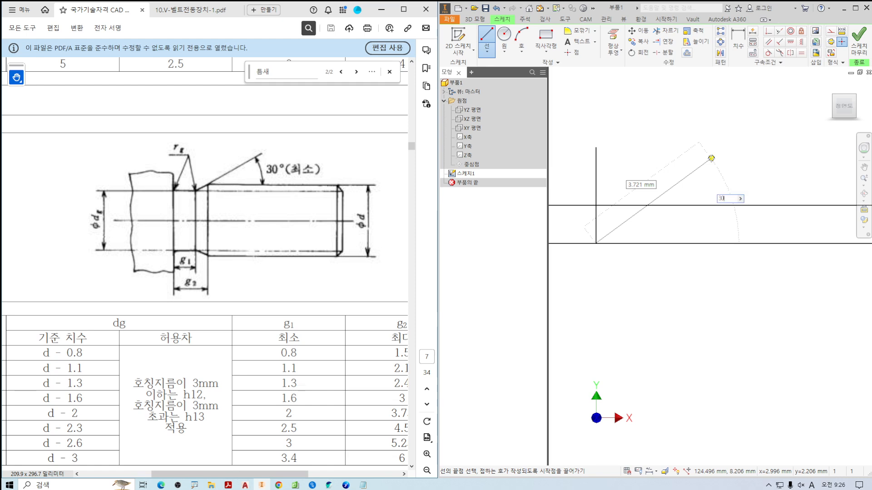
{"action": "key", "text": "Return"}
{"action": "scroll", "coordinate": [711, 159], "scroll_direction": "down", "scroll_amount": 2}
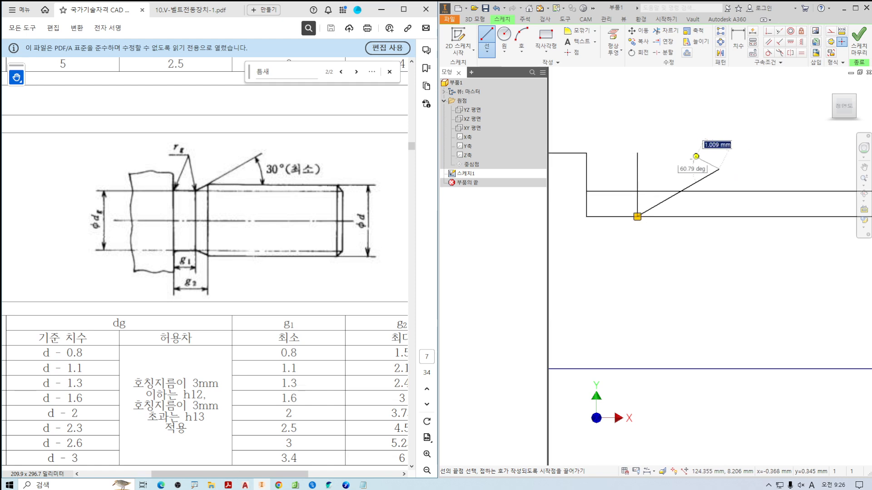
{"action": "key", "text": "Escape"}
Trim the excess of the sloped line, the g1 offset line and the outer line over the groove to leave the relief outline.
{"action": "middle_click_drag", "start_coordinate": [687, 165], "coordinate": [705, 150]}
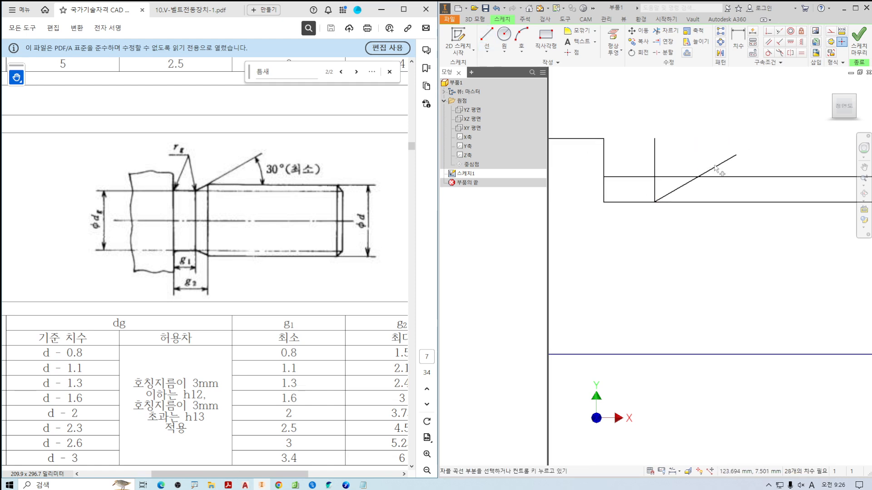
{"action": "key", "text": "x"}
{"action": "left_click", "coordinate": [716, 167]}
{"action": "left_click", "coordinate": [654, 159]}
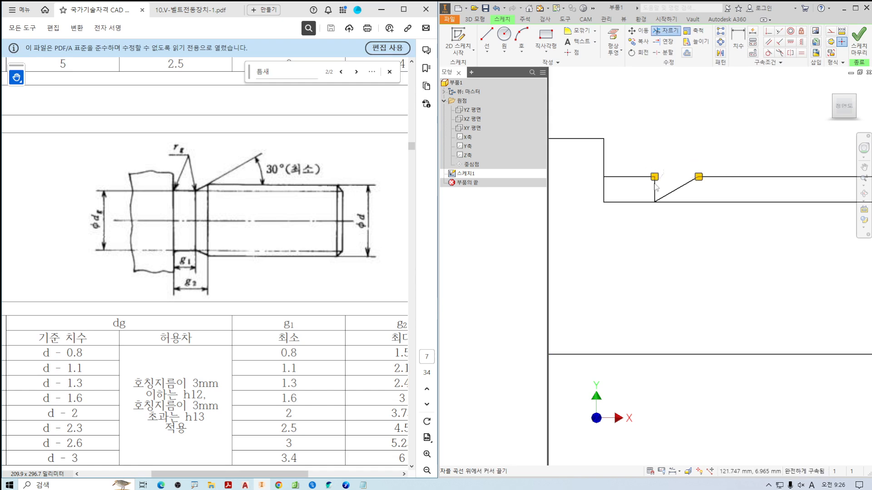
{"action": "left_click", "coordinate": [654, 189]}
{"action": "left_click", "coordinate": [641, 177]}
{"action": "scroll", "coordinate": [705, 226], "scroll_direction": "down", "scroll_amount": 2}
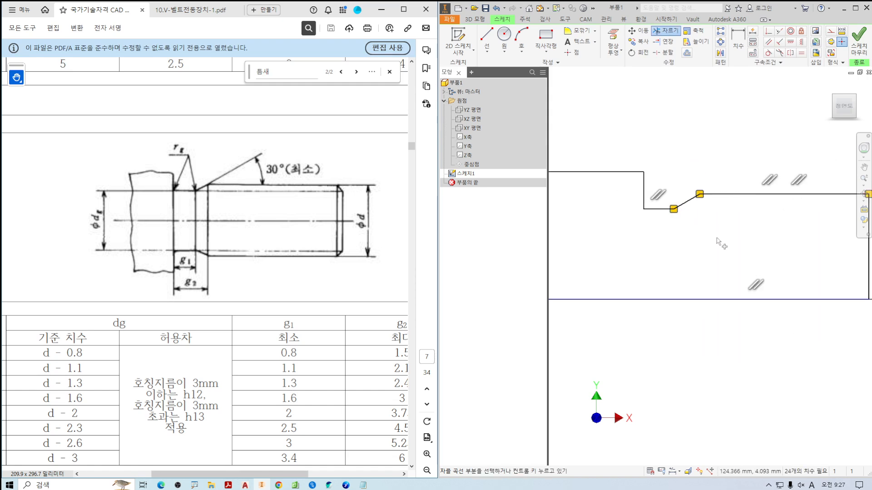
{"action": "key", "text": "Escape"}
Finish the sketch and revolve the half profile a full turn about its centreline to form the solid shaft.
{"action": "scroll", "coordinate": [717, 246], "scroll_direction": "down", "scroll_amount": 4}
{"action": "middle_click_drag", "start_coordinate": [717, 245], "coordinate": [755, 236]}
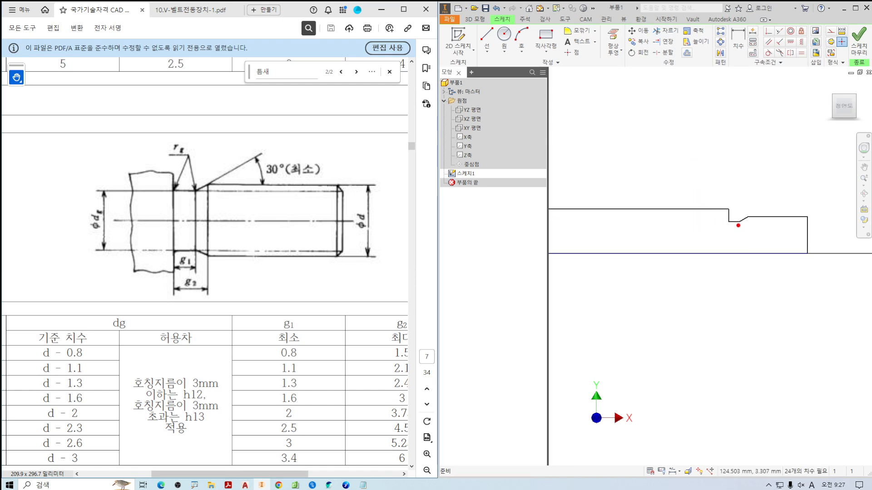
{"action": "mouse_move", "coordinate": [738, 225]}
{"action": "left_mouse_down"}
{"action": "mouse_move", "coordinate": [714, 210]}
{"action": "mouse_move", "coordinate": [756, 215]}
{"action": "mouse_move", "coordinate": [743, 235]}
{"action": "left_mouse_up"}
{"action": "scroll", "coordinate": [743, 238], "scroll_direction": "down", "scroll_amount": 2}
{"action": "scroll", "coordinate": [741, 236], "scroll_direction": "down", "scroll_amount": 3}
{"action": "mouse_move", "coordinate": [651, 226]}
{"action": "middle_mouse_down"}
{"action": "mouse_move", "coordinate": [745, 222]}
{"action": "mouse_move", "coordinate": [712, 185]}
{"action": "middle_mouse_up"}
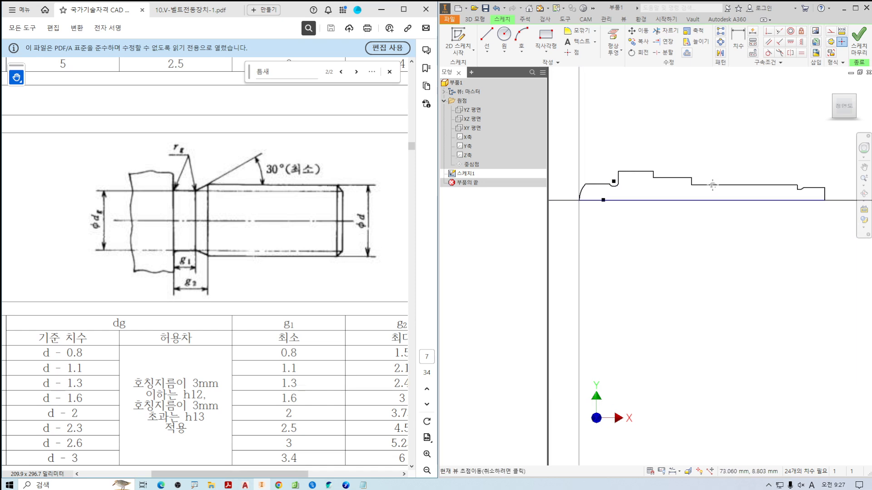
{"action": "left_click", "coordinate": [857, 47]}
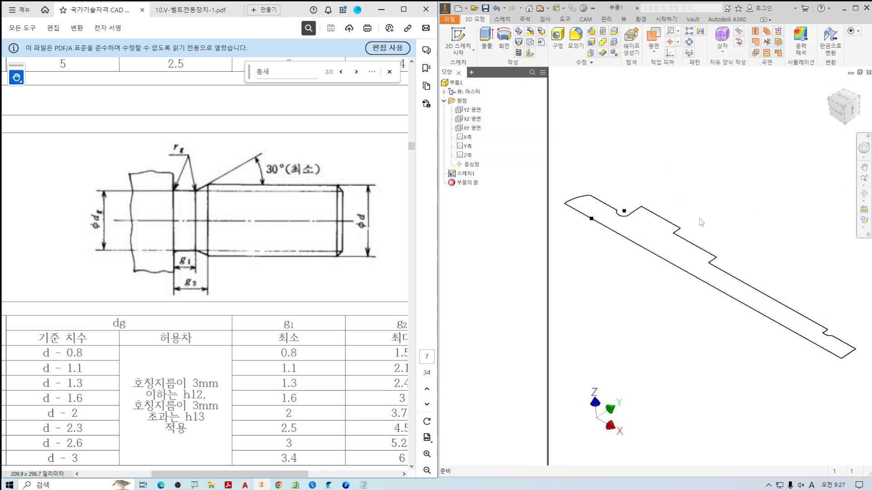
{"action": "left_click", "coordinate": [503, 39]}
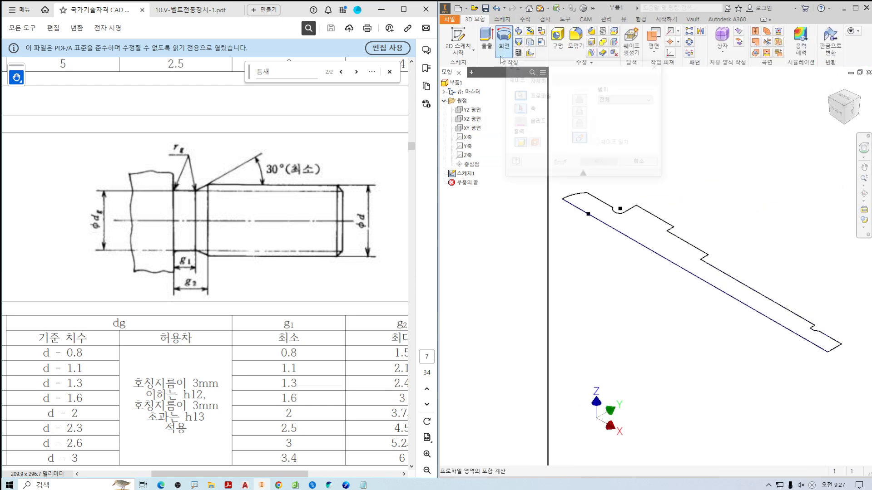
{"action": "left_click", "coordinate": [639, 248]}
{"action": "left_click", "coordinate": [600, 163]}
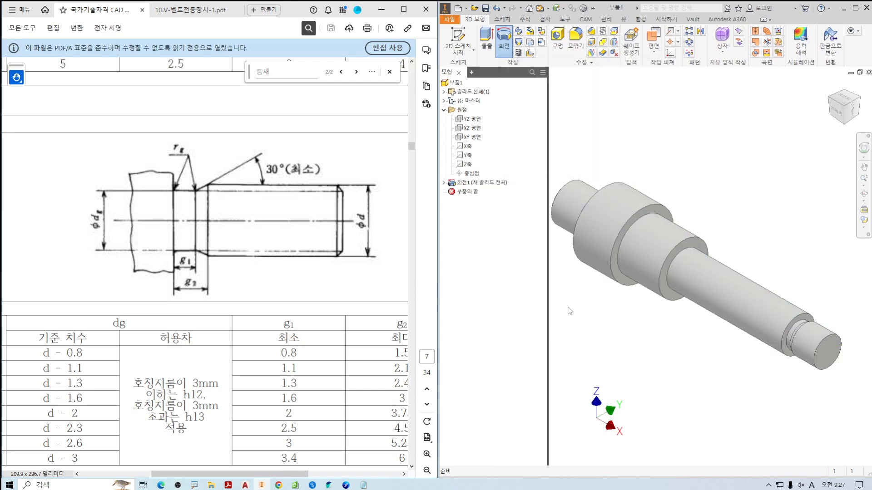
Compare the front view of the shaft with its domed threaded end and neck in the V-belt drive assembly drawing.
{"action": "left_click", "coordinate": [835, 116]}
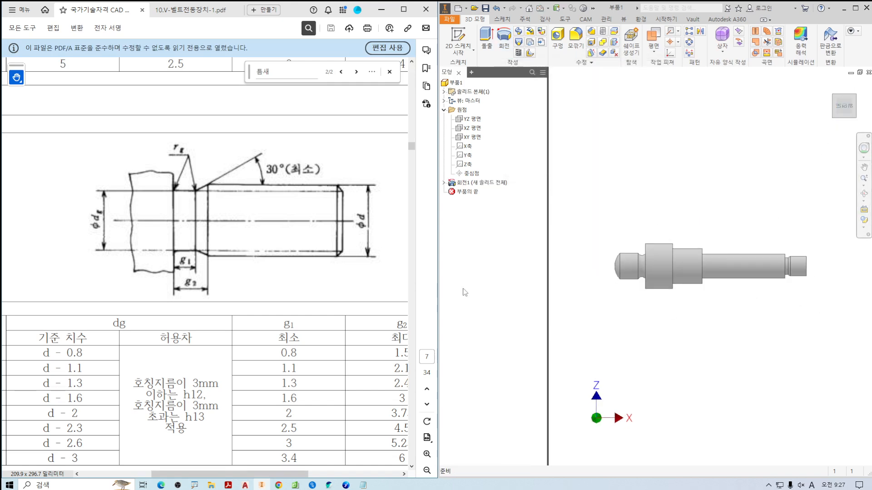
{"action": "left_click", "coordinate": [198, 10]}
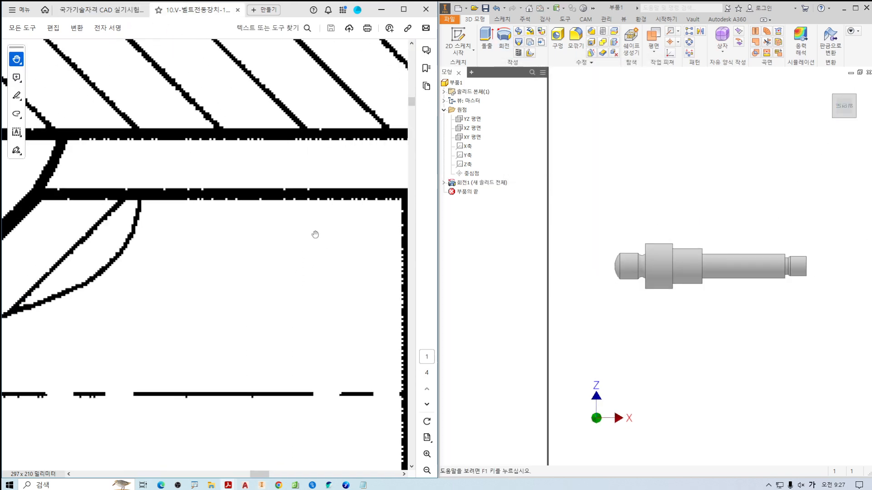
{"action": "scroll", "coordinate": [315, 234], "scroll_direction": "down", "scroll_amount": 7, "text": "ctrl"}
{"action": "left_click_drag", "start_coordinate": [61, 235], "coordinate": [150, 239]}
{"action": "left_click_drag", "start_coordinate": [195, 263], "coordinate": [170, 249]}
{"action": "key", "text": "ctrl+2"}
{"action": "left_click_drag", "start_coordinate": [146, 214], "coordinate": [148, 350]}
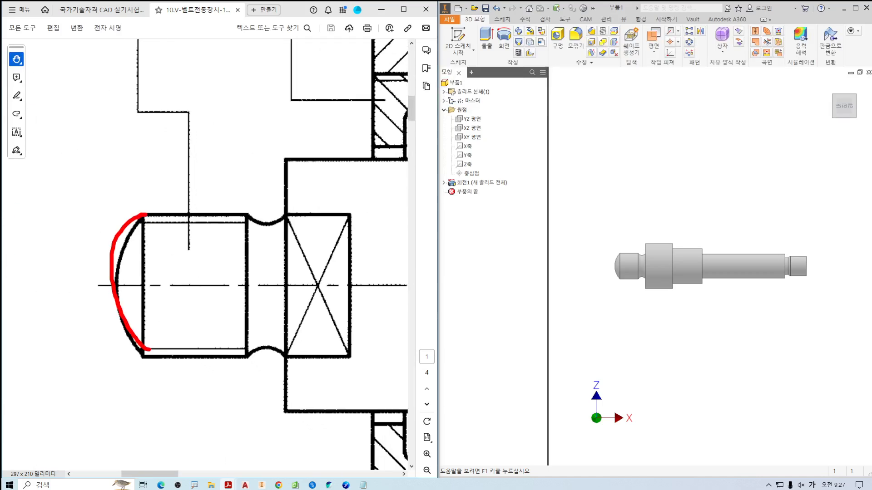
{"action": "key", "text": "Escape"}
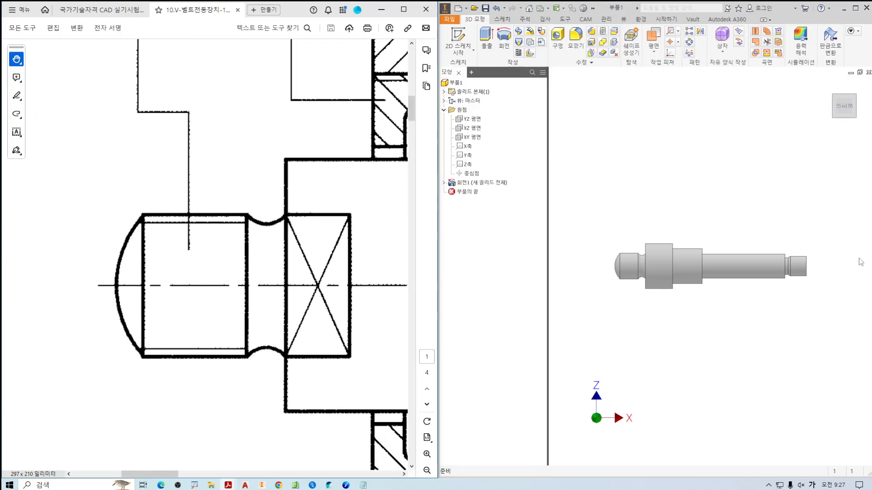
{"action": "scroll", "coordinate": [709, 291], "scroll_direction": "up", "scroll_amount": 3}
{"action": "scroll", "coordinate": [723, 277], "scroll_direction": "down", "scroll_amount": 3}
{"action": "scroll", "coordinate": [722, 276], "scroll_direction": "up", "scroll_amount": 3}
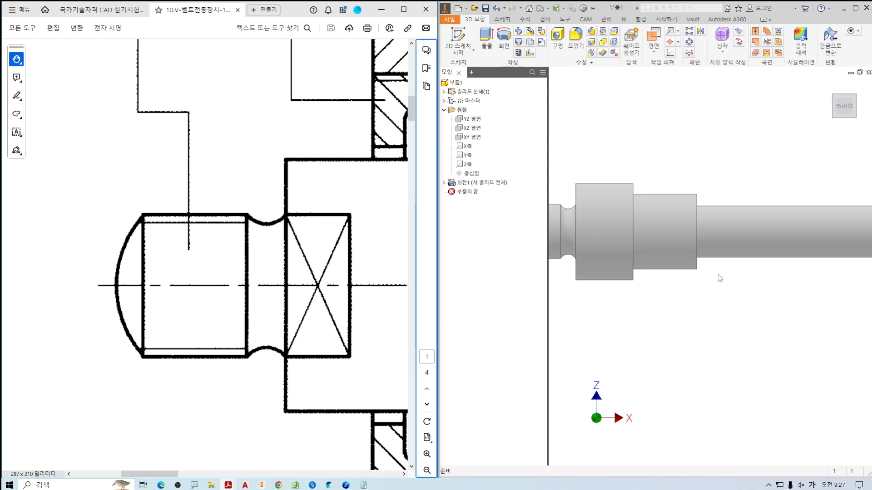
Start a full-length thread on the cylindrical face beside the shaft's domed end and bring up its specification settings.
{"action": "key", "text": "F6"}
{"action": "left_click_drag", "start_coordinate": [194, 270], "coordinate": [150, 272]}
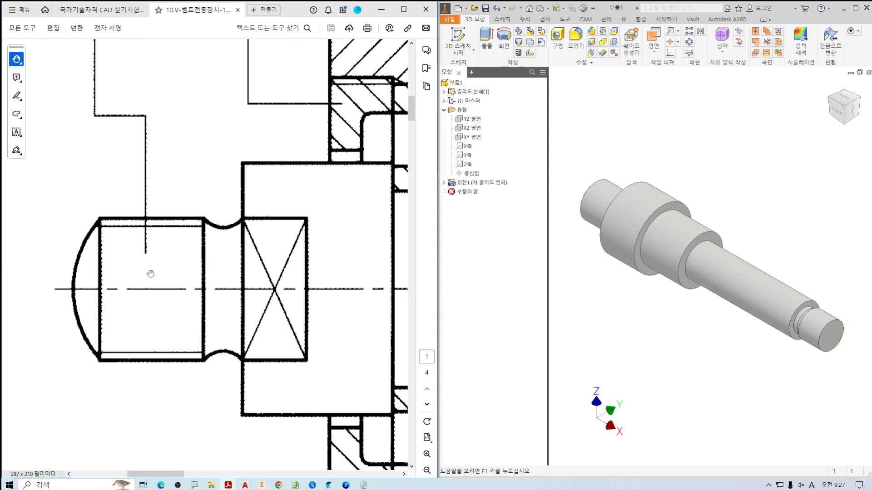
{"action": "scroll", "coordinate": [219, 265], "scroll_direction": "down", "scroll_amount": 5, "text": "ctrl"}
{"action": "middle_click_drag", "start_coordinate": [611, 141], "coordinate": [632, 128]}
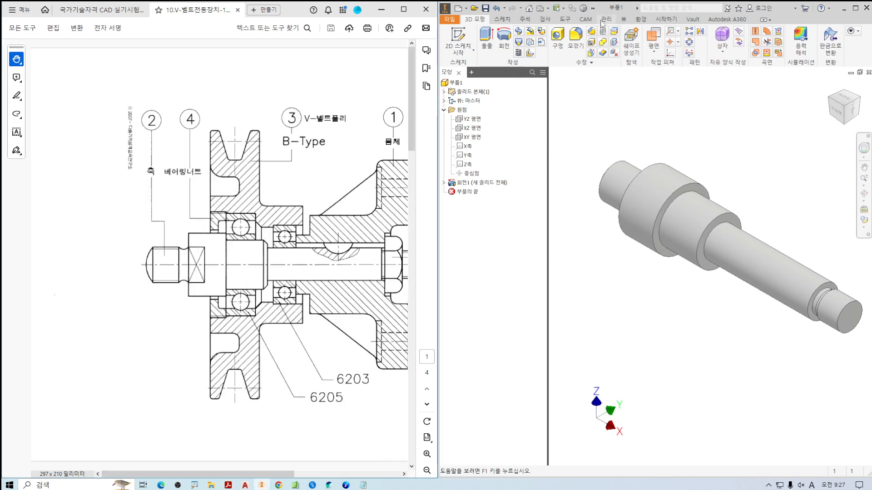
{"action": "left_click", "coordinate": [603, 32]}
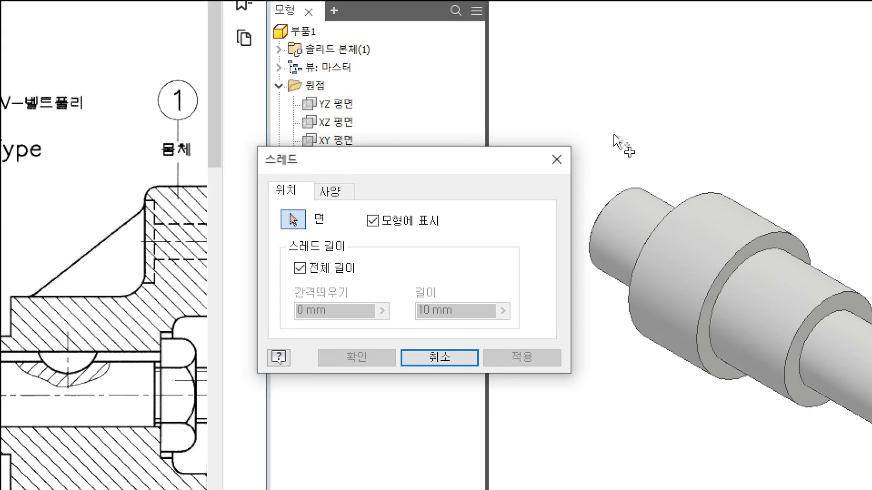
{"action": "middle_click_drag", "start_coordinate": [652, 139], "coordinate": [764, 100], "text": "shift"}
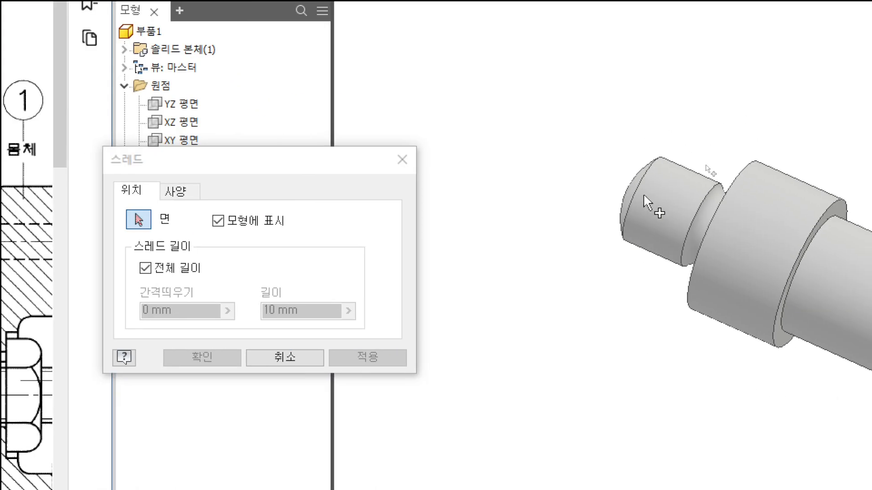
{"action": "left_click", "coordinate": [671, 198]}
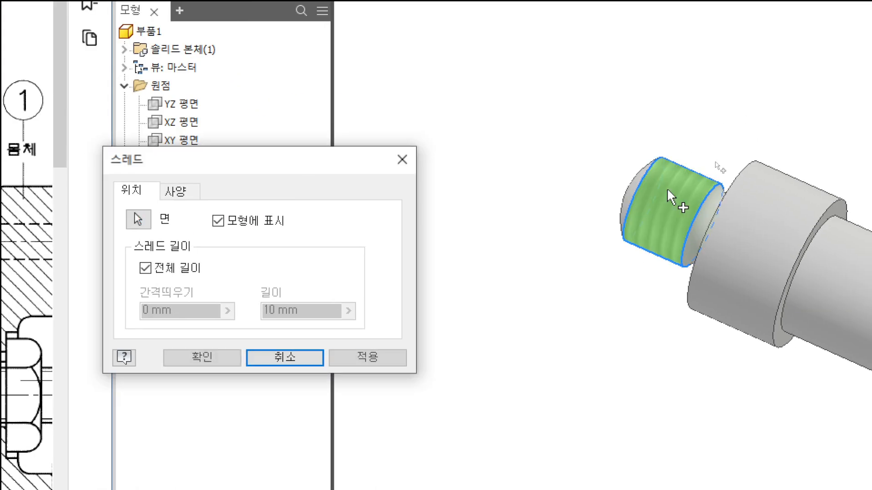
{"action": "left_click", "coordinate": [195, 192]}
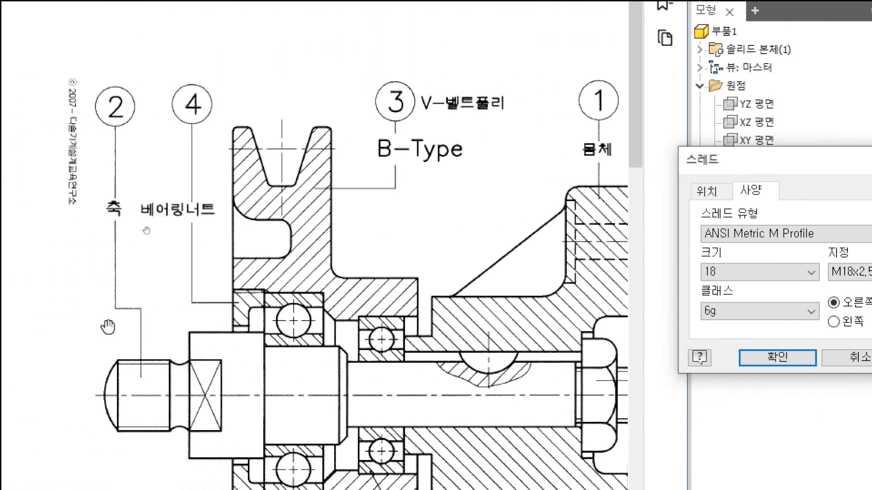
Examine the gap between the thread's outer and root lines in the assembly drawing to judge which pitch fits.
{"action": "left_click", "coordinate": [171, 351]}
{"action": "scroll", "coordinate": [137, 361], "scroll_direction": "up", "scroll_amount": 6, "text": "ctrl"}
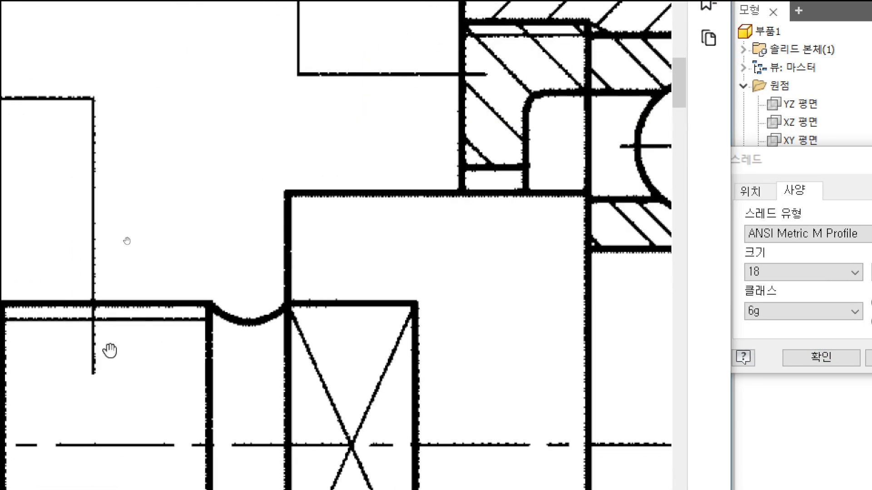
{"action": "scroll", "coordinate": [202, 310], "scroll_direction": "up", "scroll_amount": 2, "text": "ctrl"}
{"action": "left_click_drag", "start_coordinate": [209, 274], "coordinate": [201, 305]}
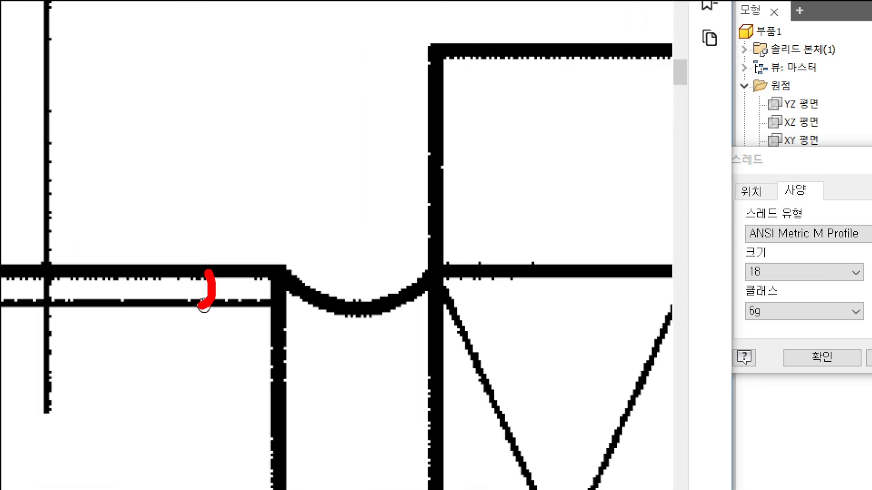
{"action": "left_click_drag", "start_coordinate": [352, 175], "coordinate": [384, 214]}
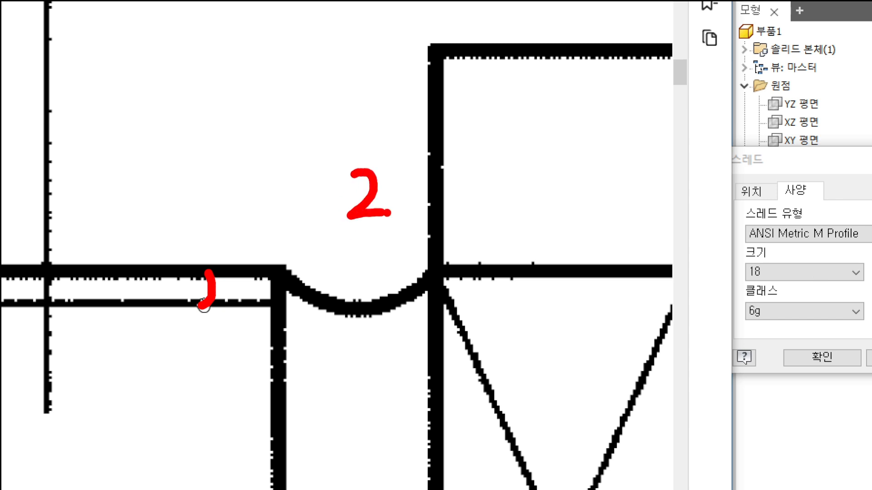
{"action": "left_click", "coordinate": [390, 226]}
{"action": "mouse_move", "coordinate": [418, 156]}
{"action": "left_mouse_down"}
{"action": "mouse_move", "coordinate": [443, 189]}
{"action": "mouse_move", "coordinate": [415, 211]}
{"action": "left_mouse_up"}
{"action": "left_click_drag", "start_coordinate": [426, 146], "coordinate": [479, 168]}
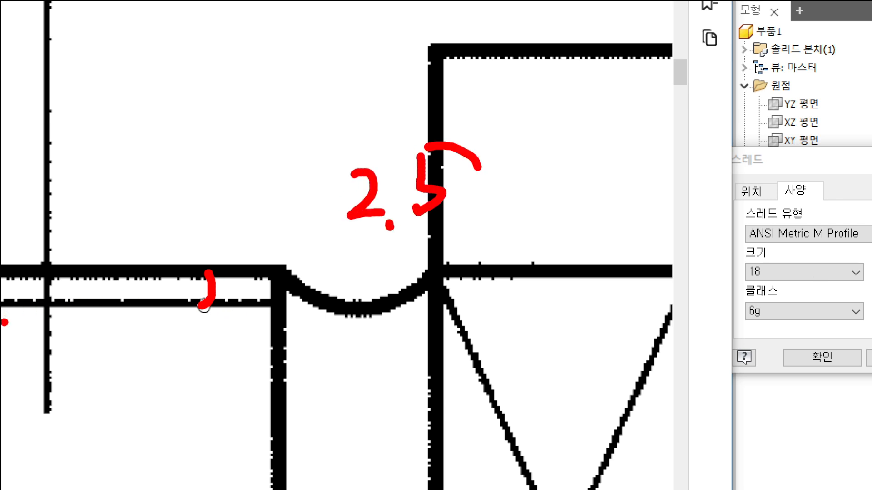
{"action": "left_click_drag", "start_coordinate": [5, 323], "coordinate": [281, 322]}
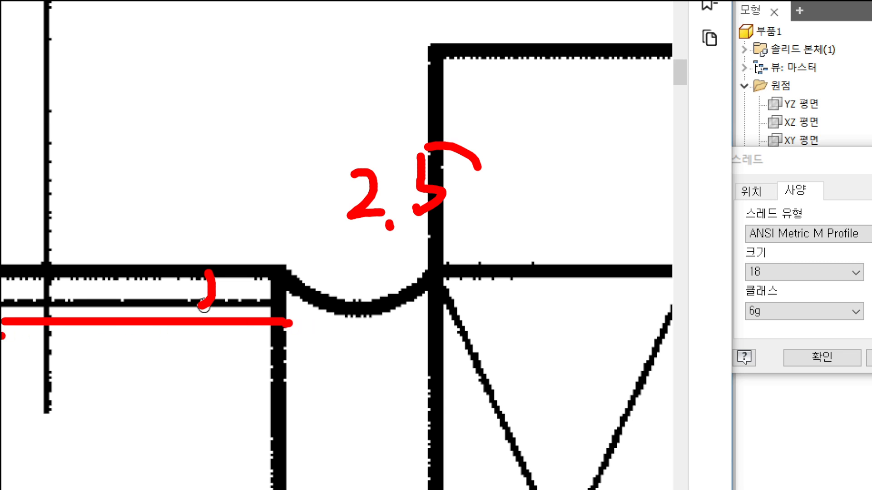
{"action": "left_click_drag", "start_coordinate": [3, 336], "coordinate": [282, 336]}
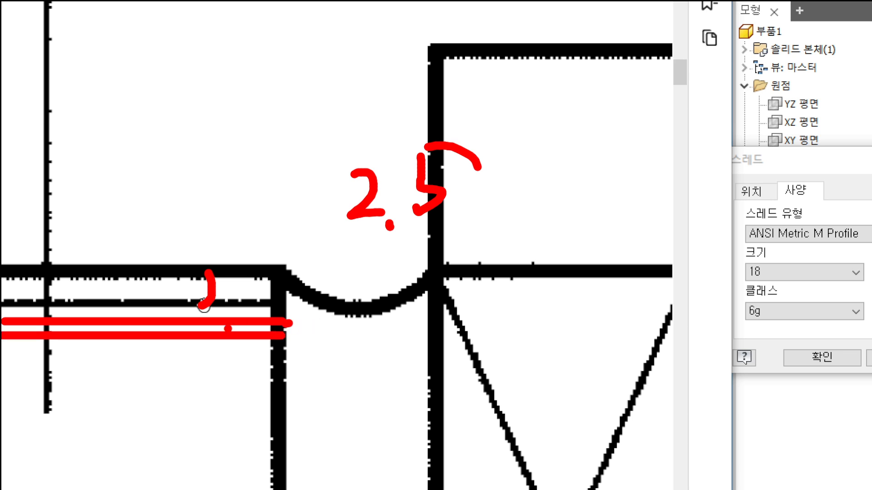
{"action": "key", "text": "Escape"}
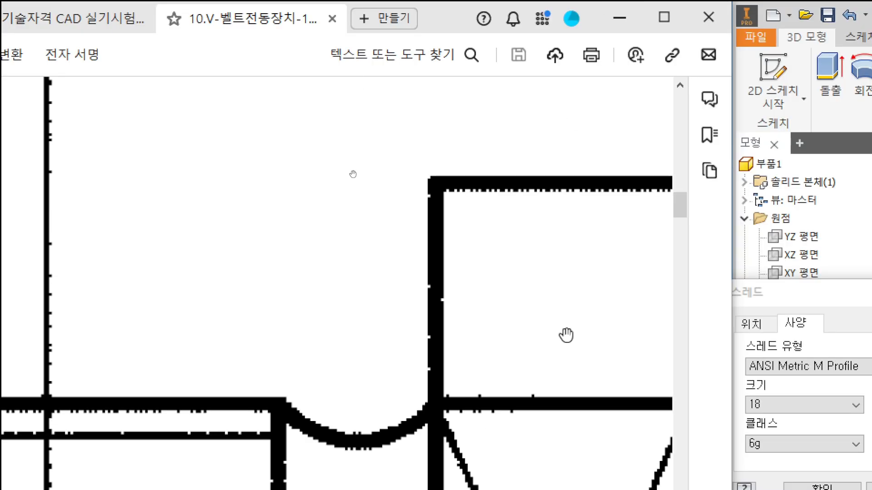
{"action": "key", "text": "ctrl+2"}
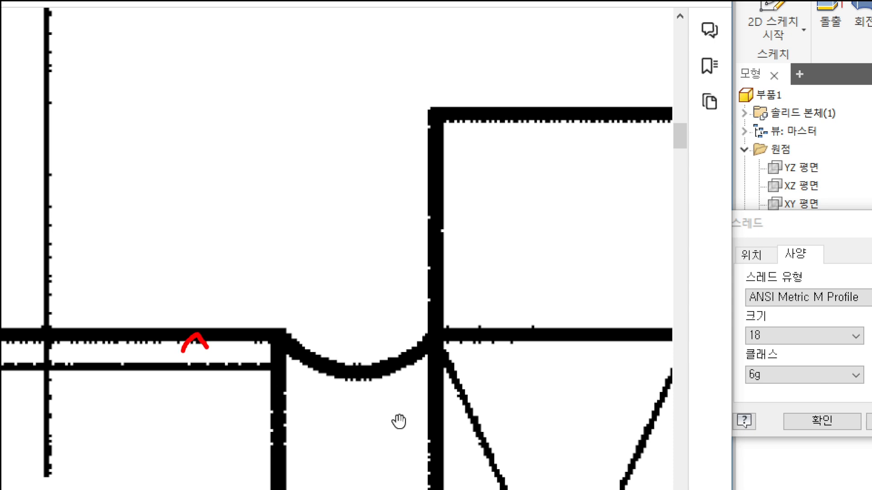
{"action": "mouse_move", "coordinate": [196, 335]}
{"action": "left_mouse_down"}
{"action": "mouse_move", "coordinate": [190, 368]}
{"action": "mouse_move", "coordinate": [213, 366]}
{"action": "left_mouse_up"}
{"action": "left_click_drag", "start_coordinate": [250, 333], "coordinate": [268, 313]}
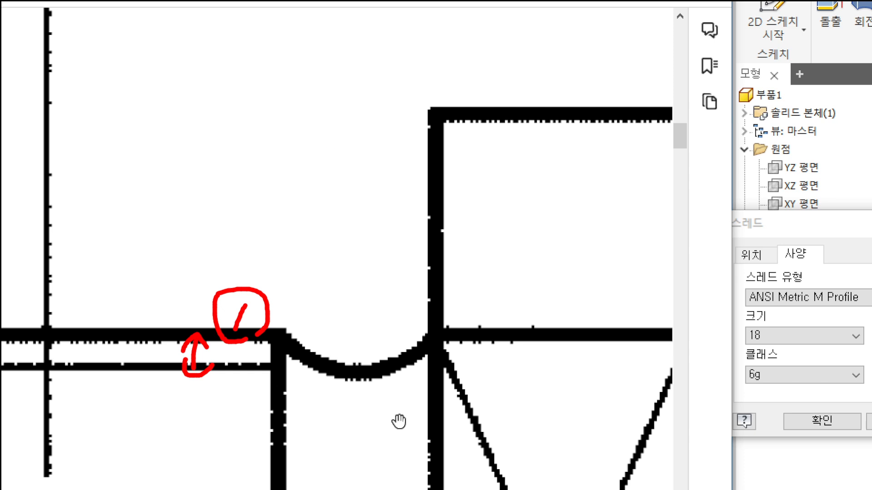
{"action": "left_click_drag", "start_coordinate": [188, 90], "coordinate": [163, 120]}
{"action": "left_click", "coordinate": [191, 119]}
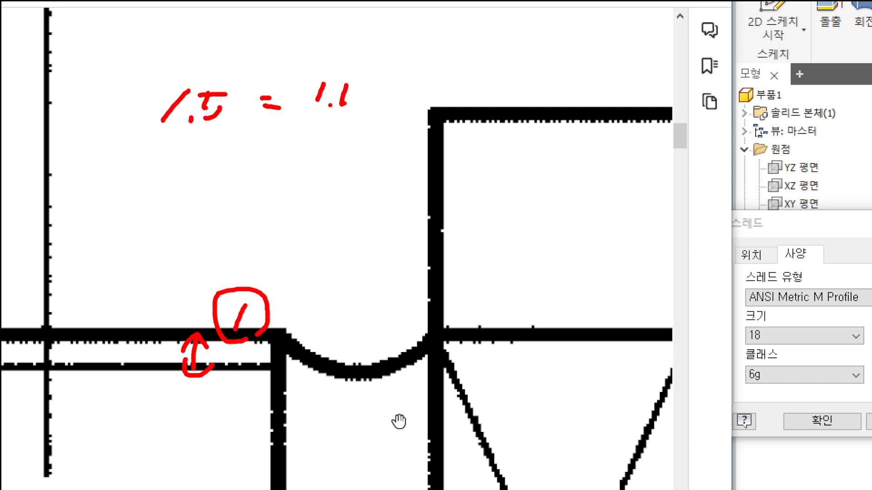
{"action": "left_click_drag", "start_coordinate": [360, 85], "coordinate": [362, 105]}
{"action": "left_click_drag", "start_coordinate": [323, 85], "coordinate": [370, 101]}
{"action": "left_click_drag", "start_coordinate": [412, 76], "coordinate": [402, 90]}
{"action": "left_click_drag", "start_coordinate": [419, 86], "coordinate": [446, 96]}
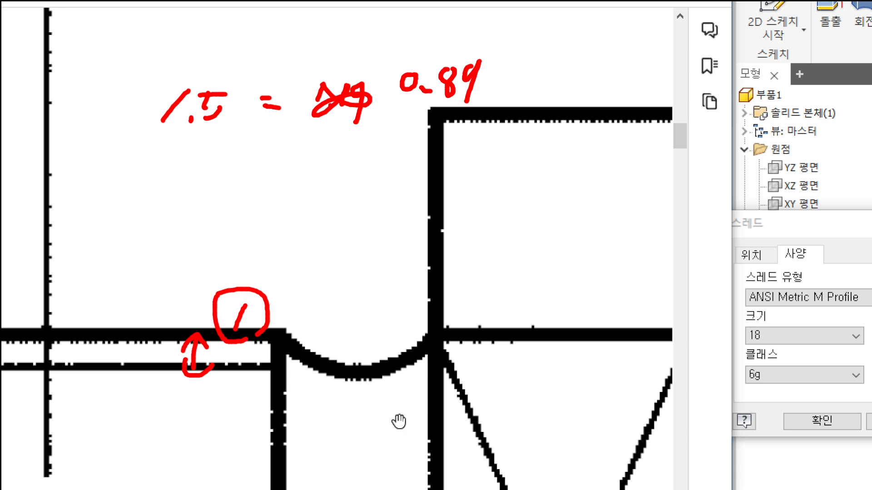
{"action": "left_click_drag", "start_coordinate": [172, 160], "coordinate": [207, 183]}
{"action": "left_click_drag", "start_coordinate": [319, 156], "coordinate": [306, 187]}
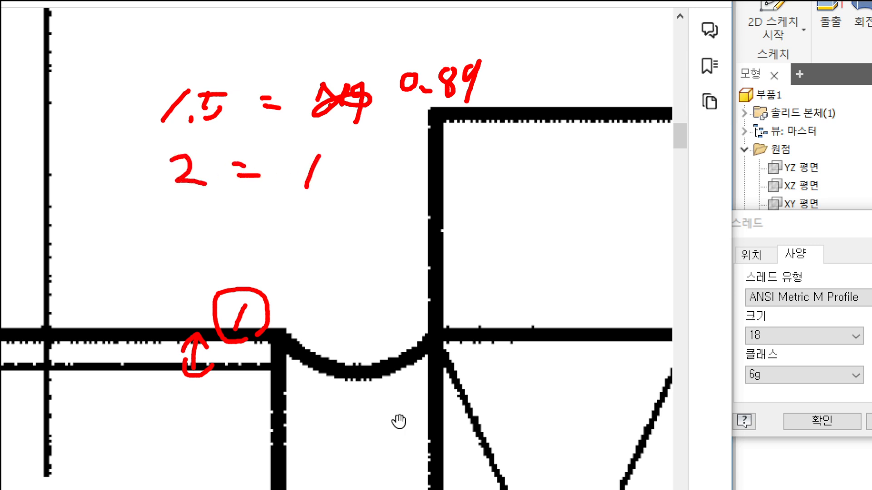
{"action": "left_click_drag", "start_coordinate": [358, 177], "coordinate": [360, 200]}
{"action": "mouse_move", "coordinate": [180, 201]}
{"action": "left_mouse_down"}
{"action": "mouse_move", "coordinate": [134, 89]}
{"action": "mouse_move", "coordinate": [211, 196]}
{"action": "left_mouse_up"}
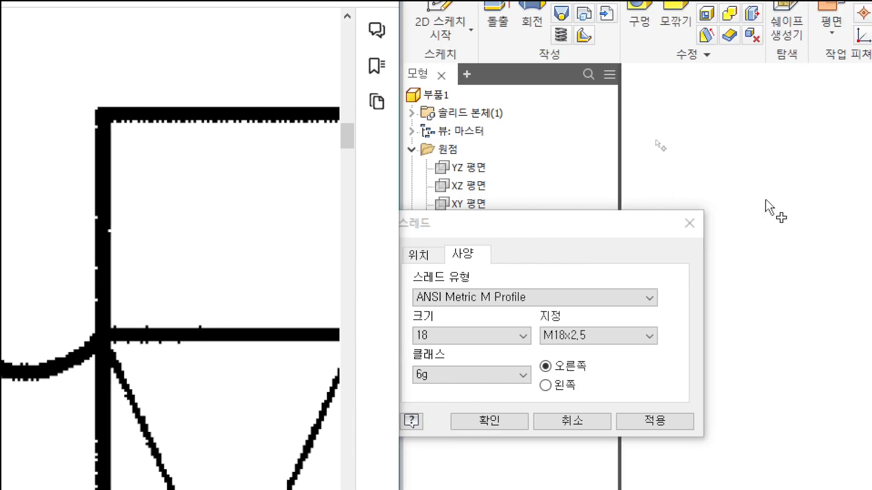
Set the domed end's thread designation to M18x1.5 and create the thread.
{"action": "left_click", "coordinate": [555, 337]}
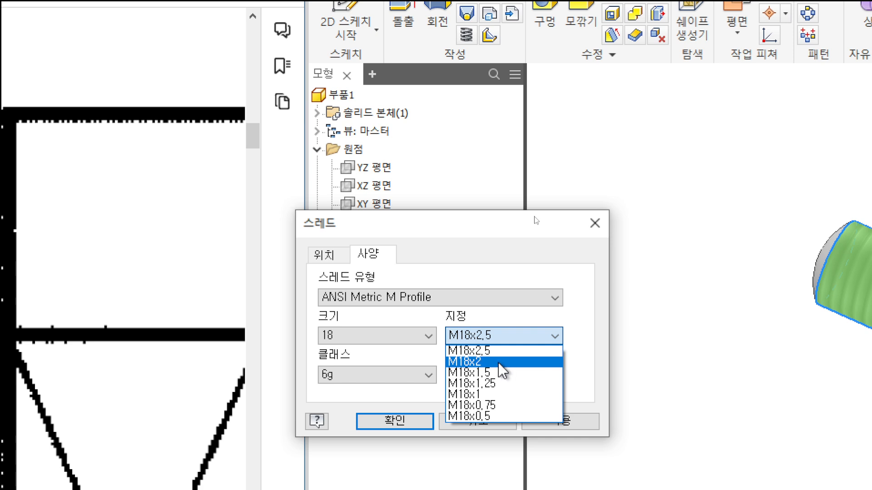
{"action": "left_click", "coordinate": [493, 373]}
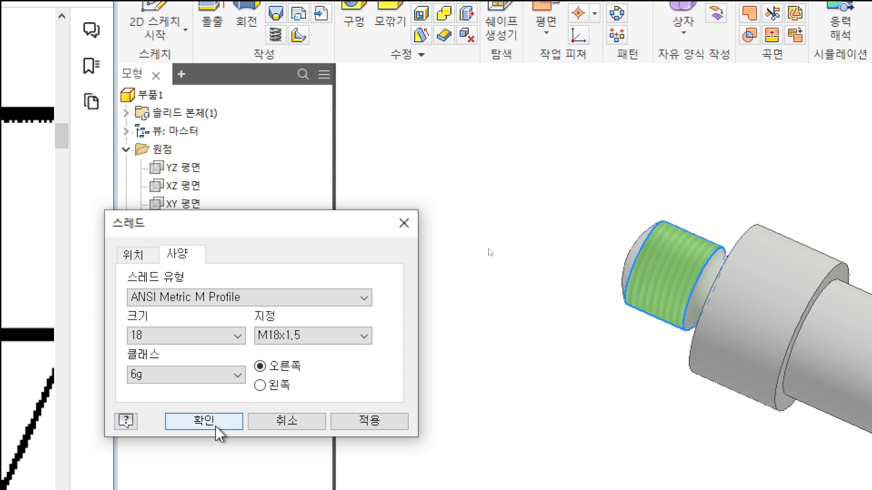
{"action": "left_click", "coordinate": [204, 422]}
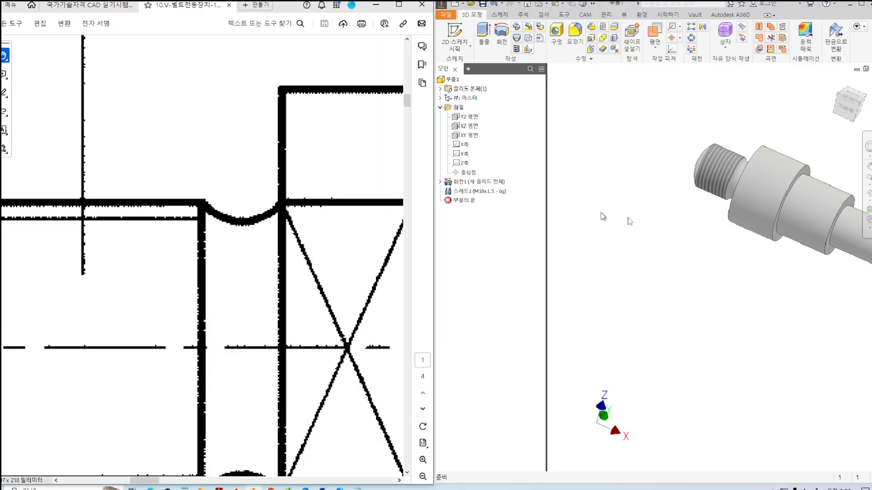
Add a full-length ISO Metric profile thread, M14x1.25, to the cylindrical face at the shaft's flat end beyond the relief.
{"action": "middle_click_drag", "start_coordinate": [778, 222], "coordinate": [639, 210]}
{"action": "middle_click_drag", "start_coordinate": [758, 227], "coordinate": [663, 214]}
{"action": "scroll", "coordinate": [753, 236], "scroll_direction": "up", "scroll_amount": 3}
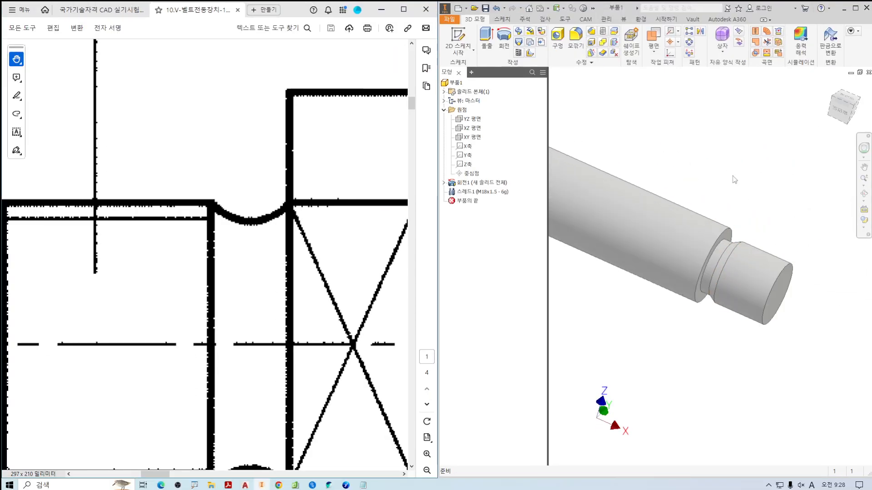
{"action": "left_click", "coordinate": [603, 31]}
{"action": "left_click", "coordinate": [765, 268]}
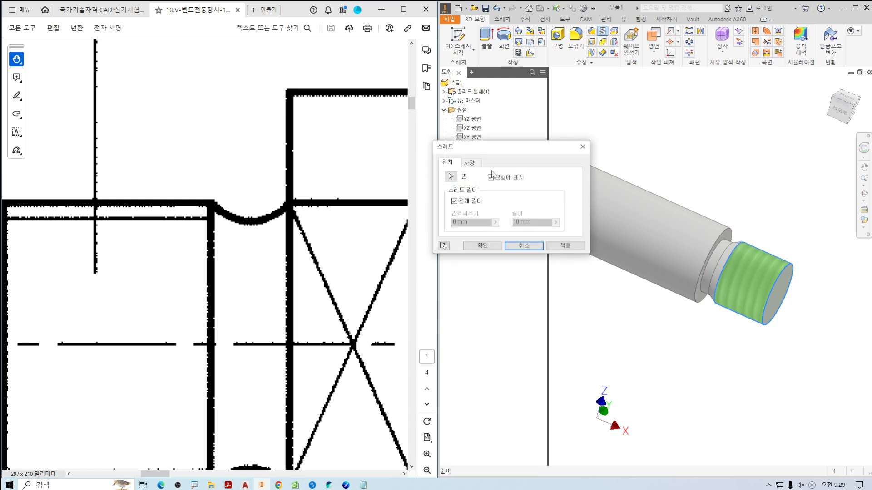
{"action": "left_click", "coordinate": [470, 162]}
{"action": "left_click", "coordinate": [488, 184]}
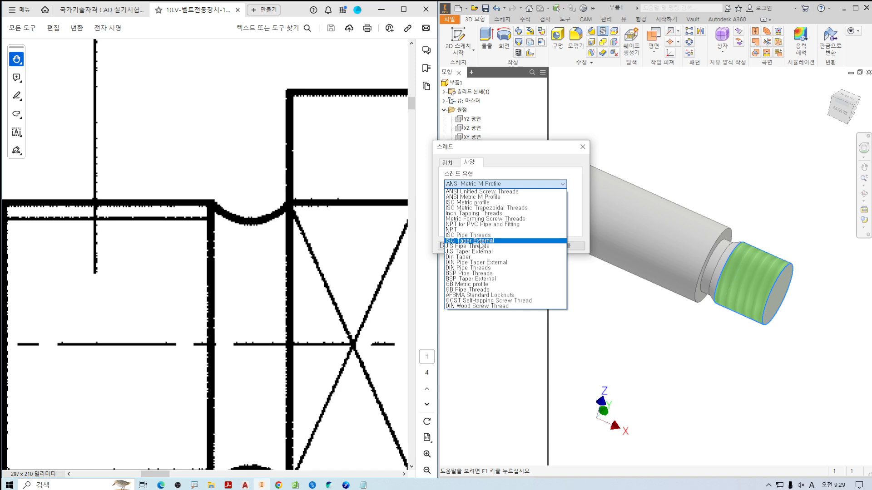
{"action": "left_click", "coordinate": [494, 204]}
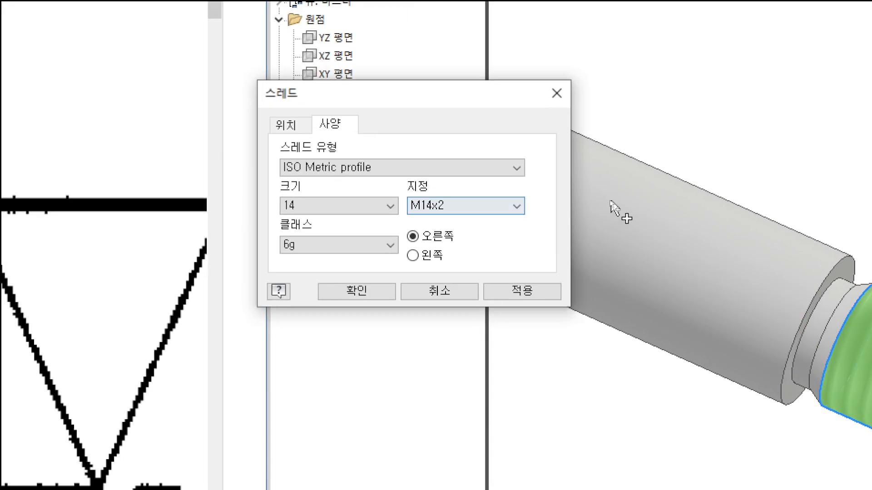
{"action": "left_click", "coordinate": [551, 203]}
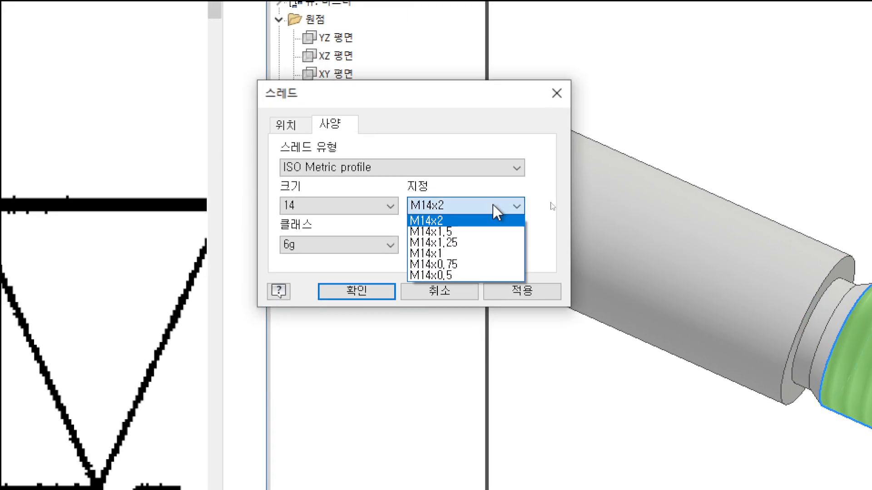
{"action": "left_click", "coordinate": [449, 243]}
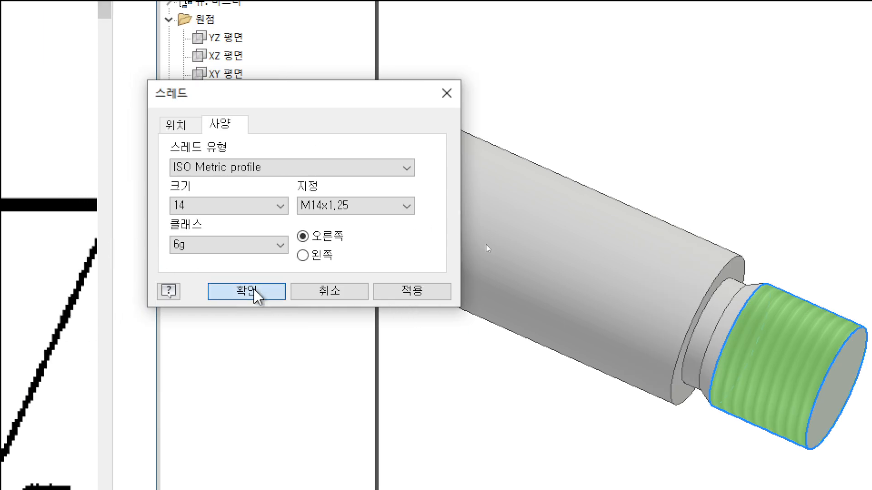
{"action": "left_click", "coordinate": [131, 291]}
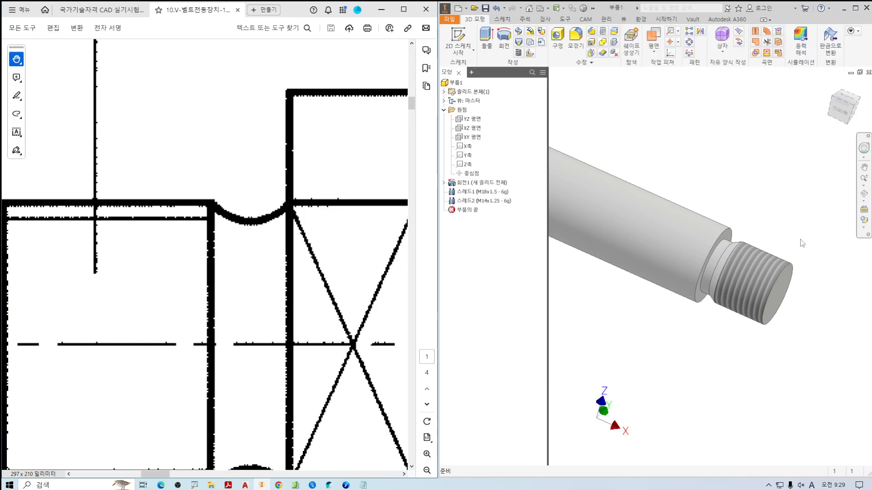
Examine the crossed rectangle on the large collar in the assembly drawing and compare it with the collar in the model.
{"action": "left_click", "coordinate": [837, 114]}
{"action": "key", "text": "F6"}
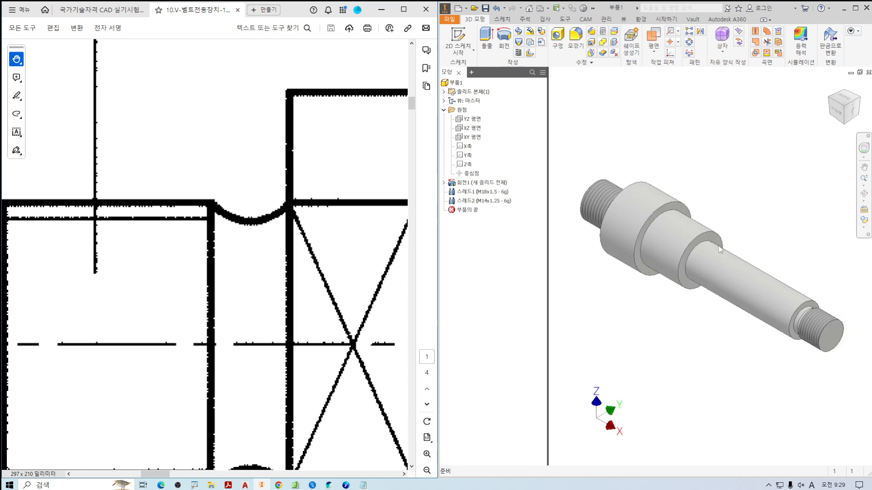
{"action": "left_click", "coordinate": [296, 269]}
{"action": "scroll", "coordinate": [289, 261], "scroll_direction": "down", "scroll_amount": 6, "text": "ctrl"}
{"action": "left_click_drag", "start_coordinate": [274, 238], "coordinate": [172, 242]}
{"action": "scroll", "coordinate": [172, 243], "scroll_direction": "up", "scroll_amount": 4, "text": "ctrl"}
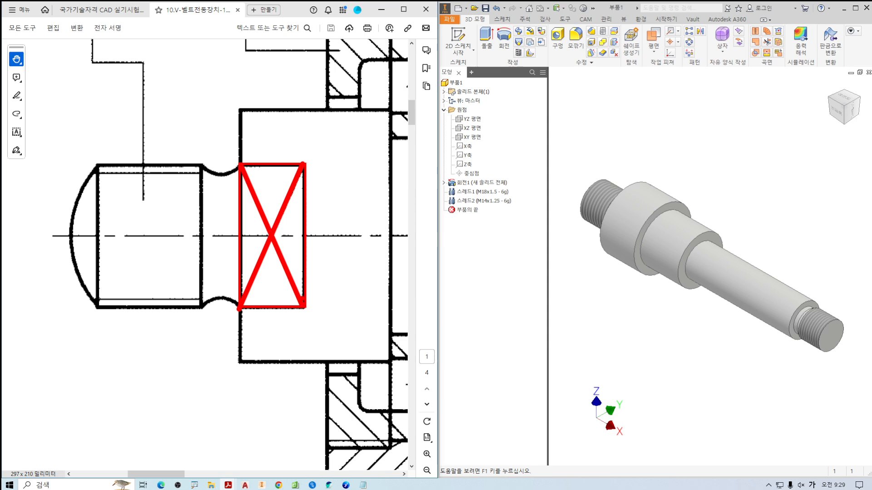
{"action": "key", "text": "Escape"}
{"action": "middle_click_drag", "start_coordinate": [619, 227], "coordinate": [654, 237]}
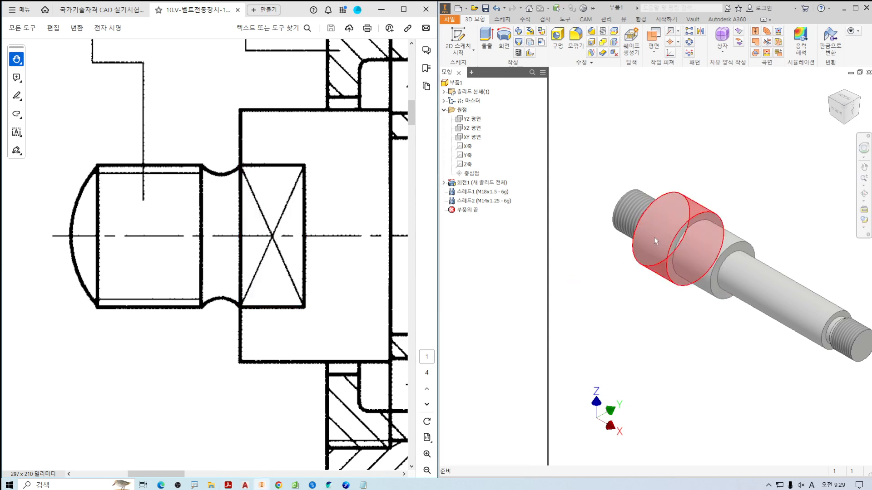
{"action": "scroll", "coordinate": [653, 237], "scroll_direction": "up", "scroll_amount": 5}
{"action": "key", "text": "ctrl+2"}
{"action": "mouse_move", "coordinate": [634, 217]}
{"action": "left_mouse_down"}
{"action": "mouse_move", "coordinate": [645, 230]}
{"action": "mouse_move", "coordinate": [628, 361]}
{"action": "mouse_move", "coordinate": [599, 332]}
{"action": "left_mouse_up"}
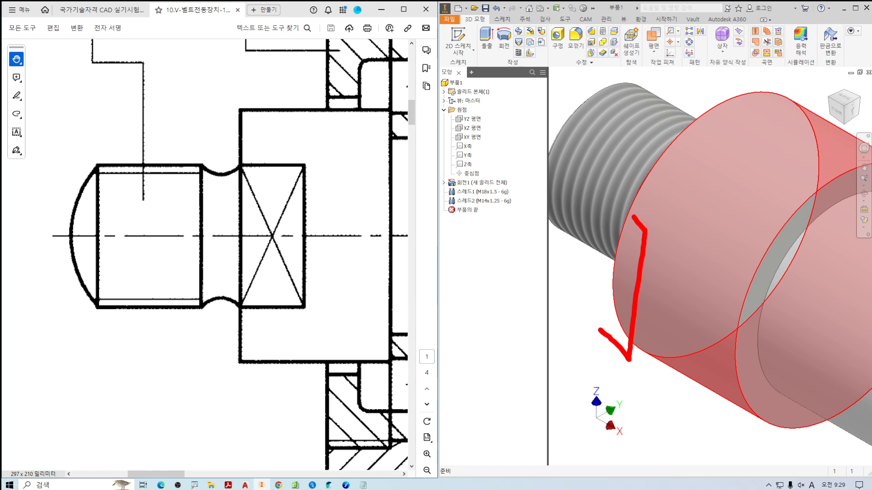
Examine the flat cut into the large collar of part 2 in the rendered picture on page 4 of the PDF.
{"action": "key", "text": "Escape"}
{"action": "left_click", "coordinate": [201, 281]}
{"action": "scroll", "coordinate": [199, 254], "scroll_direction": "down", "scroll_amount": 5, "text": "ctrl"}
{"action": "scroll", "coordinate": [198, 245], "scroll_direction": "down", "scroll_amount": 3, "text": "ctrl"}
{"action": "scroll", "coordinate": [202, 276], "scroll_direction": "down", "scroll_amount": 10}
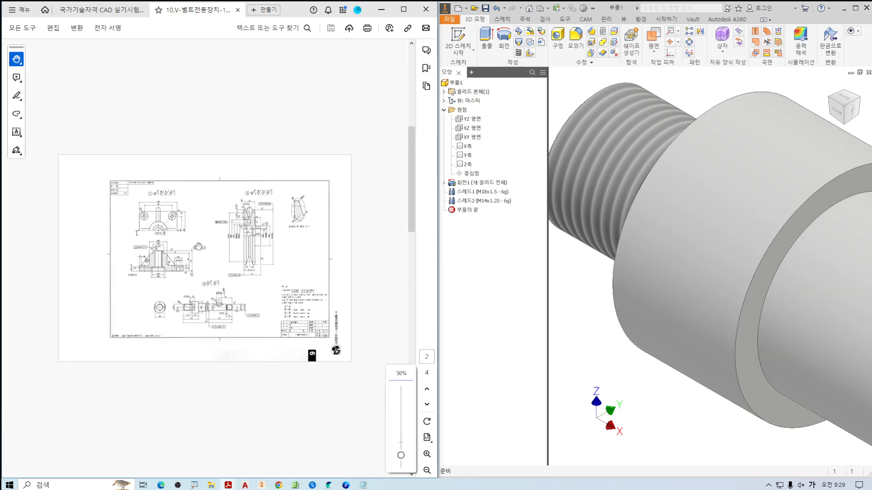
{"action": "scroll", "coordinate": [207, 309], "scroll_direction": "up", "scroll_amount": 10, "text": "ctrl"}
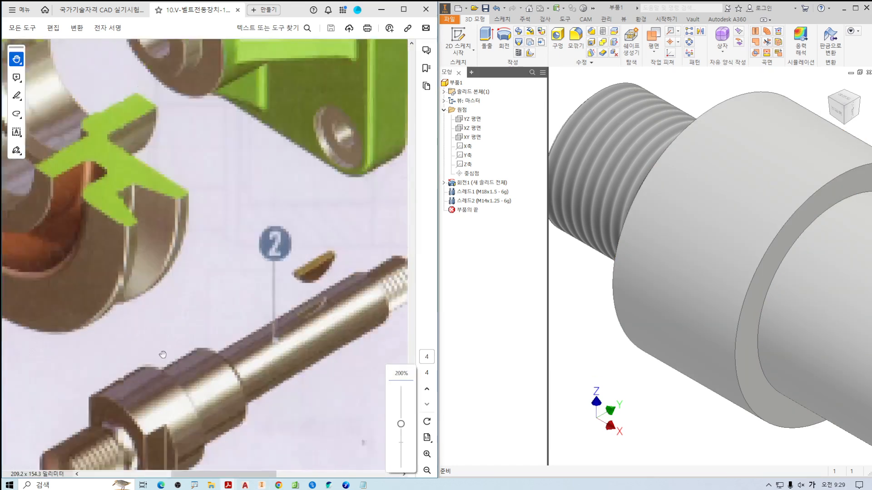
{"action": "scroll", "coordinate": [148, 293], "scroll_direction": "down", "scroll_amount": 1}
{"action": "mouse_move", "coordinate": [389, 376]}
{"action": "left_mouse_down"}
{"action": "mouse_move", "coordinate": [288, 331]}
{"action": "mouse_move", "coordinate": [326, 340]}
{"action": "left_mouse_up"}
{"action": "left_click_drag", "start_coordinate": [199, 166], "coordinate": [156, 335]}
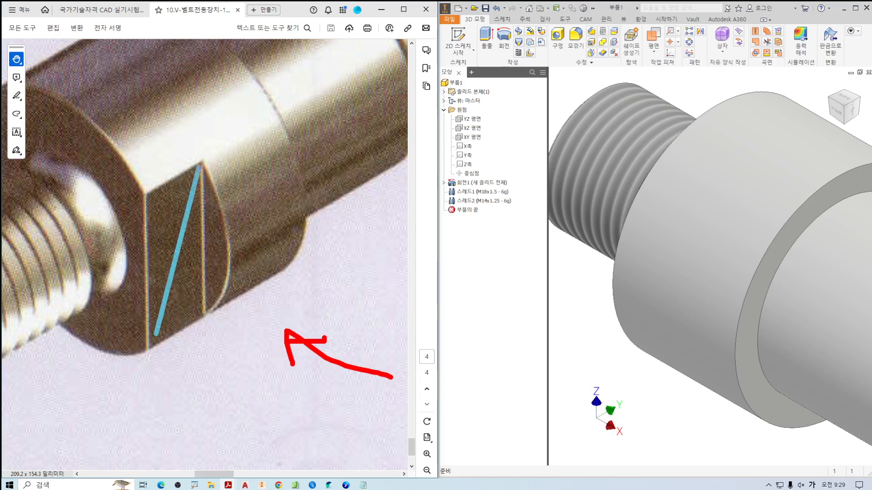
Return to the assembly drawing on page 1 of the V-belt drive PDF and view the crossed rectangle on the large collar.
{"action": "left_click_drag", "start_coordinate": [142, 199], "coordinate": [201, 323]}
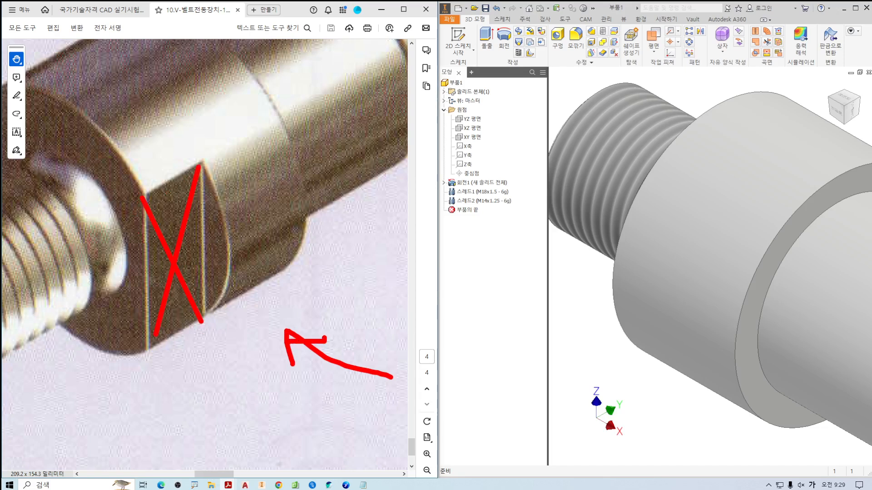
{"action": "left_click", "coordinate": [104, 13]}
{"action": "scroll", "coordinate": [125, 154], "scroll_direction": "down", "scroll_amount": 5, "text": "ctrl"}
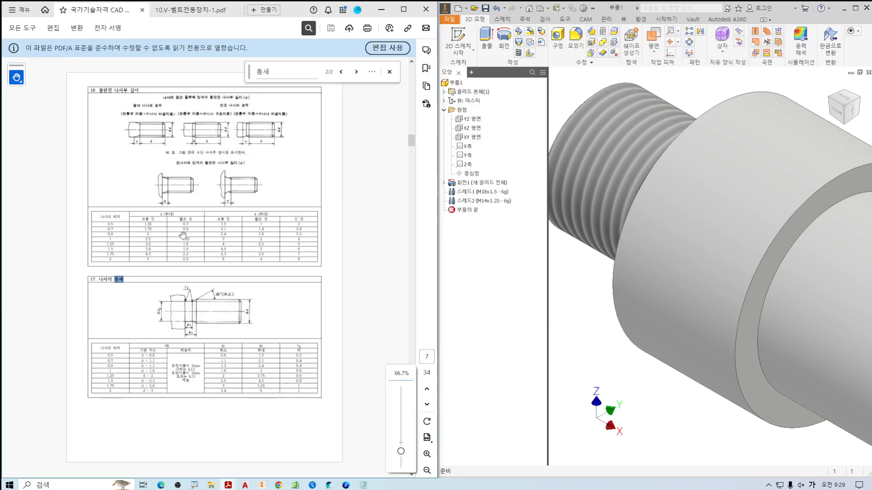
{"action": "left_click", "coordinate": [191, 9]}
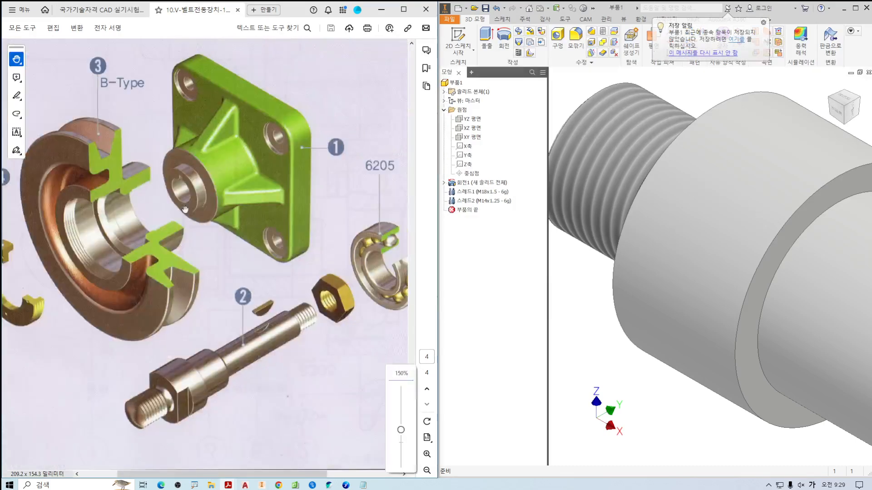
{"action": "scroll", "coordinate": [190, 219], "scroll_direction": "down", "scroll_amount": 3, "text": "ctrl"}
{"action": "scroll", "coordinate": [175, 260], "scroll_direction": "up", "scroll_amount": 7, "text": "ctrl"}
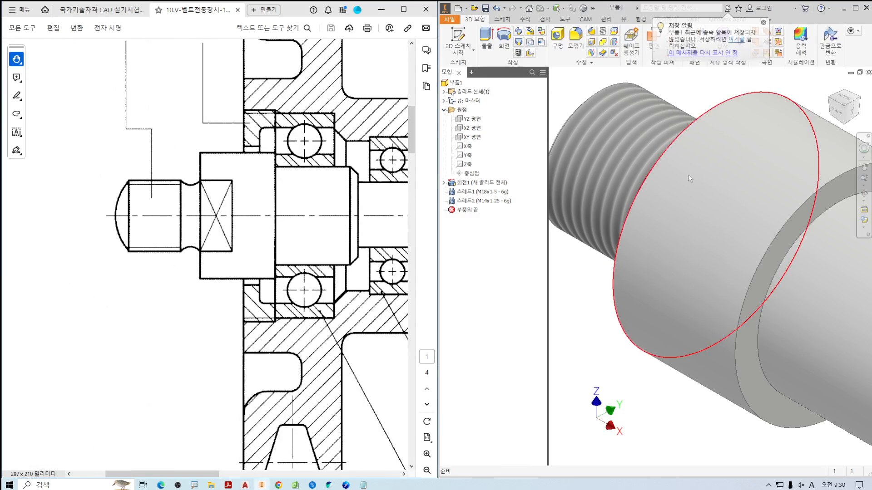
Start a 2D sketch on the large collar's annular end face beside the domed, threaded end.
{"action": "scroll", "coordinate": [641, 244], "scroll_direction": "down", "scroll_amount": 5}
{"action": "middle_click_drag", "start_coordinate": [627, 284], "coordinate": [695, 272], "text": "shift"}
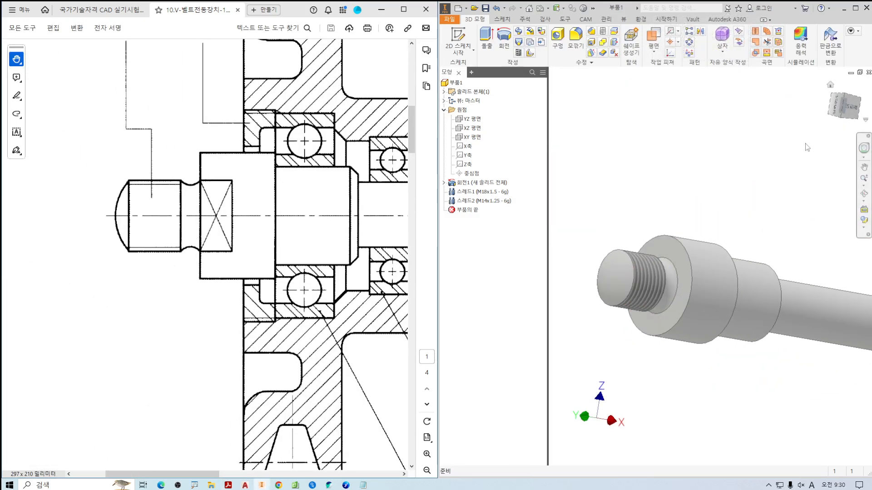
{"action": "left_click", "coordinate": [836, 109]}
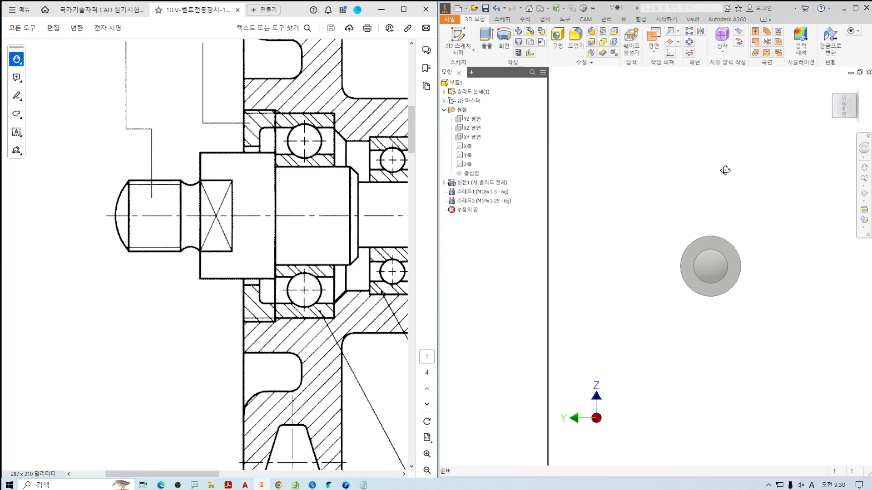
{"action": "middle_click_drag", "start_coordinate": [725, 170], "coordinate": [681, 175], "text": "shift"}
{"action": "left_click", "coordinate": [465, 38]}
{"action": "scroll", "coordinate": [673, 267], "scroll_direction": "down", "scroll_amount": 5}
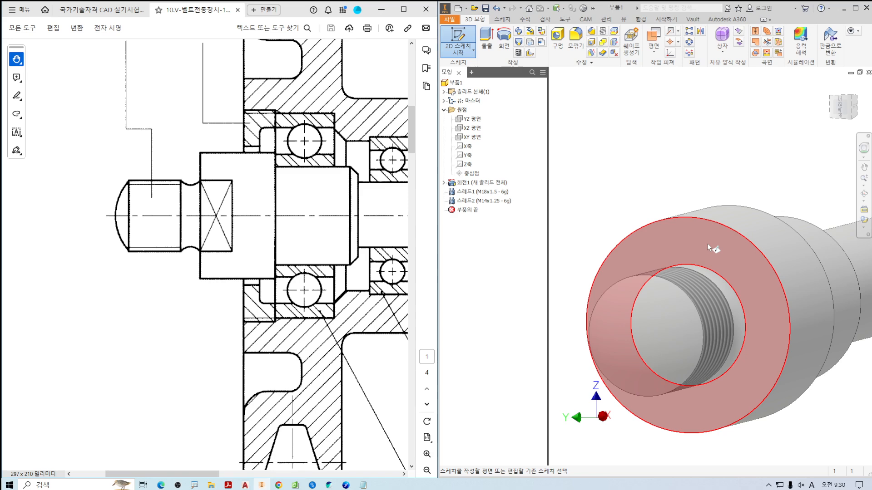
{"action": "left_click", "coordinate": [708, 243]}
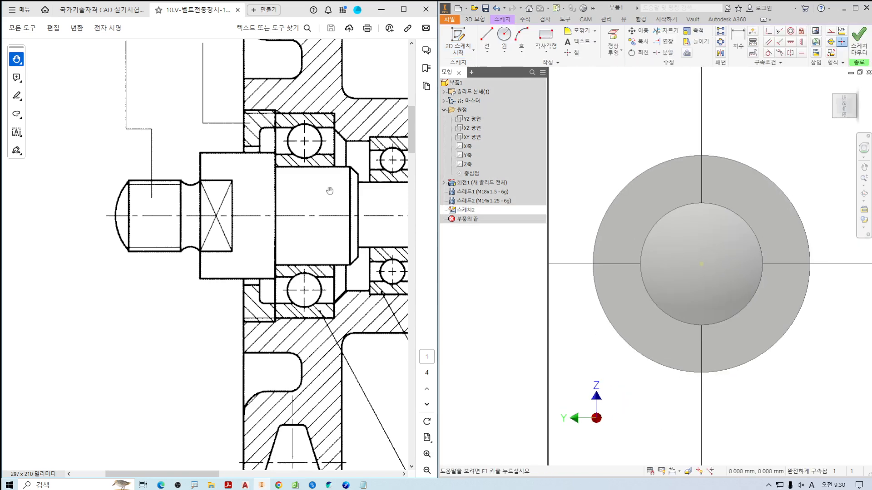
Compare the height of the crossed rectangle on the collar with the outer diameter of the adjoining thread in the assembly drawing.
{"action": "scroll", "coordinate": [212, 166], "scroll_direction": "up", "scroll_amount": 3, "text": "ctrl"}
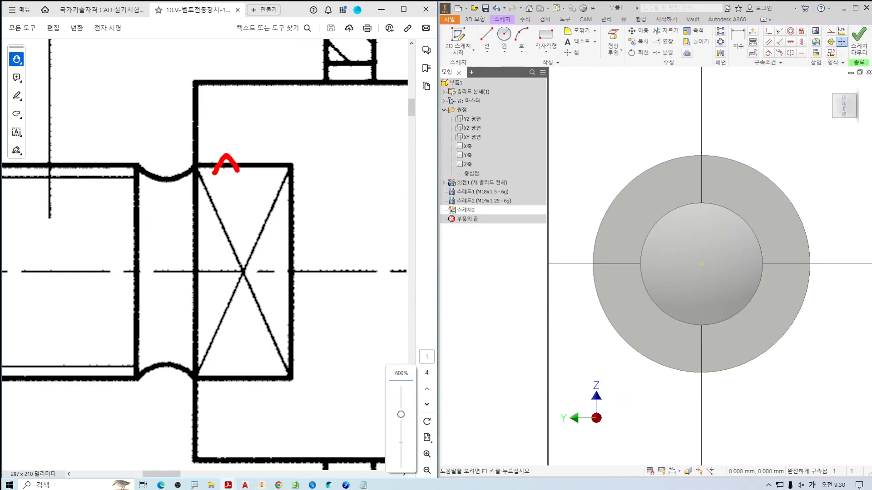
{"action": "mouse_move", "coordinate": [228, 164]}
{"action": "left_mouse_down", "text": "shift"}
{"action": "mouse_move", "coordinate": [228, 383]}
{"action": "mouse_move", "coordinate": [242, 363]}
{"action": "left_mouse_up", "text": "shift"}
{"action": "key", "text": "Escape"}
{"action": "left_click_drag", "start_coordinate": [203, 295], "coordinate": [289, 290]}
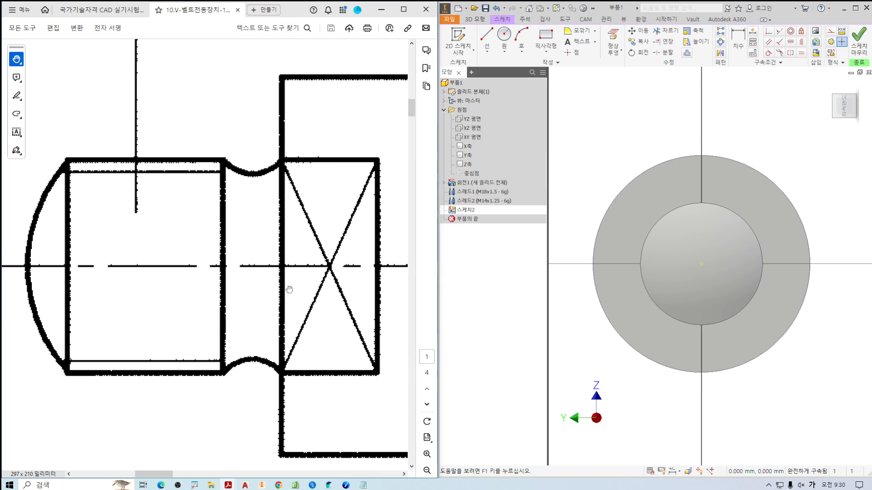
{"action": "left_click_drag", "start_coordinate": [156, 169], "coordinate": [159, 173]}
{"action": "mouse_move", "coordinate": [149, 166]}
{"action": "left_mouse_down", "text": "shift"}
{"action": "mouse_move", "coordinate": [140, 369]}
{"action": "mouse_move", "coordinate": [292, 379]}
{"action": "mouse_move", "coordinate": [326, 368]}
{"action": "left_mouse_up", "text": "shift"}
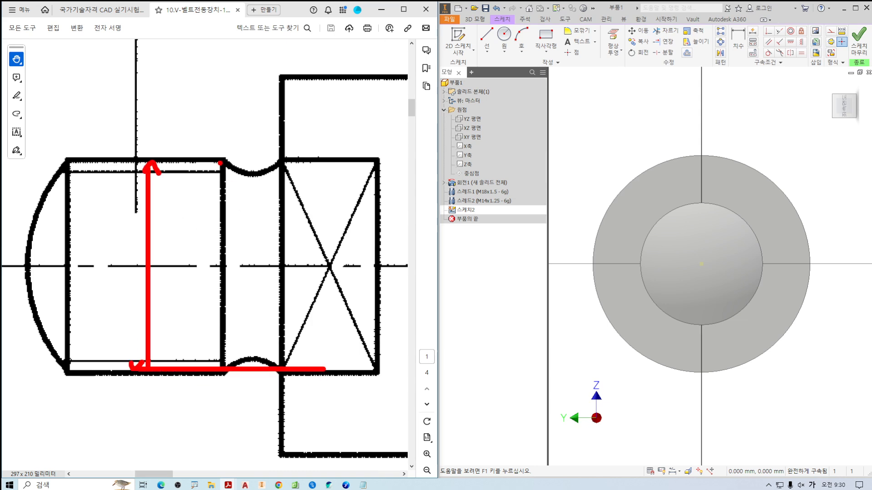
{"action": "left_click_drag", "start_coordinate": [220, 163], "coordinate": [307, 166], "text": "shift"}
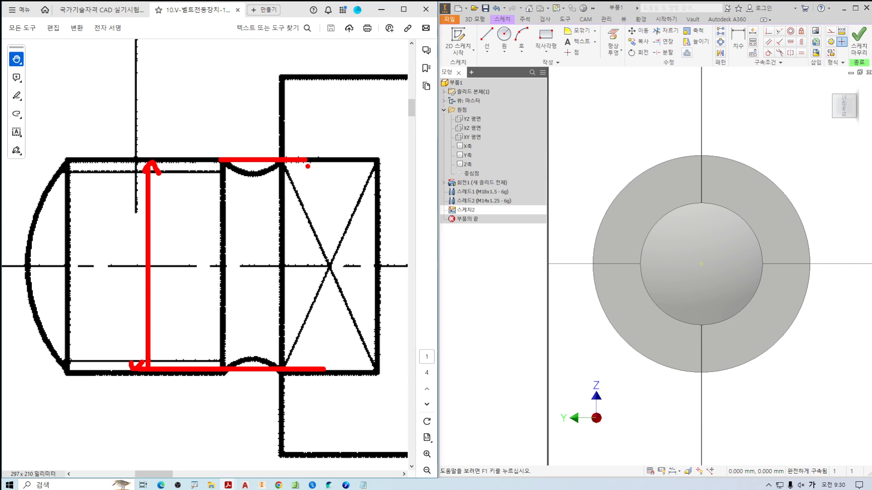
{"action": "key", "text": "Escape"}
Sketch a two-point center rectangle on the origin, about 50 mm wide across the collar and 18 mm high.
{"action": "left_click", "coordinate": [487, 38]}
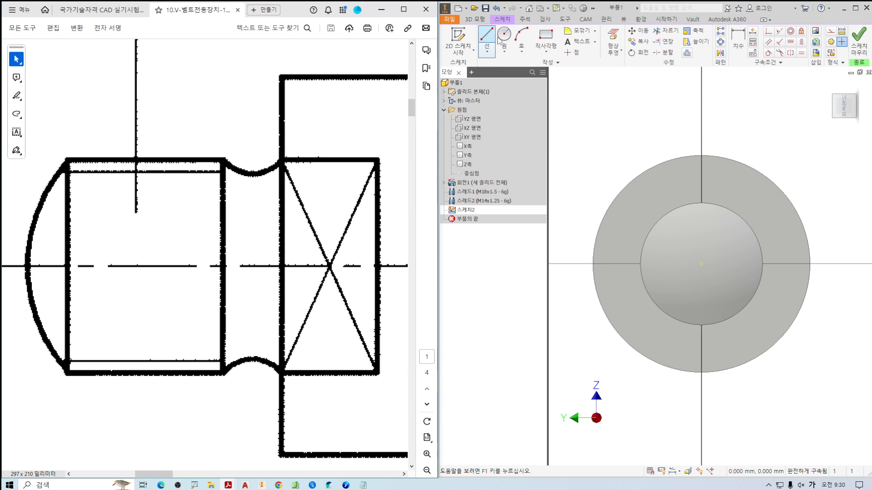
{"action": "left_click", "coordinate": [499, 41]}
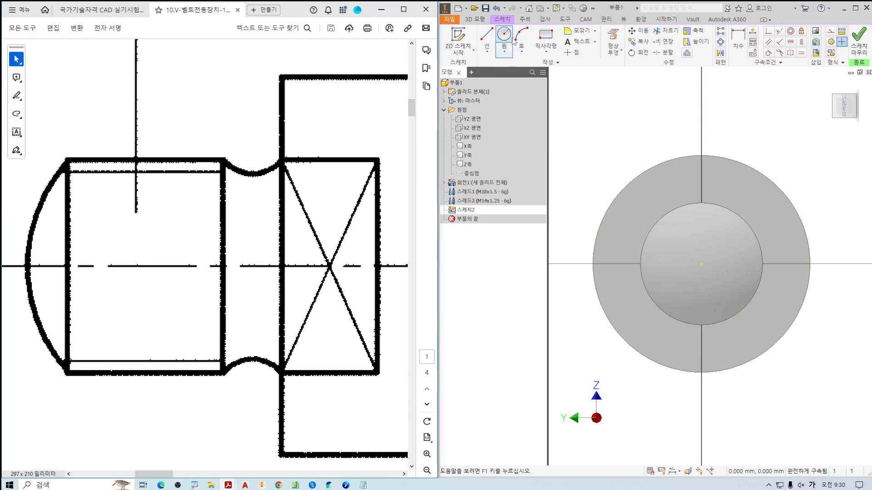
{"action": "left_click", "coordinate": [555, 45]}
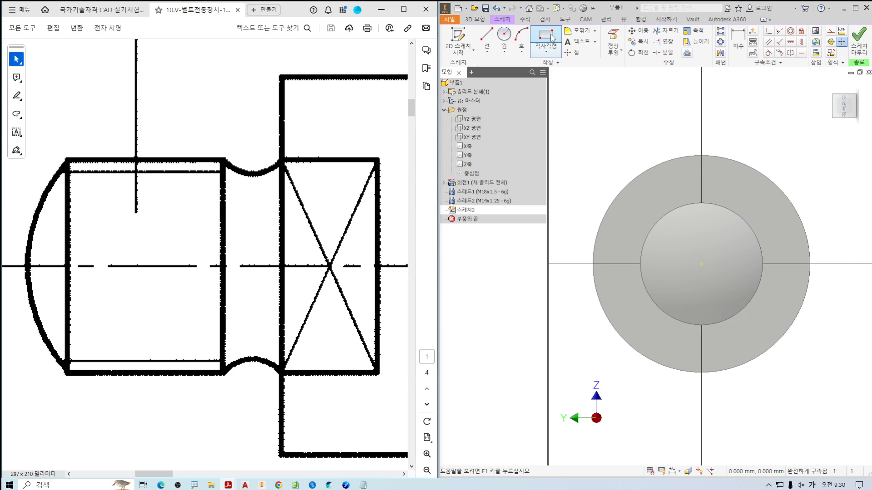
{"action": "left_click", "coordinate": [546, 51]}
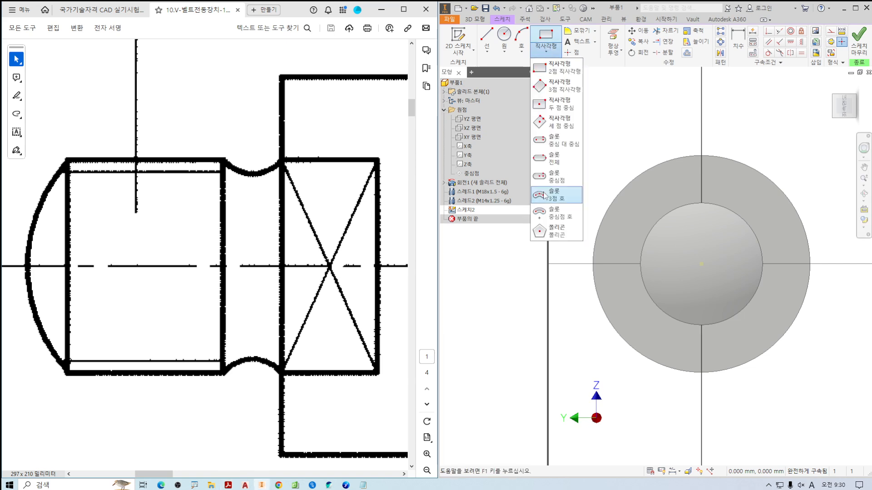
{"action": "left_click", "coordinate": [564, 109]}
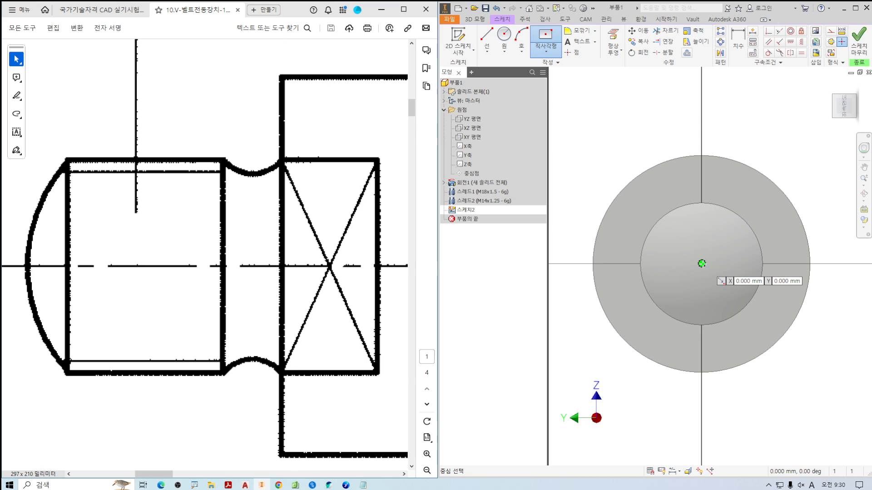
{"action": "left_click", "coordinate": [701, 263]}
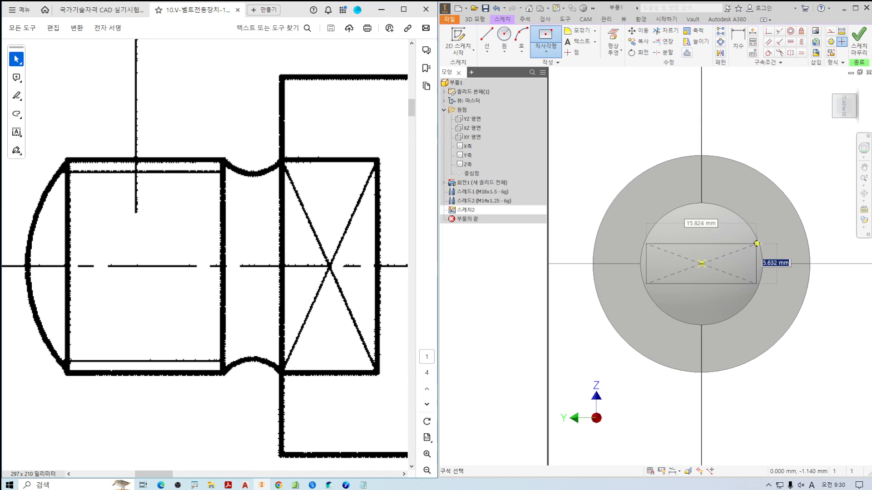
{"action": "scroll", "coordinate": [747, 241], "scroll_direction": "down", "scroll_amount": 3}
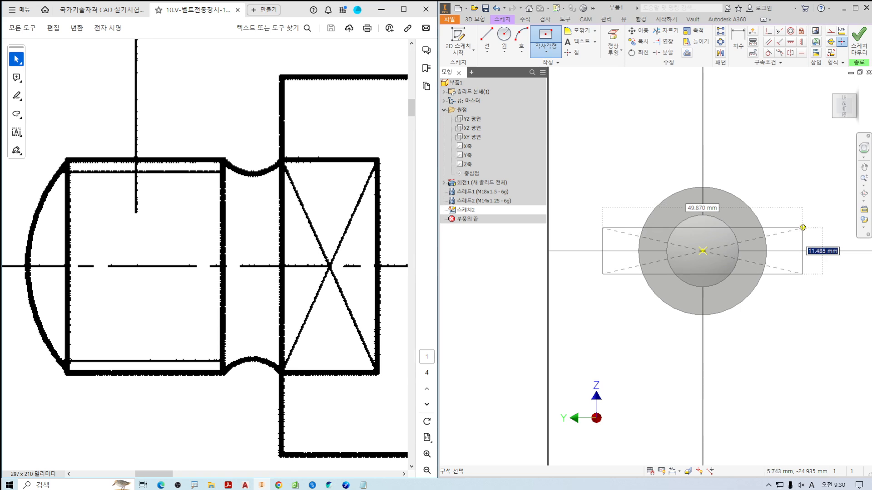
{"action": "type", "text": "18"}
{"action": "key", "text": "Return"}
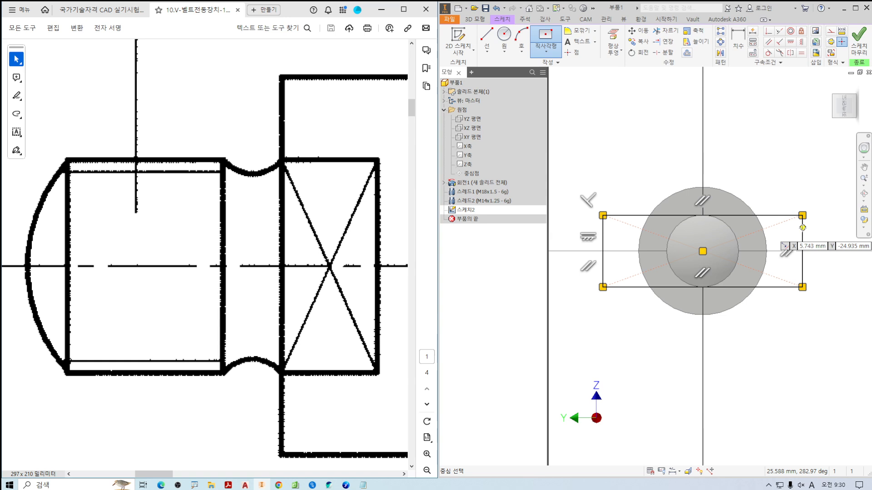
{"action": "key", "text": "Escape"}
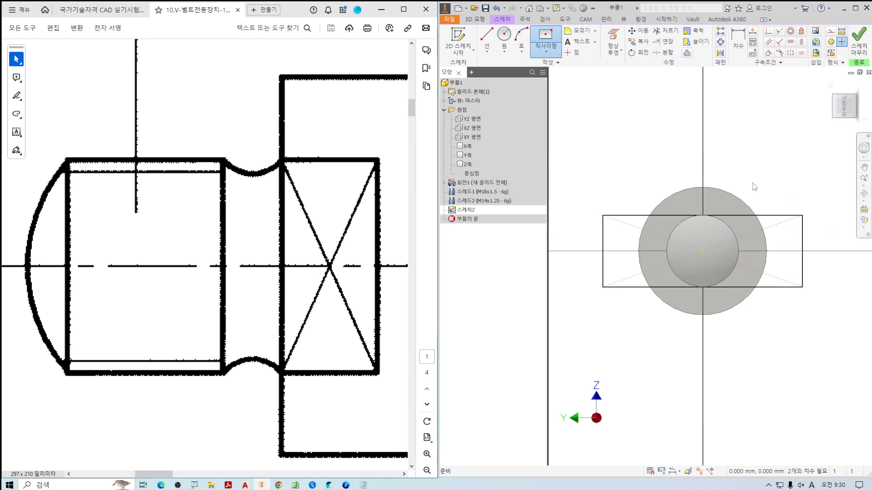
Sketch a circle centred on the origin over the large collar's outer edge, about 32 mm in diameter.
{"action": "mouse_move", "coordinate": [693, 189]}
{"action": "left_mouse_down"}
{"action": "mouse_move", "coordinate": [683, 181]}
{"action": "mouse_move", "coordinate": [699, 195]}
{"action": "left_mouse_up"}
{"action": "mouse_move", "coordinate": [615, 121]}
{"action": "left_mouse_down"}
{"action": "mouse_move", "coordinate": [629, 135]}
{"action": "mouse_move", "coordinate": [629, 159]}
{"action": "left_mouse_up"}
{"action": "left_click_drag", "start_coordinate": [640, 126], "coordinate": [690, 139]}
{"action": "left_click", "coordinate": [697, 142]}
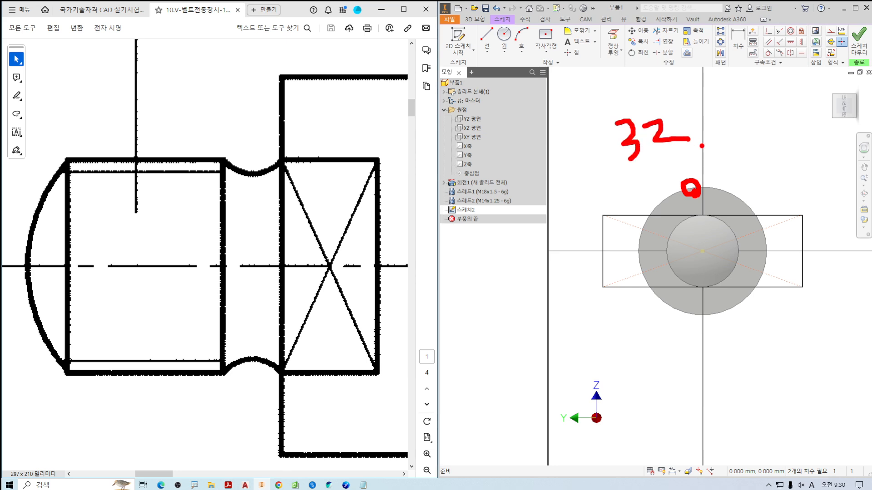
{"action": "key", "text": "Escape"}
{"action": "left_click", "coordinate": [504, 34]}
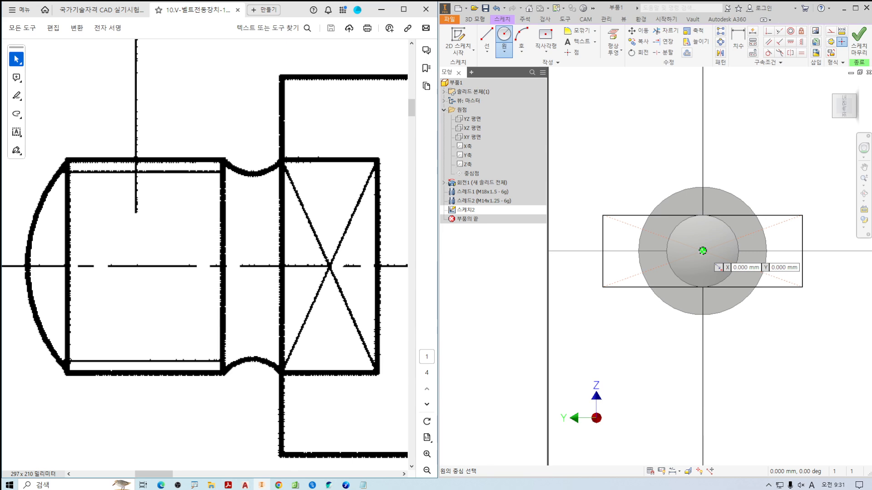
{"action": "left_click", "coordinate": [703, 251]}
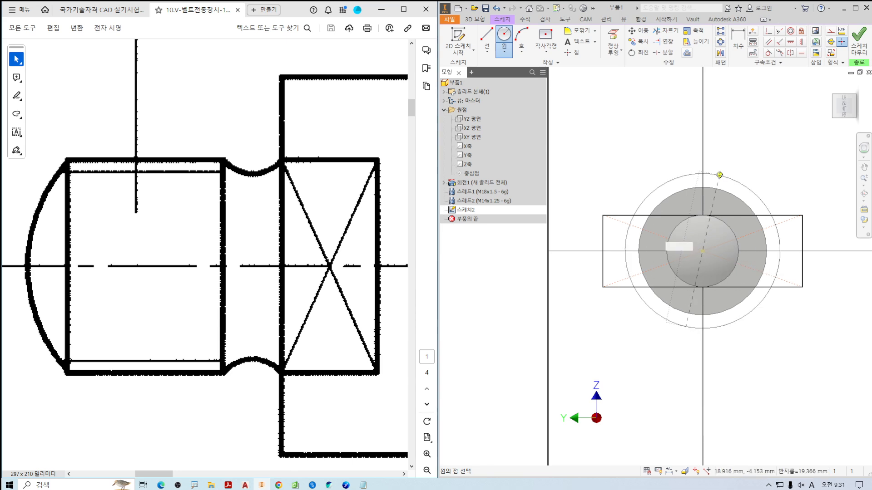
{"action": "key", "text": "Escape"}
{"action": "scroll", "coordinate": [655, 206], "scroll_direction": "up", "scroll_amount": 4}
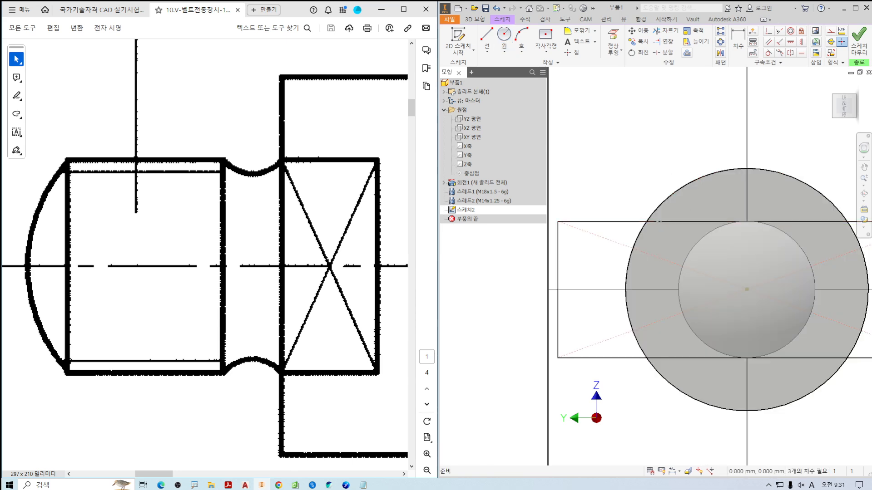
{"action": "mouse_move", "coordinate": [655, 206]}
{"action": "middle_mouse_down"}
{"action": "mouse_move", "coordinate": [665, 172]}
{"action": "mouse_move", "coordinate": [636, 173]}
{"action": "middle_mouse_up"}
Trim away all parts of the rectangle that lie outside the circle, including both vertical sides.
{"action": "scroll", "coordinate": [655, 173], "scroll_direction": "down", "scroll_amount": 3}
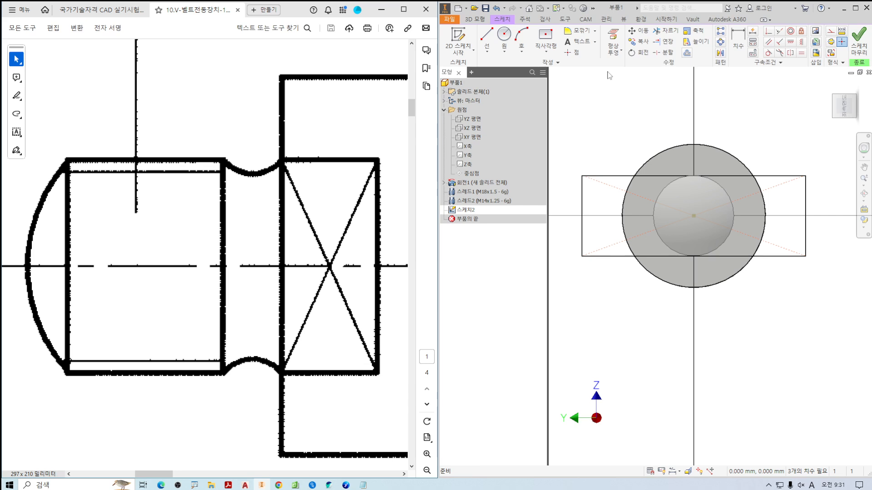
{"action": "left_click", "coordinate": [671, 34]}
{"action": "mouse_move", "coordinate": [764, 156]}
{"action": "left_mouse_down"}
{"action": "mouse_move", "coordinate": [774, 169]}
{"action": "mouse_move", "coordinate": [791, 286]}
{"action": "left_mouse_up"}
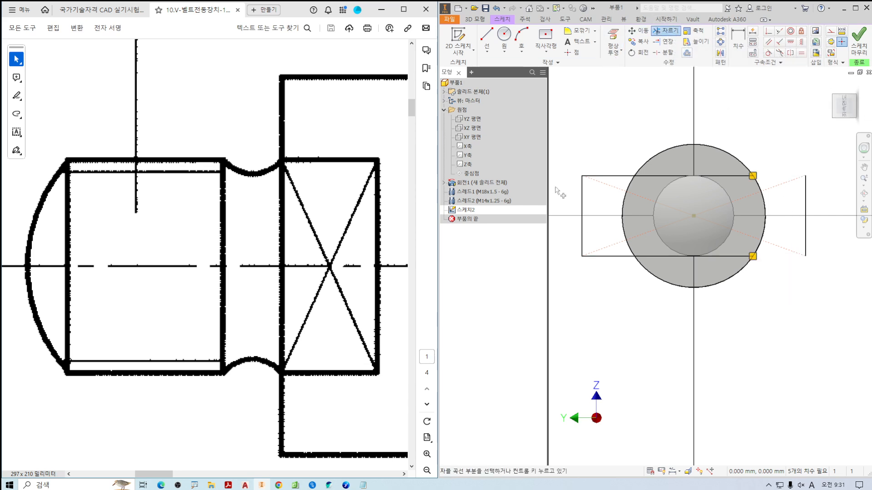
{"action": "left_click_drag", "start_coordinate": [603, 146], "coordinate": [597, 272]}
{"action": "left_click_drag", "start_coordinate": [586, 186], "coordinate": [572, 215]}
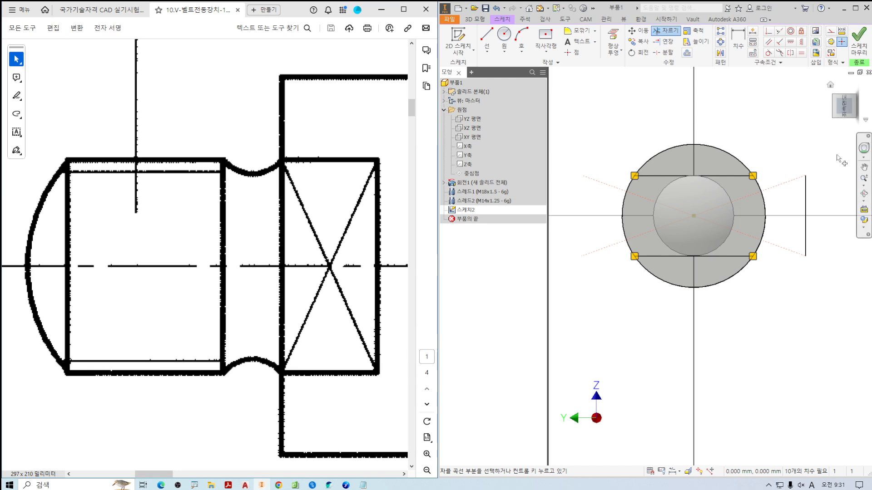
{"action": "left_click_drag", "start_coordinate": [825, 176], "coordinate": [788, 223]}
{"action": "scroll", "coordinate": [680, 128], "scroll_direction": "up", "scroll_amount": 3}
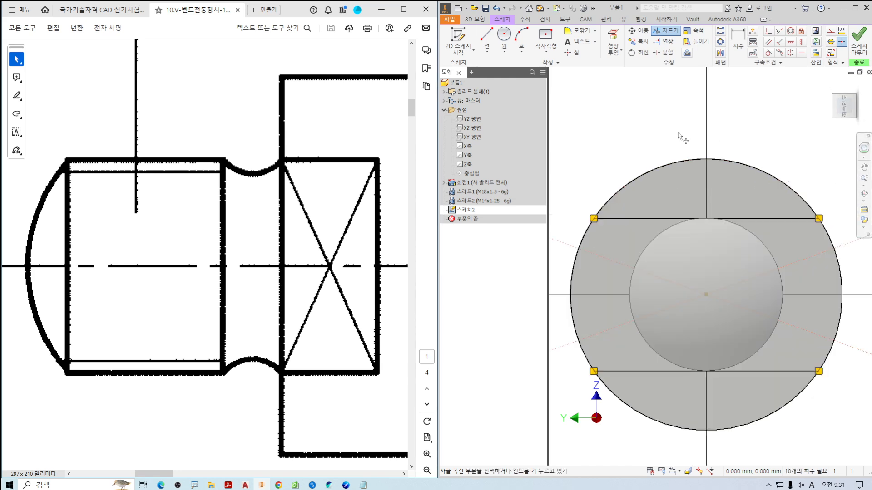
Trim the circle's upper and lower arcs beyond the two horizontal lines.
{"action": "left_click_drag", "start_coordinate": [672, 138], "coordinate": [682, 183]}
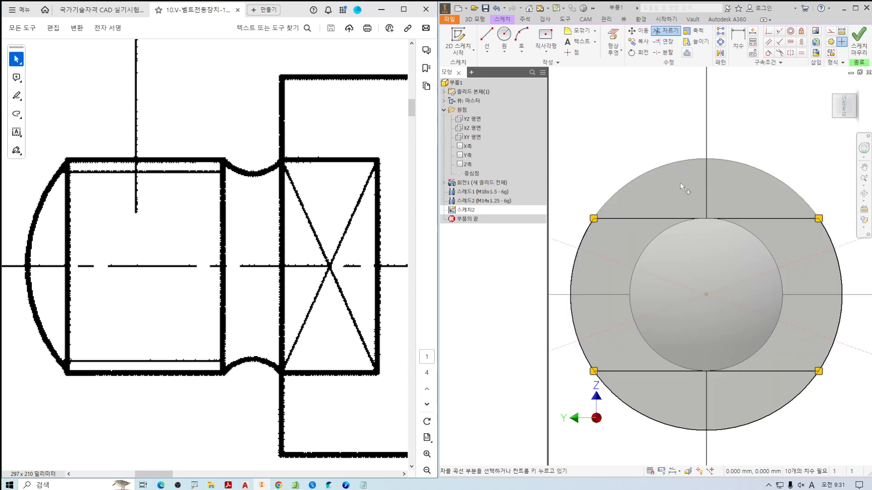
{"action": "left_click_drag", "start_coordinate": [650, 402], "coordinate": [635, 434]}
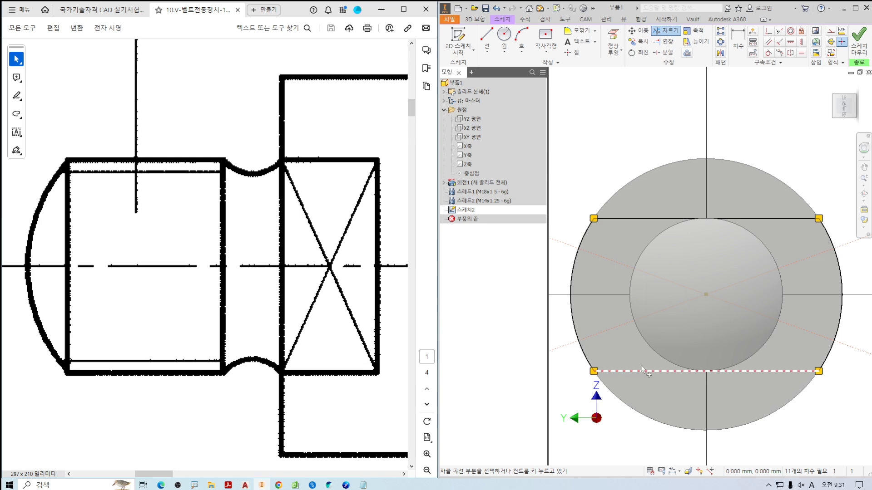
{"action": "key", "text": "Escape"}
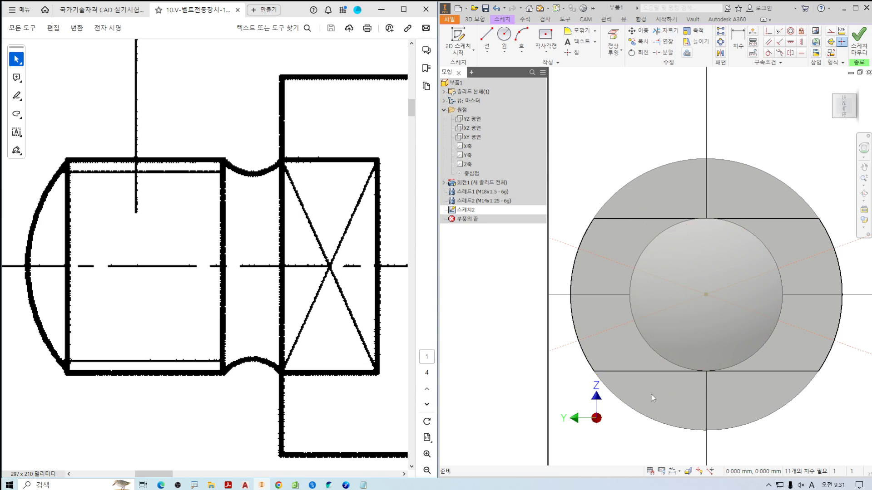
Delete the two horizontal lines that connect the remaining side arcs.
{"action": "left_click", "coordinate": [635, 371]}
{"action": "key", "text": "Delete"}
{"action": "left_click", "coordinate": [626, 219]}
{"action": "key", "text": "Delete"}
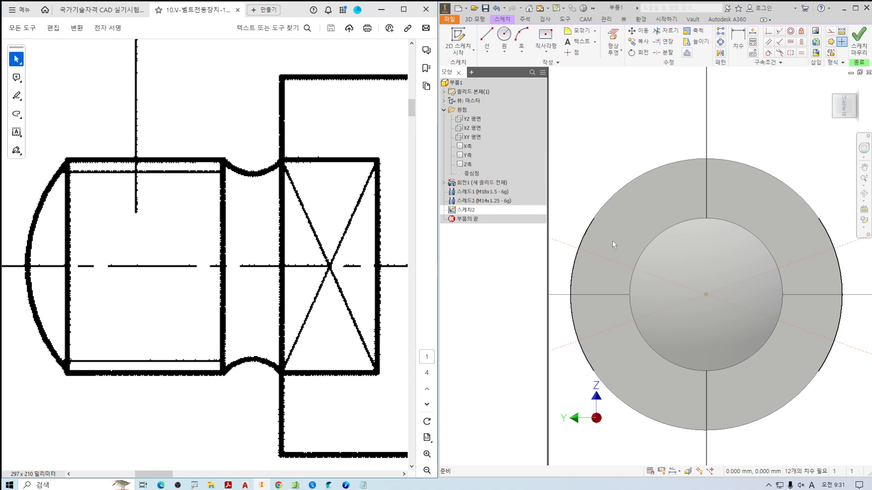
{"action": "mouse_move", "coordinate": [593, 219]}
{"action": "left_mouse_down"}
{"action": "mouse_move", "coordinate": [564, 284]}
{"action": "mouse_move", "coordinate": [579, 360]}
{"action": "left_mouse_up"}
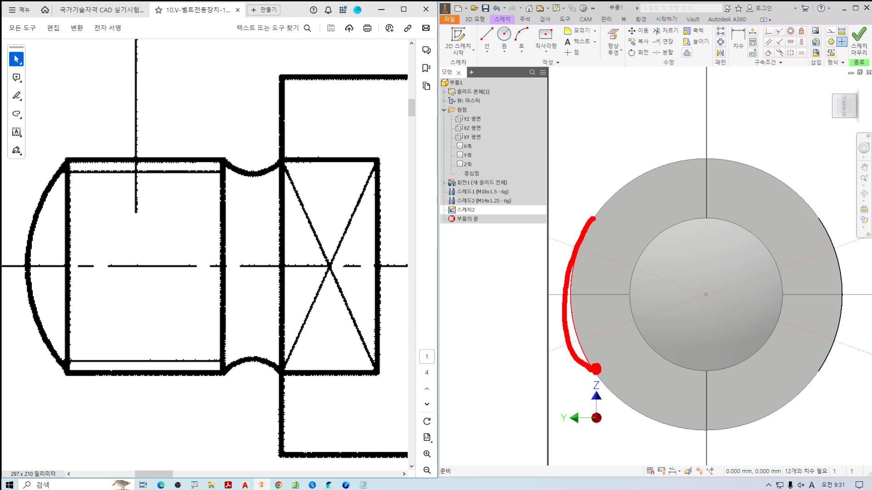
{"action": "mouse_move", "coordinate": [589, 235]}
{"action": "left_mouse_down"}
{"action": "mouse_move", "coordinate": [600, 244]}
{"action": "mouse_move", "coordinate": [595, 353]}
{"action": "mouse_move", "coordinate": [608, 344]}
{"action": "left_mouse_up"}
{"action": "left_click_drag", "start_coordinate": [614, 280], "coordinate": [611, 306]}
{"action": "mouse_move", "coordinate": [638, 280]}
{"action": "left_mouse_down"}
{"action": "mouse_move", "coordinate": [631, 310]}
{"action": "mouse_move", "coordinate": [638, 277]}
{"action": "left_mouse_up"}
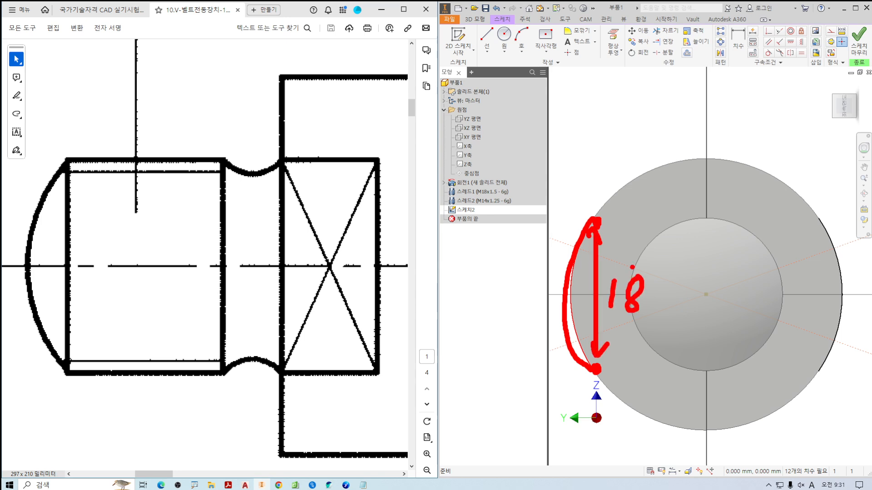
Close each of the two side arcs with a vertical line between its endpoints and finish the sketch.
{"action": "key", "text": "Escape"}
{"action": "left_click", "coordinate": [485, 37]}
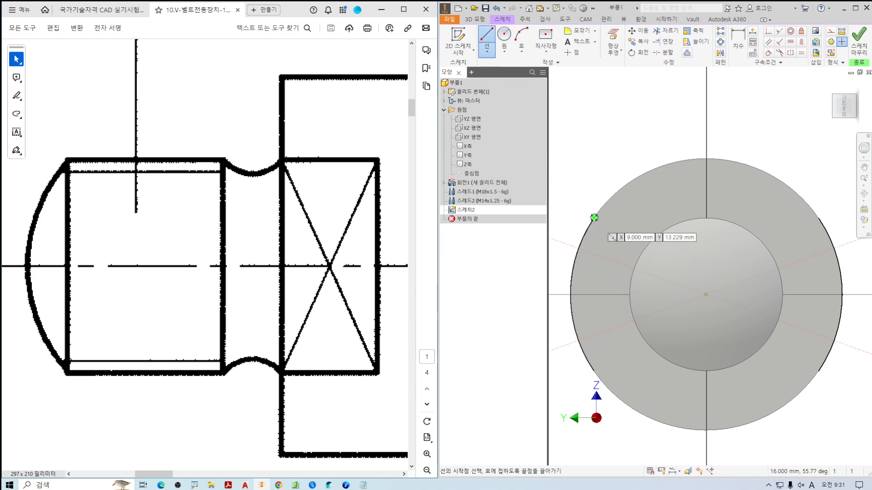
{"action": "left_click", "coordinate": [593, 218]}
{"action": "left_click", "coordinate": [593, 371]}
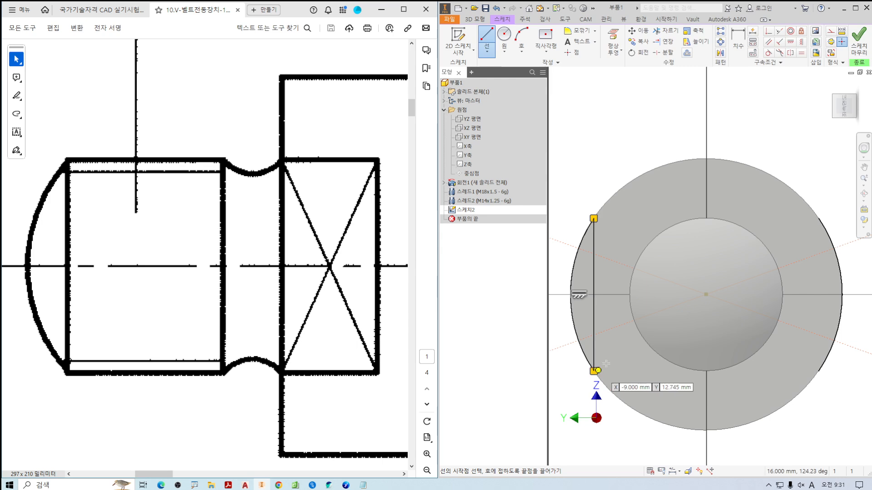
{"action": "left_click", "coordinate": [818, 218]}
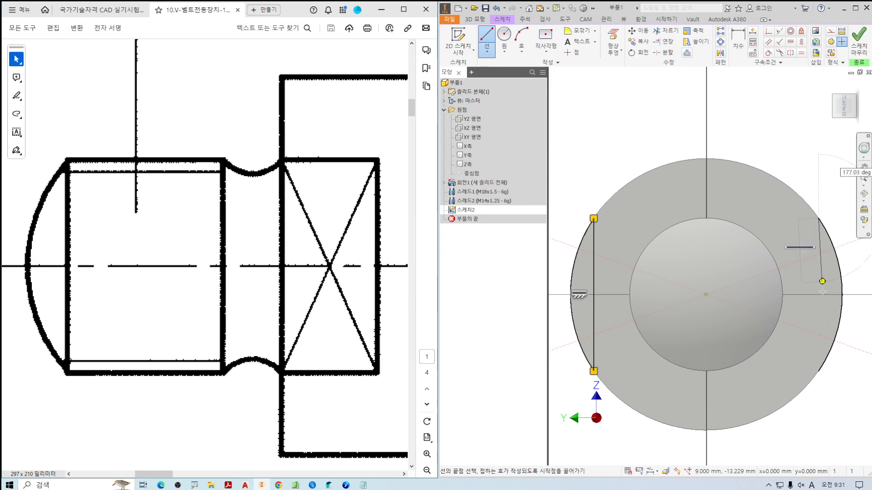
{"action": "left_click", "coordinate": [818, 370]}
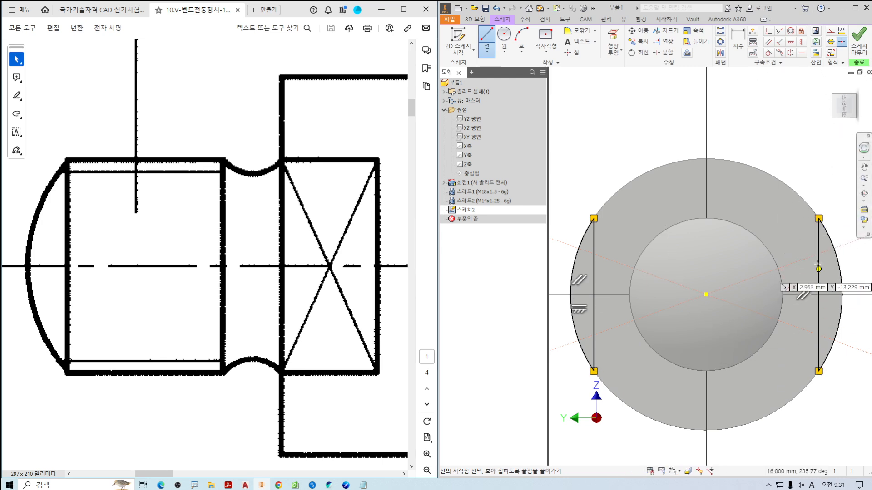
{"action": "key", "text": "Escape"}
{"action": "left_click", "coordinate": [859, 38]}
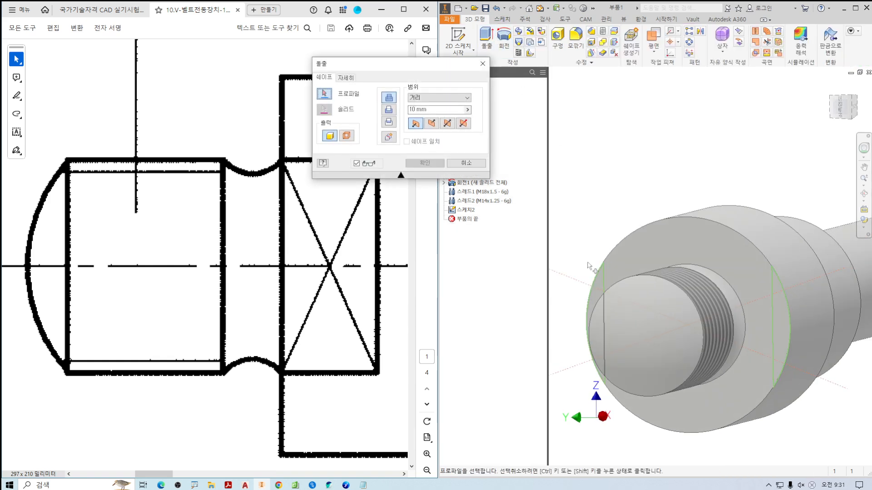
Extrude both arc segments as an 8 mm deep cut into the large collar to form the flats.
{"action": "left_click", "coordinate": [598, 287]}
{"action": "left_click", "coordinate": [777, 314]}
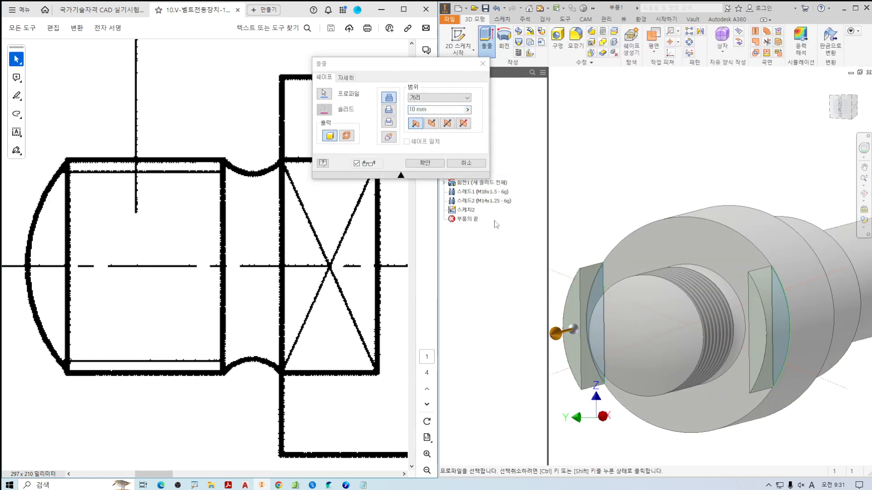
{"action": "left_click", "coordinate": [384, 112]}
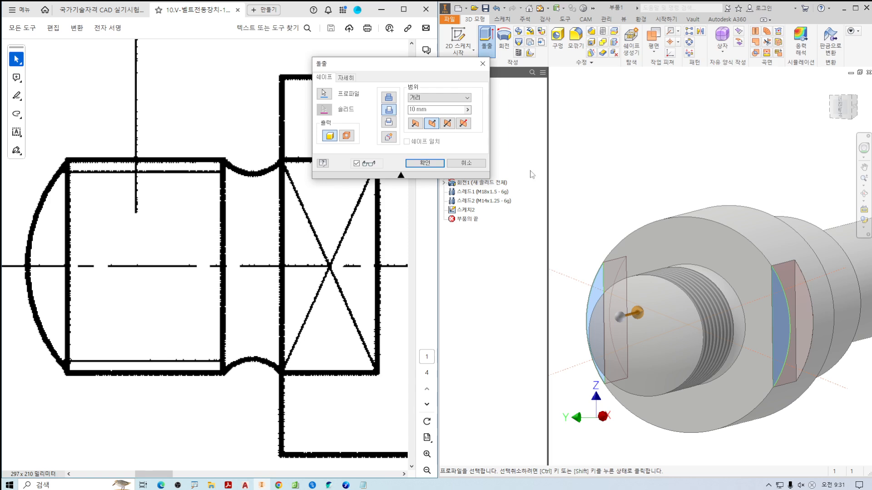
{"action": "left_click", "coordinate": [273, 292]}
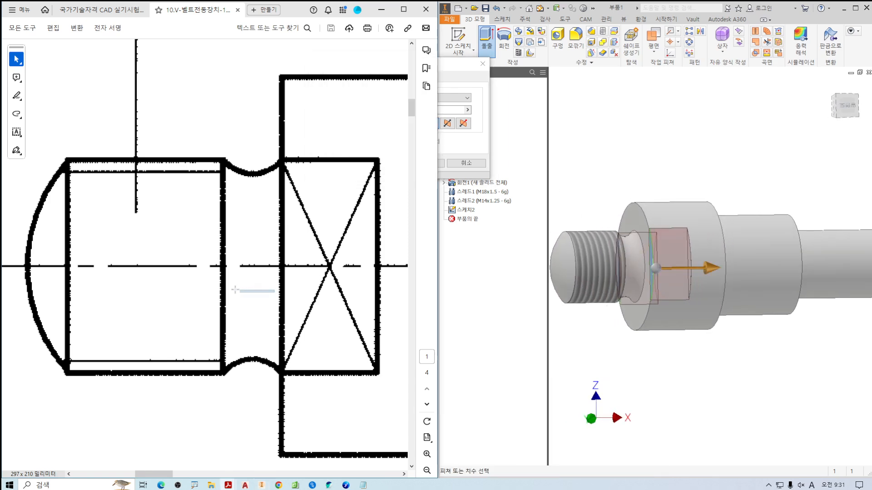
{"action": "mouse_move", "coordinate": [295, 258]}
{"action": "left_mouse_down"}
{"action": "mouse_move", "coordinate": [282, 268]}
{"action": "mouse_move", "coordinate": [289, 275]}
{"action": "left_mouse_up"}
{"action": "mouse_move", "coordinate": [283, 263]}
{"action": "left_mouse_down"}
{"action": "mouse_move", "coordinate": [369, 262]}
{"action": "mouse_move", "coordinate": [363, 285]}
{"action": "left_mouse_up"}
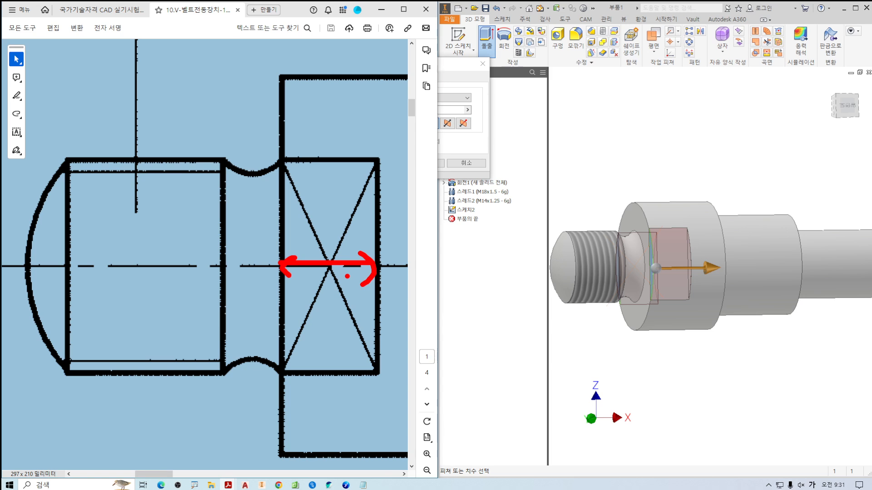
{"action": "mouse_move", "coordinate": [339, 189]}
{"action": "left_mouse_down"}
{"action": "mouse_move", "coordinate": [337, 217]}
{"action": "mouse_move", "coordinate": [341, 196]}
{"action": "left_mouse_up"}
{"action": "key", "text": "Escape"}
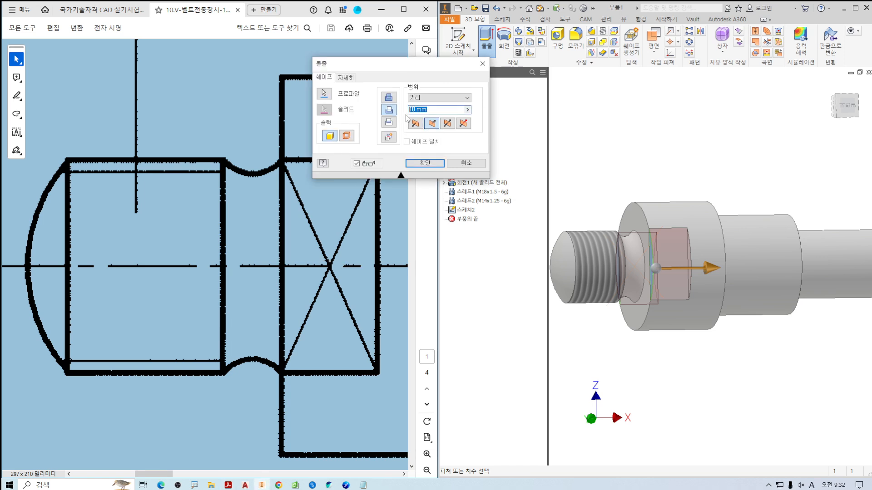
{"action": "type", "text": "8"}
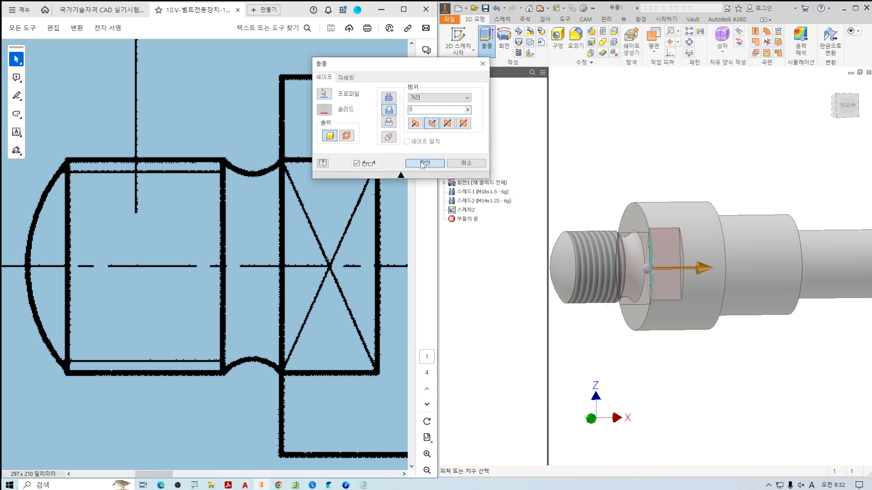
{"action": "left_click", "coordinate": [423, 165]}
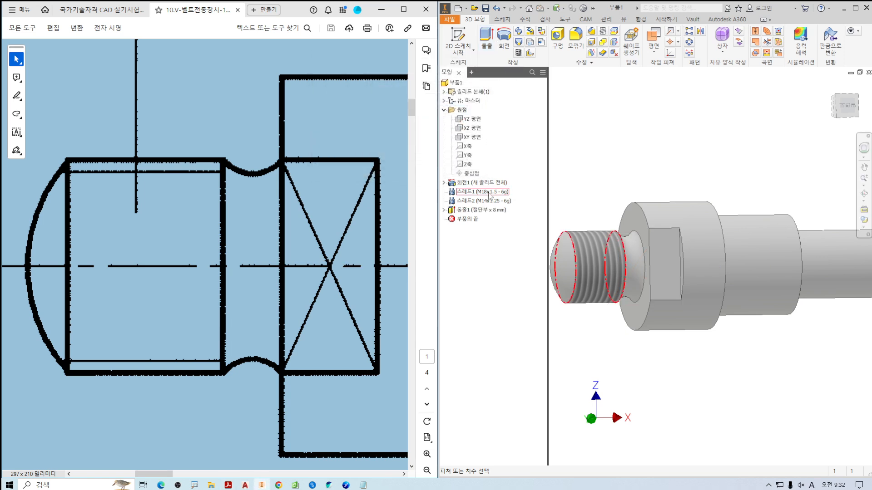
Compare the collar's flat in front view with the crossed rectangle that marks it in the drawing.
{"action": "left_click", "coordinate": [845, 108]}
{"action": "scroll", "coordinate": [624, 229], "scroll_direction": "up", "scroll_amount": 4}
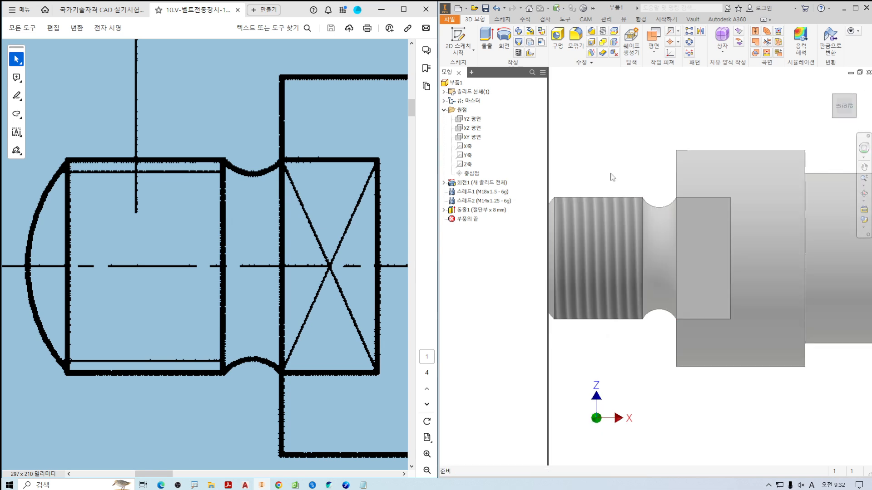
{"action": "left_click_drag", "start_coordinate": [674, 198], "coordinate": [727, 318]}
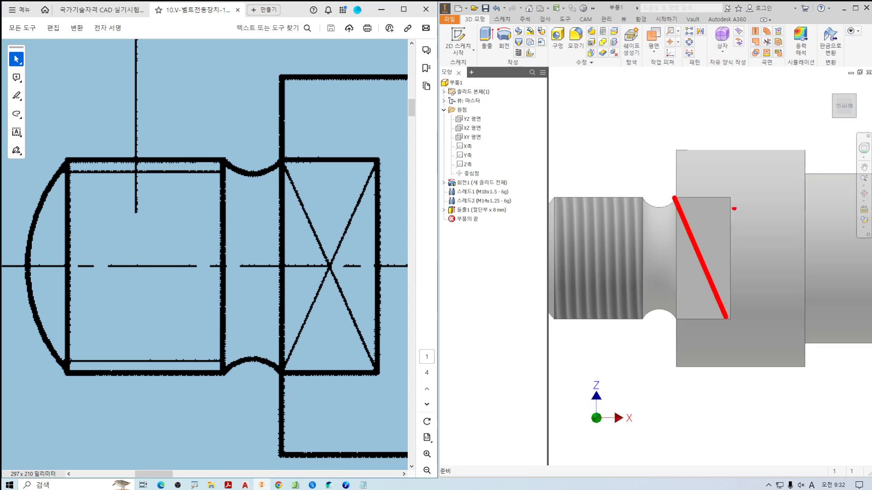
{"action": "left_click_drag", "start_coordinate": [732, 198], "coordinate": [681, 319]}
{"action": "key", "text": "Escape"}
{"action": "scroll", "coordinate": [673, 336], "scroll_direction": "down", "scroll_amount": 4}
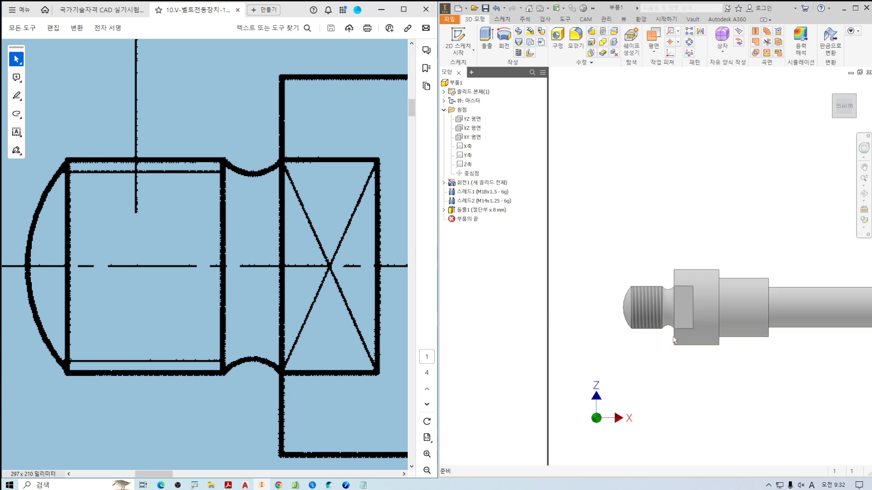
{"action": "mouse_move", "coordinate": [673, 352]}
{"action": "middle_mouse_down", "text": "shift"}
{"action": "mouse_move", "coordinate": [726, 382]}
{"action": "mouse_move", "coordinate": [693, 368]}
{"action": "middle_mouse_up", "text": "shift"}
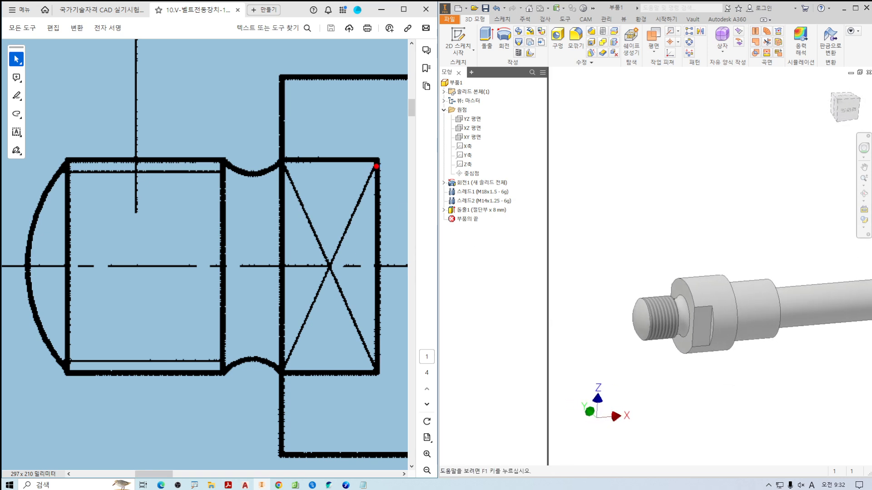
{"action": "left_click_drag", "start_coordinate": [376, 166], "coordinate": [285, 366]}
{"action": "left_click_drag", "start_coordinate": [282, 161], "coordinate": [376, 366]}
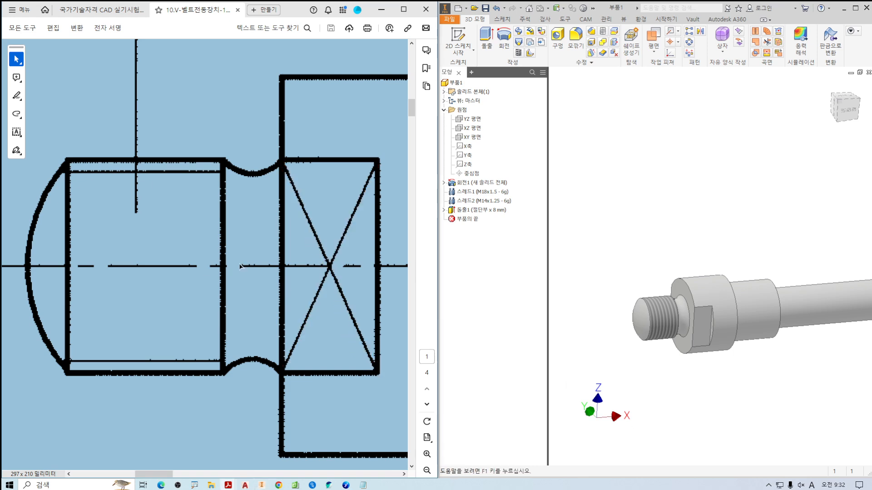
Examine the half-round key seat in the assembly drawing and the matching long cylindrical section of the shaft model.
{"action": "scroll", "coordinate": [243, 265], "scroll_direction": "down", "scroll_amount": 5, "text": "ctrl"}
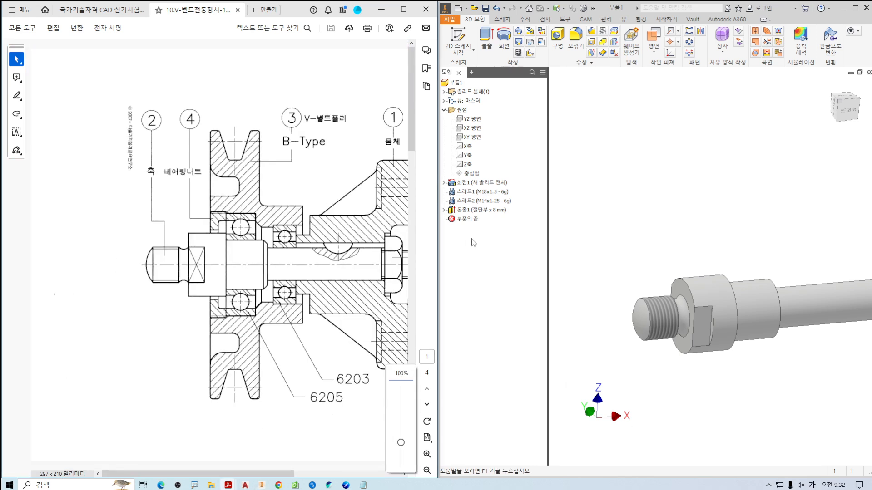
{"action": "middle_click_drag", "start_coordinate": [660, 242], "coordinate": [579, 200]}
{"action": "middle_click_drag", "start_coordinate": [684, 227], "coordinate": [650, 221]}
{"action": "middle_click_drag", "start_coordinate": [742, 251], "coordinate": [722, 244], "text": "shift"}
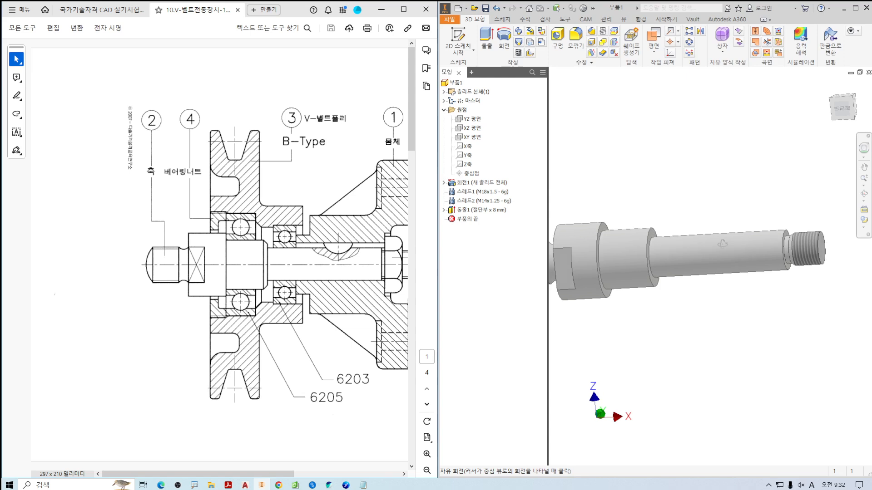
{"action": "key", "text": "F6"}
{"action": "mouse_move", "coordinate": [745, 265]}
{"action": "left_mouse_down"}
{"action": "mouse_move", "coordinate": [746, 273]}
{"action": "mouse_move", "coordinate": [776, 276]}
{"action": "left_mouse_up"}
{"action": "key", "text": "Escape"}
{"action": "left_click_drag", "start_coordinate": [321, 253], "coordinate": [339, 262]}
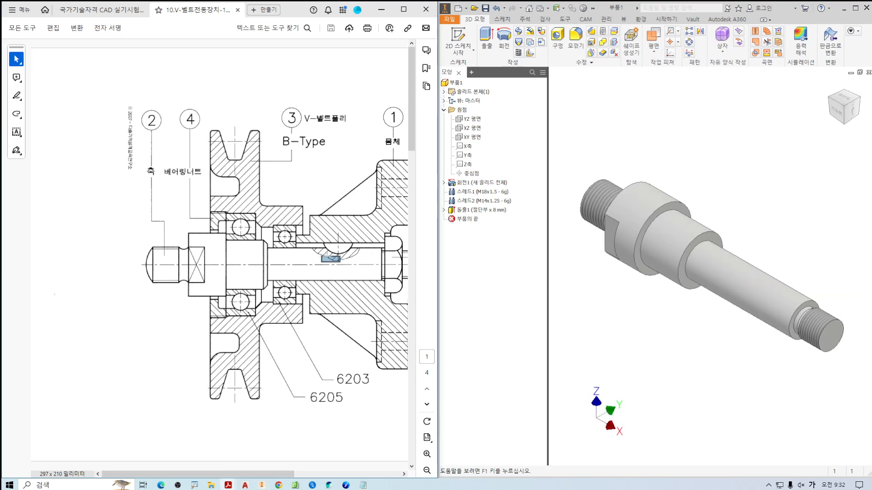
{"action": "left_click", "coordinate": [330, 256]}
{"action": "left_click", "coordinate": [330, 257]}
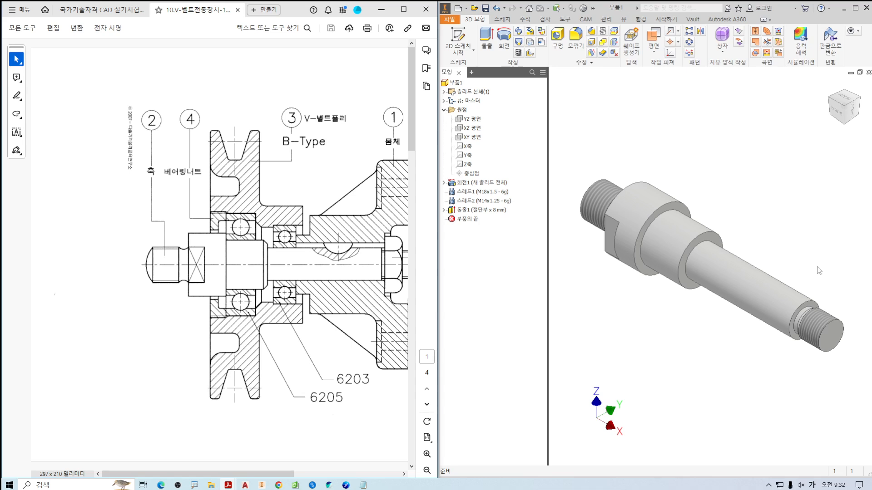
{"action": "mouse_move", "coordinate": [750, 264]}
{"action": "left_mouse_down"}
{"action": "mouse_move", "coordinate": [768, 288]}
{"action": "mouse_move", "coordinate": [752, 265]}
{"action": "mouse_move", "coordinate": [737, 285]}
{"action": "mouse_move", "coordinate": [737, 271]}
{"action": "left_mouse_up"}
{"action": "key", "text": "Escape"}
{"action": "mouse_move", "coordinate": [683, 239]}
{"action": "left_mouse_down"}
{"action": "mouse_move", "coordinate": [838, 324]}
{"action": "mouse_move", "coordinate": [767, 332]}
{"action": "mouse_move", "coordinate": [596, 234]}
{"action": "mouse_move", "coordinate": [630, 217]}
{"action": "left_mouse_up"}
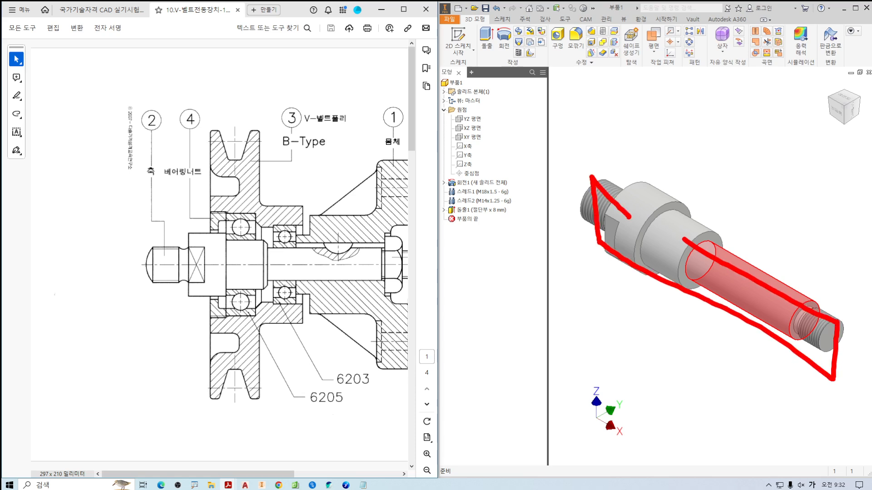
{"action": "mouse_move", "coordinate": [477, 127]}
{"action": "left_mouse_down"}
{"action": "mouse_move", "coordinate": [481, 140]}
{"action": "mouse_move", "coordinate": [499, 120]}
{"action": "mouse_move", "coordinate": [458, 142]}
{"action": "left_mouse_up"}
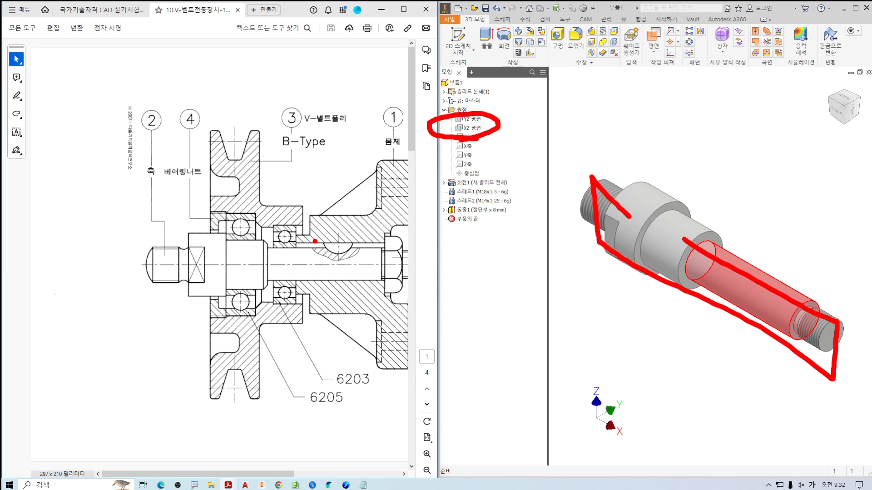
{"action": "mouse_move", "coordinate": [336, 217]}
{"action": "left_mouse_down"}
{"action": "mouse_move", "coordinate": [331, 249]}
{"action": "mouse_move", "coordinate": [337, 234]}
{"action": "mouse_move", "coordinate": [295, 241]}
{"action": "mouse_move", "coordinate": [377, 209]}
{"action": "mouse_move", "coordinate": [374, 232]}
{"action": "left_mouse_up"}
{"action": "key", "text": "Escape"}
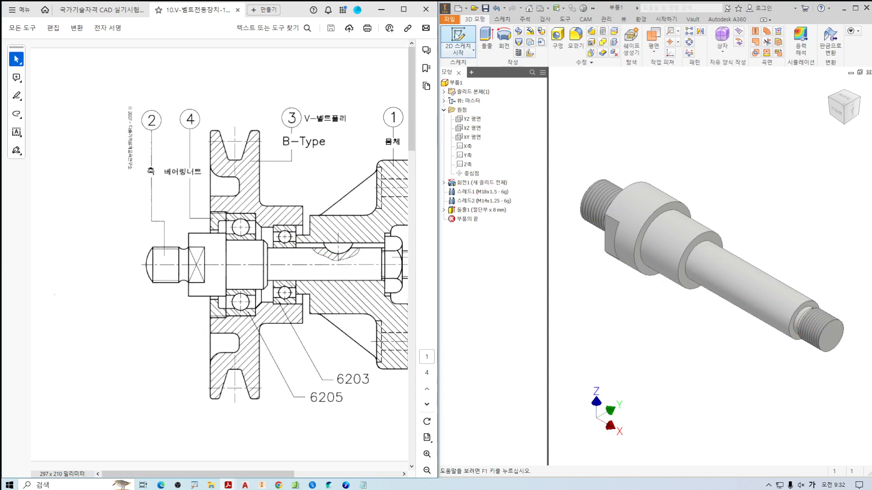
Start a sketch on the XZ plane and slice the shaft view at the sketch plane.
{"action": "left_click", "coordinate": [458, 37]}
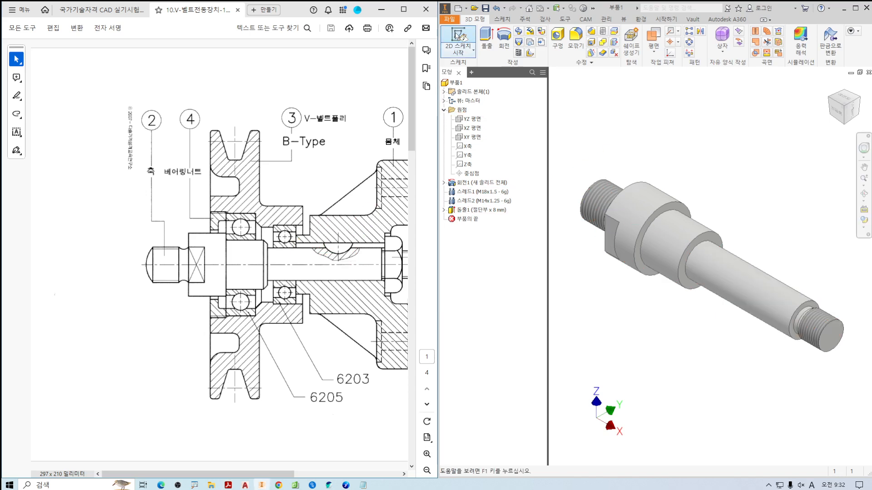
{"action": "left_click", "coordinate": [472, 128]}
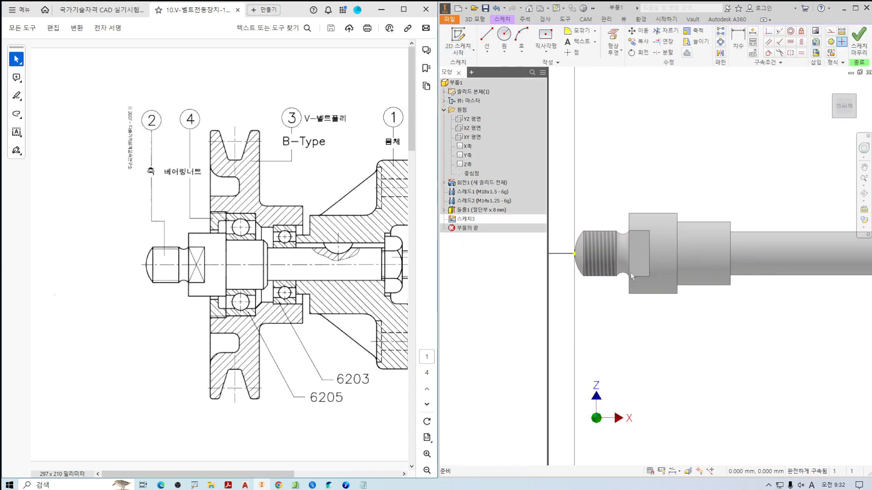
{"action": "key", "text": "F7"}
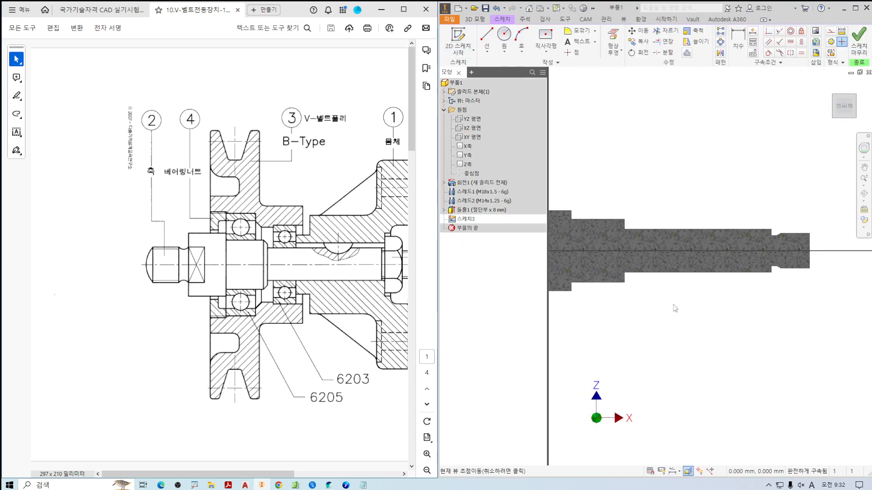
Examine the key seat's centre position relative to the shaft shoulder beside the nut in the assembly drawing.
{"action": "left_click_drag", "start_coordinate": [333, 253], "coordinate": [300, 245]}
{"action": "left_click", "coordinate": [376, 258]}
{"action": "left_click", "coordinate": [376, 257]}
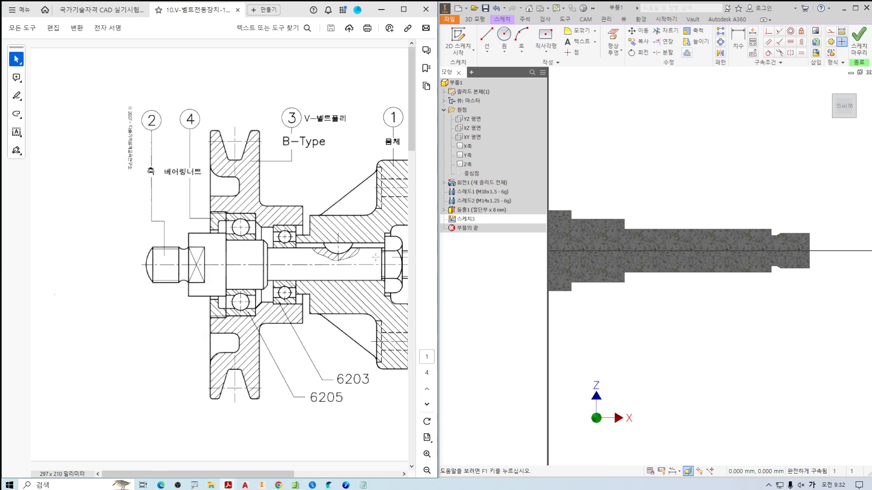
{"action": "scroll", "coordinate": [398, 260], "scroll_direction": "up", "scroll_amount": 2, "text": "ctrl"}
{"action": "scroll", "coordinate": [399, 260], "scroll_direction": "up", "scroll_amount": 1, "text": "ctrl"}
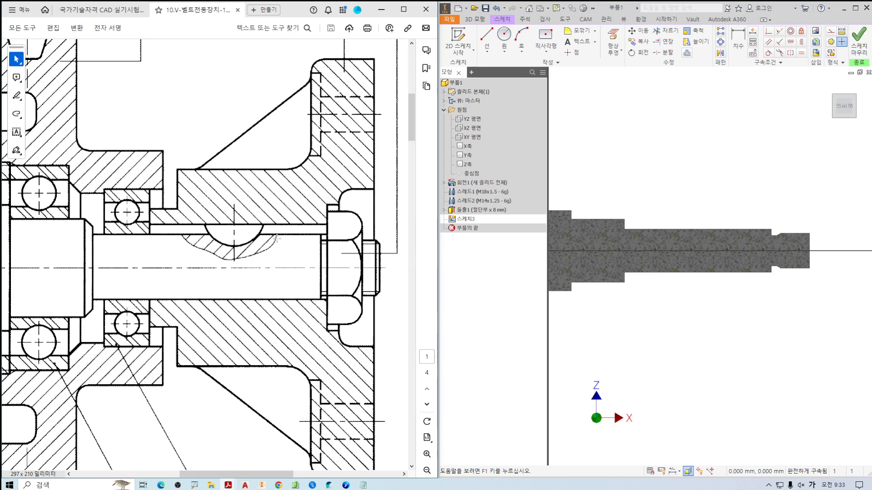
{"action": "left_click_drag", "start_coordinate": [319, 223], "coordinate": [319, 314]}
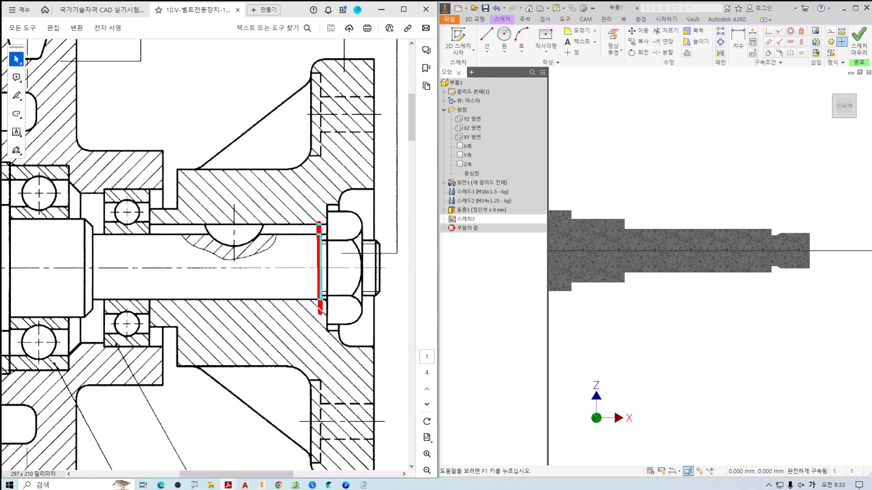
{"action": "left_click_drag", "start_coordinate": [233, 191], "coordinate": [234, 279]}
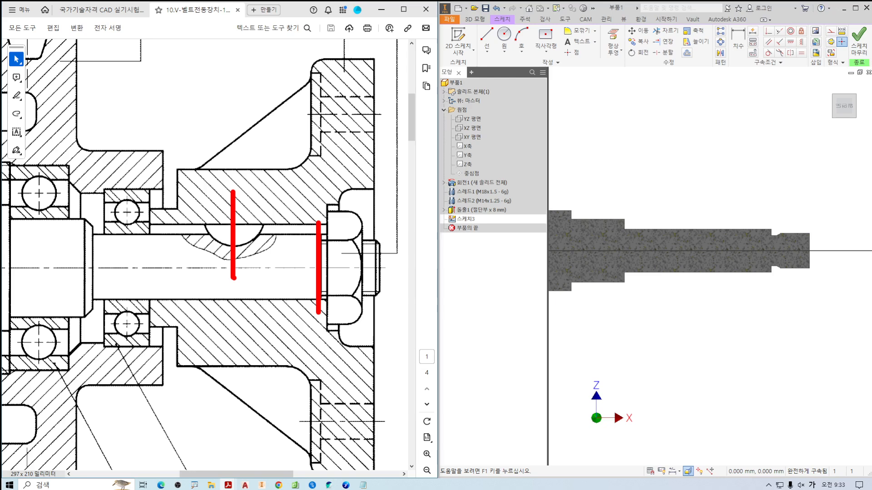
Project the shaft shoulder edge beside the nut thread and offset it 22 mm towards the collar as the key seat's centre line.
{"action": "mouse_move", "coordinate": [259, 255]}
{"action": "left_mouse_down"}
{"action": "mouse_move", "coordinate": [284, 266]}
{"action": "mouse_move", "coordinate": [305, 261]}
{"action": "left_mouse_up"}
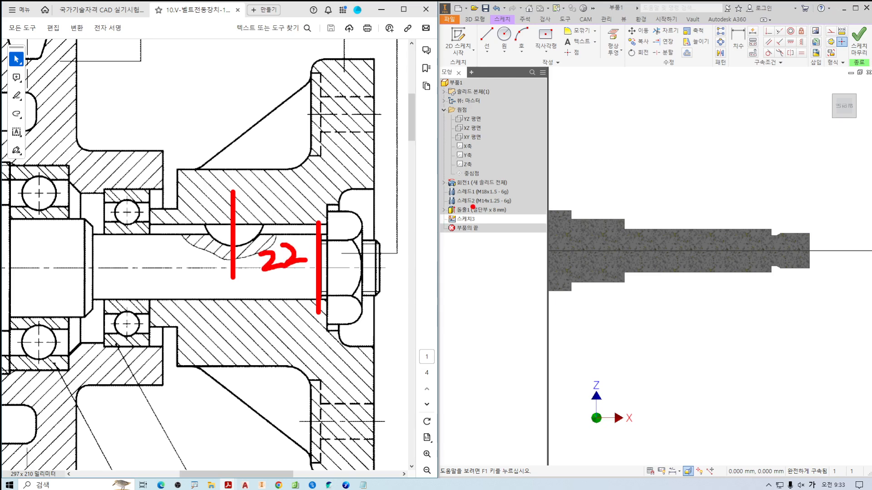
{"action": "key", "text": "Escape"}
{"action": "left_click", "coordinate": [611, 35]}
{"action": "scroll", "coordinate": [759, 221], "scroll_direction": "up", "scroll_amount": 5}
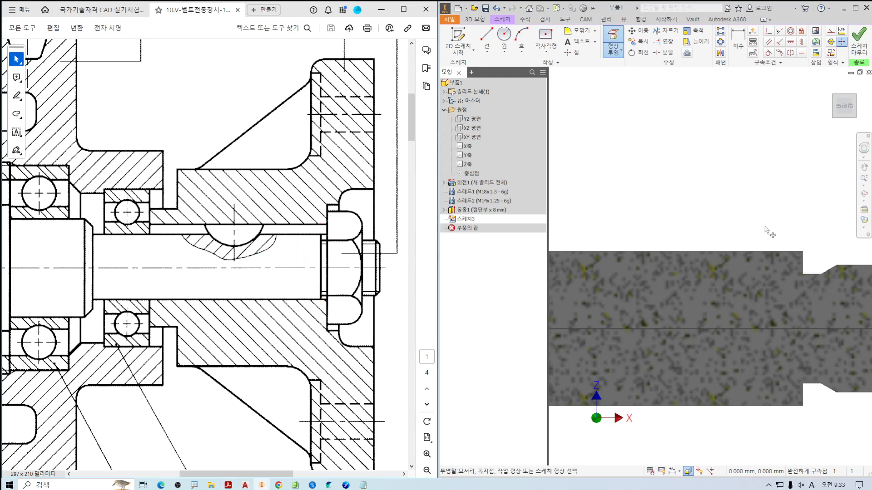
{"action": "left_click", "coordinate": [803, 259]}
{"action": "left_click", "coordinate": [687, 52]}
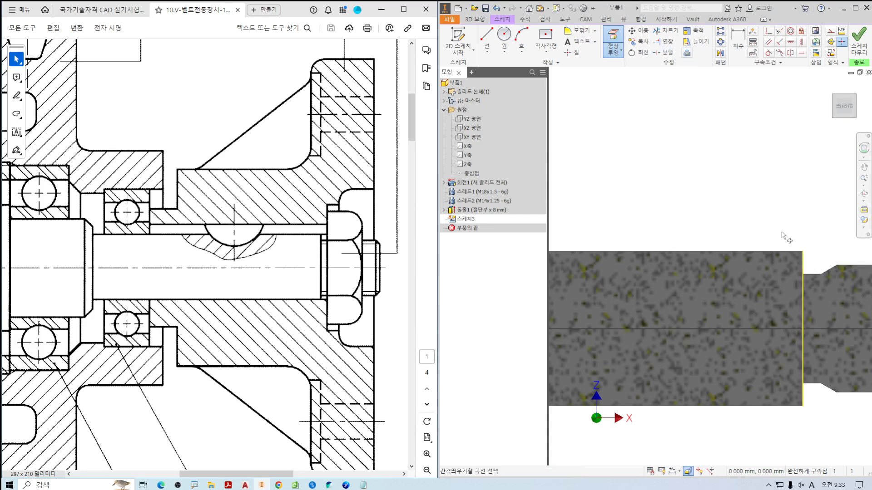
{"action": "left_click", "coordinate": [802, 268]}
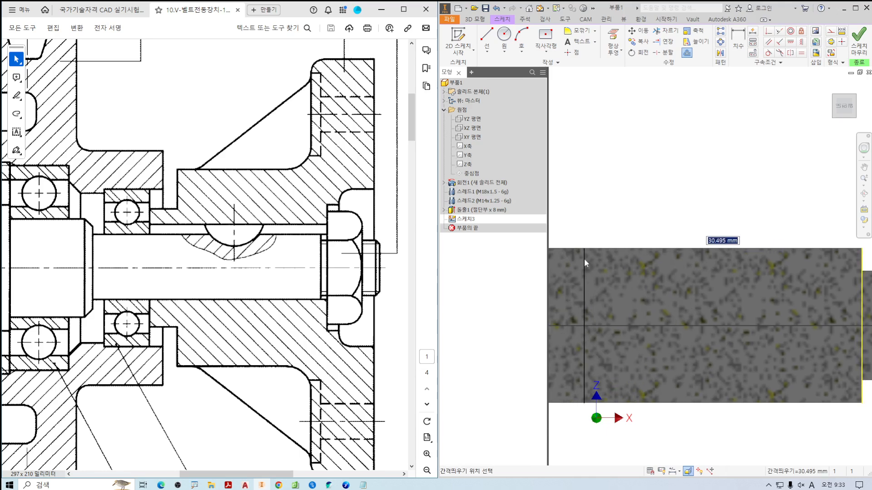
{"action": "type", "text": "22"}
{"action": "key", "text": "Return"}
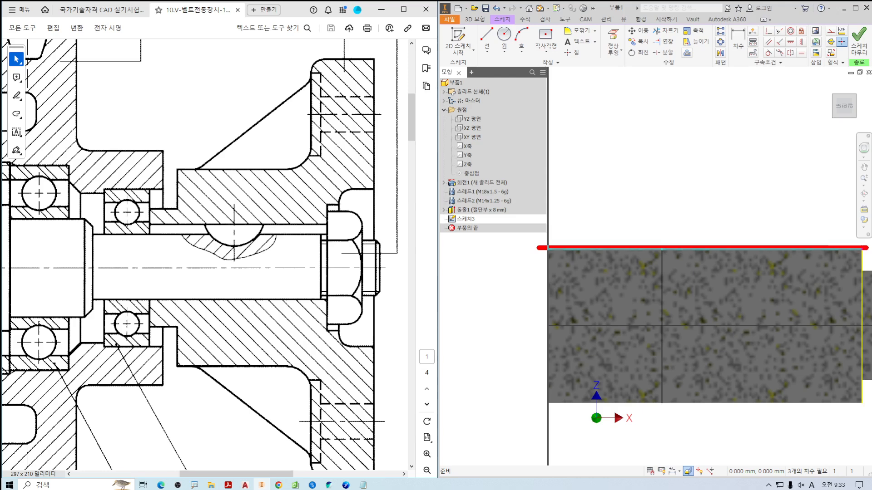
Project the upper silhouette edge of the long cylindrical shaft section into the key seat sketch.
{"action": "left_click", "coordinate": [616, 34]}
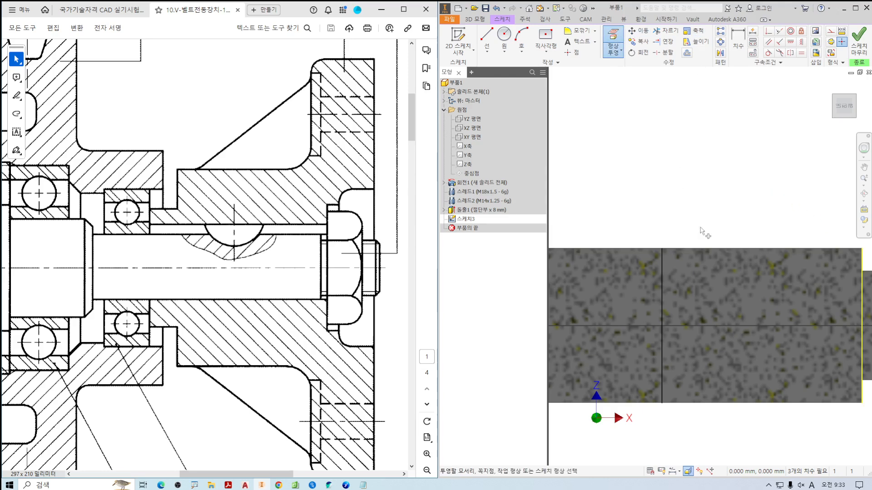
{"action": "left_click", "coordinate": [703, 250]}
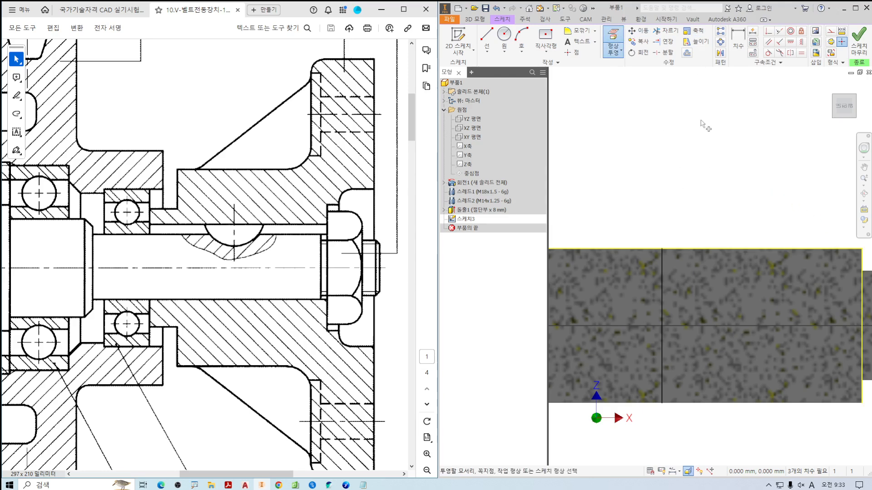
{"action": "key", "text": "Escape"}
{"action": "scroll", "coordinate": [691, 173], "scroll_direction": "down", "scroll_amount": 2}
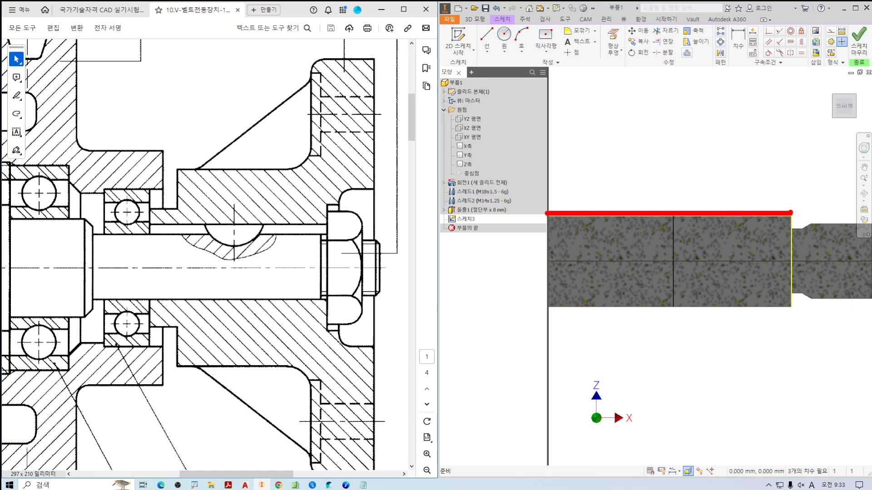
{"action": "left_click_drag", "start_coordinate": [789, 212], "coordinate": [790, 318]}
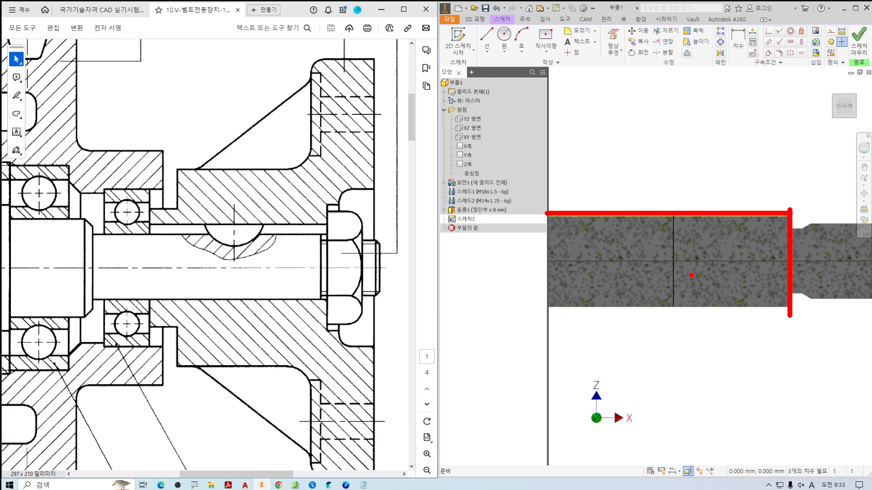
{"action": "key", "text": "Escape"}
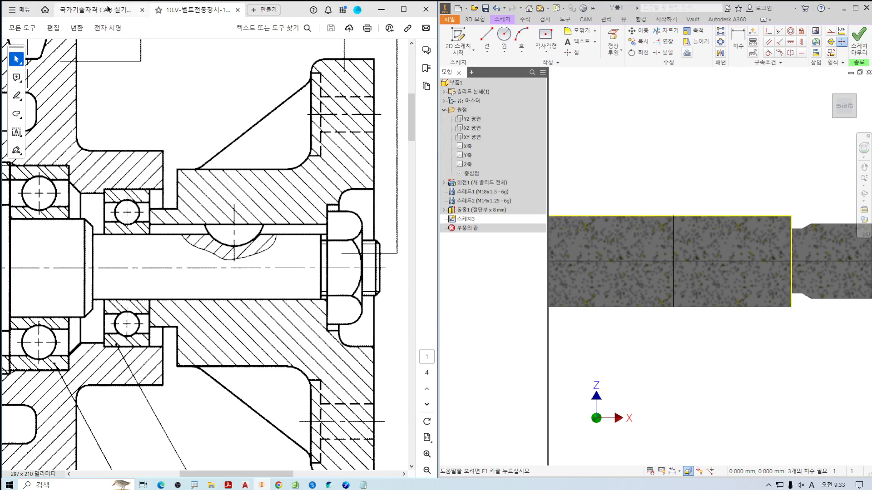
Search the CAD standards document for "반달 키" to find the half-round key tables.
{"action": "left_click", "coordinate": [117, 11]}
{"action": "left_click_drag", "start_coordinate": [275, 75], "coordinate": [232, 73]}
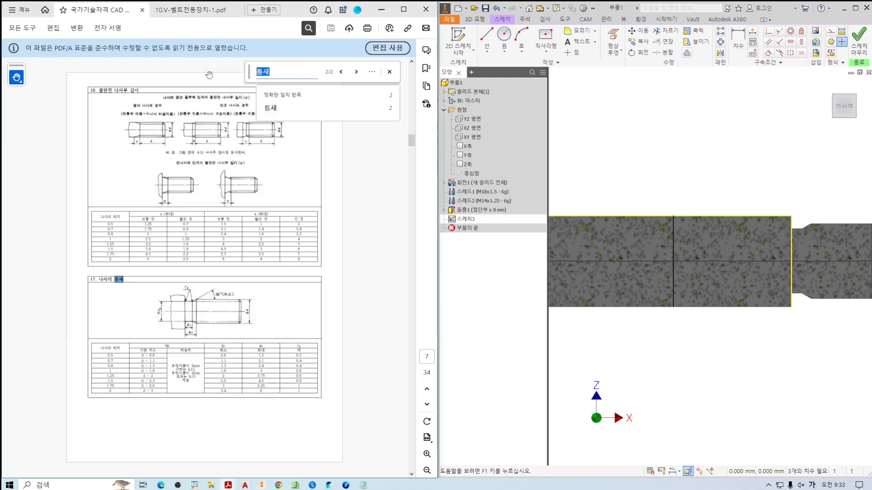
{"action": "type", "text": "반달키"}
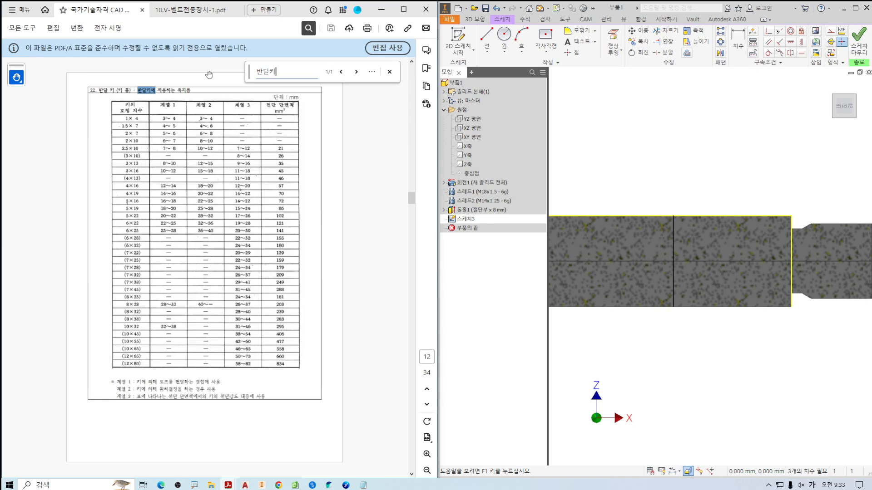
{"action": "scroll", "coordinate": [226, 196], "scroll_direction": "up", "scroll_amount": 2}
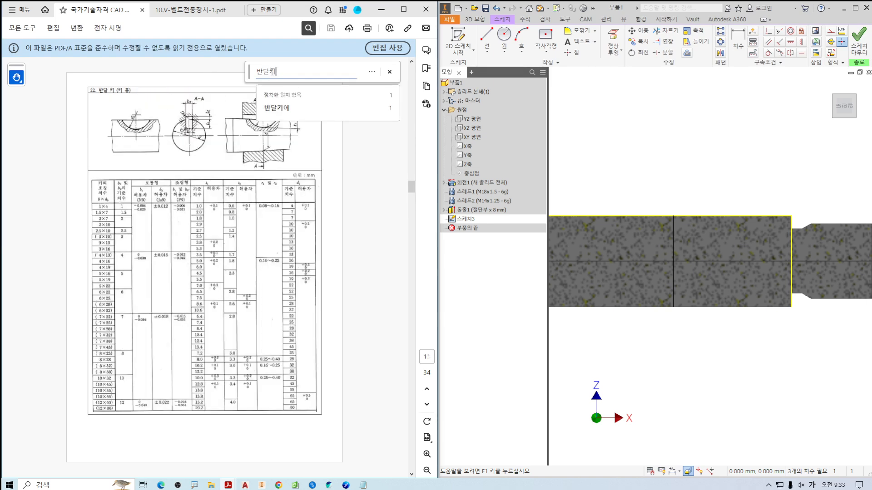
{"action": "key", "text": "Return"}
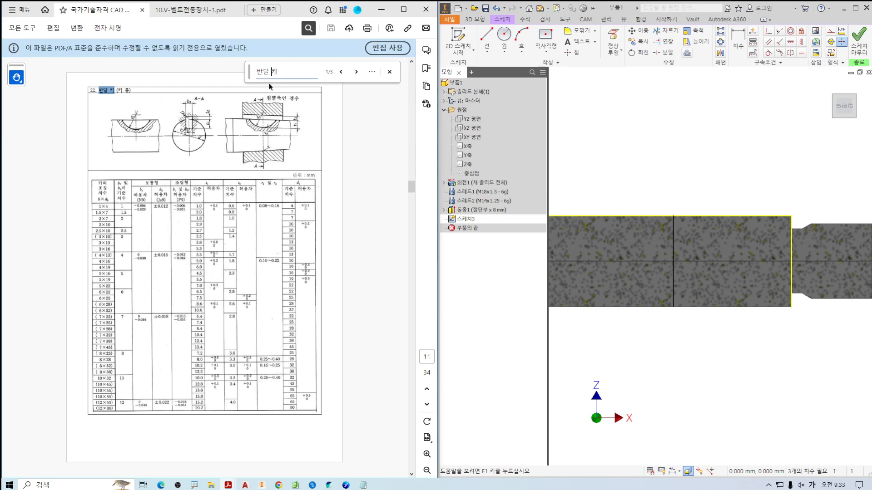
Compare the half-round key seat dimension table with the table of applicable shaft diameters for series 1 to 3.
{"action": "mouse_move", "coordinate": [232, 260]}
{"action": "left_mouse_down"}
{"action": "mouse_move", "coordinate": [116, 264]}
{"action": "mouse_move", "coordinate": [332, 173]}
{"action": "mouse_move", "coordinate": [220, 283]}
{"action": "left_mouse_up"}
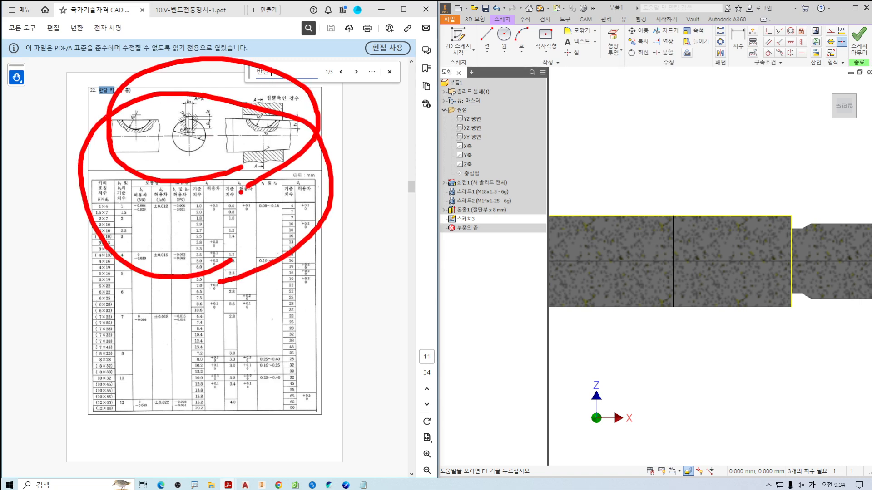
{"action": "scroll", "coordinate": [216, 226], "scroll_direction": "down", "scroll_amount": 3}
{"action": "mouse_move", "coordinate": [252, 248]}
{"action": "left_mouse_down"}
{"action": "mouse_move", "coordinate": [156, 245]}
{"action": "mouse_move", "coordinate": [247, 216]}
{"action": "left_mouse_up"}
{"action": "scroll", "coordinate": [234, 236], "scroll_direction": "up", "scroll_amount": 3}
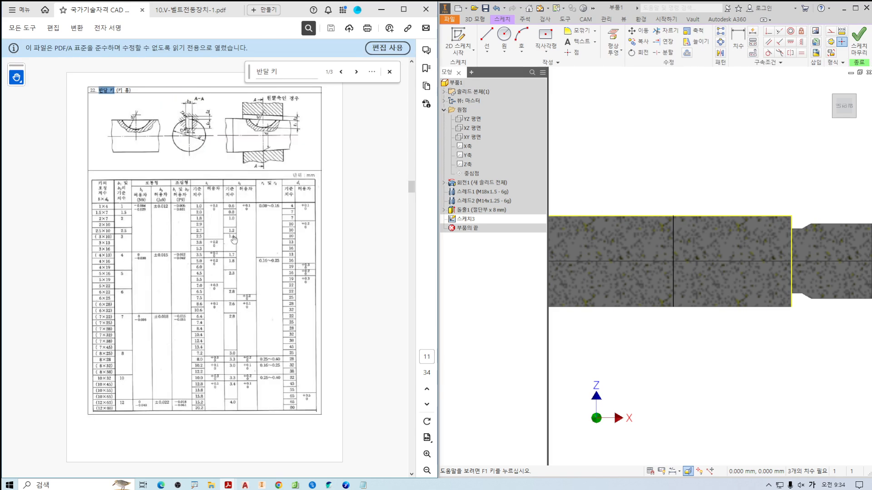
{"action": "mouse_move", "coordinate": [218, 375]}
{"action": "left_mouse_down"}
{"action": "mouse_move", "coordinate": [164, 387]}
{"action": "mouse_move", "coordinate": [205, 59]}
{"action": "mouse_move", "coordinate": [237, 317]}
{"action": "left_mouse_up"}
{"action": "scroll", "coordinate": [232, 292], "scroll_direction": "down", "scroll_amount": 2}
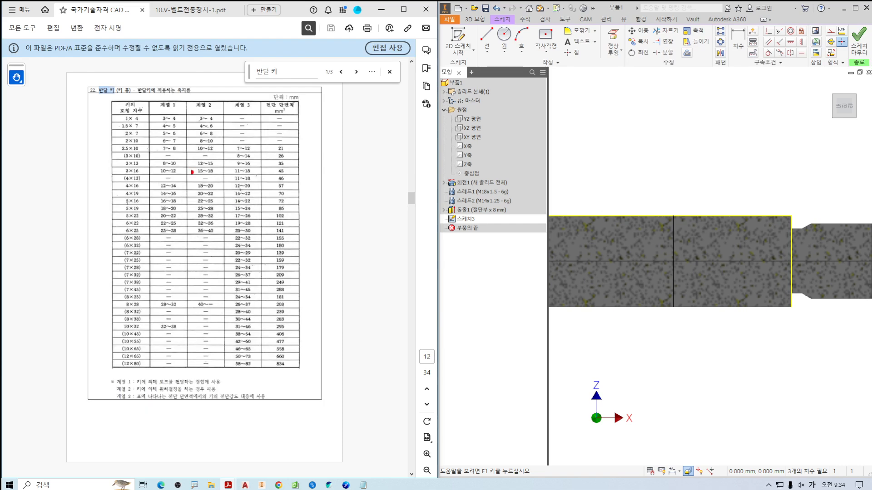
{"action": "mouse_move", "coordinate": [158, 86]}
{"action": "left_mouse_down"}
{"action": "mouse_move", "coordinate": [169, 98]}
{"action": "mouse_move", "coordinate": [190, 81]}
{"action": "mouse_move", "coordinate": [216, 91]}
{"action": "mouse_move", "coordinate": [223, 79]}
{"action": "mouse_move", "coordinate": [258, 80]}
{"action": "left_mouse_up"}
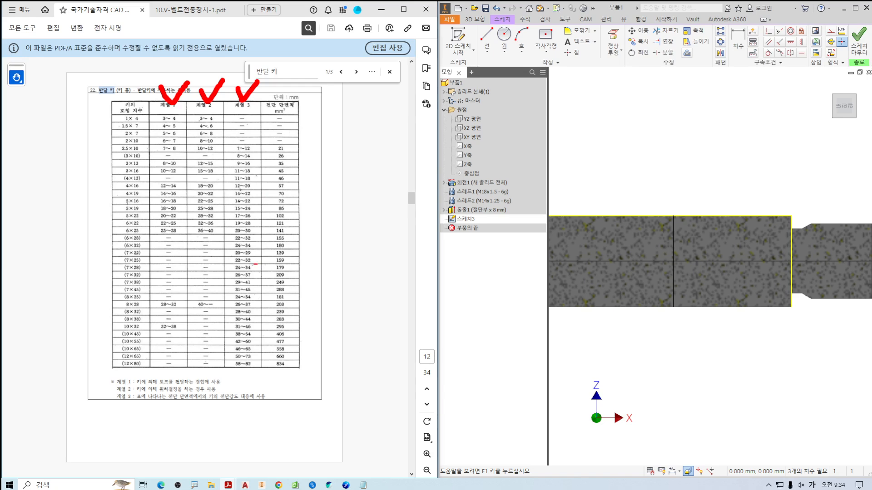
{"action": "mouse_move", "coordinate": [253, 278]}
{"action": "left_mouse_down"}
{"action": "mouse_move", "coordinate": [217, 53]}
{"action": "mouse_move", "coordinate": [250, 287]}
{"action": "left_mouse_up"}
{"action": "scroll", "coordinate": [205, 227], "scroll_direction": "up", "scroll_amount": 3}
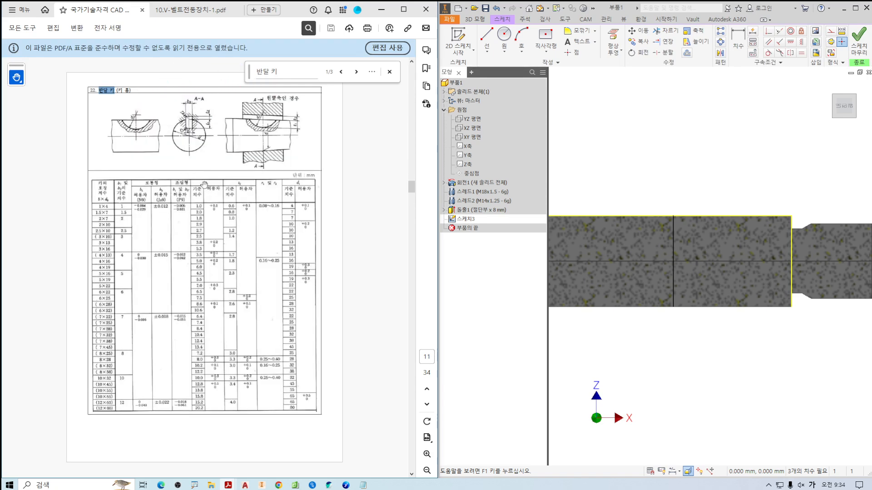
Examine the enlarged half-round key seat figure and the t1 depth it defines in the dimension table.
{"action": "scroll", "coordinate": [204, 185], "scroll_direction": "up", "scroll_amount": 3, "text": "ctrl"}
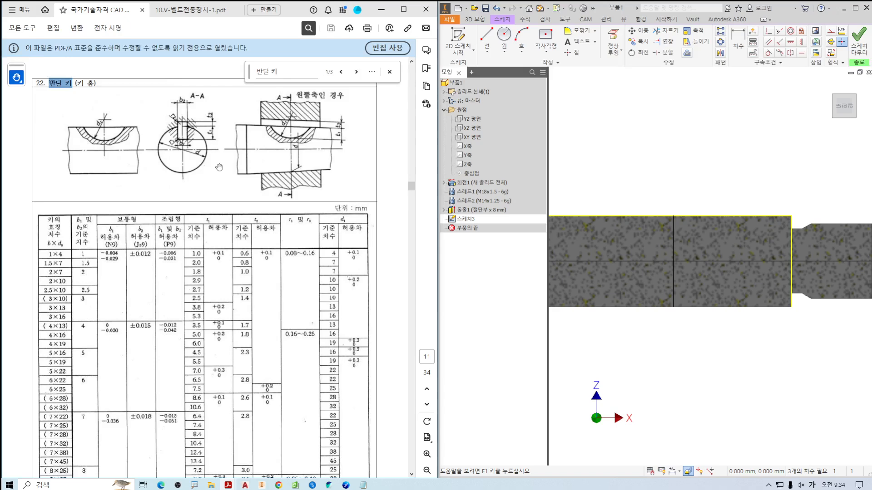
{"action": "scroll", "coordinate": [219, 167], "scroll_direction": "up", "scroll_amount": 2, "text": "ctrl"}
{"action": "mouse_move", "coordinate": [212, 194]}
{"action": "left_mouse_down"}
{"action": "mouse_move", "coordinate": [215, 218]}
{"action": "mouse_move", "coordinate": [222, 168]}
{"action": "left_mouse_up"}
{"action": "scroll", "coordinate": [222, 168], "scroll_direction": "down", "scroll_amount": 2, "text": "ctrl"}
{"action": "mouse_move", "coordinate": [234, 333]}
{"action": "left_mouse_down"}
{"action": "mouse_move", "coordinate": [188, 123]}
{"action": "mouse_move", "coordinate": [237, 295]}
{"action": "left_mouse_up"}
{"action": "key", "text": "Escape"}
Examine the key seat's depth from the shaft surface to the bottom of its arc in the assembly drawing.
{"action": "left_click", "coordinate": [183, 13]}
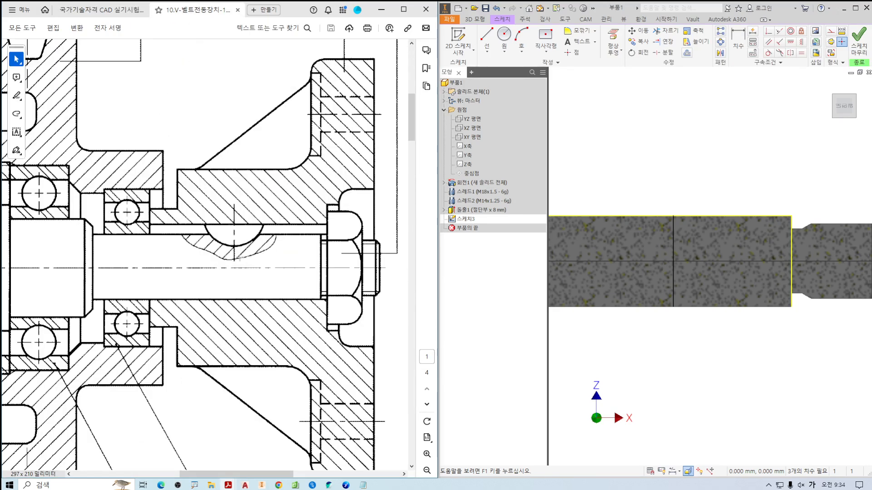
{"action": "right_click", "coordinate": [291, 195]}
{"action": "left_click", "coordinate": [372, 191]}
{"action": "scroll", "coordinate": [259, 241], "scroll_direction": "up", "scroll_amount": 3, "text": "ctrl"}
{"action": "left_click_drag", "start_coordinate": [97, 221], "coordinate": [307, 220]}
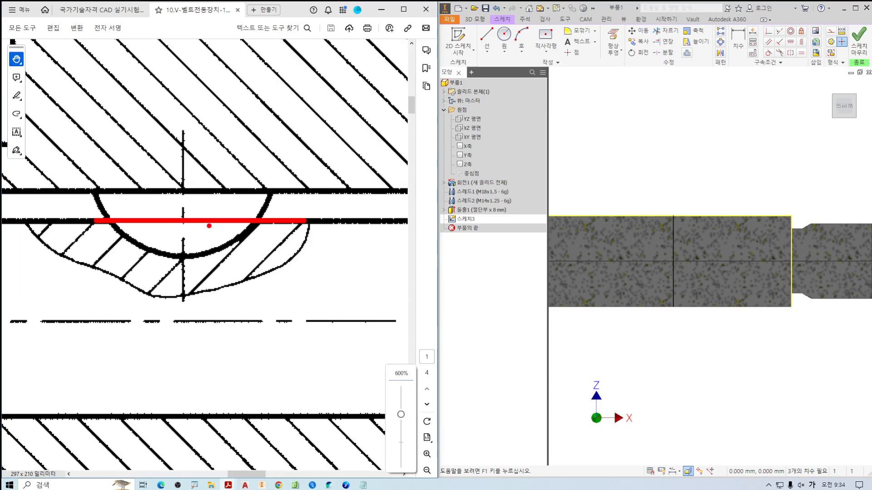
{"action": "mouse_move", "coordinate": [184, 221]}
{"action": "left_mouse_down"}
{"action": "mouse_move", "coordinate": [183, 256]}
{"action": "mouse_move", "coordinate": [197, 242]}
{"action": "left_mouse_up"}
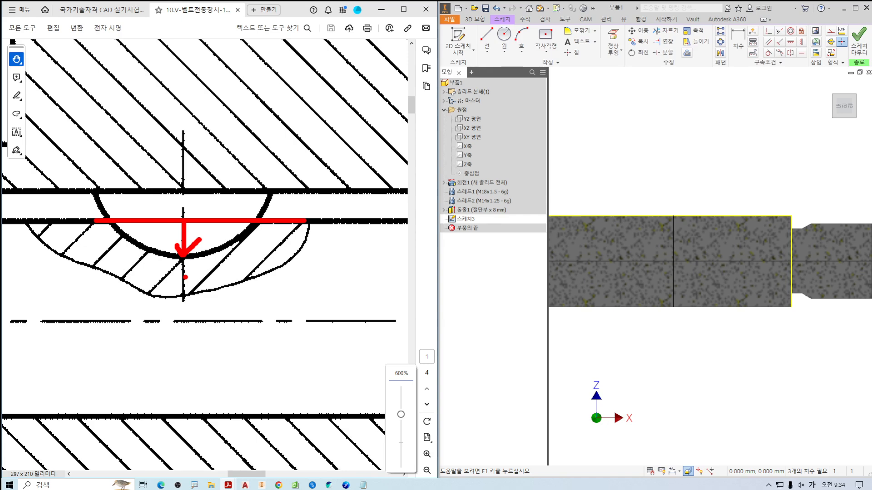
{"action": "key", "text": "Escape"}
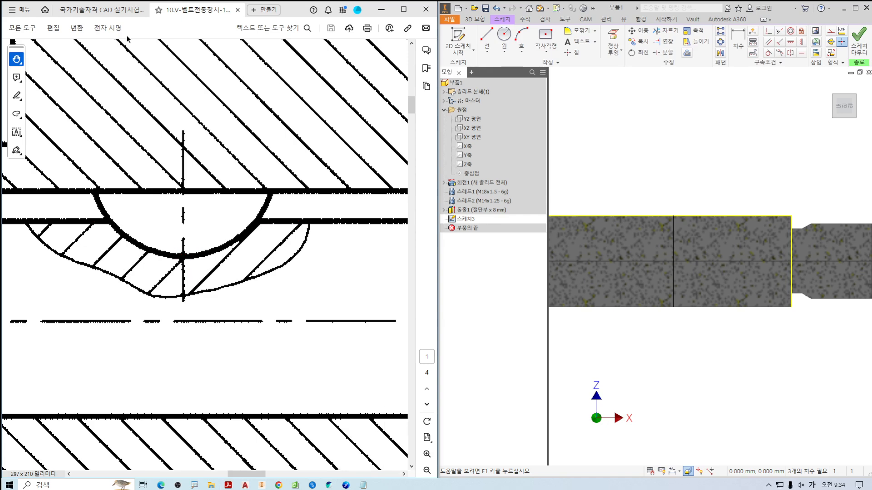
Look up the t1 seat depth in the half-round key table and examine the 4×13 key's row.
{"action": "left_click", "coordinate": [104, 11]}
{"action": "scroll", "coordinate": [170, 290], "scroll_direction": "down", "scroll_amount": 3}
{"action": "scroll", "coordinate": [176, 185], "scroll_direction": "up", "scroll_amount": 2, "text": "ctrl"}
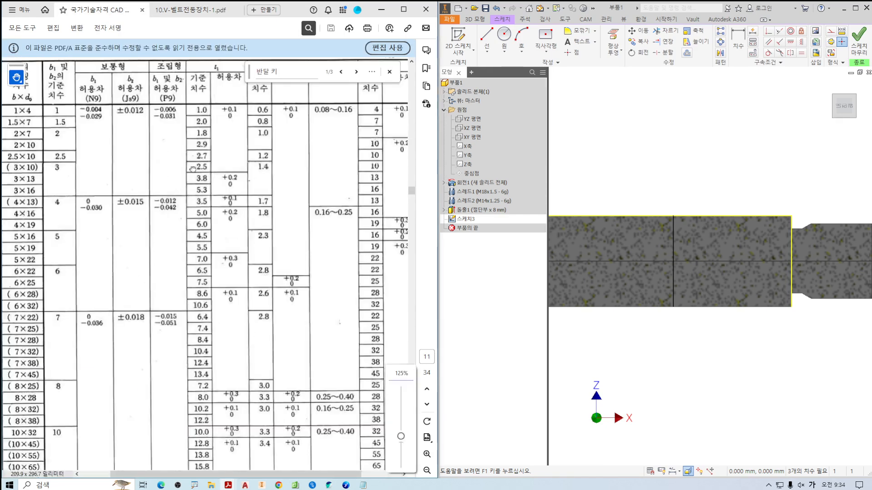
{"action": "scroll", "coordinate": [181, 182], "scroll_direction": "up", "scroll_amount": 5}
{"action": "key", "text": "ctrl+2"}
{"action": "left_click_drag", "start_coordinate": [226, 158], "coordinate": [234, 171]}
{"action": "mouse_move", "coordinate": [220, 274]}
{"action": "left_mouse_down"}
{"action": "mouse_move", "coordinate": [226, 253]}
{"action": "mouse_move", "coordinate": [227, 272]}
{"action": "left_mouse_up"}
{"action": "scroll", "coordinate": [223, 293], "scroll_direction": "down", "scroll_amount": 3}
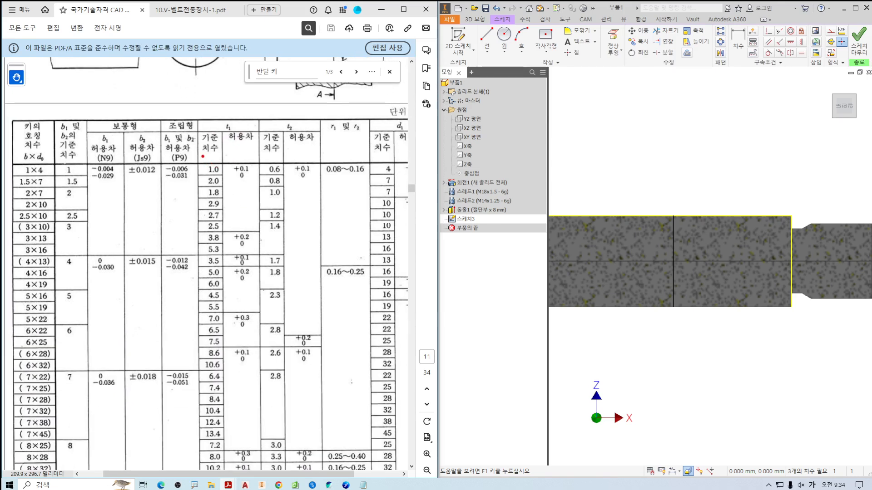
{"action": "left_click_drag", "start_coordinate": [203, 156], "coordinate": [201, 262]}
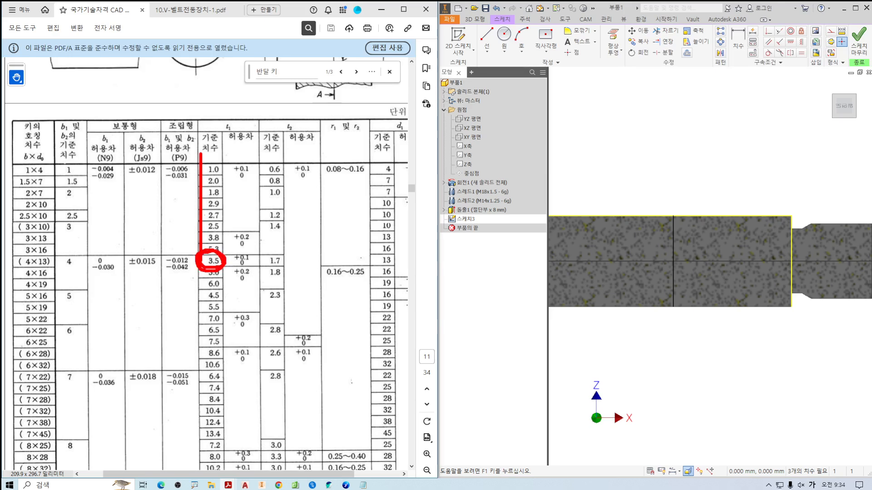
{"action": "left_click_drag", "start_coordinate": [210, 248], "coordinate": [225, 255]}
{"action": "mouse_move", "coordinate": [18, 252]}
{"action": "left_mouse_down"}
{"action": "mouse_move", "coordinate": [162, 268]}
{"action": "mouse_move", "coordinate": [431, 268]}
{"action": "left_mouse_up"}
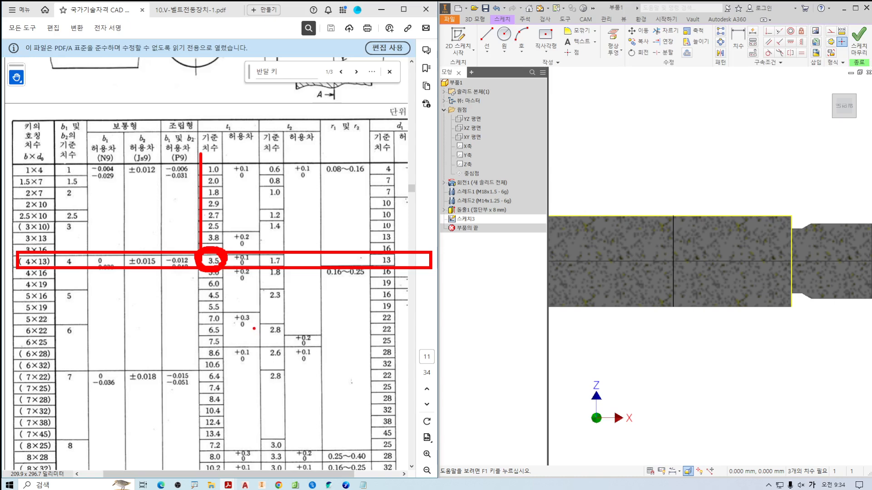
{"action": "key", "text": "Escape"}
Read the series 1 to 3 notes under the applicable shaft diameter table and relate the torque-transmitting series to the shaft.
{"action": "scroll", "coordinate": [225, 308], "scroll_direction": "down", "scroll_amount": 3, "text": "ctrl"}
{"action": "scroll", "coordinate": [220, 296], "scroll_direction": "down", "scroll_amount": 3}
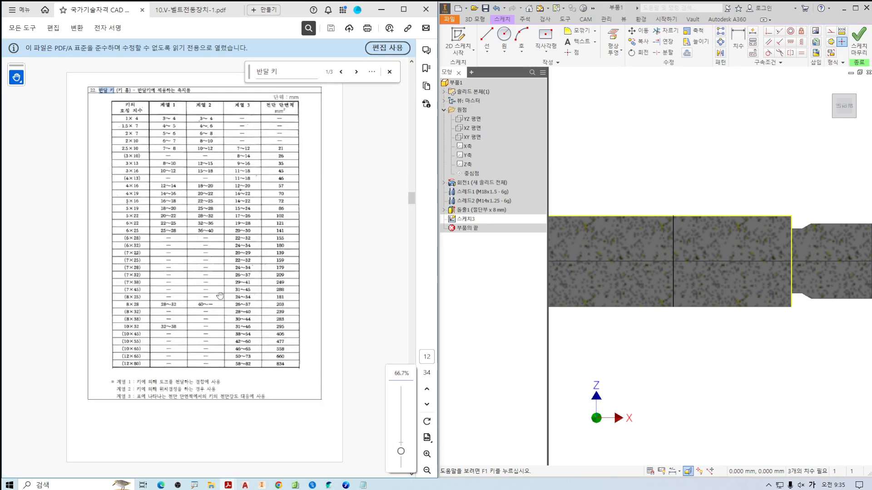
{"action": "scroll", "coordinate": [187, 298], "scroll_direction": "up", "scroll_amount": 3, "text": "ctrl"}
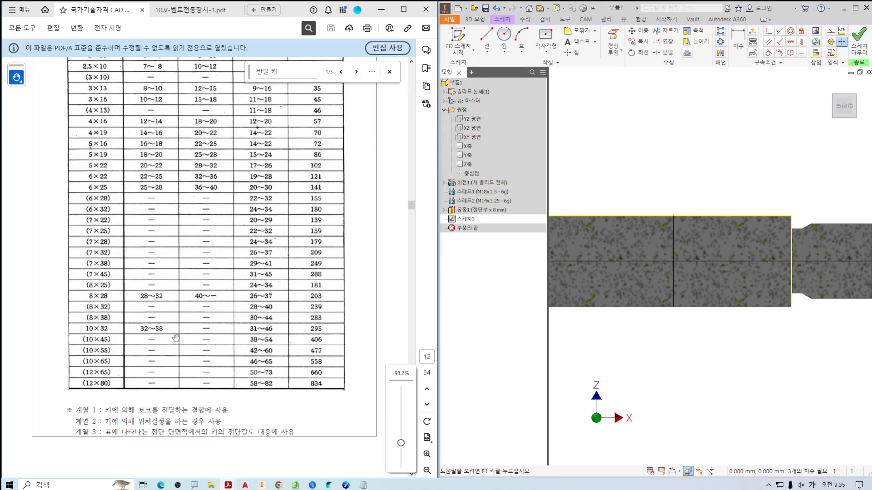
{"action": "scroll", "coordinate": [165, 363], "scroll_direction": "down", "scroll_amount": 5}
{"action": "scroll", "coordinate": [124, 309], "scroll_direction": "up", "scroll_amount": 3, "text": "ctrl"}
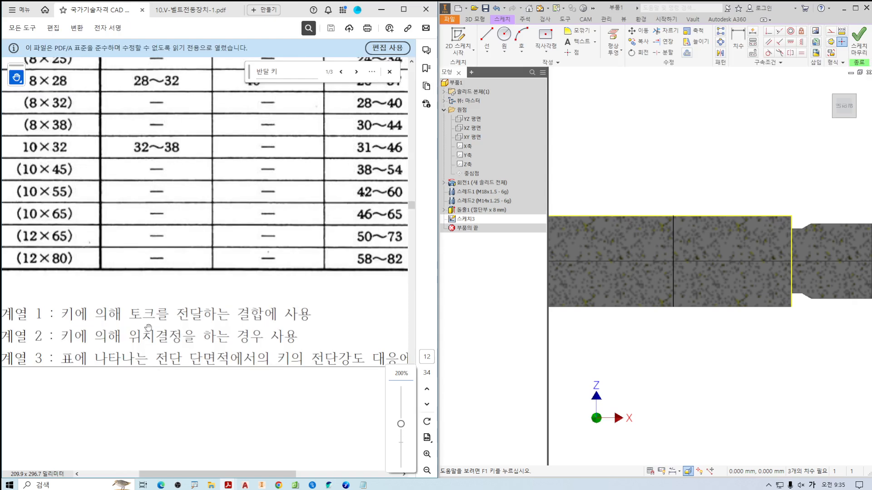
{"action": "mouse_move", "coordinate": [64, 298]}
{"action": "left_mouse_down"}
{"action": "mouse_move", "coordinate": [170, 298]}
{"action": "mouse_move", "coordinate": [123, 276]}
{"action": "mouse_move", "coordinate": [198, 283]}
{"action": "mouse_move", "coordinate": [170, 298]}
{"action": "mouse_move", "coordinate": [295, 297]}
{"action": "left_mouse_up"}
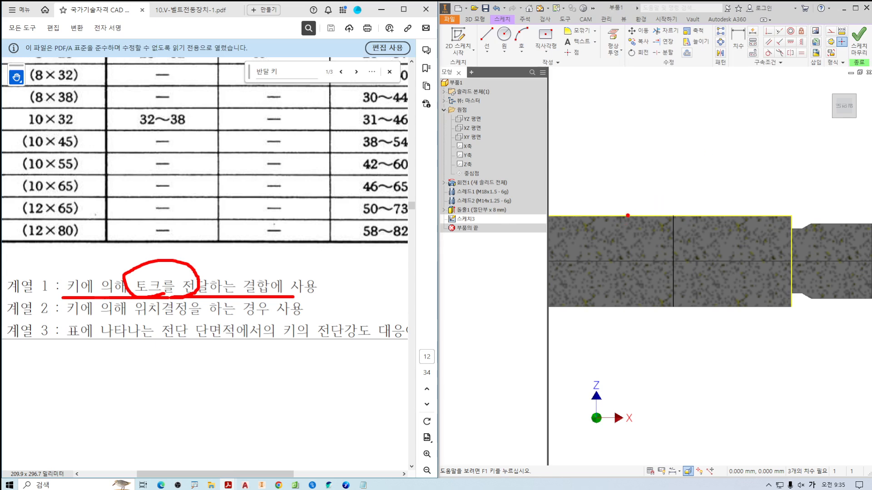
{"action": "left_click_drag", "start_coordinate": [625, 209], "coordinate": [700, 215]}
{"action": "left_click_drag", "start_coordinate": [595, 135], "coordinate": [743, 367]}
{"action": "mouse_move", "coordinate": [538, 210]}
{"action": "left_mouse_down"}
{"action": "mouse_move", "coordinate": [551, 314]}
{"action": "mouse_move", "coordinate": [494, 294]}
{"action": "left_mouse_up"}
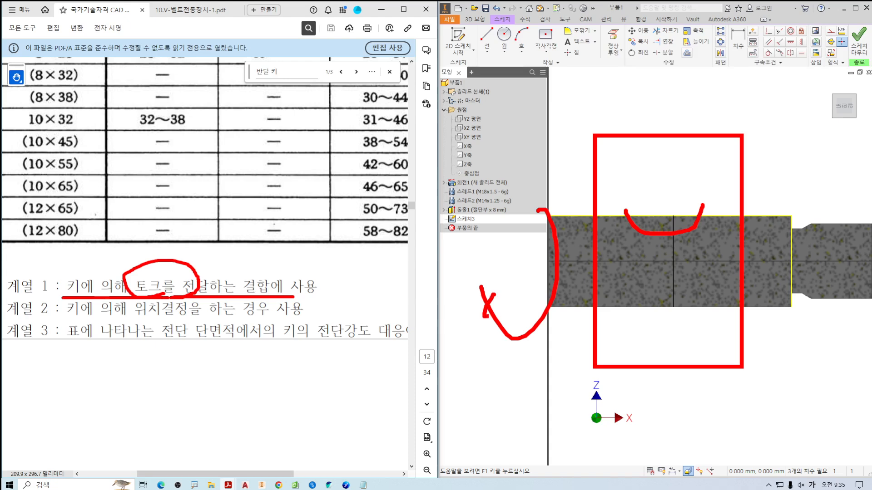
{"action": "mouse_move", "coordinate": [668, 215]}
{"action": "left_mouse_down"}
{"action": "mouse_move", "coordinate": [649, 222]}
{"action": "mouse_move", "coordinate": [662, 199]}
{"action": "left_mouse_up"}
{"action": "mouse_move", "coordinate": [654, 109]}
{"action": "left_mouse_down"}
{"action": "mouse_move", "coordinate": [764, 327]}
{"action": "mouse_move", "coordinate": [615, 322]}
{"action": "mouse_move", "coordinate": [640, 336]}
{"action": "left_mouse_up"}
{"action": "key", "text": "Escape"}
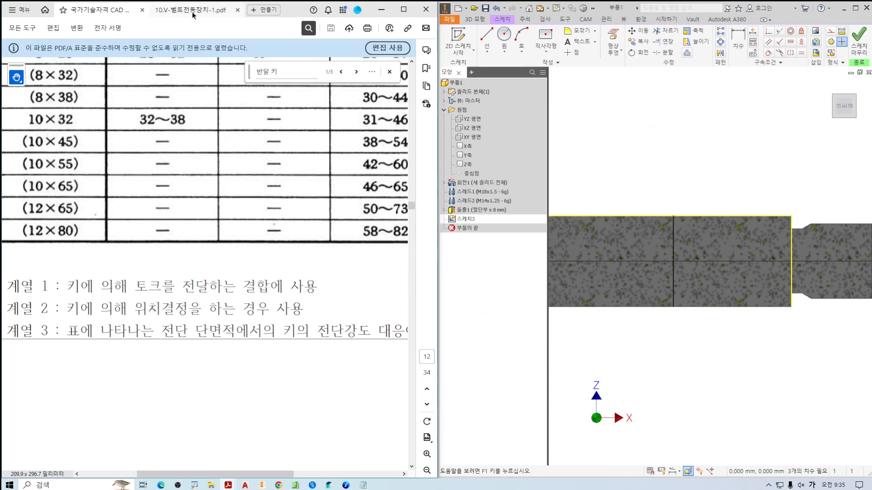
Examine how the half-round key joins the shaft to the body, and how the V-belt pulley is supported, in the assembly drawing.
{"action": "left_click", "coordinate": [192, 12]}
{"action": "mouse_move", "coordinate": [194, 237]}
{"action": "left_mouse_down"}
{"action": "mouse_move", "coordinate": [167, 260]}
{"action": "mouse_move", "coordinate": [252, 267]}
{"action": "mouse_move", "coordinate": [261, 247]}
{"action": "left_mouse_up"}
{"action": "scroll", "coordinate": [178, 262], "scroll_direction": "down", "scroll_amount": 5, "text": "ctrl"}
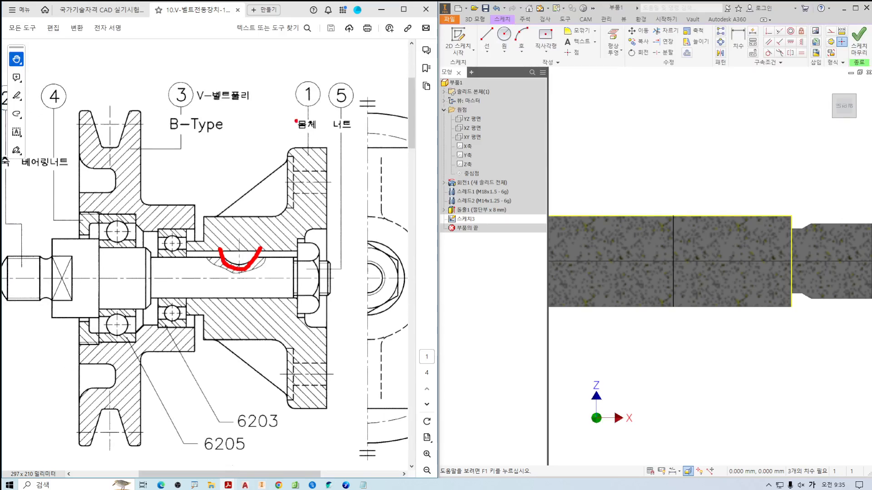
{"action": "mouse_move", "coordinate": [317, 131]}
{"action": "left_mouse_down"}
{"action": "mouse_move", "coordinate": [290, 119]}
{"action": "mouse_move", "coordinate": [319, 142]}
{"action": "left_mouse_up"}
{"action": "left_click_drag", "start_coordinate": [283, 93], "coordinate": [317, 90]}
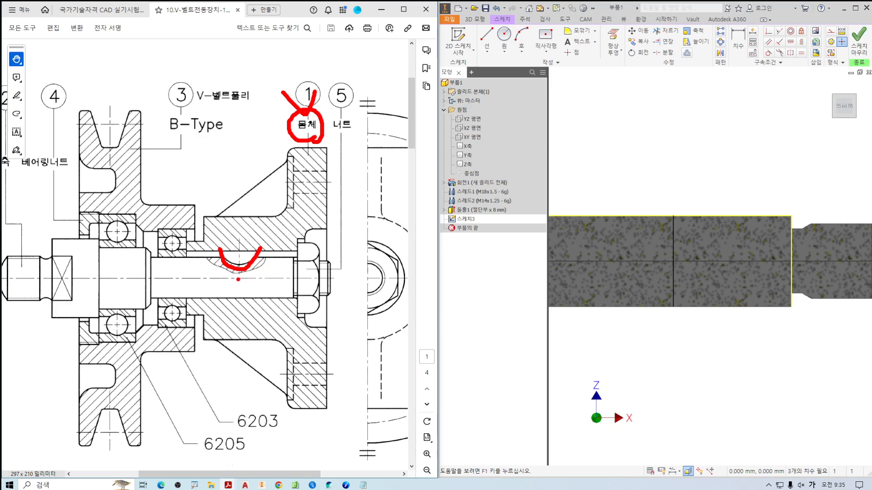
{"action": "mouse_move", "coordinate": [221, 275]}
{"action": "left_mouse_down"}
{"action": "mouse_move", "coordinate": [241, 295]}
{"action": "mouse_move", "coordinate": [213, 298]}
{"action": "mouse_move", "coordinate": [235, 297]}
{"action": "left_mouse_up"}
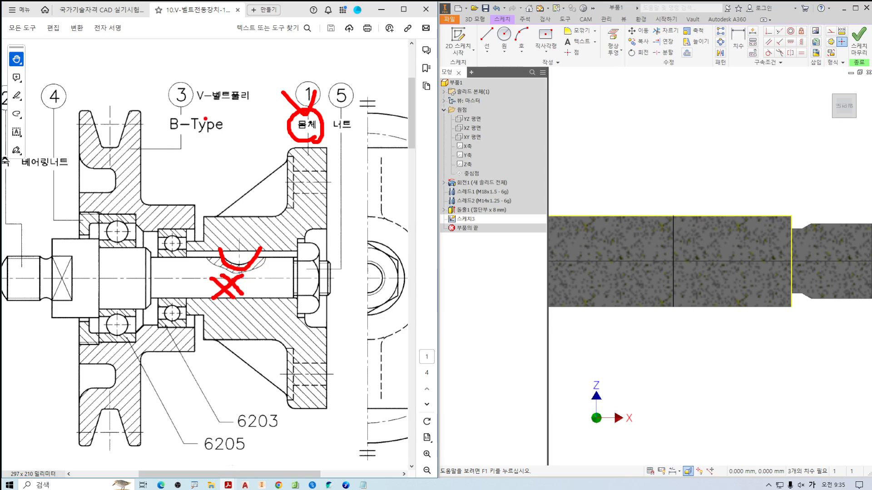
{"action": "left_click_drag", "start_coordinate": [175, 107], "coordinate": [191, 140]}
{"action": "mouse_move", "coordinate": [91, 183]}
{"action": "left_mouse_down"}
{"action": "mouse_move", "coordinate": [166, 262]}
{"action": "mouse_move", "coordinate": [88, 350]}
{"action": "mouse_move", "coordinate": [73, 385]}
{"action": "left_mouse_up"}
{"action": "left_click_drag", "start_coordinate": [91, 358], "coordinate": [127, 386]}
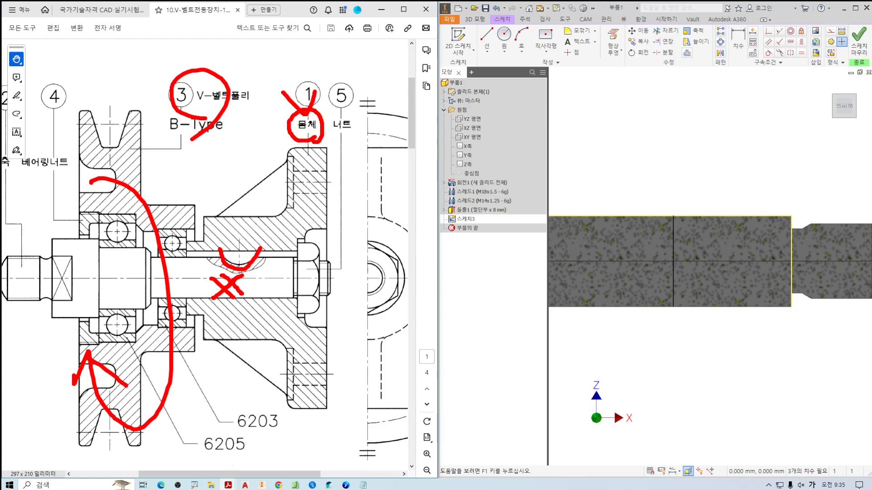
{"action": "left_click_drag", "start_coordinate": [261, 287], "coordinate": [249, 292]}
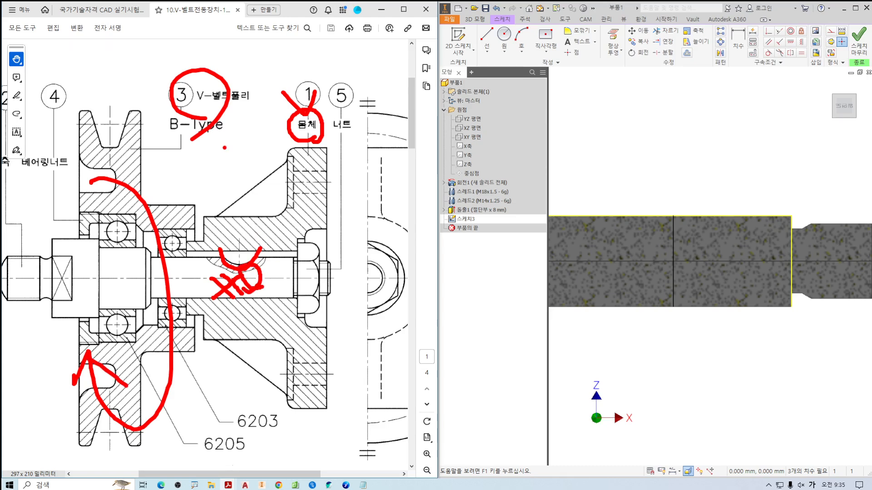
Read the series 1, 2 and 3 notes under the applicable shaft diameter table, comparing torque transmission, positioning and shear strength use.
{"action": "left_click", "coordinate": [102, 10]}
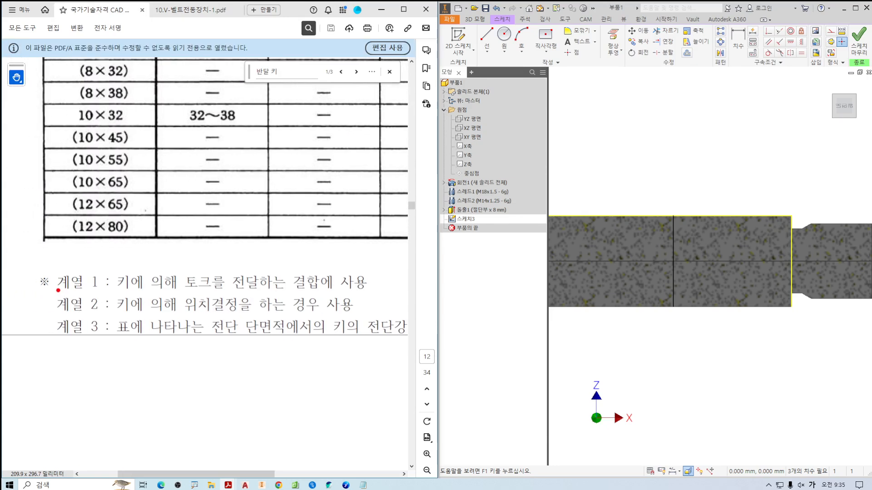
{"action": "left_click_drag", "start_coordinate": [58, 290], "coordinate": [354, 287]}
{"action": "mouse_move", "coordinate": [145, 268]}
{"action": "left_mouse_down"}
{"action": "mouse_move", "coordinate": [119, 287]}
{"action": "mouse_move", "coordinate": [160, 293]}
{"action": "left_mouse_up"}
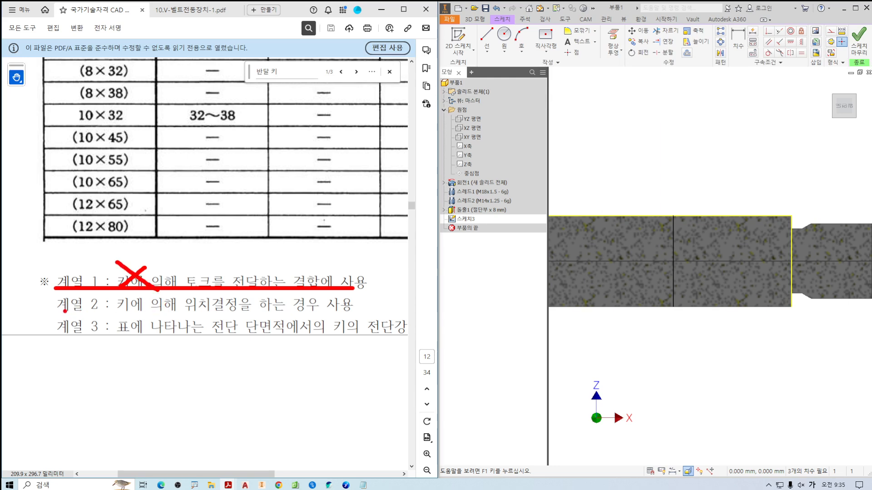
{"action": "mouse_move", "coordinate": [57, 311]}
{"action": "left_mouse_down"}
{"action": "mouse_move", "coordinate": [261, 311]}
{"action": "mouse_move", "coordinate": [203, 314]}
{"action": "left_mouse_up"}
{"action": "left_click_drag", "start_coordinate": [195, 291], "coordinate": [223, 314]}
{"action": "key", "text": "Escape"}
{"action": "scroll", "coordinate": [236, 329], "scroll_direction": "down", "scroll_amount": 3, "text": "ctrl"}
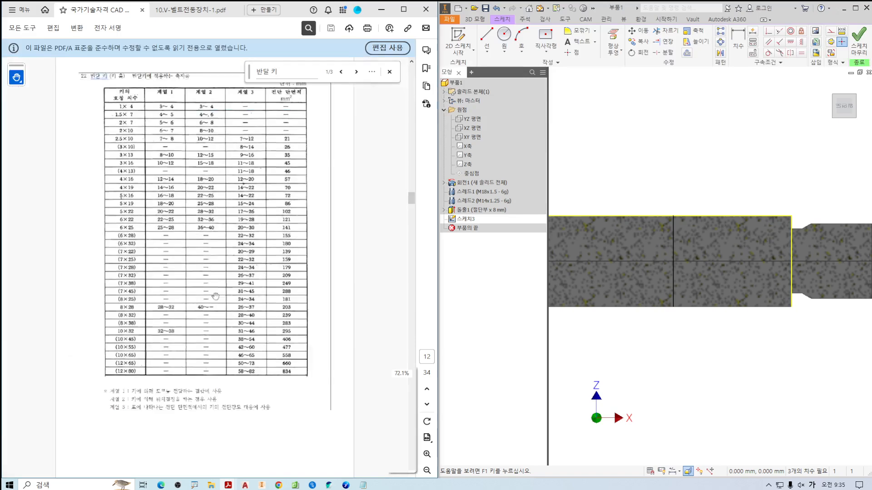
{"action": "scroll", "coordinate": [236, 371], "scroll_direction": "up", "scroll_amount": 3, "text": "ctrl"}
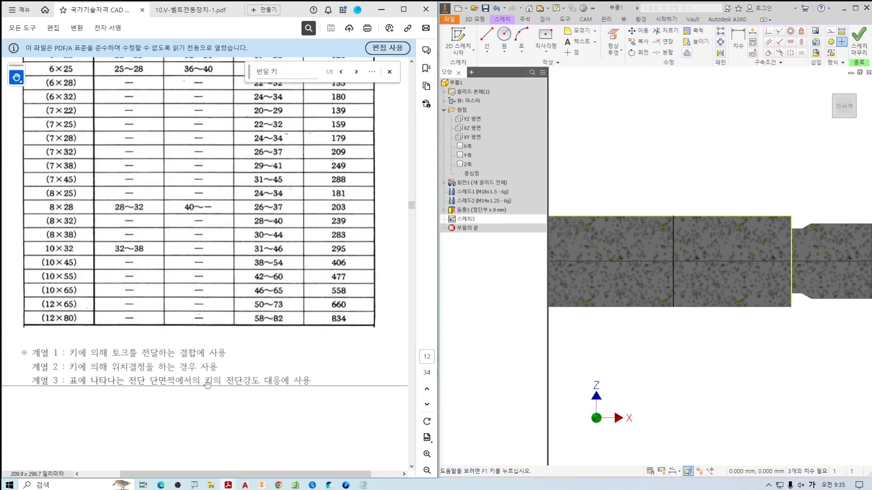
{"action": "mouse_move", "coordinate": [252, 390]}
{"action": "left_mouse_down"}
{"action": "mouse_move", "coordinate": [237, 393]}
{"action": "mouse_move", "coordinate": [254, 398]}
{"action": "left_mouse_up"}
{"action": "key", "text": "Escape"}
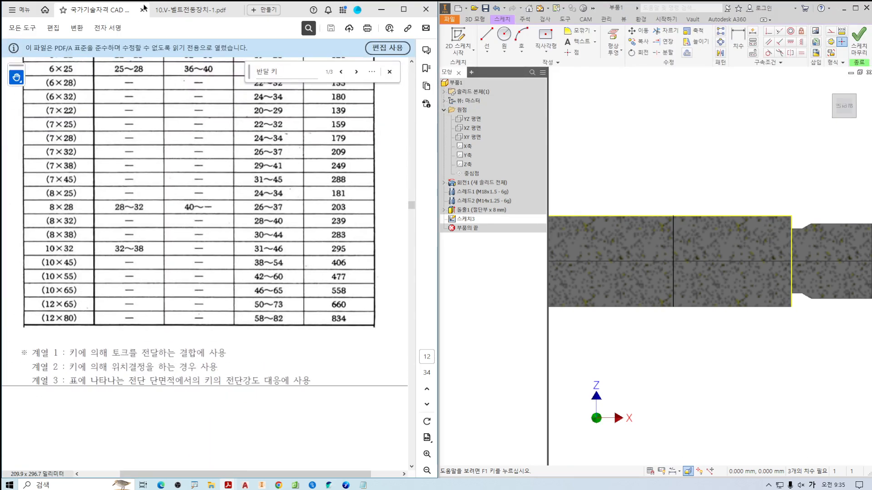
Examine the enlarged half-round key and its seat between the shaft and the body in the V-belt drive assembly drawing.
{"action": "left_click", "coordinate": [191, 9]}
{"action": "left_click_drag", "start_coordinate": [262, 272], "coordinate": [247, 256]}
{"action": "scroll", "coordinate": [247, 256], "scroll_direction": "up", "scroll_amount": 3, "text": "ctrl"}
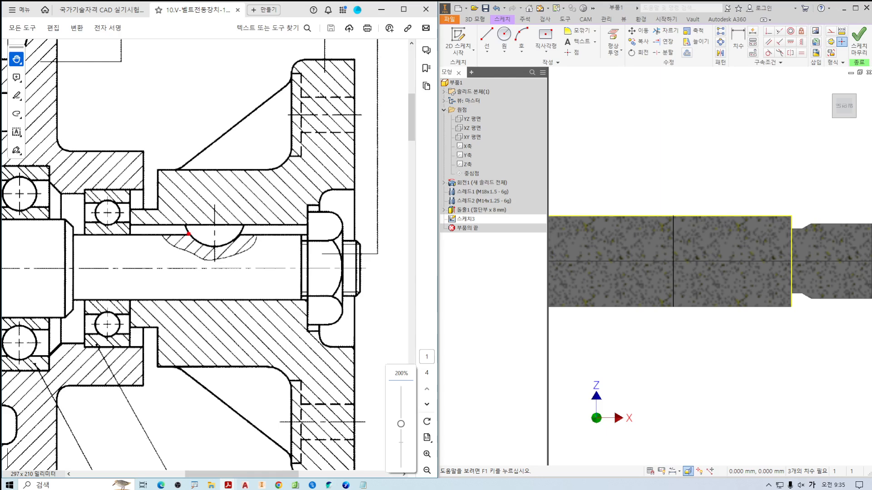
{"action": "left_click_drag", "start_coordinate": [187, 233], "coordinate": [231, 242]}
{"action": "left_click_drag", "start_coordinate": [34, 217], "coordinate": [42, 237]}
{"action": "left_click_drag", "start_coordinate": [132, 253], "coordinate": [108, 280]}
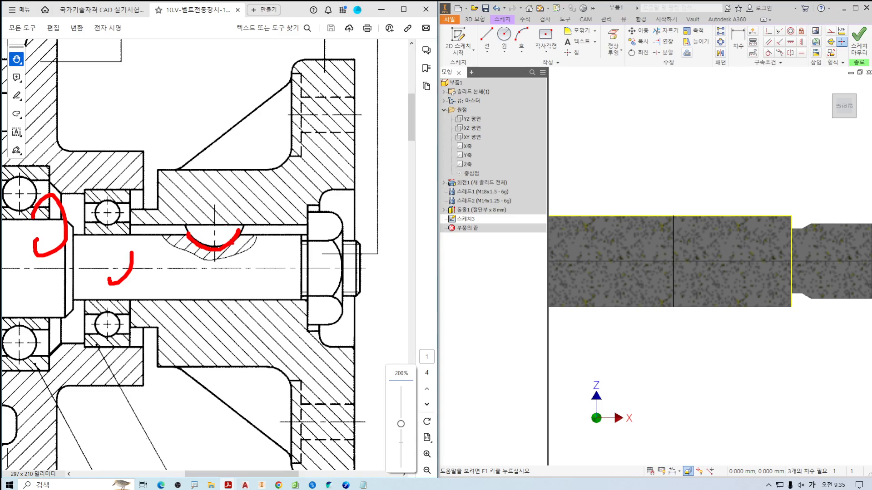
{"action": "mouse_move", "coordinate": [236, 243]}
{"action": "left_mouse_down"}
{"action": "mouse_move", "coordinate": [248, 196]}
{"action": "mouse_move", "coordinate": [213, 271]}
{"action": "mouse_move", "coordinate": [261, 245]}
{"action": "mouse_move", "coordinate": [241, 250]}
{"action": "left_mouse_up"}
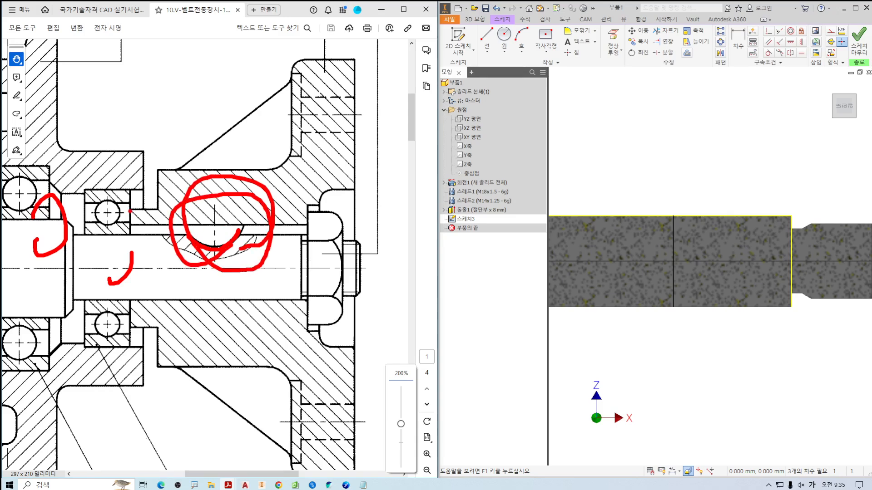
{"action": "key", "text": "Escape"}
Examine the series 3 shear strength note and relate it to the series 3 values in the applicable shaft diameter table.
{"action": "left_click", "coordinate": [102, 10]}
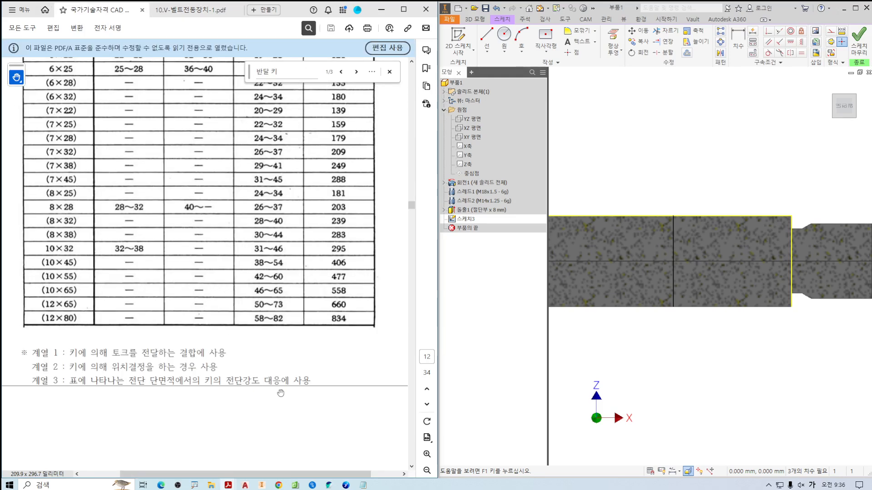
{"action": "mouse_move", "coordinate": [220, 369]}
{"action": "left_mouse_down"}
{"action": "mouse_move", "coordinate": [247, 386]}
{"action": "mouse_move", "coordinate": [319, 393]}
{"action": "left_mouse_up"}
{"action": "left_click_drag", "start_coordinate": [261, 349], "coordinate": [291, 338]}
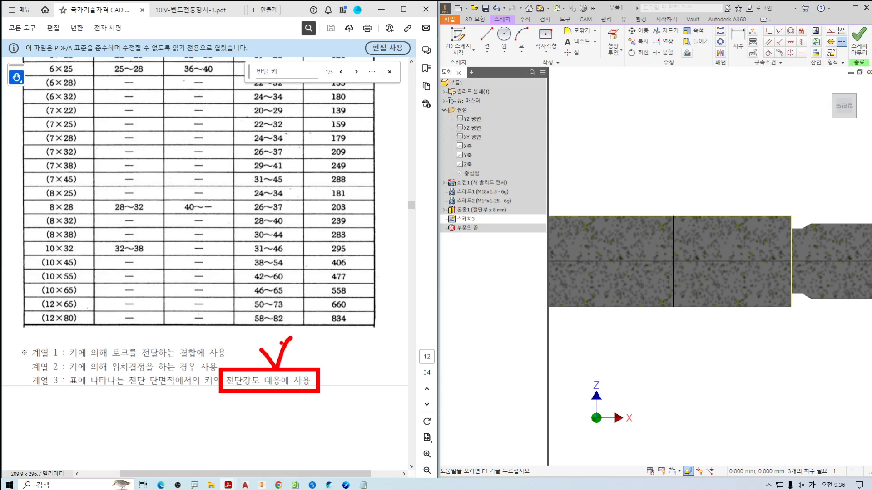
{"action": "mouse_move", "coordinate": [302, 396]}
{"action": "left_mouse_down"}
{"action": "mouse_move", "coordinate": [239, 399]}
{"action": "mouse_move", "coordinate": [281, 395]}
{"action": "left_mouse_up"}
{"action": "key", "text": "Escape"}
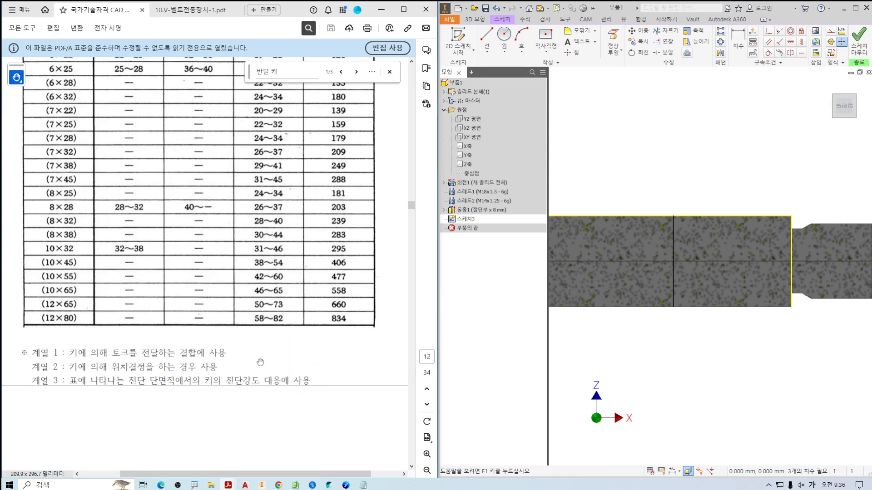
{"action": "left_click_drag", "start_coordinate": [244, 262], "coordinate": [247, 274]}
{"action": "mouse_move", "coordinate": [274, 403]}
{"action": "left_mouse_down"}
{"action": "mouse_move", "coordinate": [214, 385]}
{"action": "mouse_move", "coordinate": [297, 407]}
{"action": "left_mouse_up"}
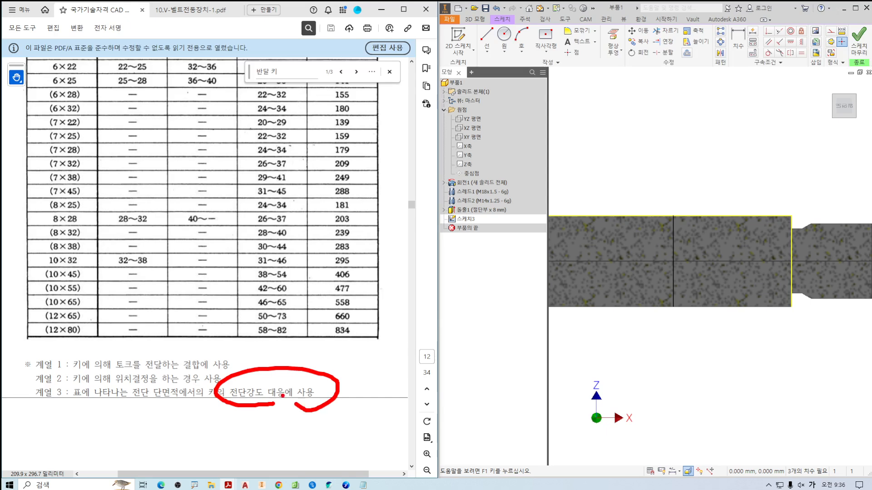
{"action": "left_click_drag", "start_coordinate": [256, 344], "coordinate": [287, 339]}
{"action": "key", "text": "Escape"}
{"action": "left_click_drag", "start_coordinate": [240, 215], "coordinate": [270, 323]}
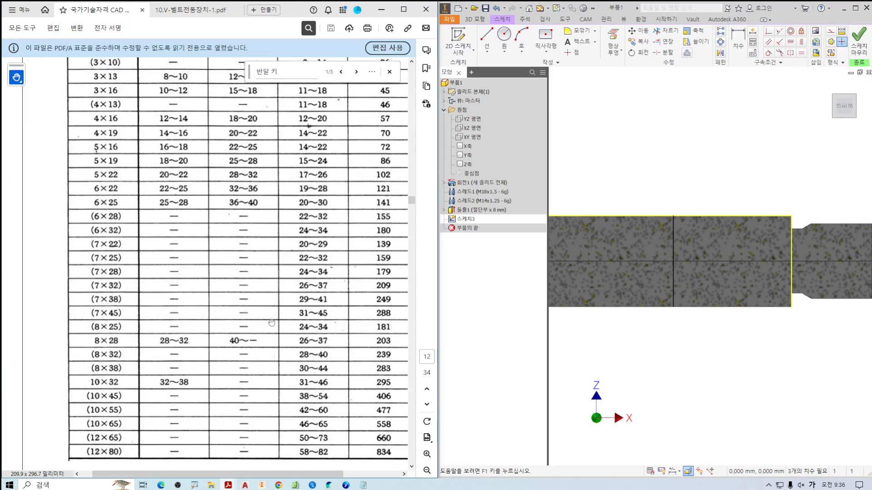
{"action": "scroll", "coordinate": [261, 297], "scroll_direction": "down", "scroll_amount": 5, "text": "ctrl"}
{"action": "key", "text": "ctrl+2"}
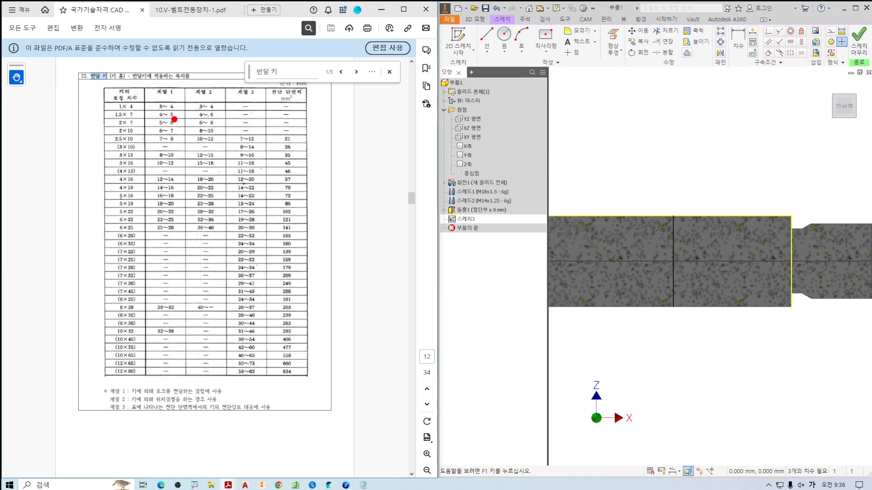
Examine the half-round key seat figure on page 11, focusing on where the key crosses the shaft surface in section A-A.
{"action": "left_click", "coordinate": [186, 10]}
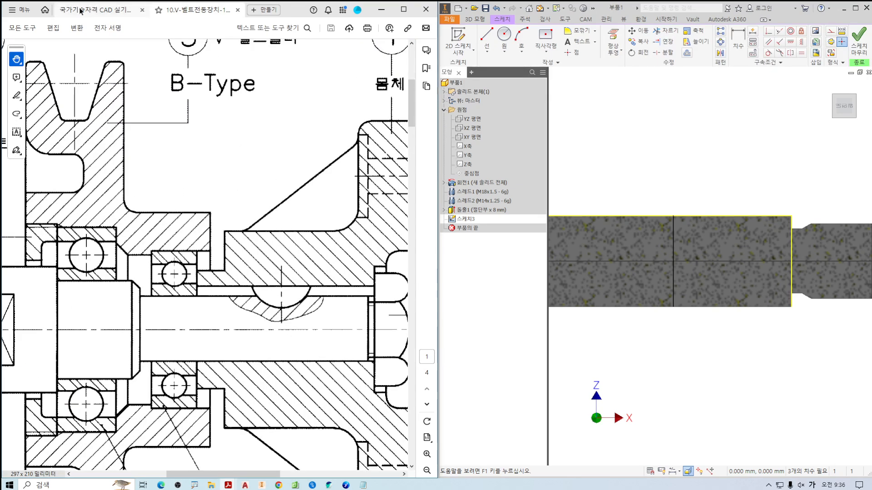
{"action": "key", "text": "ctrl+Tab"}
{"action": "scroll", "coordinate": [215, 218], "scroll_direction": "down", "scroll_amount": 3, "text": "ctrl"}
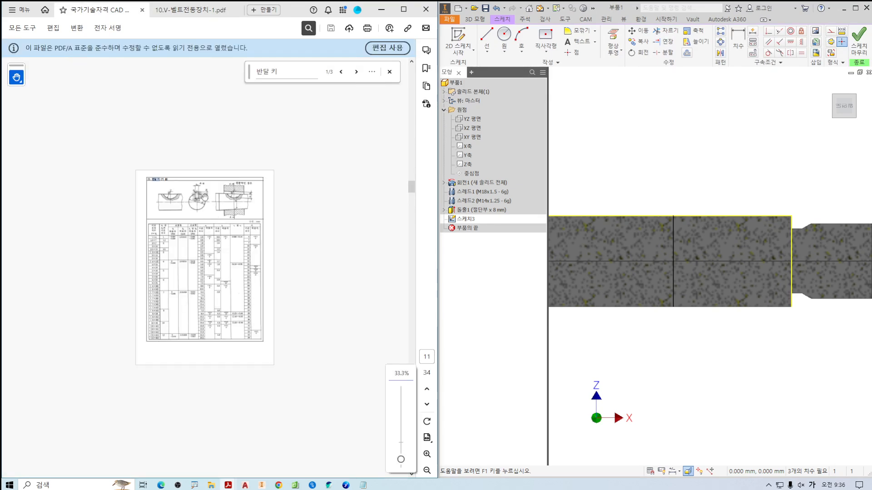
{"action": "scroll", "coordinate": [215, 218], "scroll_direction": "up", "scroll_amount": 4, "text": "ctrl"}
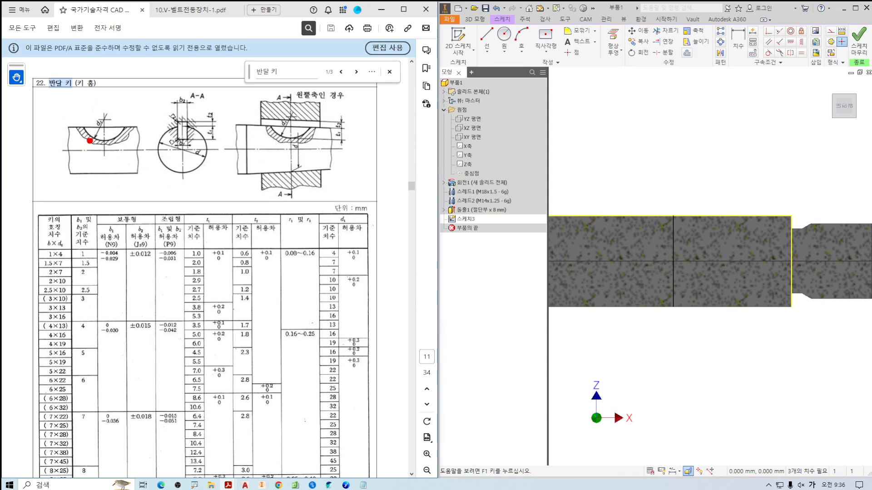
{"action": "mouse_move", "coordinate": [88, 214]}
{"action": "left_mouse_down"}
{"action": "mouse_move", "coordinate": [80, 156]}
{"action": "mouse_move", "coordinate": [156, 170]}
{"action": "left_mouse_up"}
{"action": "mouse_move", "coordinate": [188, 233]}
{"action": "left_mouse_down"}
{"action": "mouse_move", "coordinate": [172, 161]}
{"action": "mouse_move", "coordinate": [205, 157]}
{"action": "mouse_move", "coordinate": [158, 166]}
{"action": "mouse_move", "coordinate": [195, 226]}
{"action": "left_mouse_up"}
{"action": "scroll", "coordinate": [167, 119], "scroll_direction": "up", "scroll_amount": 3, "text": "ctrl"}
{"action": "scroll", "coordinate": [172, 121], "scroll_direction": "up", "scroll_amount": 1, "text": "ctrl"}
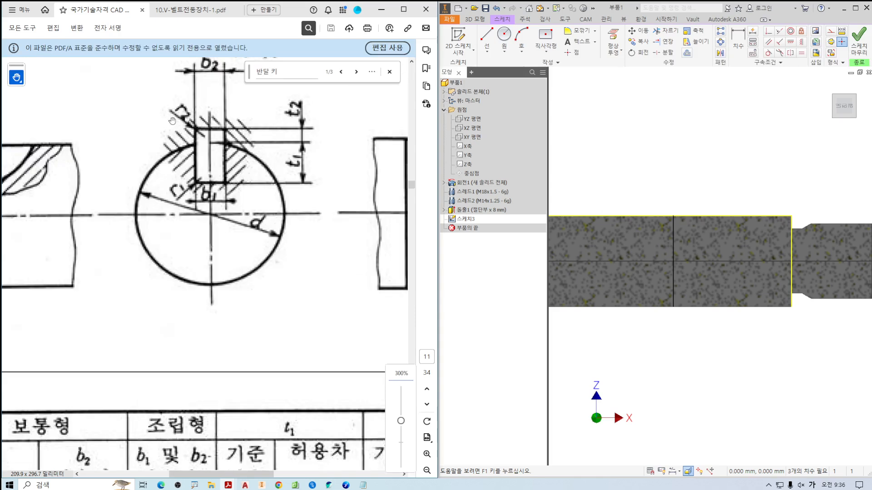
{"action": "left_click_drag", "start_coordinate": [199, 144], "coordinate": [223, 144]}
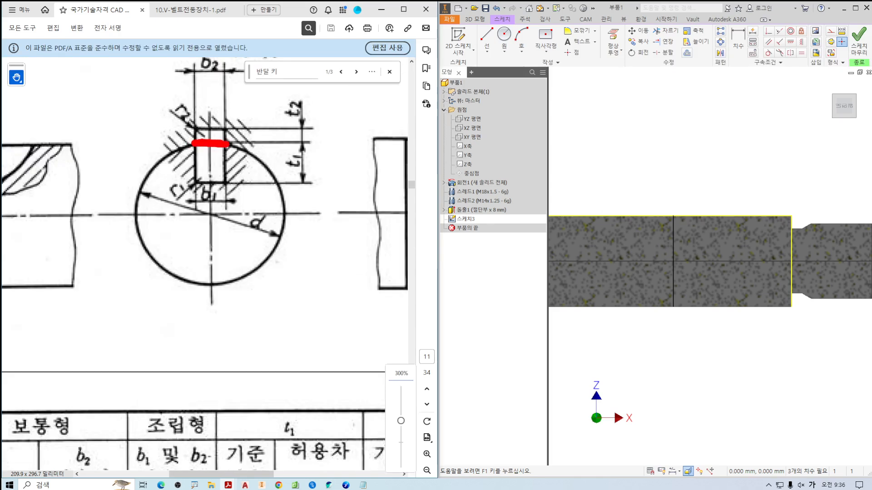
{"action": "key", "text": "Escape"}
{"action": "left_click_drag", "start_coordinate": [144, 162], "coordinate": [252, 173]}
Examine the key's shear plane at the shaft surface in both the side view and the section of the key seat figure.
{"action": "key", "text": "ctrl+2"}
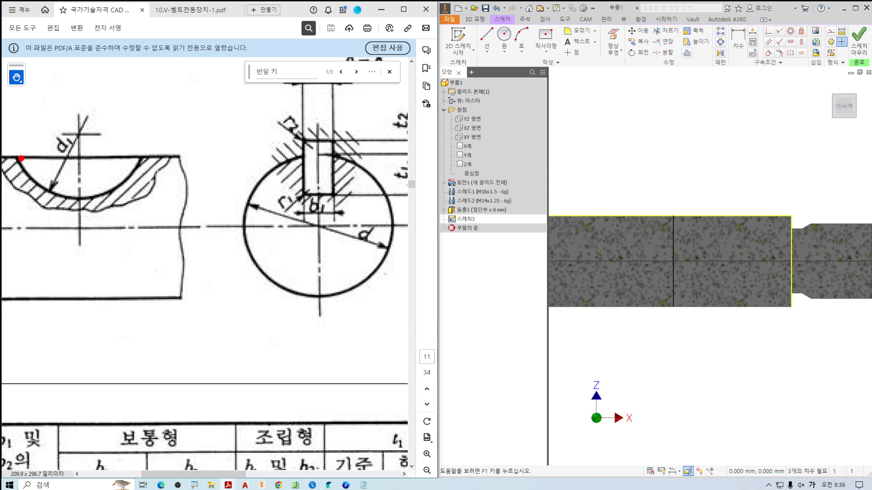
{"action": "left_click_drag", "start_coordinate": [20, 158], "coordinate": [141, 158]}
{"action": "left_click_drag", "start_coordinate": [301, 156], "coordinate": [333, 153]}
{"action": "mouse_move", "coordinate": [215, 223]}
{"action": "left_mouse_down"}
{"action": "mouse_move", "coordinate": [222, 243]}
{"action": "mouse_move", "coordinate": [258, 220]}
{"action": "mouse_move", "coordinate": [250, 252]}
{"action": "left_mouse_up"}
{"action": "left_click_drag", "start_coordinate": [231, 259], "coordinate": [252, 260]}
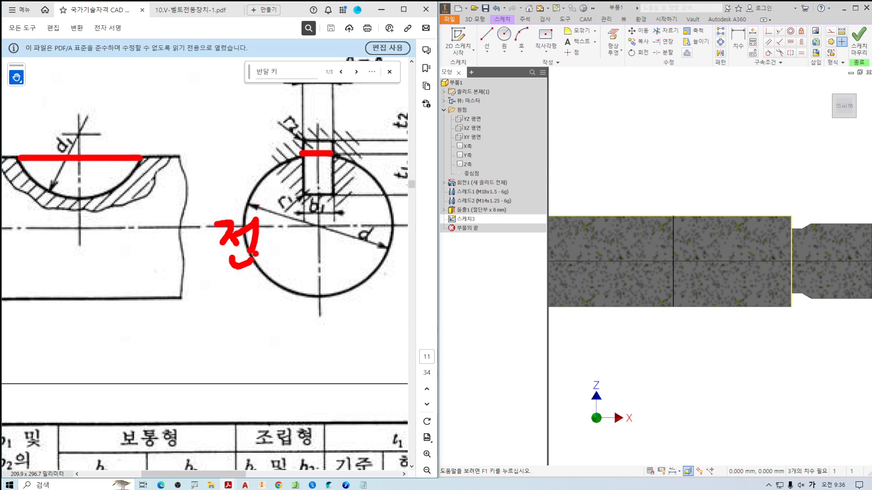
{"action": "mouse_move", "coordinate": [265, 223]}
{"action": "left_mouse_down"}
{"action": "mouse_move", "coordinate": [280, 217]}
{"action": "mouse_move", "coordinate": [280, 240]}
{"action": "left_mouse_up"}
{"action": "mouse_move", "coordinate": [290, 214]}
{"action": "left_mouse_down"}
{"action": "mouse_move", "coordinate": [291, 246]}
{"action": "mouse_move", "coordinate": [307, 235]}
{"action": "left_mouse_up"}
{"action": "left_click_drag", "start_coordinate": [272, 264], "coordinate": [303, 246]}
{"action": "left_click_drag", "start_coordinate": [307, 217], "coordinate": [308, 244]}
{"action": "mouse_move", "coordinate": [308, 219]}
{"action": "left_mouse_down"}
{"action": "mouse_move", "coordinate": [317, 217]}
{"action": "mouse_move", "coordinate": [319, 243]}
{"action": "left_mouse_up"}
{"action": "left_click_drag", "start_coordinate": [309, 243], "coordinate": [334, 221]}
{"action": "mouse_move", "coordinate": [322, 231]}
{"action": "left_mouse_down"}
{"action": "mouse_move", "coordinate": [336, 230]}
{"action": "mouse_move", "coordinate": [339, 249]}
{"action": "left_mouse_up"}
{"action": "left_click_drag", "start_coordinate": [332, 252], "coordinate": [368, 258]}
{"action": "key", "text": "Escape"}
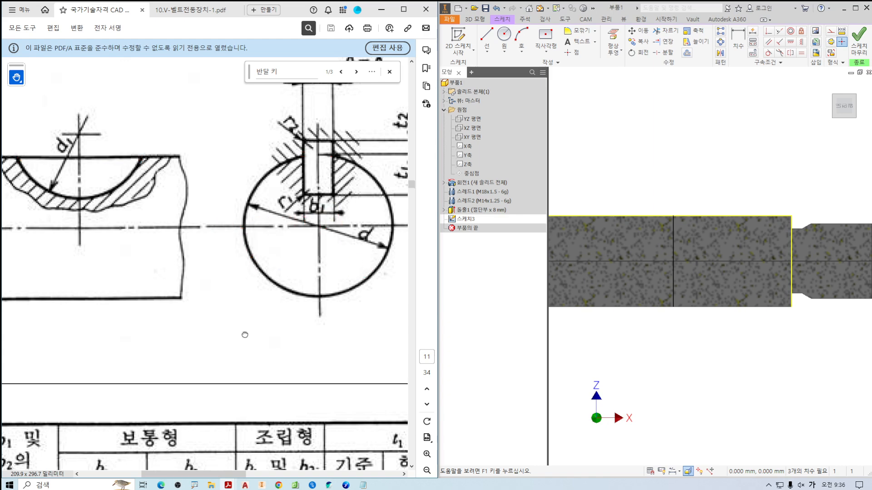
Examine the key seat's length along the shaft surface in the enlarged assembly drawing.
{"action": "scroll", "coordinate": [237, 294], "scroll_direction": "down", "scroll_amount": 6, "text": "ctrl"}
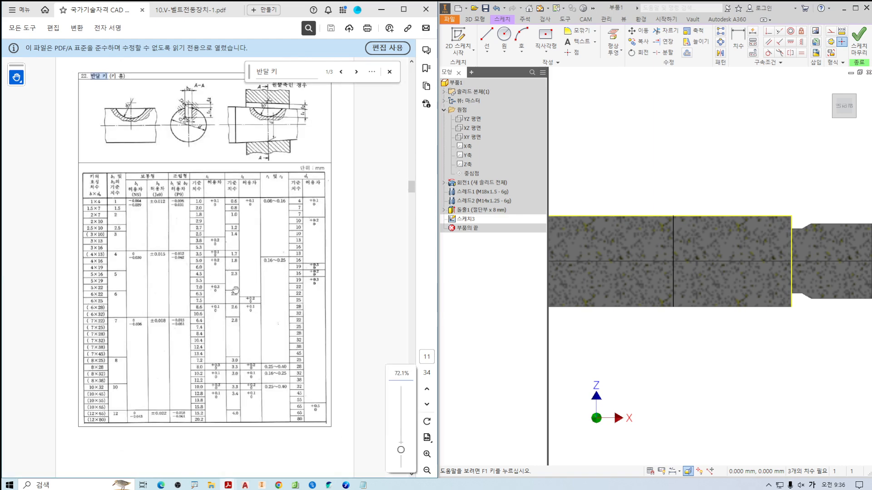
{"action": "scroll", "coordinate": [188, 177], "scroll_direction": "down", "scroll_amount": 5}
{"action": "left_click", "coordinate": [182, 10]}
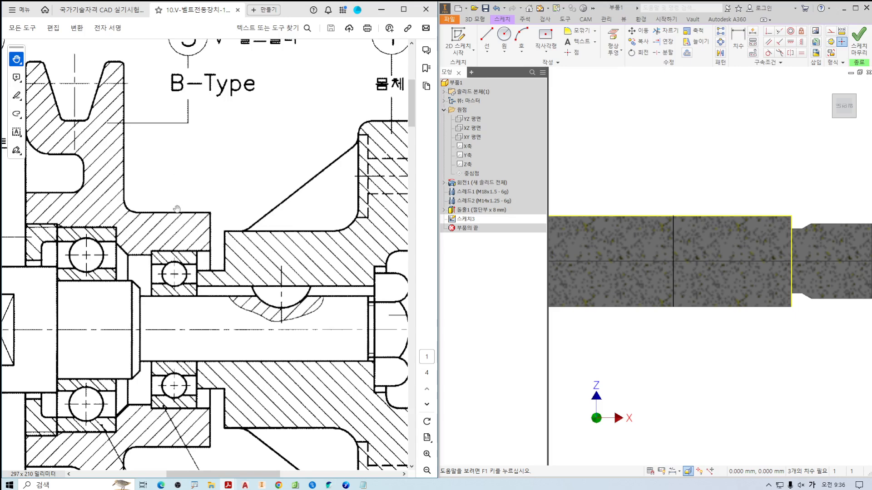
{"action": "left_click_drag", "start_coordinate": [177, 208], "coordinate": [172, 153]}
{"action": "scroll", "coordinate": [294, 237], "scroll_direction": "up", "scroll_amount": 3, "text": "ctrl"}
{"action": "scroll", "coordinate": [295, 237], "scroll_direction": "down", "scroll_amount": 5, "text": "ctrl"}
{"action": "left_click_drag", "start_coordinate": [295, 237], "coordinate": [187, 235]}
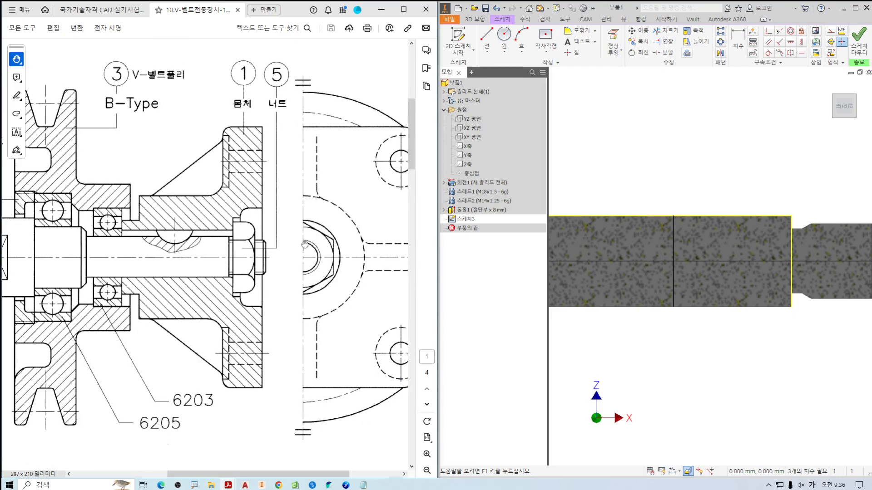
{"action": "scroll", "coordinate": [166, 239], "scroll_direction": "up", "scroll_amount": 5, "text": "ctrl"}
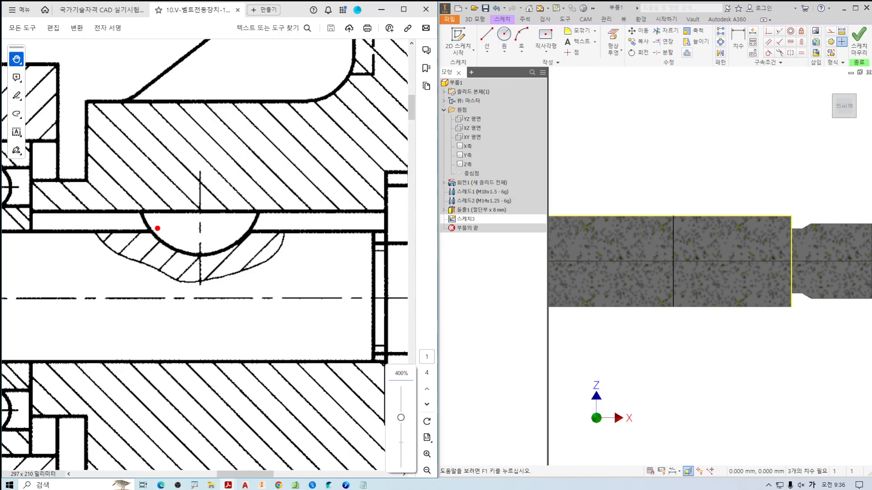
{"action": "left_click_drag", "start_coordinate": [151, 231], "coordinate": [248, 229]}
{"action": "left_click_drag", "start_coordinate": [152, 230], "coordinate": [171, 238]}
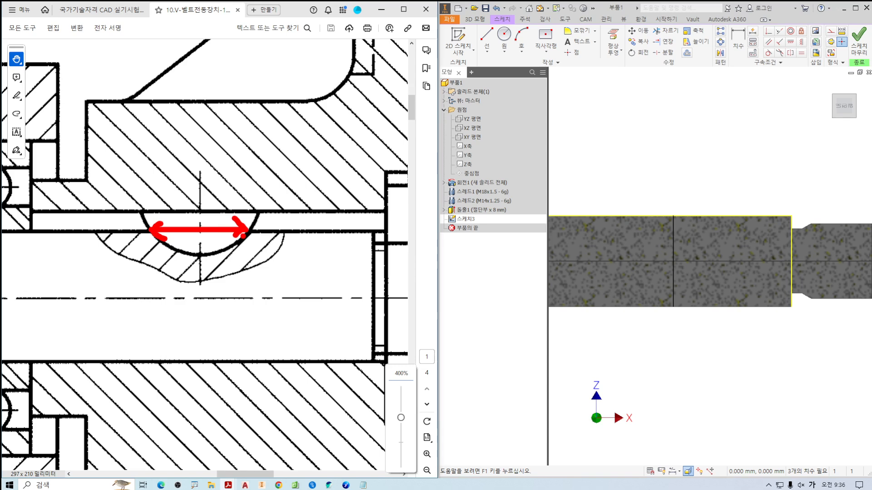
{"action": "left_click_drag", "start_coordinate": [209, 156], "coordinate": [212, 182]}
{"action": "mouse_move", "coordinate": [226, 152]}
{"action": "left_mouse_down"}
{"action": "mouse_move", "coordinate": [244, 155]}
{"action": "mouse_move", "coordinate": [234, 185]}
{"action": "left_mouse_up"}
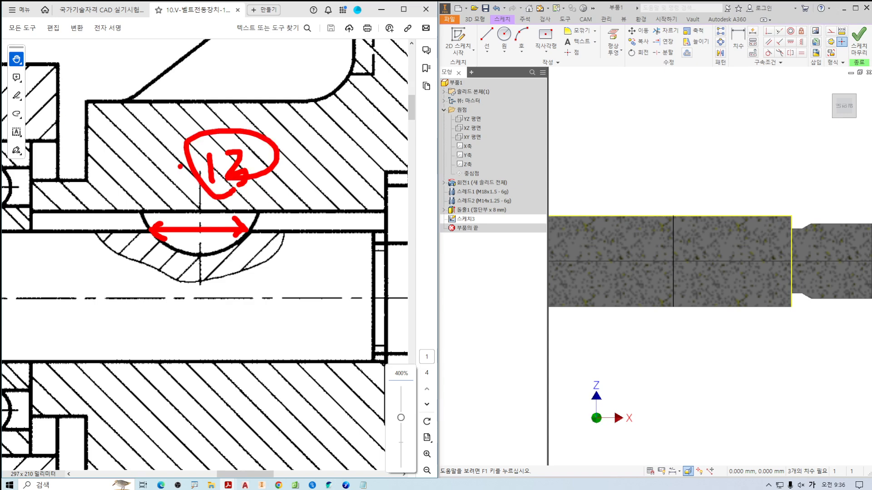
Examine the series 3 shaft diameter ranges in the half-round key table, from key size 3×16 to 5×22.
{"action": "left_click", "coordinate": [97, 11]}
{"action": "scroll", "coordinate": [179, 223], "scroll_direction": "up", "scroll_amount": 2, "text": "ctrl"}
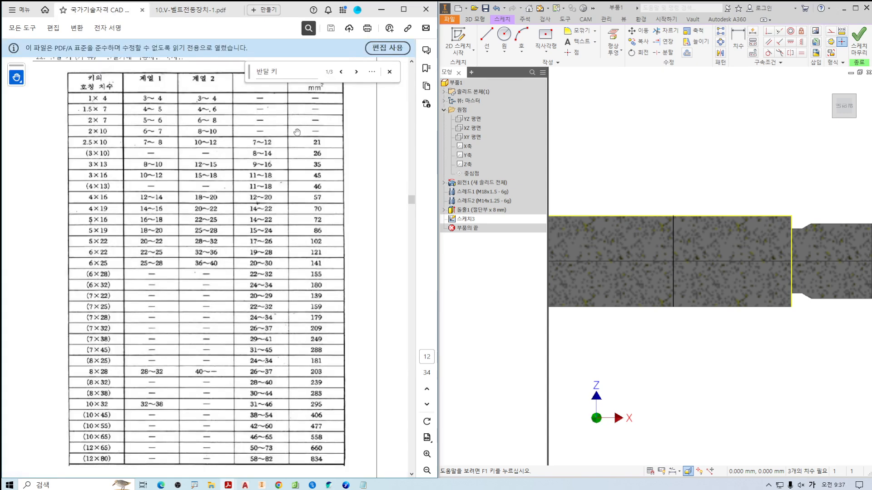
{"action": "scroll", "coordinate": [207, 210], "scroll_direction": "up", "scroll_amount": 1, "text": "ctrl"}
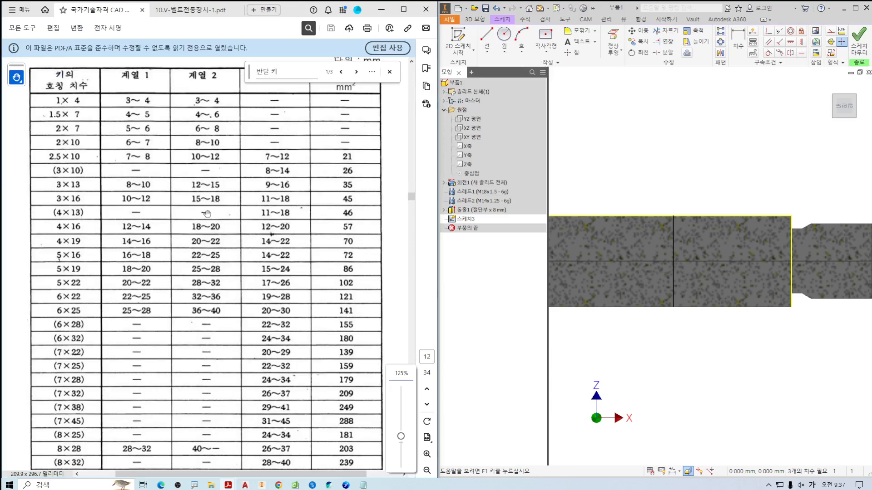
{"action": "scroll", "coordinate": [231, 226], "scroll_direction": "up", "scroll_amount": 1, "text": "ctrl"}
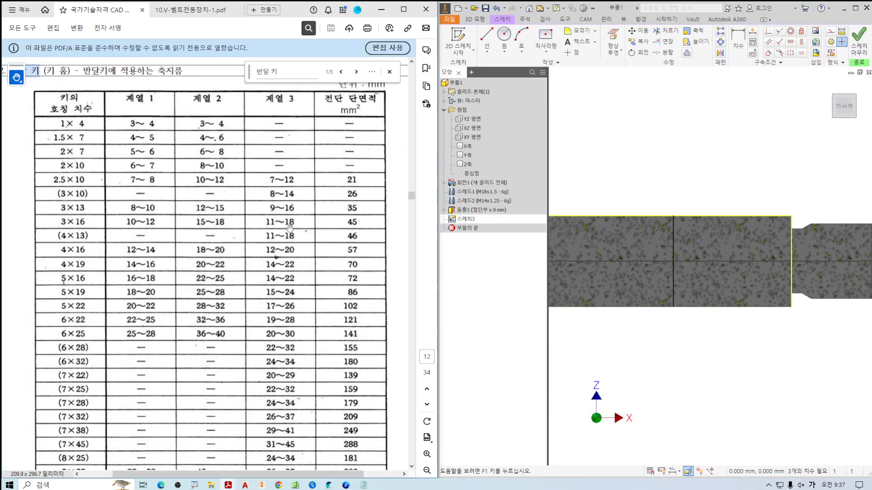
{"action": "mouse_move", "coordinate": [285, 109]}
{"action": "left_mouse_down"}
{"action": "mouse_move", "coordinate": [255, 93]}
{"action": "mouse_move", "coordinate": [313, 103]}
{"action": "mouse_move", "coordinate": [297, 120]}
{"action": "left_mouse_up"}
{"action": "key", "text": "Escape"}
{"action": "scroll", "coordinate": [305, 242], "scroll_direction": "up", "scroll_amount": 2, "text": "ctrl"}
{"action": "key", "text": "ctrl+2"}
{"action": "mouse_move", "coordinate": [231, 164]}
{"action": "left_mouse_down"}
{"action": "mouse_move", "coordinate": [292, 271]}
{"action": "mouse_move", "coordinate": [292, 288]}
{"action": "left_mouse_up"}
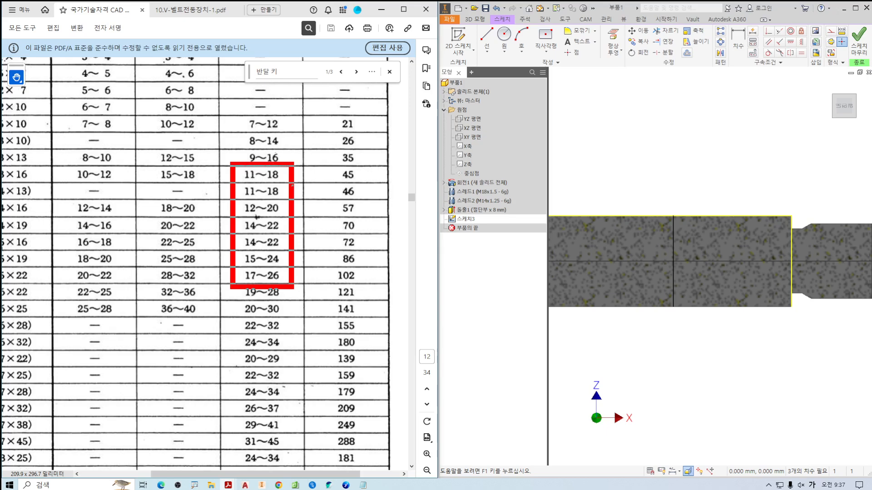
{"action": "key", "text": "Escape"}
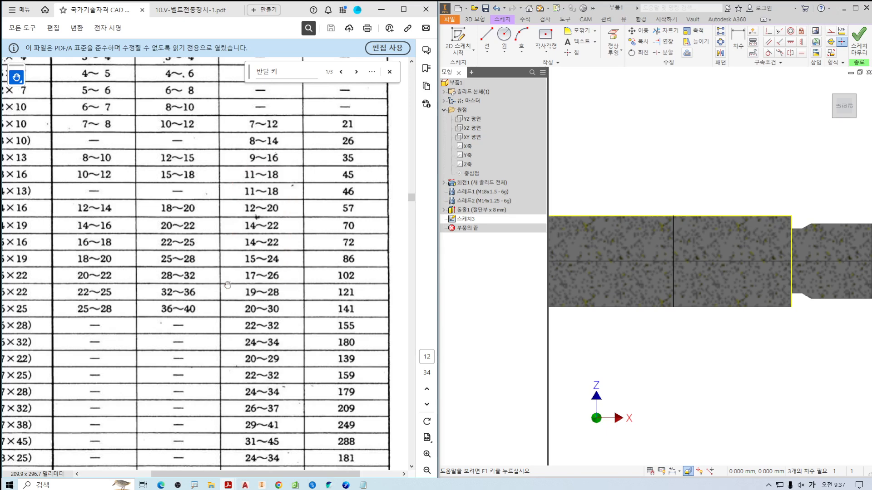
{"action": "left_click_drag", "start_coordinate": [227, 284], "coordinate": [283, 288]}
{"action": "key", "text": "ctrl+2"}
{"action": "mouse_move", "coordinate": [286, 168]}
{"action": "left_mouse_down"}
{"action": "mouse_move", "coordinate": [346, 251]}
{"action": "mouse_move", "coordinate": [357, 289]}
{"action": "left_mouse_up"}
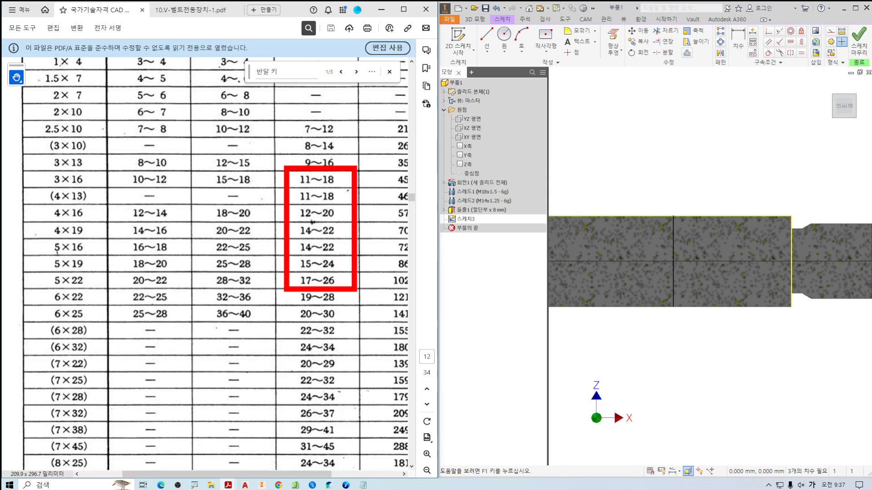
{"action": "mouse_move", "coordinate": [49, 171]}
{"action": "left_mouse_down"}
{"action": "mouse_move", "coordinate": [68, 188]}
{"action": "mouse_move", "coordinate": [58, 235]}
{"action": "mouse_move", "coordinate": [65, 249]}
{"action": "mouse_move", "coordinate": [64, 242]}
{"action": "mouse_move", "coordinate": [49, 269]}
{"action": "mouse_move", "coordinate": [64, 289]}
{"action": "mouse_move", "coordinate": [50, 244]}
{"action": "left_mouse_up"}
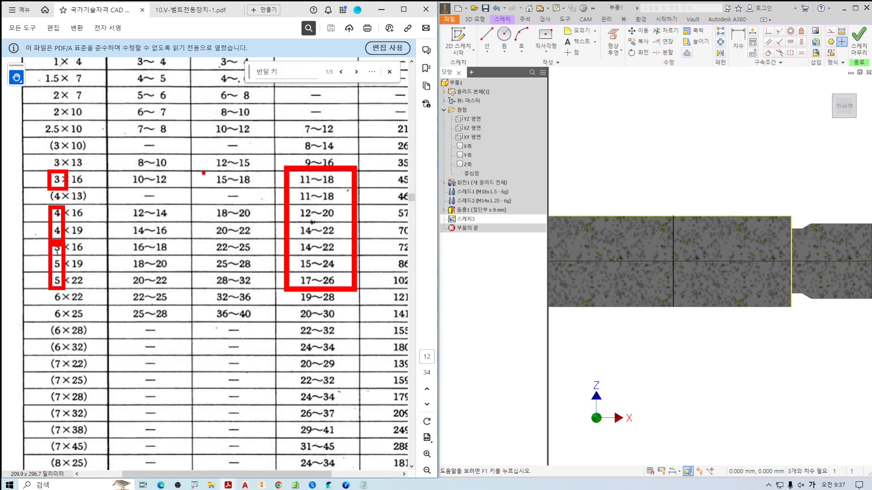
Work out the approximate shear area for key widths of 3, 4 and 5 mm over the 13 mm key seat length.
{"action": "left_click_drag", "start_coordinate": [561, 93], "coordinate": [552, 143]}
{"action": "left_click_drag", "start_coordinate": [596, 106], "coordinate": [586, 122]}
{"action": "left_click_drag", "start_coordinate": [582, 107], "coordinate": [605, 127]}
{"action": "mouse_move", "coordinate": [621, 92]}
{"action": "left_mouse_down"}
{"action": "mouse_move", "coordinate": [621, 118]}
{"action": "mouse_move", "coordinate": [638, 108]}
{"action": "mouse_move", "coordinate": [635, 123]}
{"action": "left_mouse_up"}
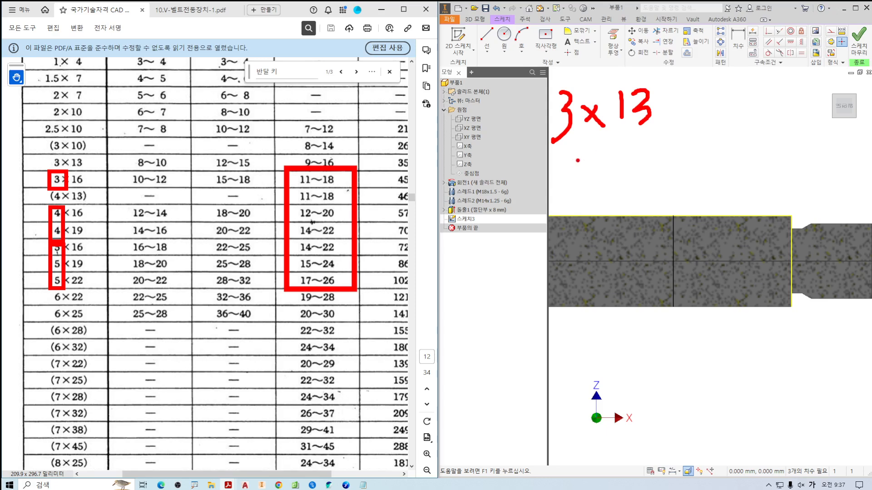
{"action": "mouse_move", "coordinate": [567, 151]}
{"action": "left_mouse_down"}
{"action": "mouse_move", "coordinate": [559, 170]}
{"action": "mouse_move", "coordinate": [580, 167]}
{"action": "left_mouse_up"}
{"action": "mouse_move", "coordinate": [570, 152]}
{"action": "left_mouse_down"}
{"action": "mouse_move", "coordinate": [566, 183]}
{"action": "mouse_move", "coordinate": [608, 176]}
{"action": "mouse_move", "coordinate": [592, 178]}
{"action": "left_mouse_up"}
{"action": "mouse_move", "coordinate": [631, 151]}
{"action": "left_mouse_down"}
{"action": "mouse_move", "coordinate": [630, 180]}
{"action": "mouse_move", "coordinate": [651, 167]}
{"action": "mouse_move", "coordinate": [634, 187]}
{"action": "left_mouse_up"}
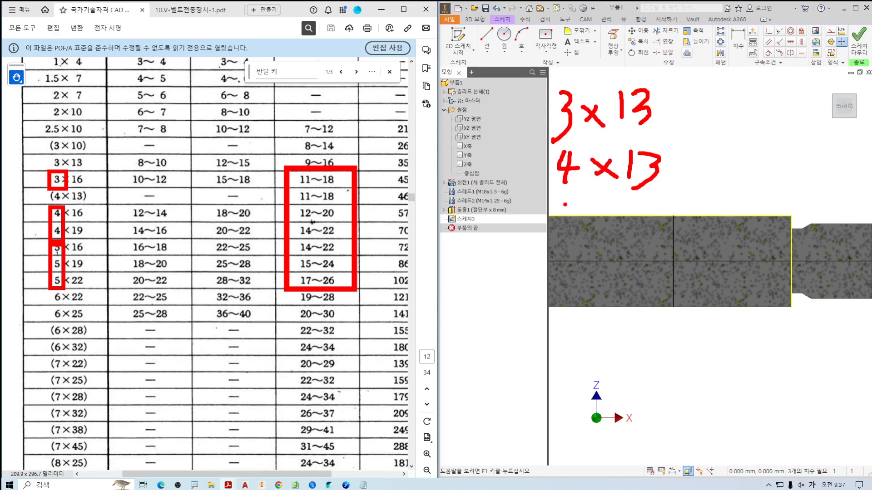
{"action": "mouse_move", "coordinate": [565, 204]}
{"action": "left_mouse_down"}
{"action": "mouse_move", "coordinate": [556, 233]}
{"action": "mouse_move", "coordinate": [591, 200]}
{"action": "left_mouse_up"}
{"action": "mouse_move", "coordinate": [592, 213]}
{"action": "left_mouse_down"}
{"action": "mouse_move", "coordinate": [617, 229]}
{"action": "mouse_move", "coordinate": [595, 230]}
{"action": "left_mouse_up"}
{"action": "left_click_drag", "start_coordinate": [636, 205], "coordinate": [638, 227]}
{"action": "mouse_move", "coordinate": [645, 206]}
{"action": "left_mouse_down"}
{"action": "mouse_move", "coordinate": [662, 217]}
{"action": "mouse_move", "coordinate": [657, 235]}
{"action": "left_mouse_up"}
{"action": "mouse_move", "coordinate": [715, 95]}
{"action": "left_mouse_down"}
{"action": "mouse_move", "coordinate": [729, 123]}
{"action": "mouse_move", "coordinate": [722, 130]}
{"action": "left_mouse_up"}
{"action": "mouse_move", "coordinate": [758, 96]}
{"action": "left_mouse_down"}
{"action": "mouse_move", "coordinate": [741, 97]}
{"action": "mouse_move", "coordinate": [749, 132]}
{"action": "left_mouse_up"}
{"action": "mouse_move", "coordinate": [678, 163]}
{"action": "left_mouse_down"}
{"action": "mouse_move", "coordinate": [693, 162]}
{"action": "mouse_move", "coordinate": [701, 175]}
{"action": "left_mouse_up"}
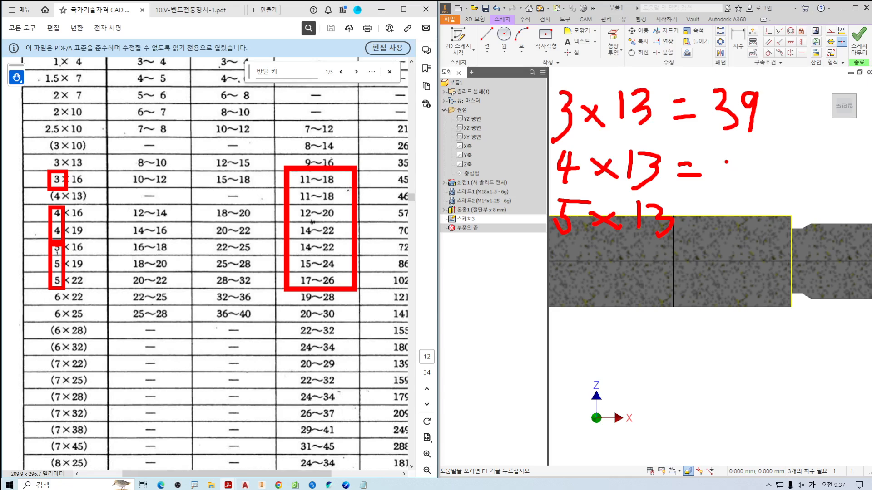
{"action": "mouse_move", "coordinate": [726, 162]}
{"action": "left_mouse_down"}
{"action": "mouse_move", "coordinate": [723, 186]}
{"action": "mouse_move", "coordinate": [748, 154]}
{"action": "left_mouse_up"}
{"action": "mouse_move", "coordinate": [752, 157]}
{"action": "left_mouse_down"}
{"action": "mouse_move", "coordinate": [763, 155]}
{"action": "mouse_move", "coordinate": [773, 171]}
{"action": "left_mouse_up"}
{"action": "left_click_drag", "start_coordinate": [687, 214], "coordinate": [710, 222]}
{"action": "mouse_move", "coordinate": [747, 196]}
{"action": "left_mouse_down"}
{"action": "mouse_move", "coordinate": [728, 225]}
{"action": "mouse_move", "coordinate": [746, 234]}
{"action": "mouse_move", "coordinate": [773, 208]}
{"action": "left_mouse_up"}
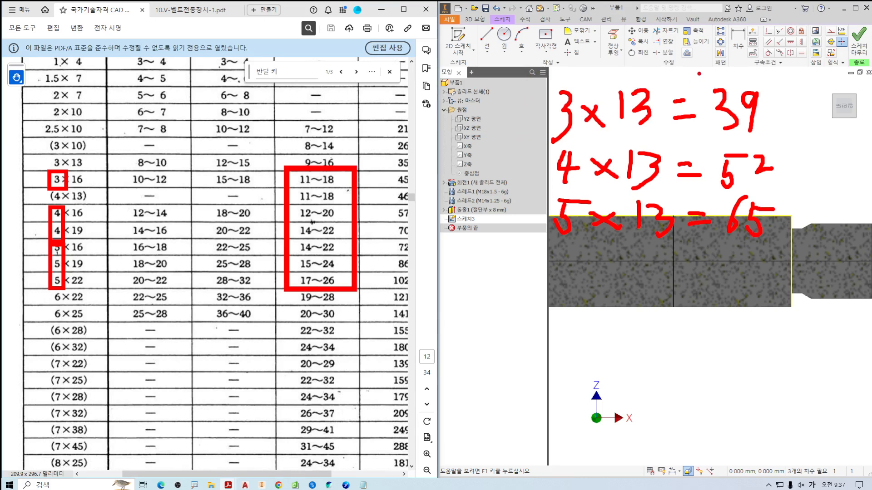
Compare the calculated shear area for the 3 mm width with the table's shear area for the 3×16 key.
{"action": "left_click_drag", "start_coordinate": [698, 69], "coordinate": [789, 258]}
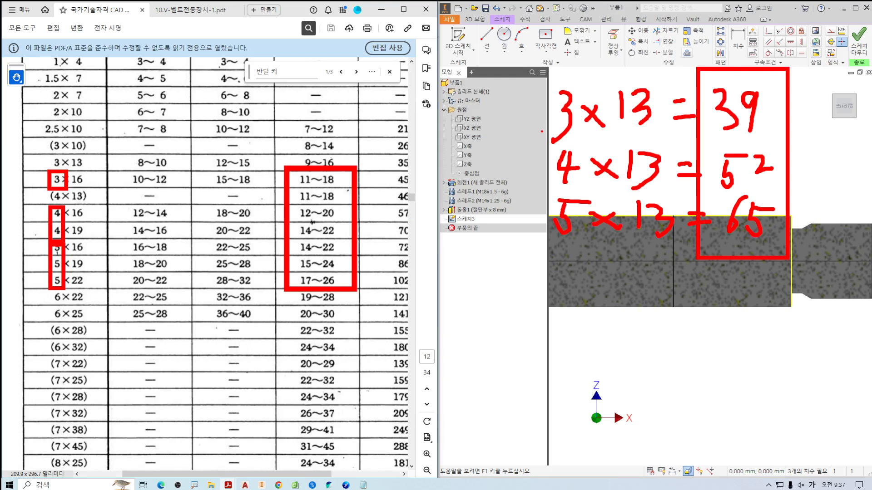
{"action": "left_click_drag", "start_coordinate": [542, 134], "coordinate": [602, 134]}
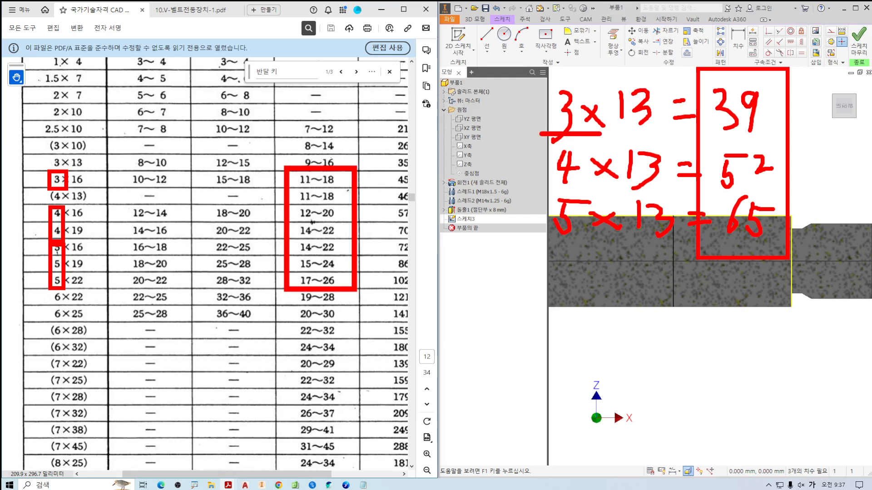
{"action": "mouse_move", "coordinate": [736, 131]}
{"action": "left_mouse_down"}
{"action": "mouse_move", "coordinate": [706, 105]}
{"action": "mouse_move", "coordinate": [774, 88]}
{"action": "mouse_move", "coordinate": [757, 132]}
{"action": "left_mouse_up"}
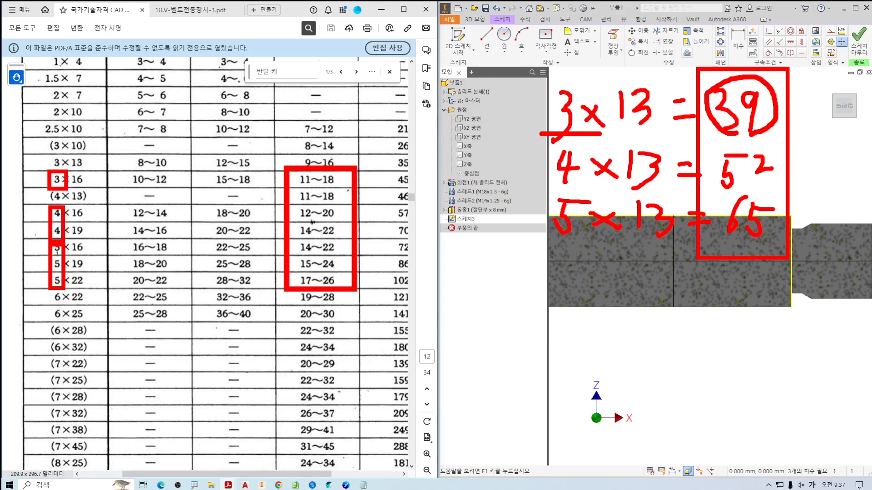
{"action": "left_click_drag", "start_coordinate": [72, 177], "coordinate": [391, 177]}
{"action": "left_click", "coordinate": [663, 133]}
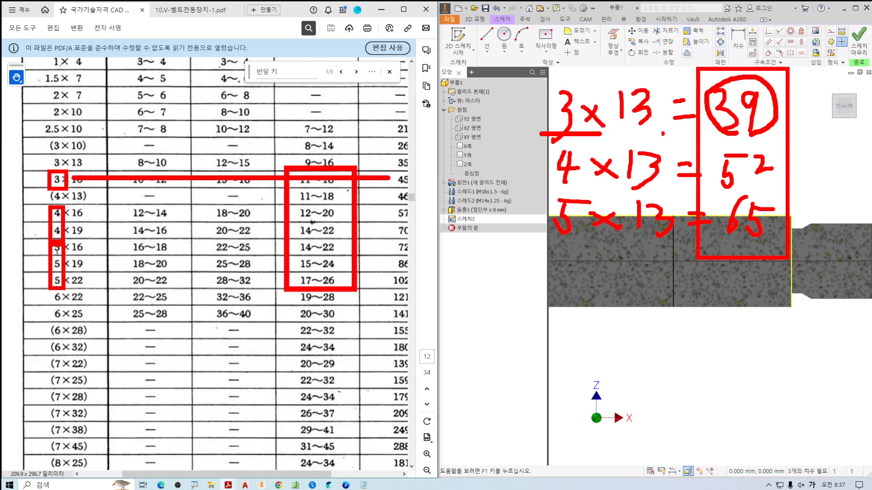
{"action": "mouse_move", "coordinate": [740, 124]}
{"action": "left_mouse_down"}
{"action": "mouse_move", "coordinate": [736, 135]}
{"action": "mouse_move", "coordinate": [703, 91]}
{"action": "mouse_move", "coordinate": [775, 101]}
{"action": "mouse_move", "coordinate": [751, 134]}
{"action": "left_mouse_up"}
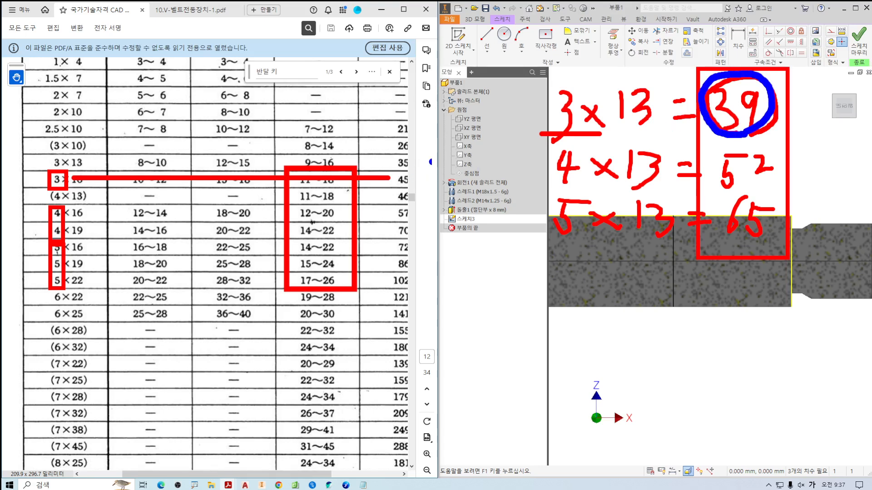
{"action": "left_click_drag", "start_coordinate": [757, 86], "coordinate": [713, 123]}
{"action": "left_click_drag", "start_coordinate": [701, 79], "coordinate": [758, 124]}
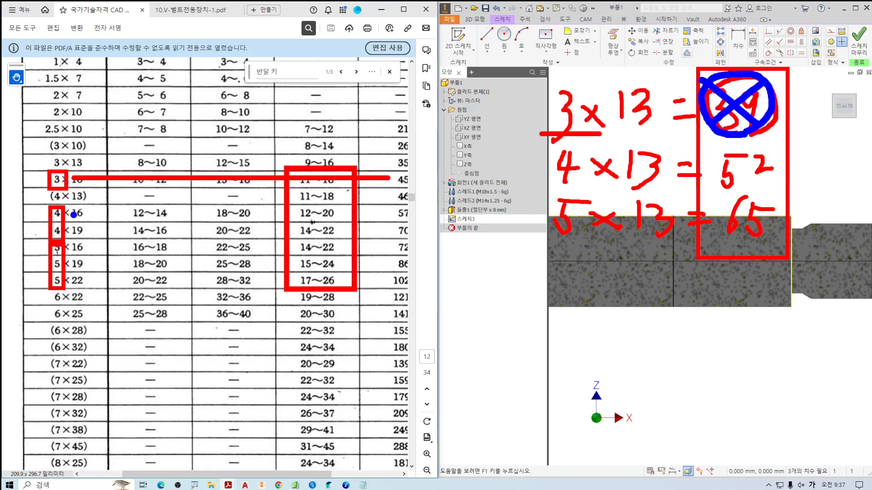
Compare the table's shear areas for the 4 mm and 5 mm wide keys with the calculated ones, focusing on the 4×13 key.
{"action": "left_click_drag", "start_coordinate": [48, 189], "coordinate": [68, 241], "text": "ctrl"}
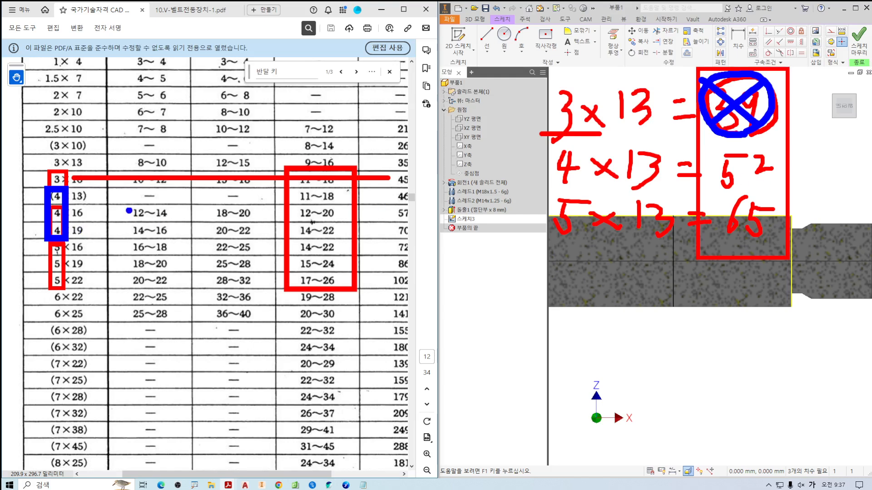
{"action": "left_click_drag", "start_coordinate": [382, 185], "coordinate": [419, 207], "text": "ctrl"}
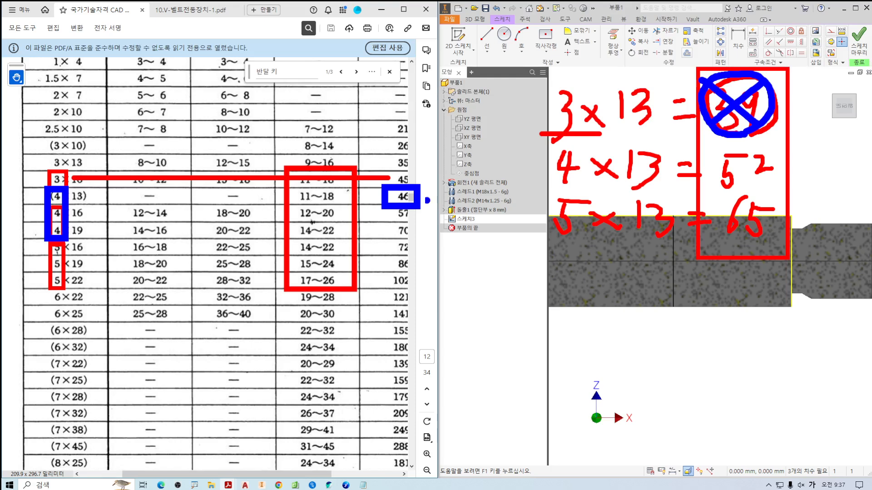
{"action": "mouse_move", "coordinate": [24, 185]}
{"action": "left_mouse_down"}
{"action": "mouse_move", "coordinate": [28, 199]}
{"action": "mouse_move", "coordinate": [40, 182]}
{"action": "left_mouse_up"}
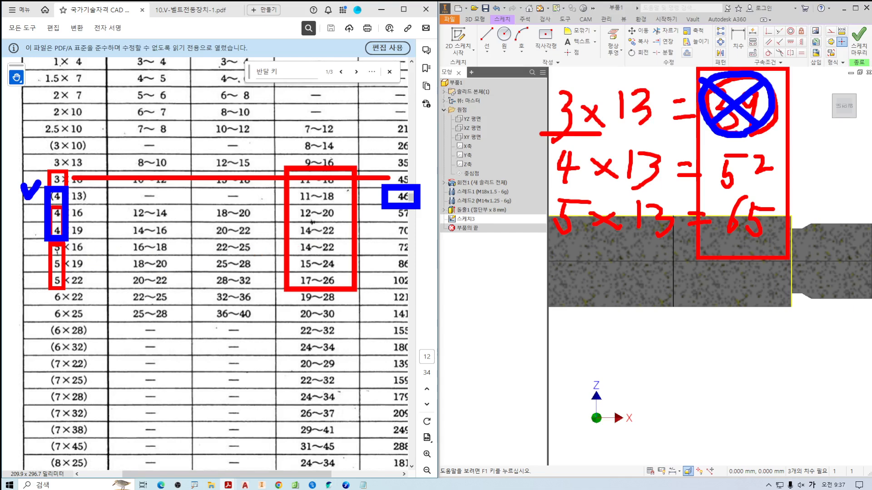
{"action": "mouse_move", "coordinate": [102, 245]}
{"action": "left_mouse_down"}
{"action": "mouse_move", "coordinate": [106, 288]}
{"action": "mouse_move", "coordinate": [147, 247]}
{"action": "mouse_move", "coordinate": [369, 247]}
{"action": "left_mouse_up"}
{"action": "left_click_drag", "start_coordinate": [132, 262], "coordinate": [384, 262]}
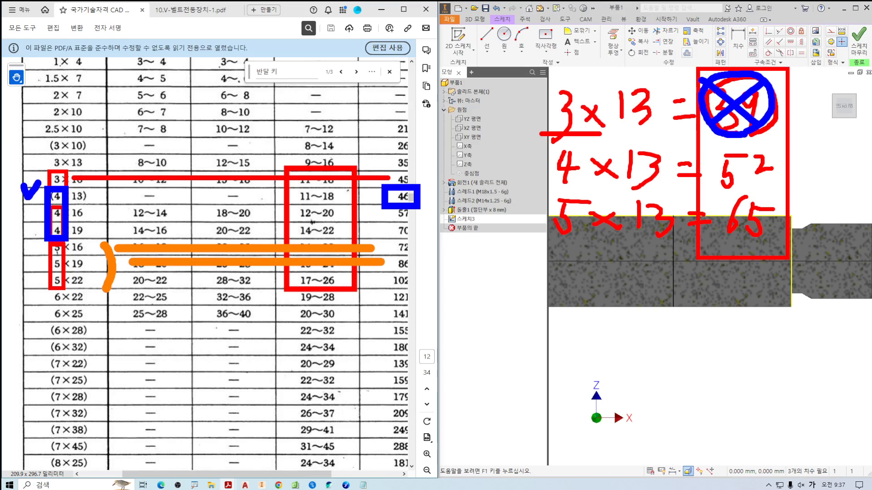
{"action": "left_click_drag", "start_coordinate": [128, 281], "coordinate": [377, 279]}
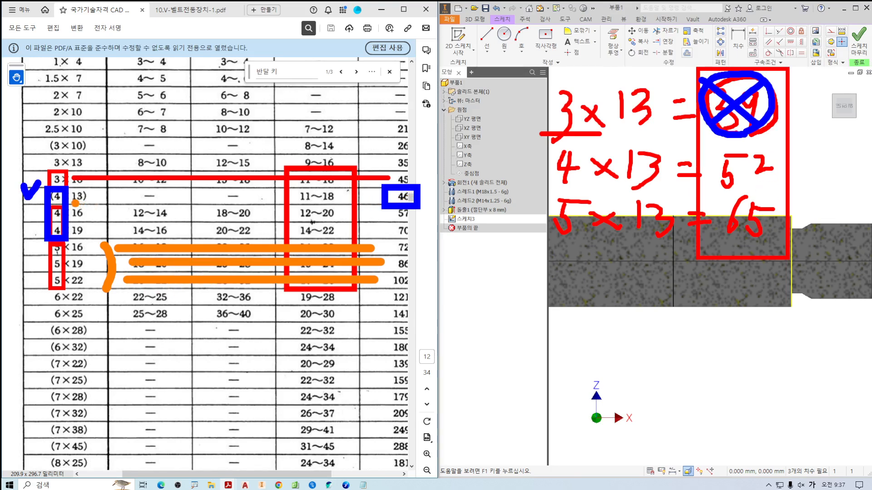
{"action": "mouse_move", "coordinate": [77, 203]}
{"action": "left_mouse_down"}
{"action": "mouse_move", "coordinate": [49, 203]}
{"action": "mouse_move", "coordinate": [96, 202]}
{"action": "mouse_move", "coordinate": [78, 203]}
{"action": "left_mouse_up"}
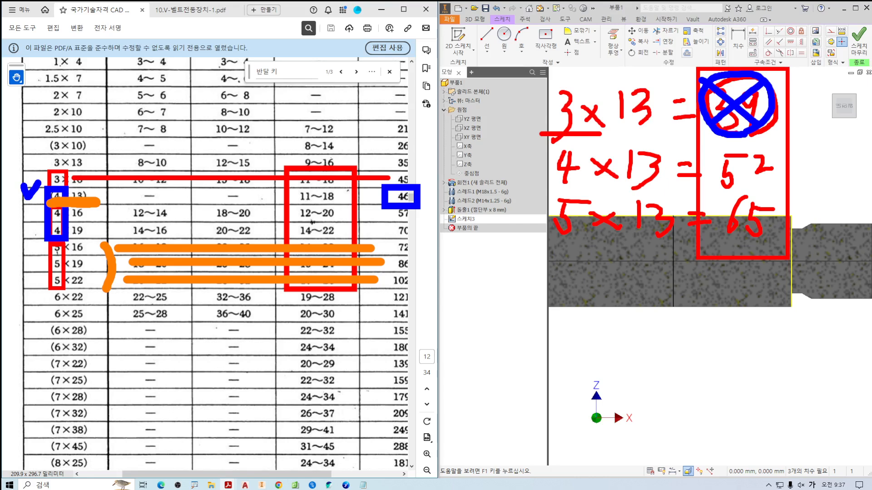
{"action": "key", "text": "Escape"}
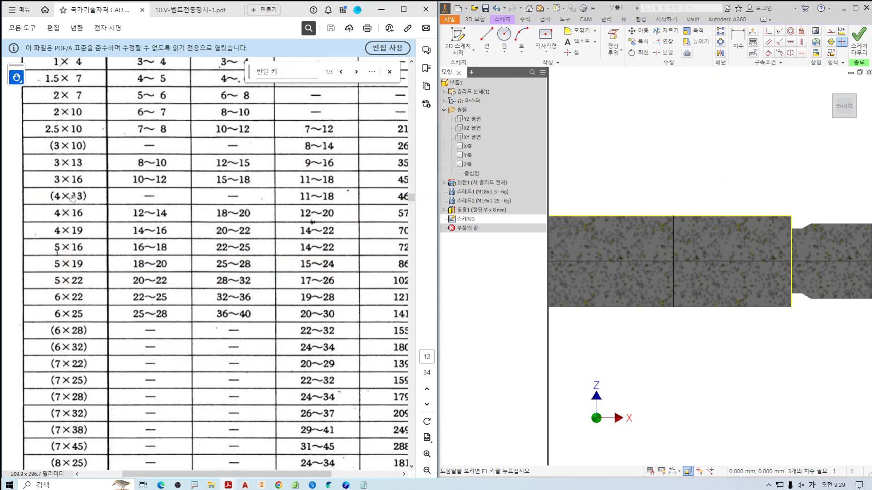
Look up the shaft key seat depth t1 for the 4×13 key in the half-round key table on page 11.
{"action": "scroll", "coordinate": [64, 193], "scroll_direction": "up", "scroll_amount": 2, "text": "ctrl"}
{"action": "scroll", "coordinate": [64, 193], "scroll_direction": "up", "scroll_amount": 1, "text": "ctrl"}
{"action": "mouse_move", "coordinate": [73, 208]}
{"action": "left_mouse_down"}
{"action": "mouse_move", "coordinate": [68, 212]}
{"action": "mouse_move", "coordinate": [83, 172]}
{"action": "mouse_move", "coordinate": [81, 221]}
{"action": "left_mouse_up"}
{"action": "key", "text": "Escape"}
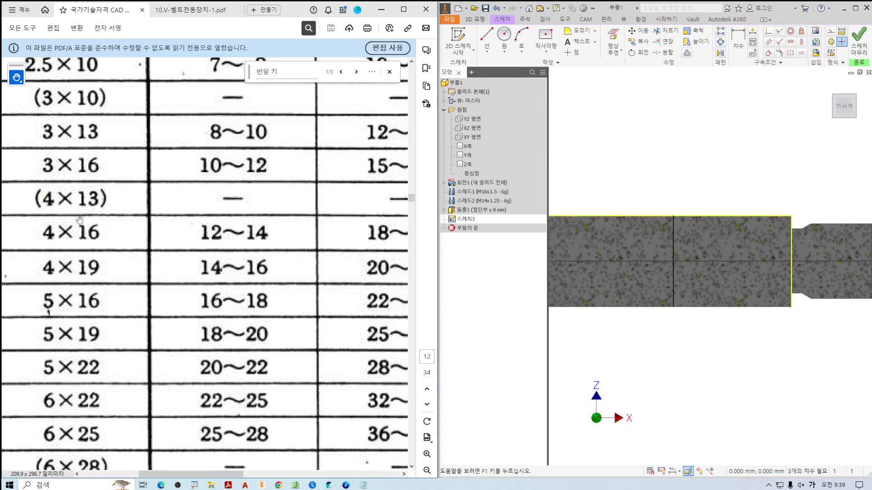
{"action": "scroll", "coordinate": [182, 222], "scroll_direction": "down", "scroll_amount": 5, "text": "ctrl"}
{"action": "scroll", "coordinate": [183, 221], "scroll_direction": "up", "scroll_amount": 5}
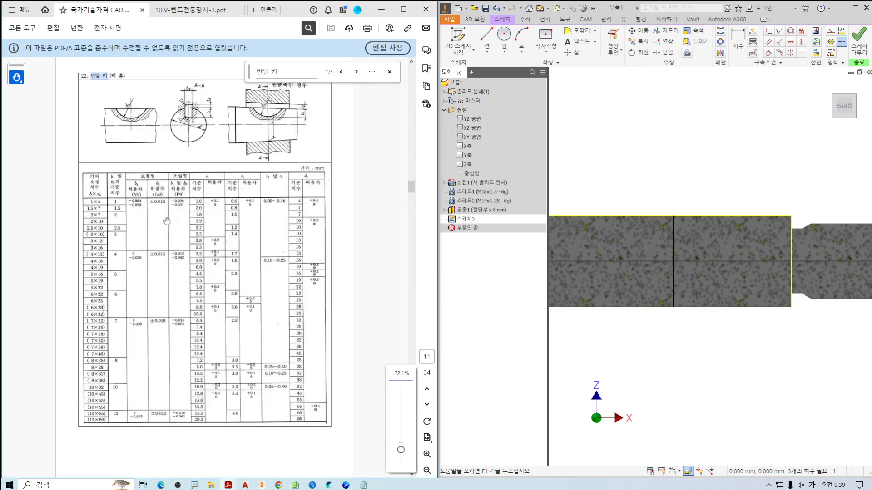
{"action": "scroll", "coordinate": [152, 245], "scroll_direction": "up", "scroll_amount": 3, "text": "ctrl"}
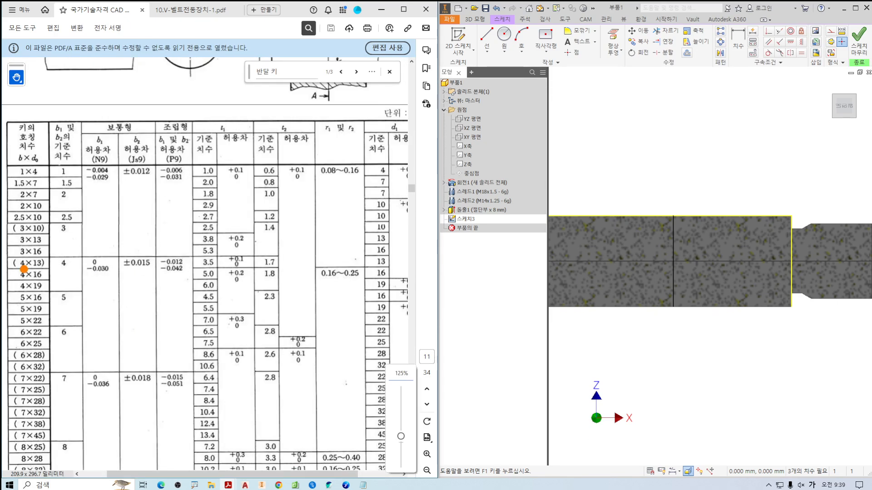
{"action": "left_click_drag", "start_coordinate": [20, 269], "coordinate": [57, 269]}
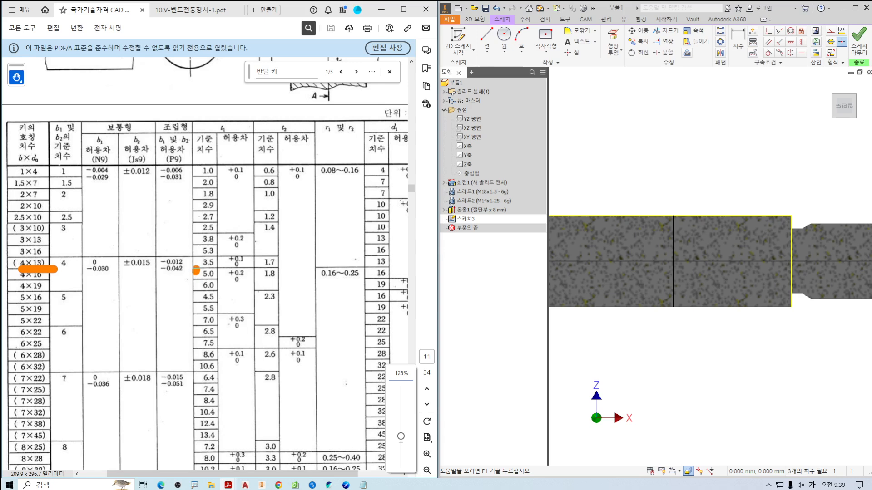
{"action": "left_click_drag", "start_coordinate": [193, 270], "coordinate": [221, 270]}
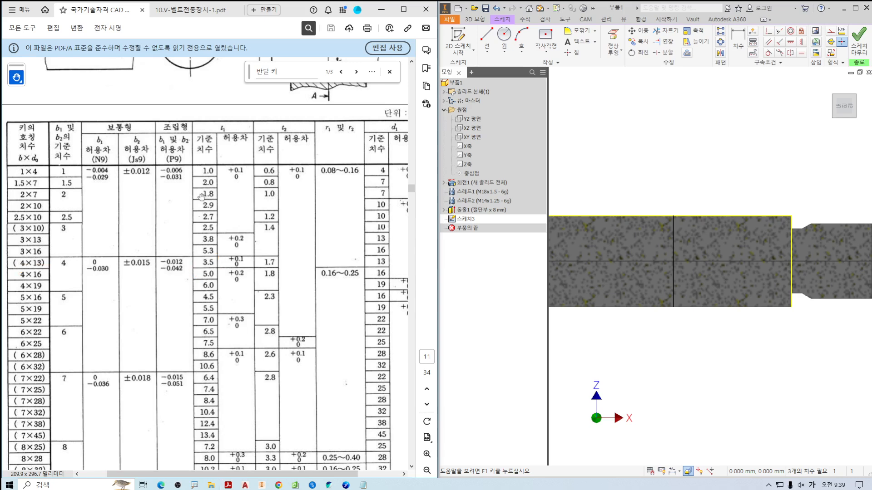
{"action": "scroll", "coordinate": [203, 324], "scroll_direction": "up", "scroll_amount": 3}
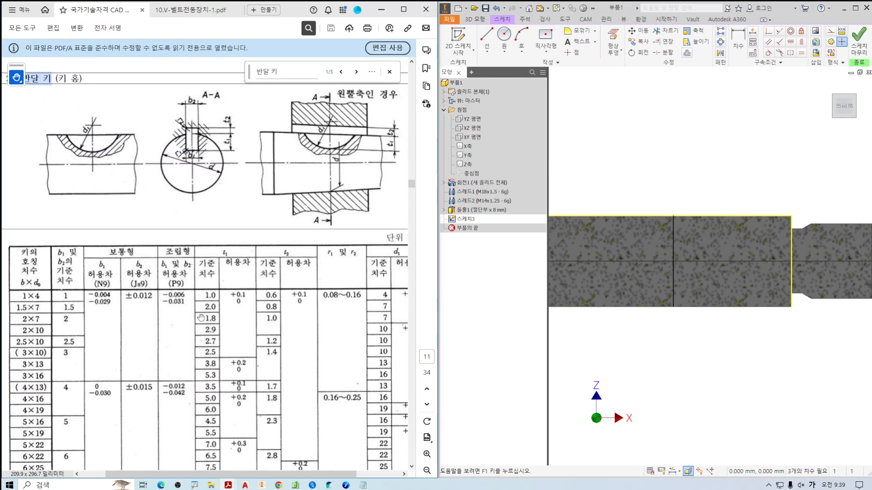
{"action": "left_click_drag", "start_coordinate": [207, 296], "coordinate": [204, 291]}
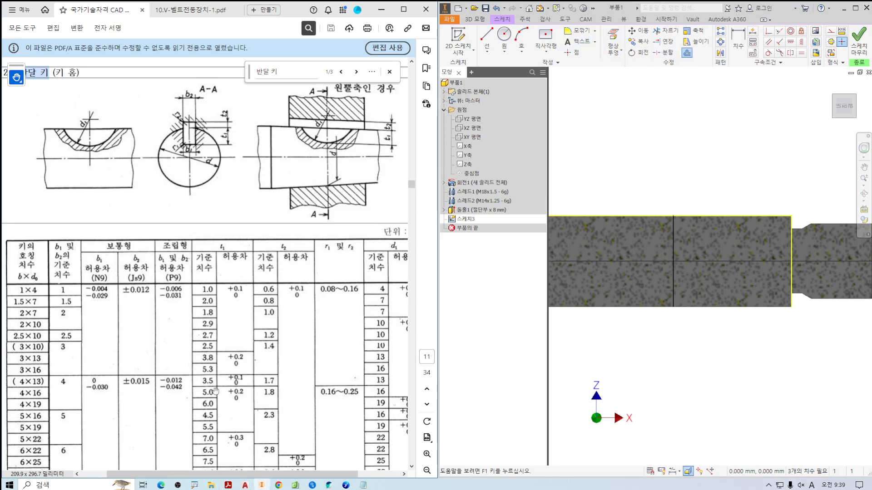
{"action": "mouse_move", "coordinate": [211, 392]}
{"action": "left_mouse_down"}
{"action": "mouse_move", "coordinate": [188, 381]}
{"action": "mouse_move", "coordinate": [214, 397]}
{"action": "left_mouse_up"}
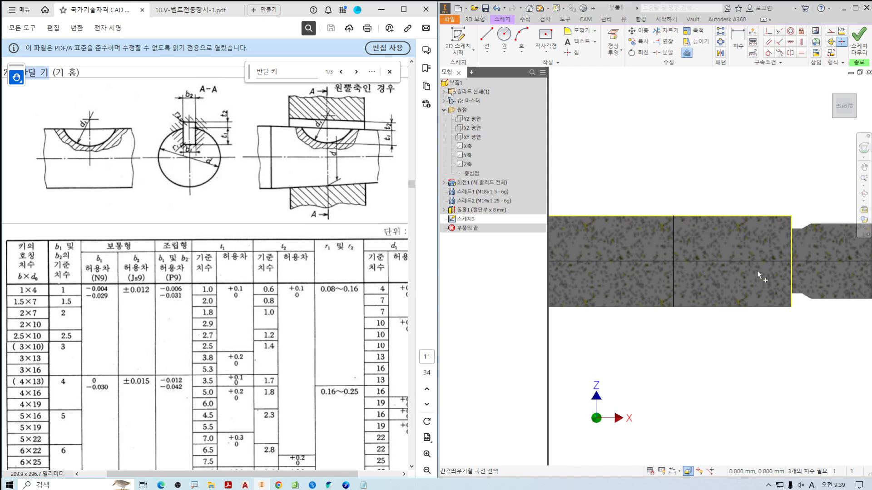
Offset the shaft's upper edge line 3.5 mm inward in the key seat sketch.
{"action": "scroll", "coordinate": [735, 262], "scroll_direction": "up", "scroll_amount": 3}
{"action": "left_click", "coordinate": [646, 174]}
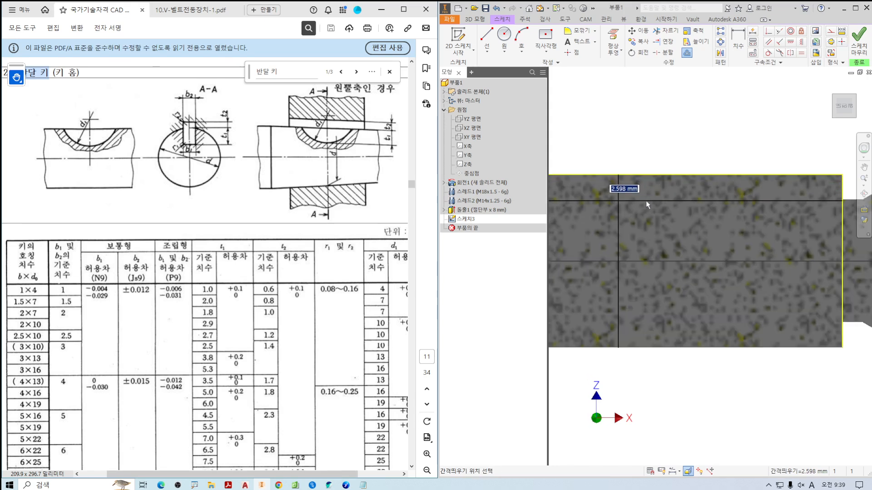
{"action": "type", "text": "3.5"}
{"action": "key", "text": "Return"}
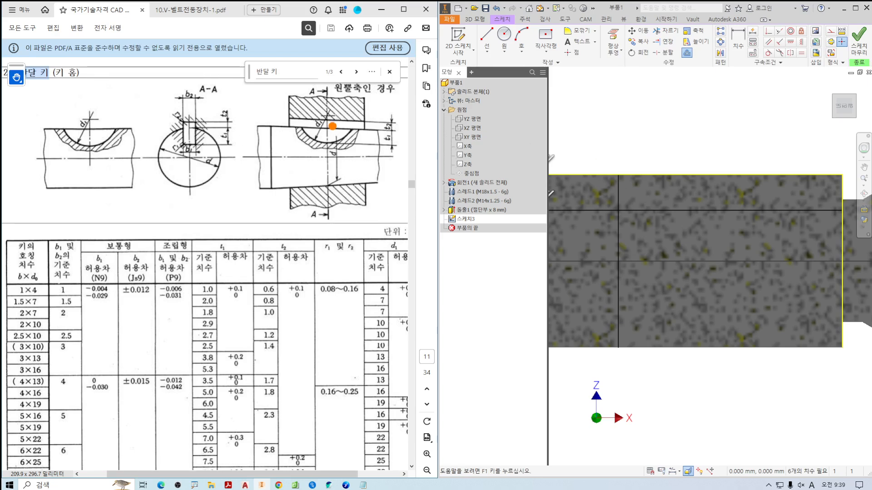
Examine where d1 applies in the key seat figure and look up its value for the 4×13 key.
{"action": "mouse_move", "coordinate": [324, 131]}
{"action": "left_mouse_down", "text": "ctrl"}
{"action": "mouse_move", "coordinate": [306, 115]}
{"action": "mouse_move", "coordinate": [336, 92]}
{"action": "left_mouse_up", "text": "ctrl"}
{"action": "left_click_drag", "start_coordinate": [33, 381], "coordinate": [359, 380], "text": "shift"}
{"action": "mouse_move", "coordinate": [401, 258]}
{"action": "left_mouse_down"}
{"action": "mouse_move", "coordinate": [382, 222]}
{"action": "mouse_move", "coordinate": [399, 267]}
{"action": "left_mouse_up"}
{"action": "mouse_move", "coordinate": [382, 393]}
{"action": "left_mouse_down"}
{"action": "mouse_move", "coordinate": [364, 377]}
{"action": "mouse_move", "coordinate": [391, 388]}
{"action": "left_mouse_up"}
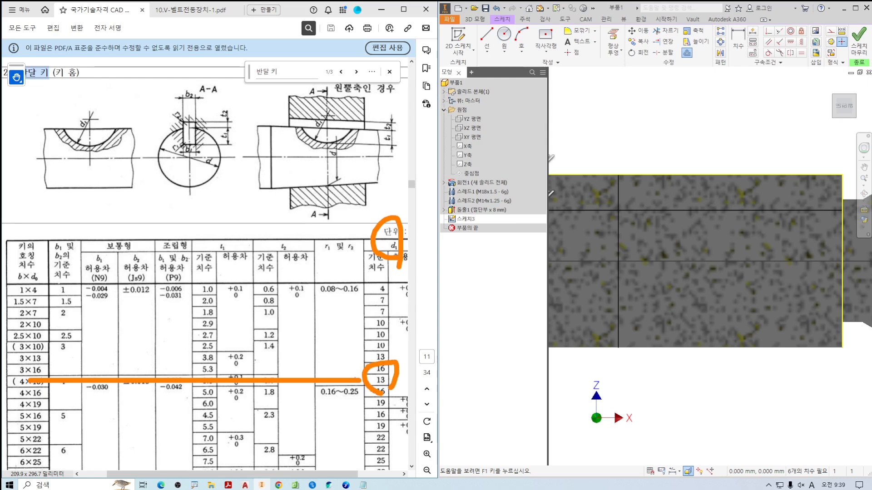
Draw a vertical line 13/2 mm long upward from the intersection of the 3.5 mm offset line and the key seat centreline.
{"action": "left_click", "coordinate": [487, 35]}
{"action": "middle_click_drag", "start_coordinate": [584, 135], "coordinate": [649, 175]}
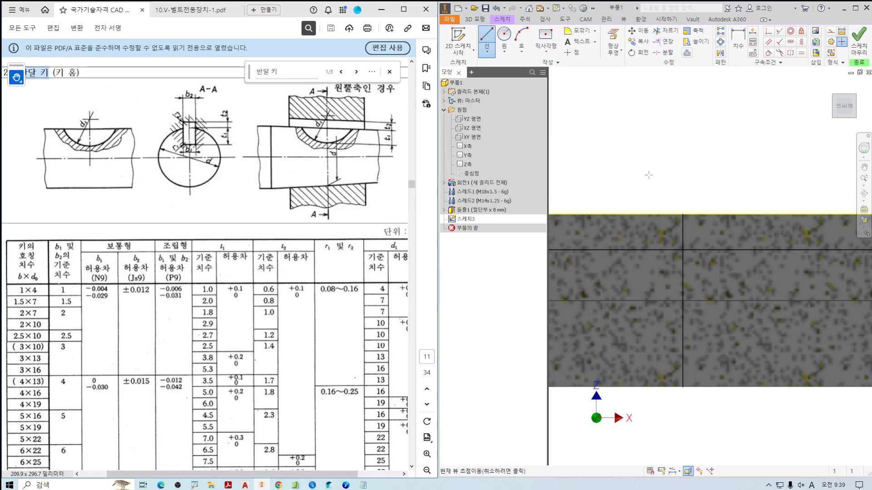
{"action": "scroll", "coordinate": [691, 229], "scroll_direction": "up", "scroll_amount": 6}
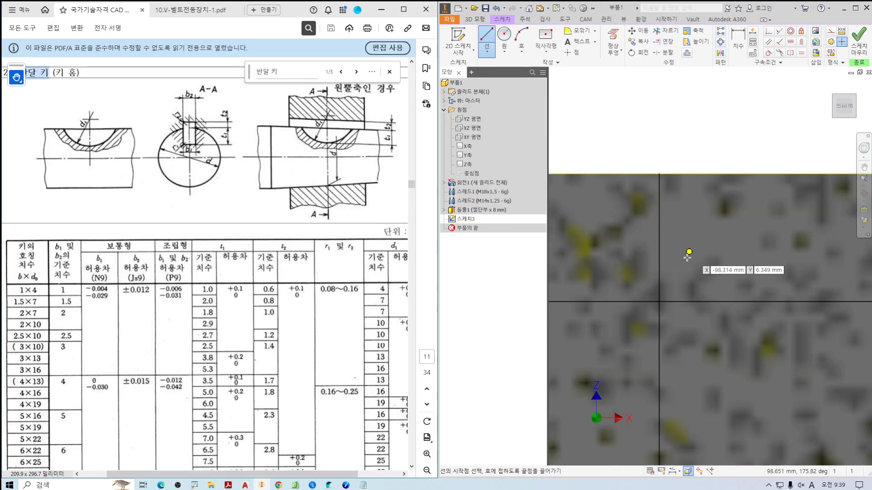
{"action": "left_click", "coordinate": [659, 301]}
{"action": "scroll", "coordinate": [661, 177], "scroll_direction": "down", "scroll_amount": 2}
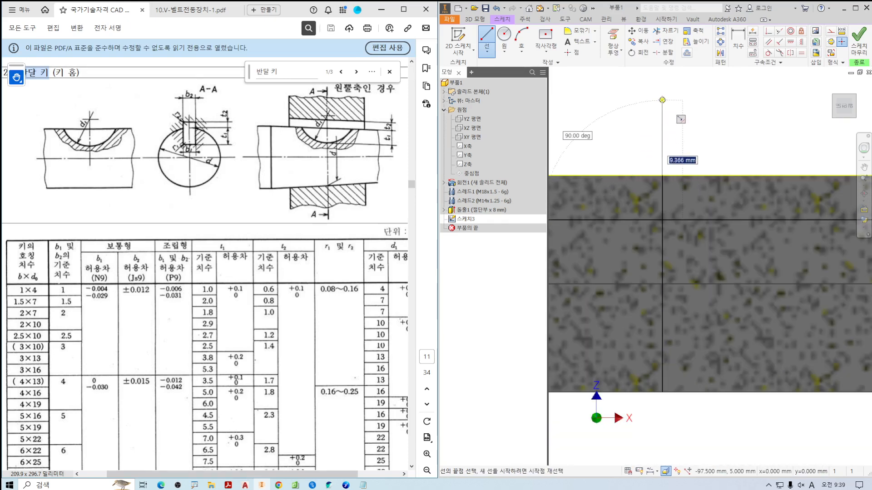
{"action": "type", "text": "13"}
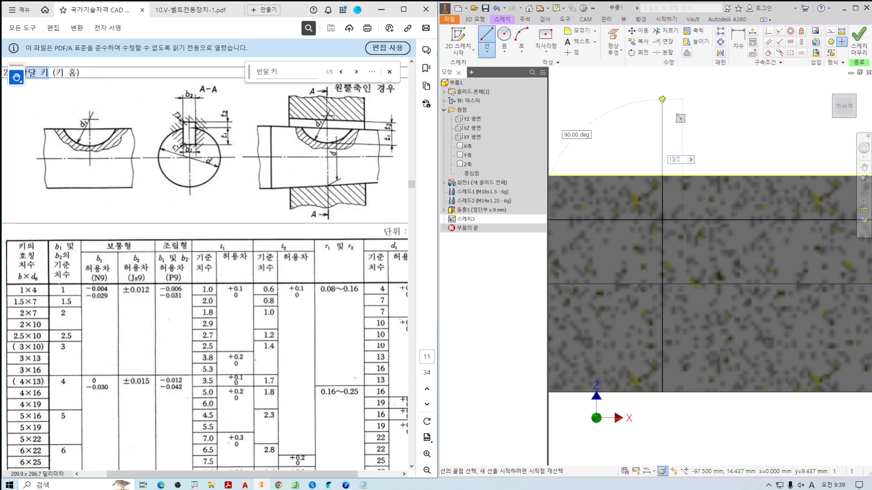
{"action": "type", "text": "/2"}
{"action": "key", "text": "Return"}
{"action": "key", "text": "Escape"}
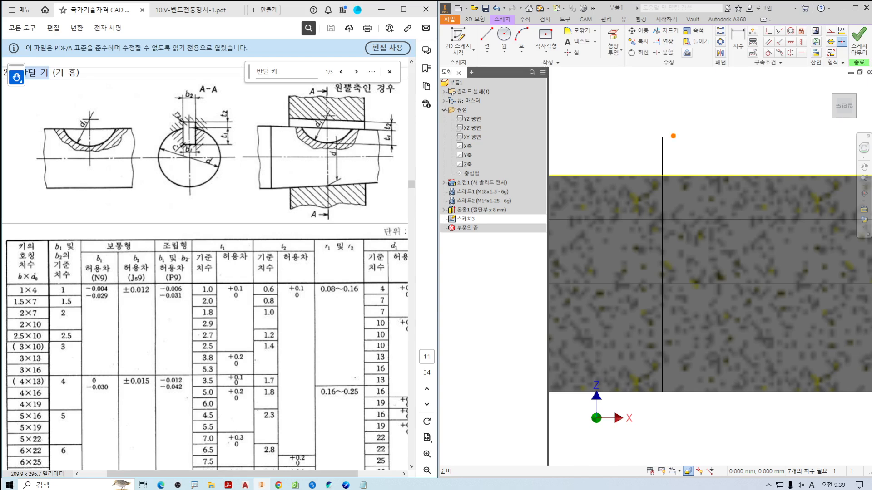
Draw a 13 mm diameter circle centred on the upper end of the vertical line and finish the key seat sketch.
{"action": "mouse_move", "coordinate": [715, 93]}
{"action": "left_mouse_down"}
{"action": "mouse_move", "coordinate": [722, 97]}
{"action": "mouse_move", "coordinate": [696, 126]}
{"action": "left_mouse_up"}
{"action": "left_click_drag", "start_coordinate": [745, 82], "coordinate": [731, 125]}
{"action": "mouse_move", "coordinate": [742, 97]}
{"action": "left_mouse_down"}
{"action": "mouse_move", "coordinate": [759, 112]}
{"action": "mouse_move", "coordinate": [753, 131]}
{"action": "left_mouse_up"}
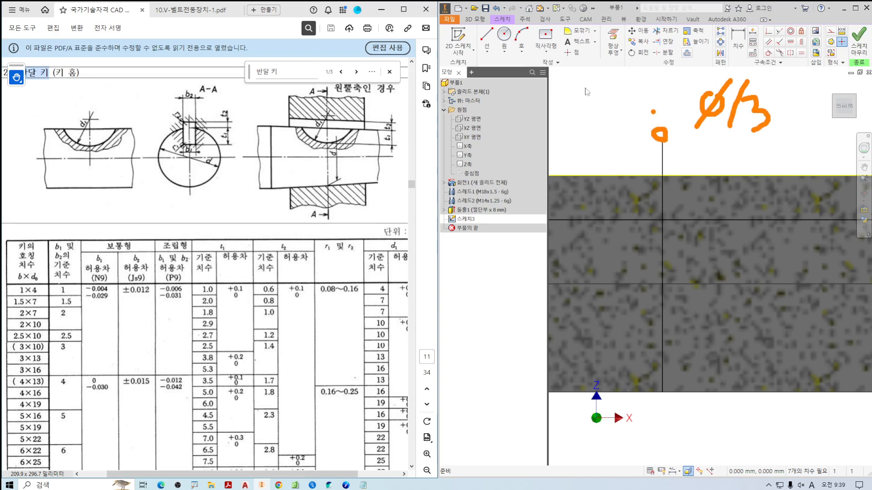
{"action": "left_click", "coordinate": [504, 38]}
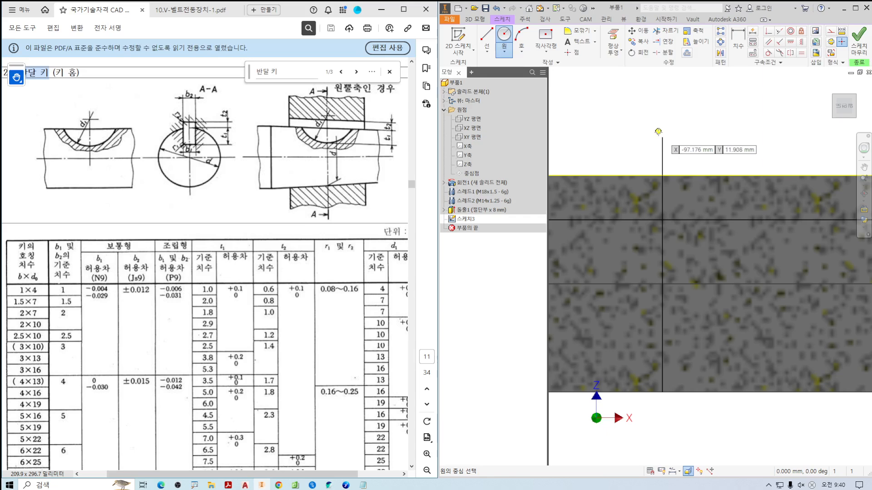
{"action": "left_click", "coordinate": [662, 137]}
{"action": "type", "text": "13"}
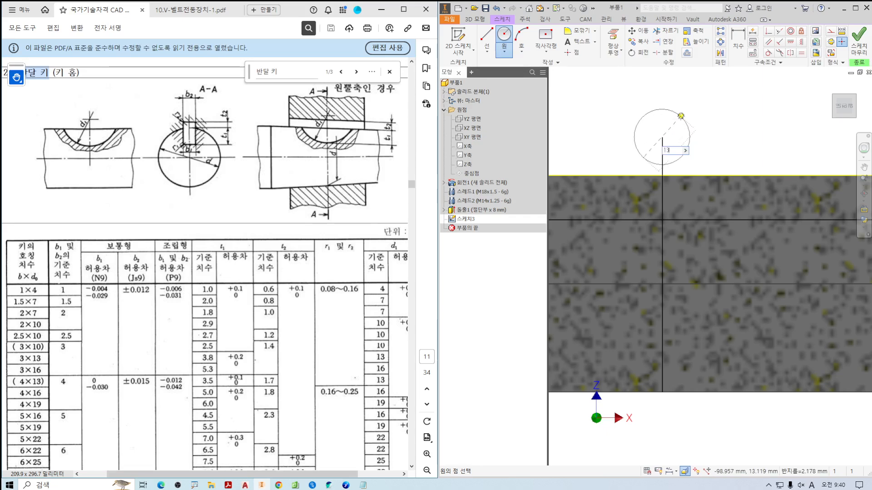
{"action": "key", "text": "Return"}
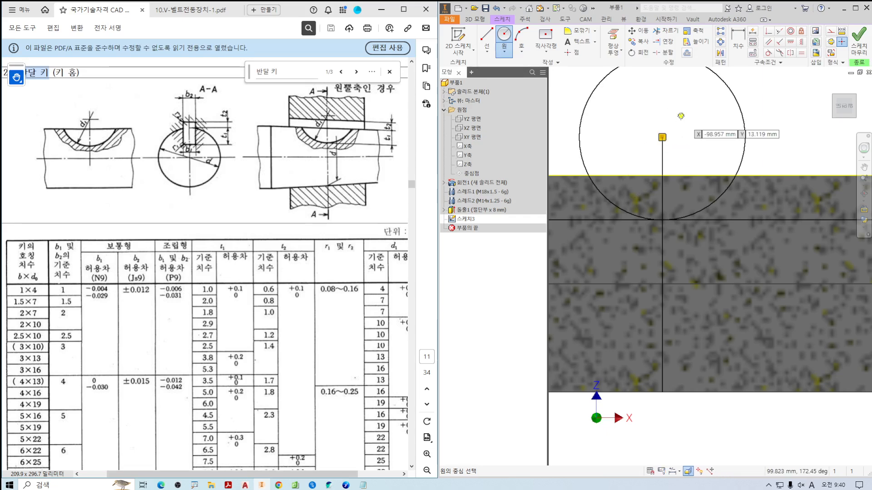
{"action": "key", "text": "Escape"}
{"action": "scroll", "coordinate": [695, 148], "scroll_direction": "down", "scroll_amount": 2}
{"action": "middle_click_drag", "start_coordinate": [737, 137], "coordinate": [731, 154]}
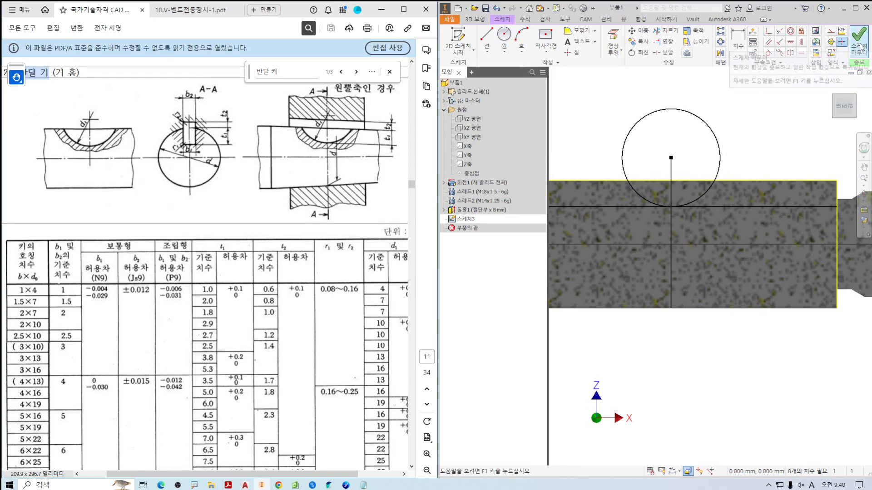
{"action": "left_click", "coordinate": [859, 47]}
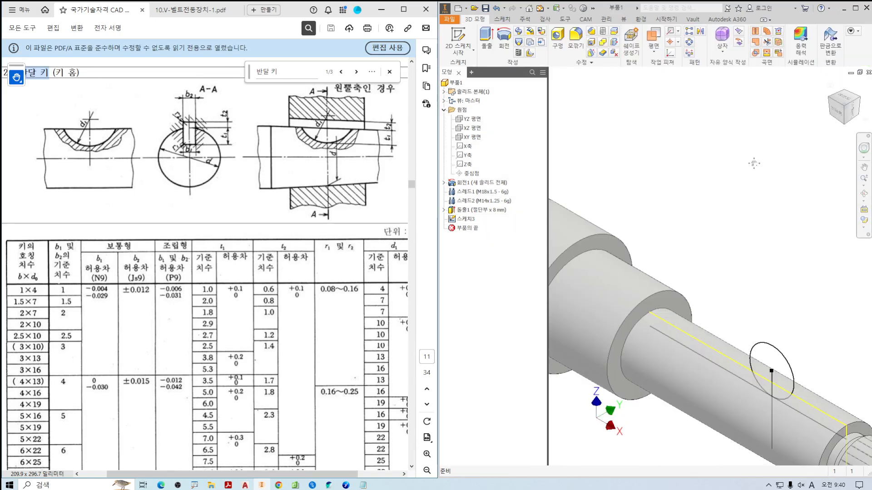
Cut-extrude the key seat circle symmetrically through the shaft with a total width of 4 mm.
{"action": "left_click", "coordinate": [487, 39]}
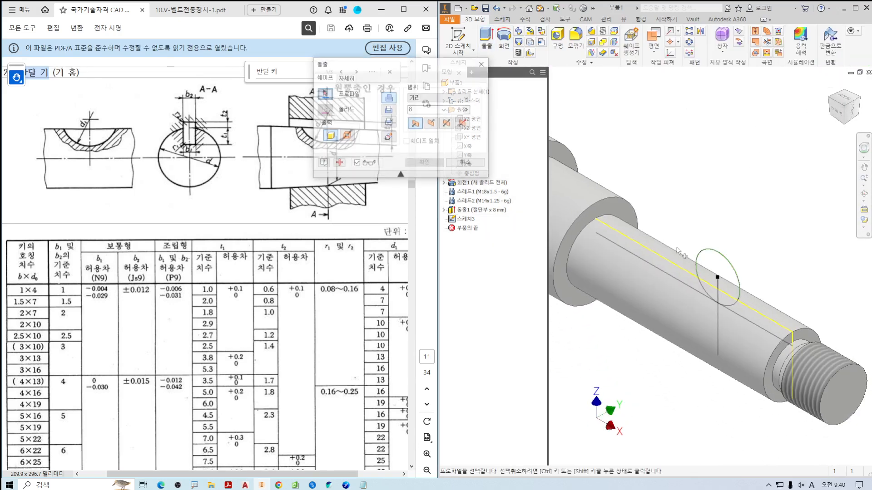
{"action": "left_click", "coordinate": [724, 264]}
{"action": "left_click", "coordinate": [388, 110]}
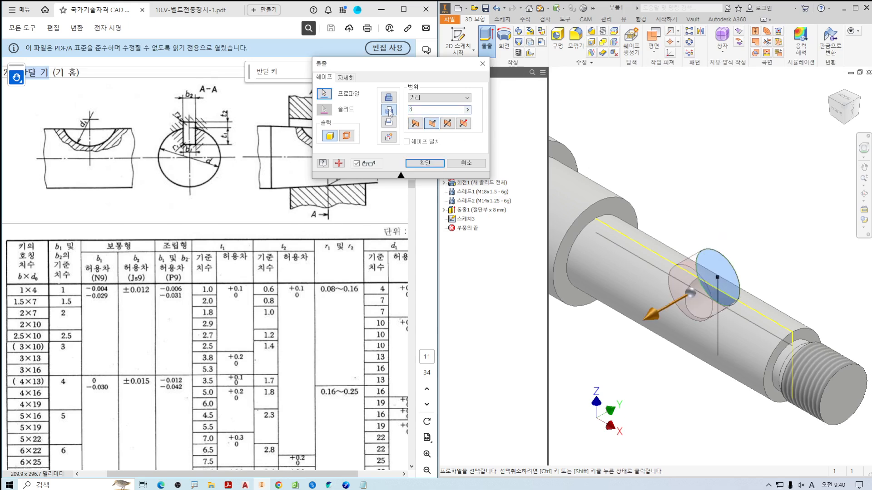
{"action": "left_click", "coordinate": [447, 123]}
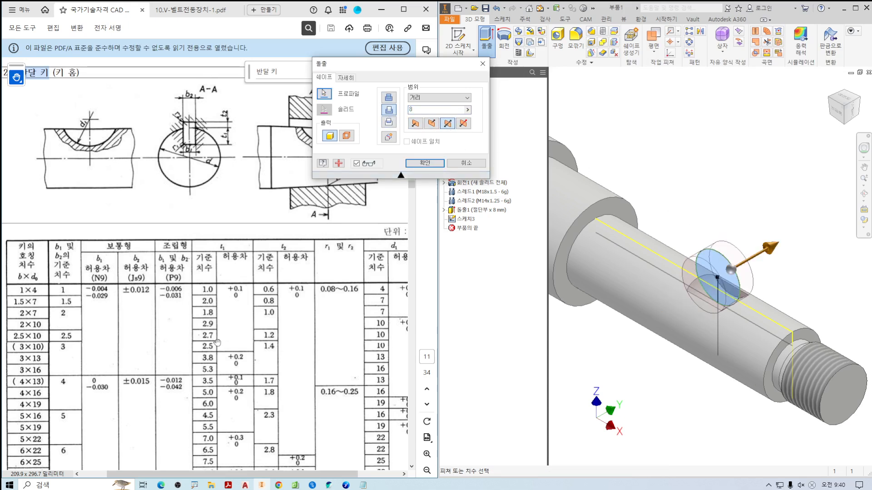
{"action": "left_click", "coordinate": [153, 318]}
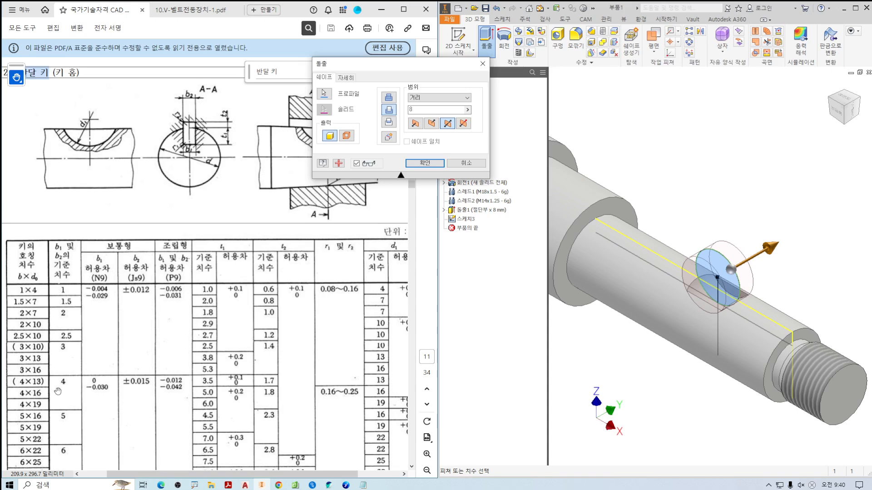
{"action": "mouse_move", "coordinate": [67, 392]}
{"action": "left_mouse_down"}
{"action": "mouse_move", "coordinate": [79, 382]}
{"action": "mouse_move", "coordinate": [75, 390]}
{"action": "left_mouse_up"}
{"action": "key", "text": "Escape"}
{"action": "left_click_drag", "start_coordinate": [422, 110], "coordinate": [403, 111]}
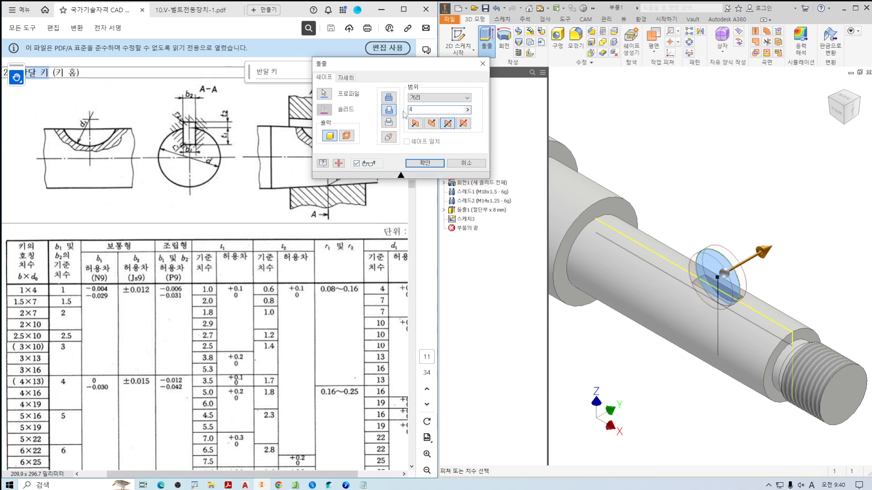
{"action": "left_click", "coordinate": [427, 164]}
{"action": "scroll", "coordinate": [761, 222], "scroll_direction": "up", "scroll_amount": 5}
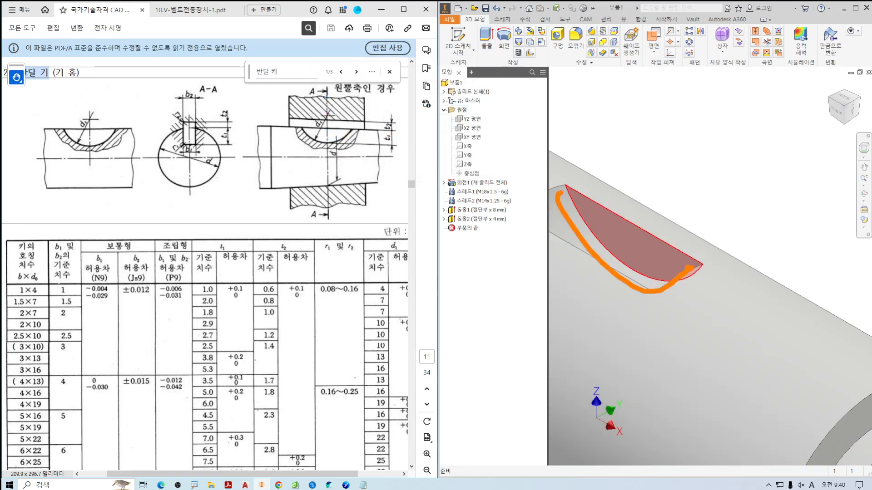
{"action": "scroll", "coordinate": [699, 243], "scroll_direction": "down", "scroll_amount": 5}
{"action": "middle_click_drag", "start_coordinate": [701, 243], "coordinate": [725, 239], "text": "shift"}
{"action": "key", "text": "F6"}
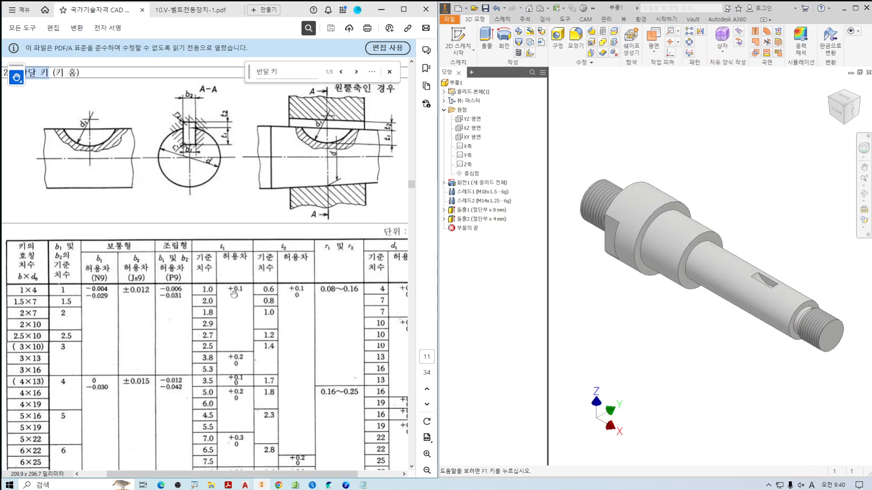
Examine the half-round key seat depth on the shaft and the surrounding bearing seats in the V-belt assembly drawing.
{"action": "scroll", "coordinate": [180, 186], "scroll_direction": "down", "scroll_amount": 3, "text": "ctrl"}
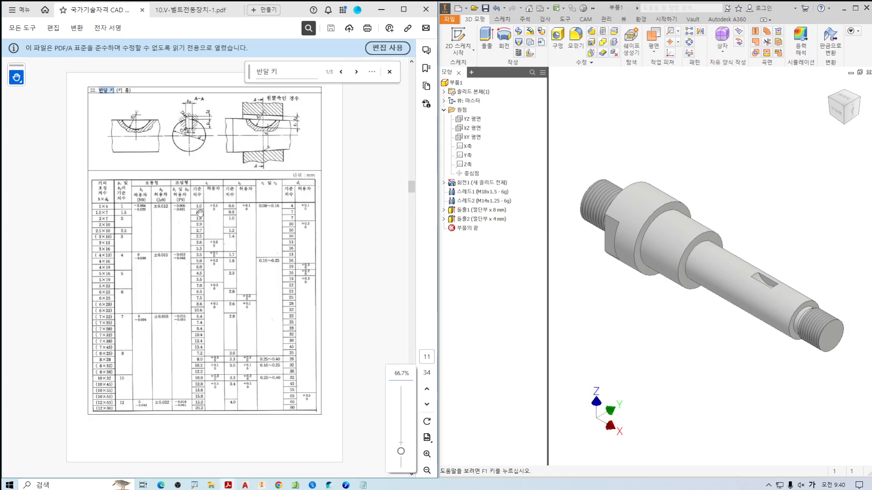
{"action": "left_click", "coordinate": [191, 9]}
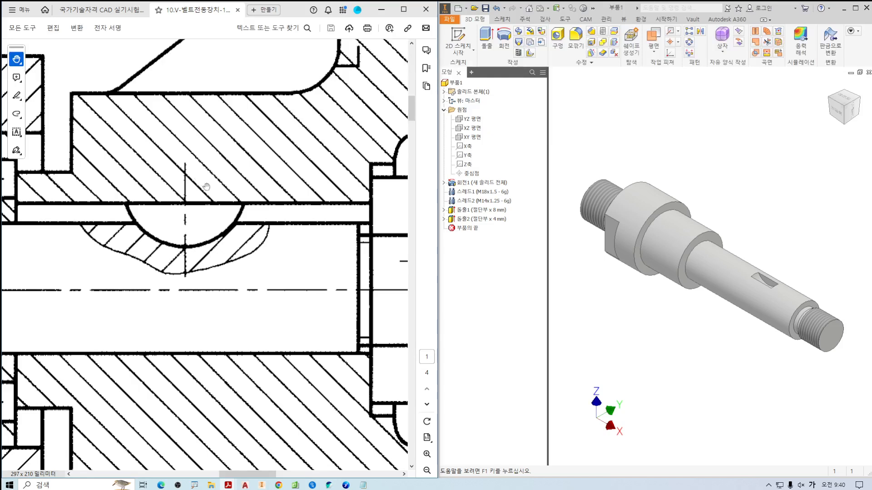
{"action": "scroll", "coordinate": [206, 187], "scroll_direction": "down", "scroll_amount": 3, "text": "ctrl"}
{"action": "left_click_drag", "start_coordinate": [200, 213], "coordinate": [277, 207]}
{"action": "scroll", "coordinate": [281, 205], "scroll_direction": "up", "scroll_amount": 3, "text": "ctrl"}
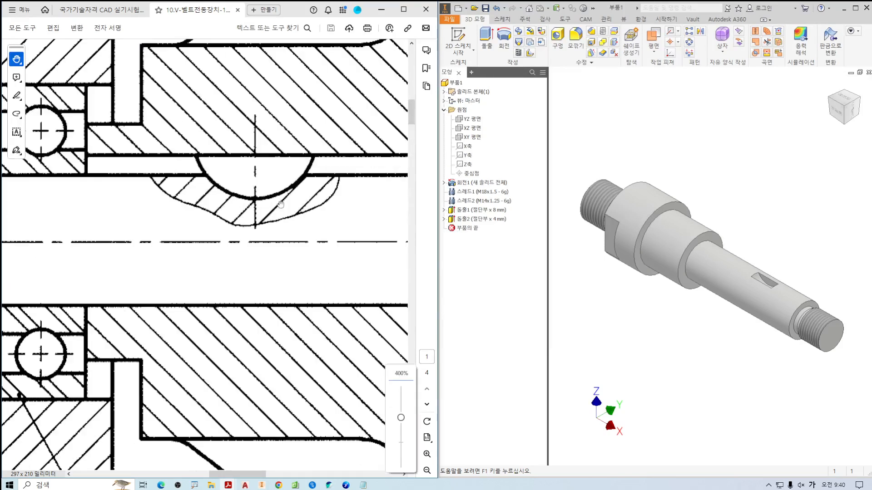
{"action": "key", "text": "ctrl+2"}
{"action": "left_click_drag", "start_coordinate": [201, 176], "coordinate": [340, 176], "text": "shift"}
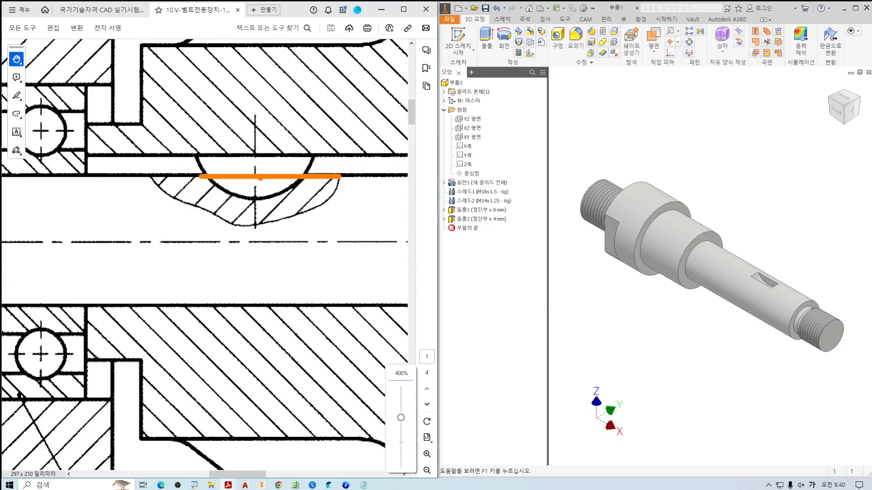
{"action": "mouse_move", "coordinate": [255, 176]}
{"action": "left_mouse_down", "text": "shift"}
{"action": "mouse_move", "coordinate": [255, 198]}
{"action": "mouse_move", "coordinate": [270, 185]}
{"action": "left_mouse_up", "text": "shift"}
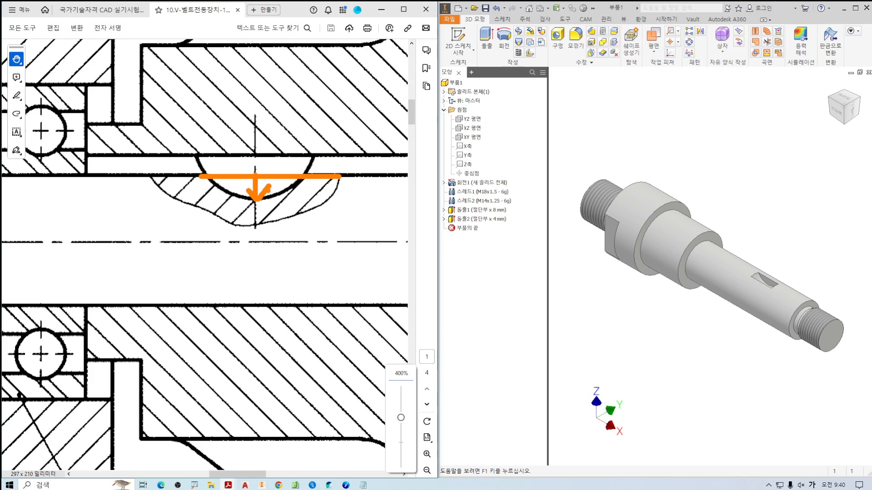
{"action": "left_click_drag", "start_coordinate": [175, 173], "coordinate": [266, 222]}
{"action": "mouse_move", "coordinate": [183, 131]}
{"action": "left_mouse_down"}
{"action": "mouse_move", "coordinate": [200, 117]}
{"action": "mouse_move", "coordinate": [283, 223]}
{"action": "left_mouse_up"}
{"action": "key", "text": "Escape"}
{"action": "mouse_move", "coordinate": [133, 294]}
{"action": "left_mouse_down"}
{"action": "mouse_move", "coordinate": [181, 255]}
{"action": "mouse_move", "coordinate": [168, 276]}
{"action": "left_mouse_up"}
{"action": "scroll", "coordinate": [178, 255], "scroll_direction": "down", "scroll_amount": 4, "text": "ctrl"}
{"action": "middle_click_drag", "start_coordinate": [723, 200], "coordinate": [721, 196]}
{"action": "mouse_move", "coordinate": [191, 268]}
{"action": "left_mouse_down"}
{"action": "mouse_move", "coordinate": [211, 247]}
{"action": "mouse_move", "coordinate": [231, 253]}
{"action": "left_mouse_up"}
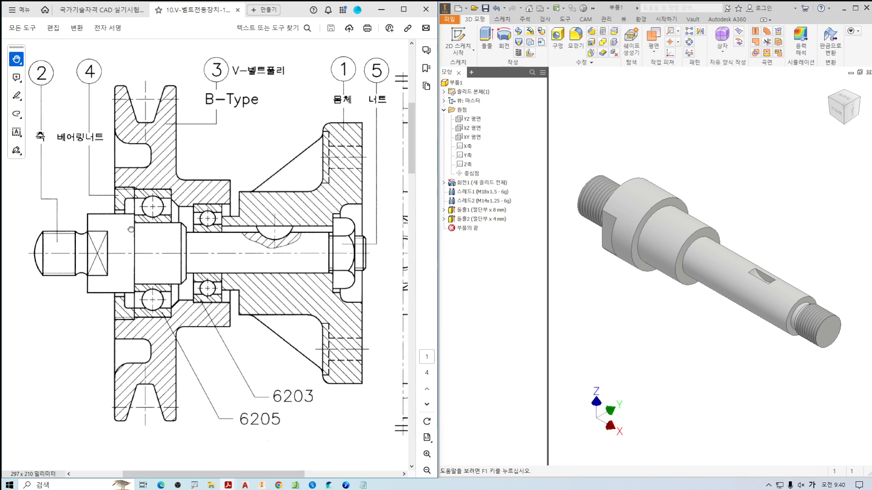
Locate the shaft corner against bearing 6205 in the assembly drawing and look up that bearing's corner radius r in the KS tables.
{"action": "left_click_drag", "start_coordinate": [145, 217], "coordinate": [121, 219]}
{"action": "key", "text": "ctrl+2"}
{"action": "left_click_drag", "start_coordinate": [121, 219], "coordinate": [153, 219], "text": "shift"}
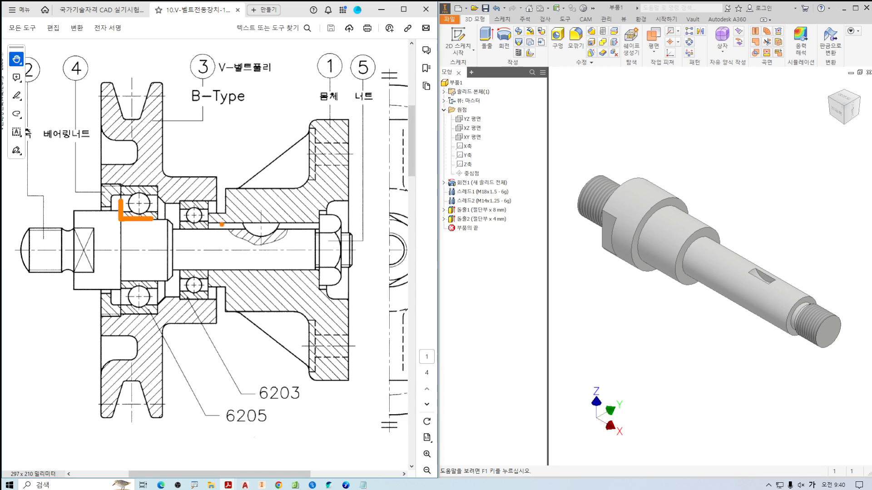
{"action": "key", "text": "Escape"}
{"action": "left_click", "coordinate": [122, 10]}
{"action": "key", "text": "ctrl+f"}
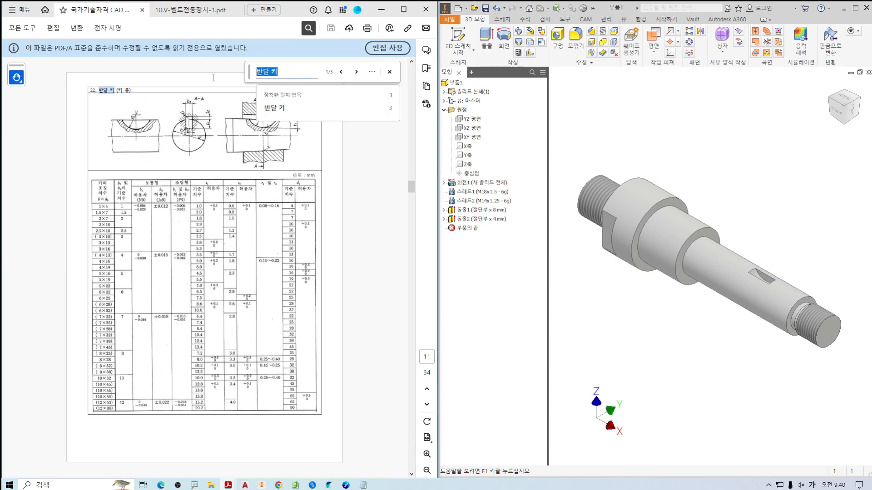
{"action": "type", "text": "6205"}
{"action": "key", "text": "Return"}
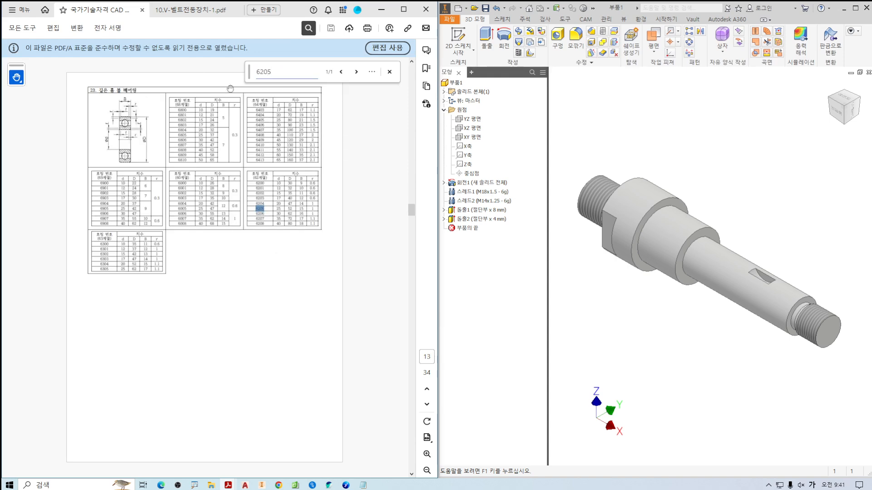
{"action": "scroll", "coordinate": [302, 212], "scroll_direction": "up", "scroll_amount": 5, "text": "ctrl"}
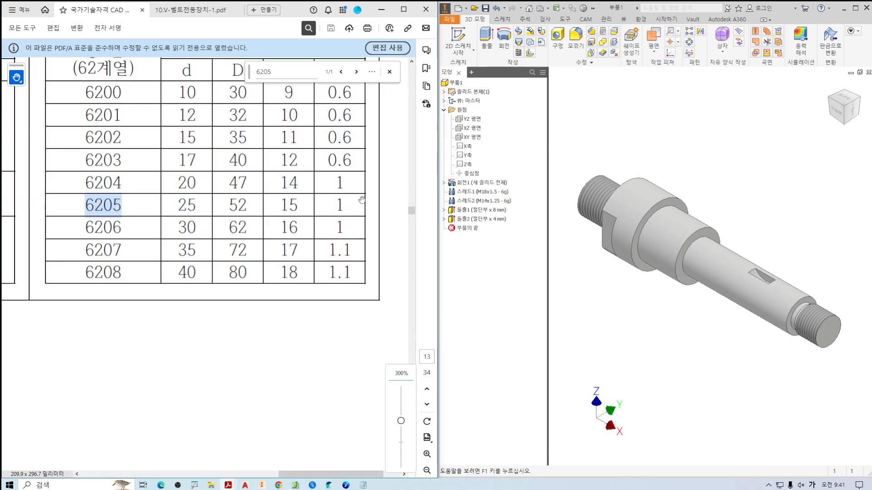
{"action": "left_click_drag", "start_coordinate": [326, 217], "coordinate": [362, 215]}
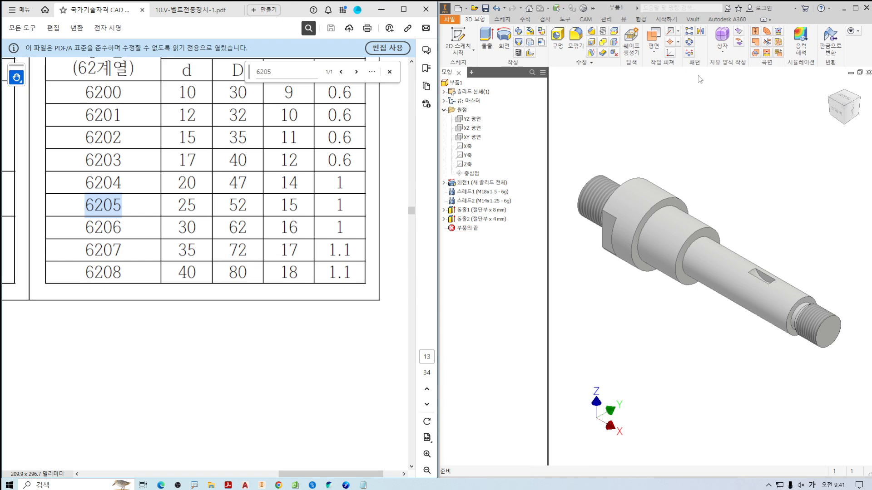
Fillet the inner corner edge between the large shaft collar and the 6205 bearing seat with a 1 mm radius.
{"action": "left_click", "coordinate": [575, 36]}
{"action": "scroll", "coordinate": [665, 214], "scroll_direction": "up", "scroll_amount": 3}
{"action": "scroll", "coordinate": [665, 213], "scroll_direction": "up", "scroll_amount": 2}
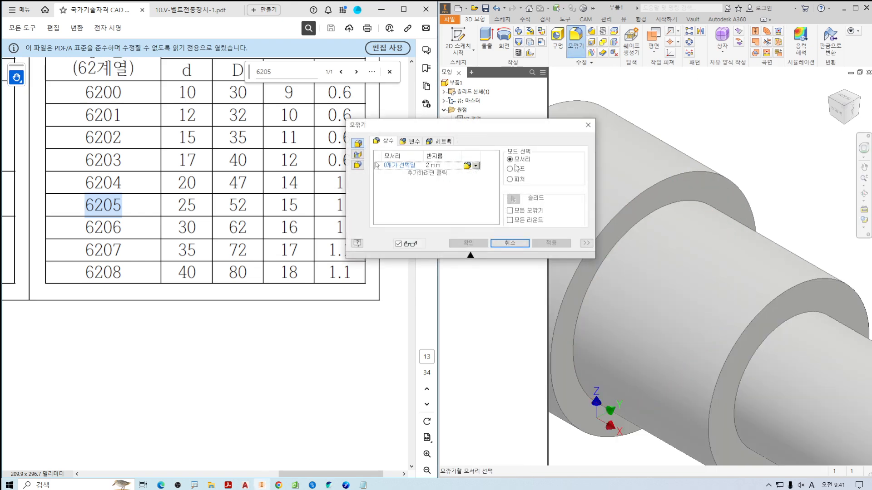
{"action": "left_click", "coordinate": [448, 167]}
{"action": "type", "text": "1"}
{"action": "left_click", "coordinate": [657, 207]}
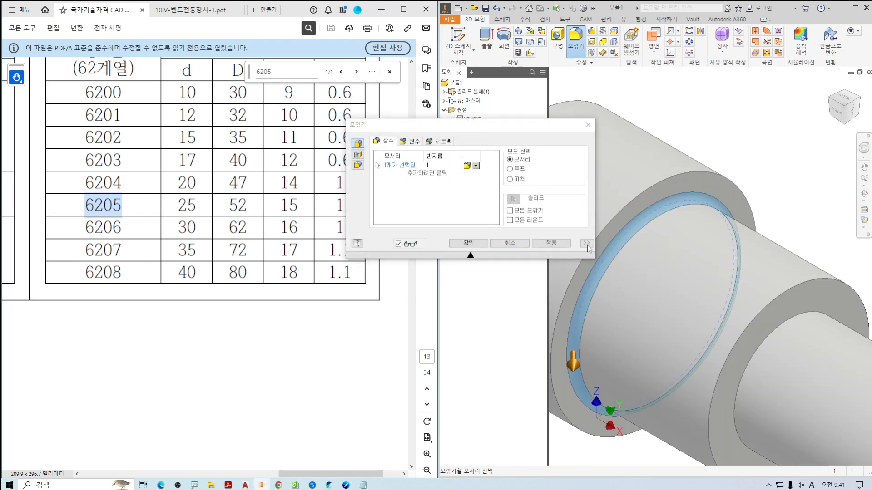
{"action": "left_click", "coordinate": [469, 243]}
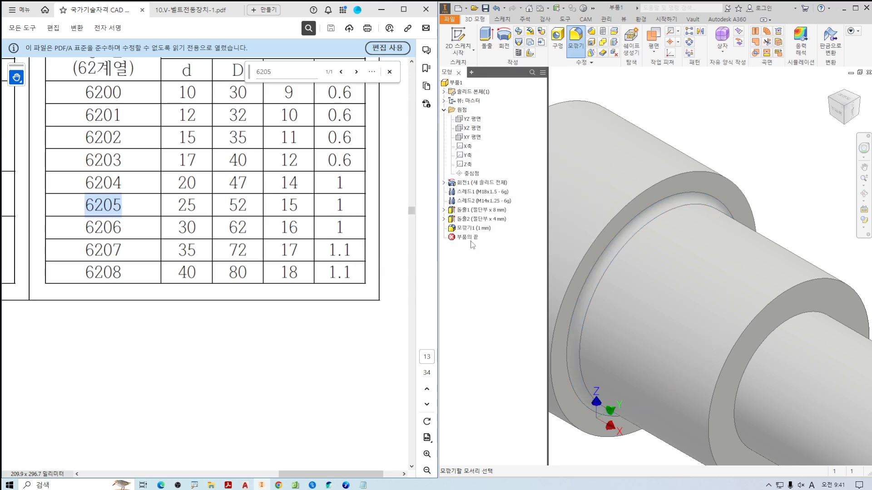
{"action": "scroll", "coordinate": [306, 221], "scroll_direction": "down", "scroll_amount": 5, "text": "ctrl"}
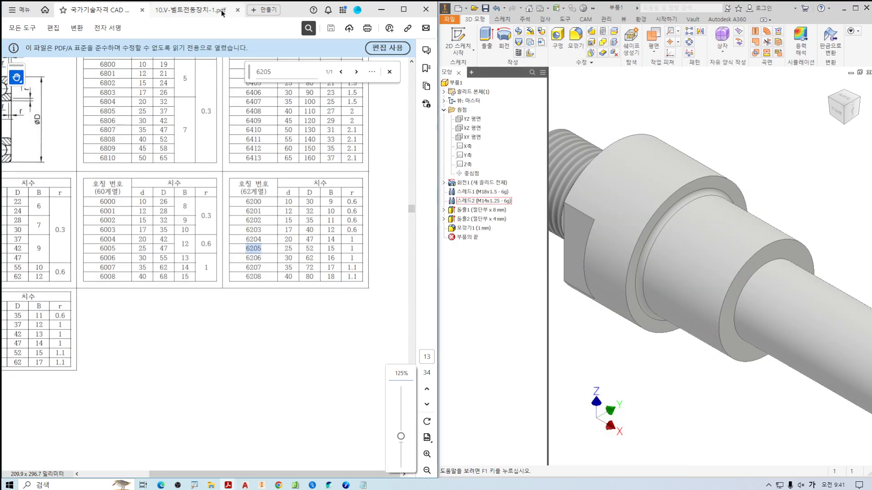
Check the 6205 bearing seat's end in the assembly drawing and chamfer that outer shoulder edge on the shaft by 2 mm.
{"action": "left_click", "coordinate": [218, 10]}
{"action": "scroll", "coordinate": [191, 280], "scroll_direction": "up", "scroll_amount": 3, "text": "ctrl"}
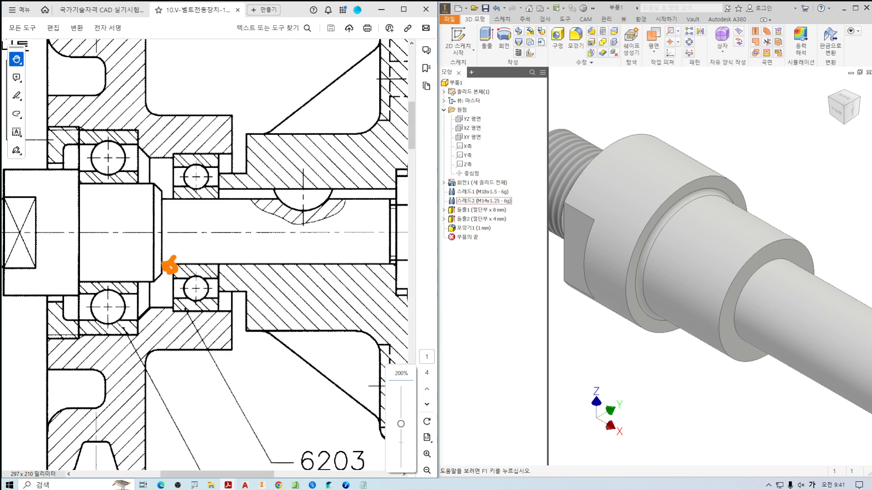
{"action": "scroll", "coordinate": [169, 265], "scroll_direction": "up", "scroll_amount": 2, "text": "ctrl"}
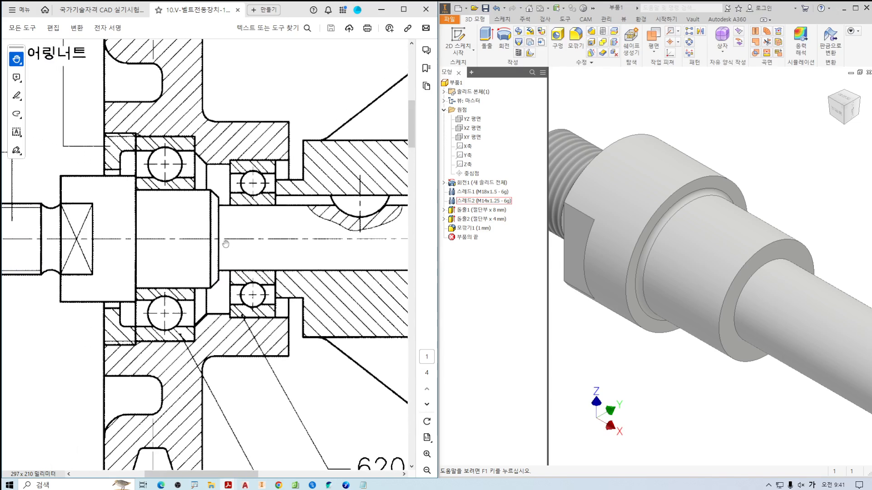
{"action": "left_click_drag", "start_coordinate": [210, 183], "coordinate": [225, 193]}
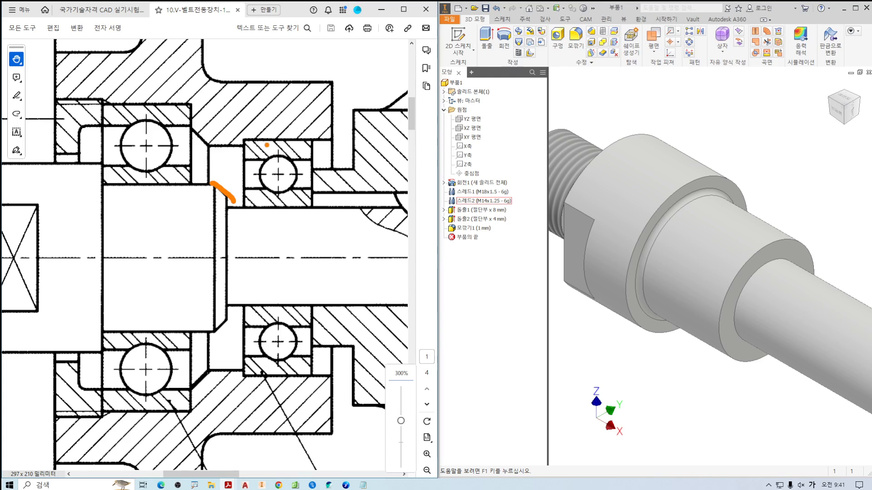
{"action": "mouse_move", "coordinate": [246, 132]}
{"action": "left_mouse_down"}
{"action": "mouse_move", "coordinate": [225, 152]}
{"action": "mouse_move", "coordinate": [254, 159]}
{"action": "left_mouse_up"}
{"action": "mouse_move", "coordinate": [262, 133]}
{"action": "left_mouse_down"}
{"action": "mouse_move", "coordinate": [273, 146]}
{"action": "mouse_move", "coordinate": [298, 143]}
{"action": "left_mouse_up"}
{"action": "mouse_move", "coordinate": [284, 170]}
{"action": "left_mouse_down"}
{"action": "mouse_move", "coordinate": [195, 156]}
{"action": "mouse_move", "coordinate": [369, 171]}
{"action": "left_mouse_up"}
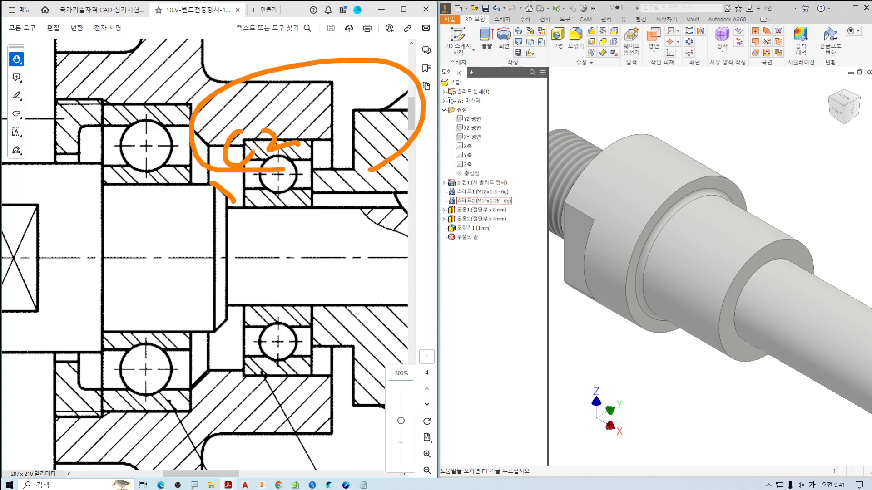
{"action": "left_click", "coordinate": [591, 31]}
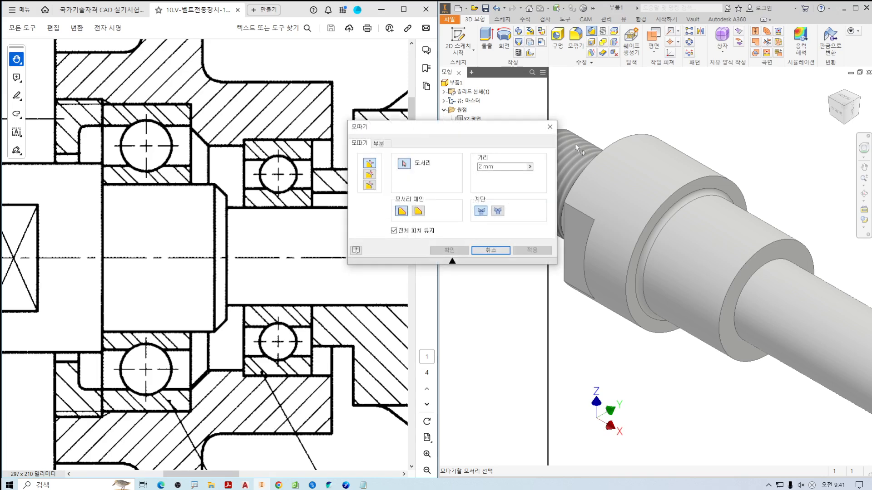
{"action": "left_click", "coordinate": [765, 248]}
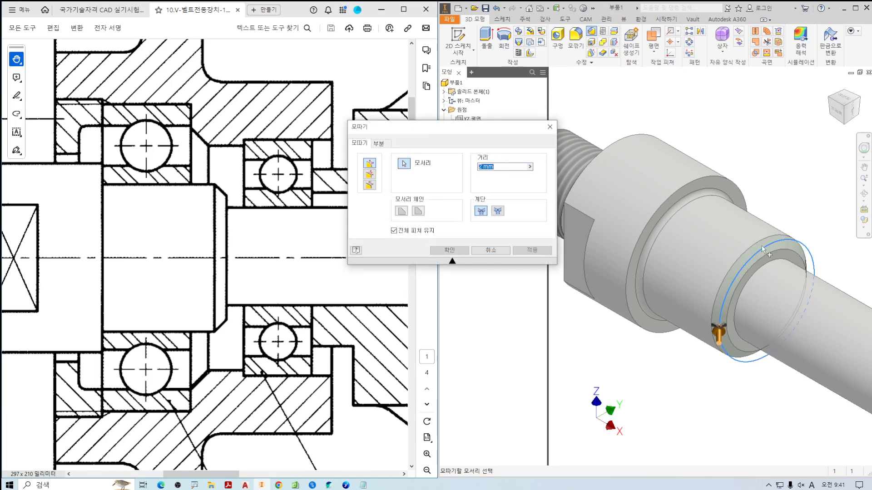
{"action": "left_click", "coordinate": [445, 250]}
Check the nut end in the assembly drawing and set up a 1 mm chamfer on the M14 thread's outer end edge.
{"action": "scroll", "coordinate": [681, 183], "scroll_direction": "down", "scroll_amount": 3}
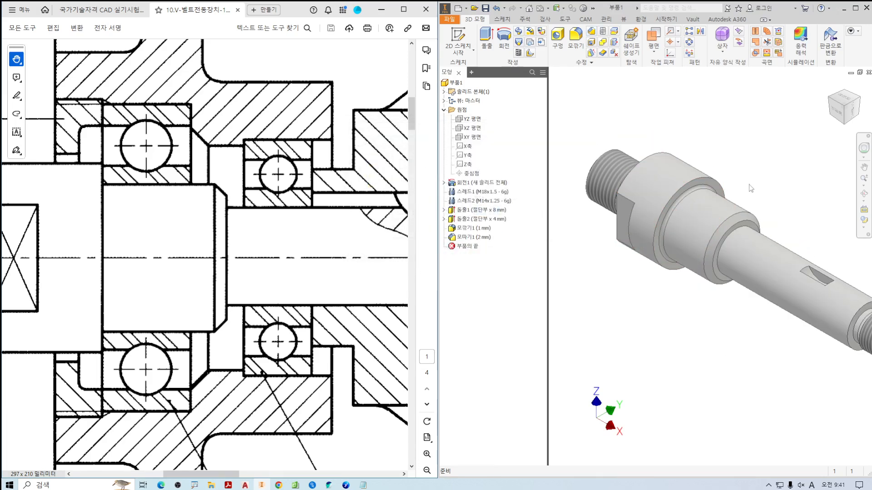
{"action": "middle_click_drag", "start_coordinate": [749, 188], "coordinate": [660, 169]}
{"action": "left_click_drag", "start_coordinate": [234, 289], "coordinate": [164, 266]}
{"action": "scroll", "coordinate": [166, 265], "scroll_direction": "down", "scroll_amount": 1, "text": "ctrl"}
{"action": "scroll", "coordinate": [166, 266], "scroll_direction": "down", "scroll_amount": 2, "text": "ctrl"}
{"action": "left_click_drag", "start_coordinate": [249, 260], "coordinate": [220, 253]}
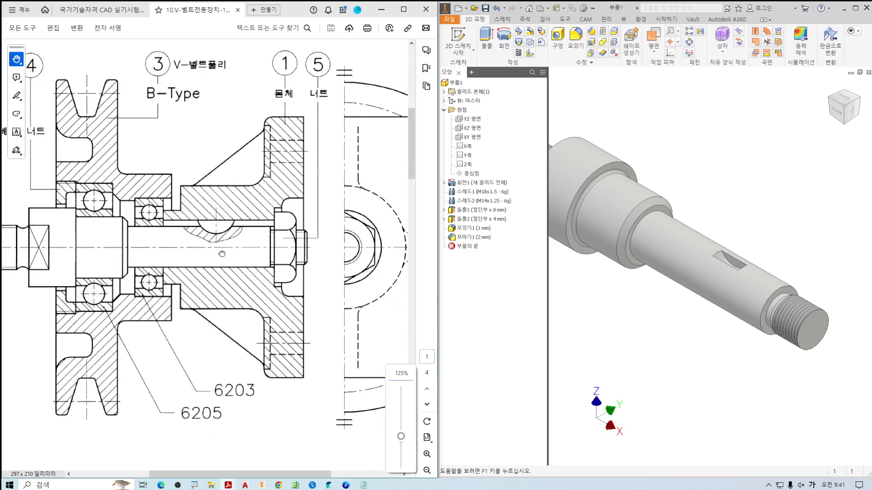
{"action": "scroll", "coordinate": [301, 248], "scroll_direction": "up", "scroll_amount": 3, "text": "ctrl"}
{"action": "left_click_drag", "start_coordinate": [303, 208], "coordinate": [316, 223]}
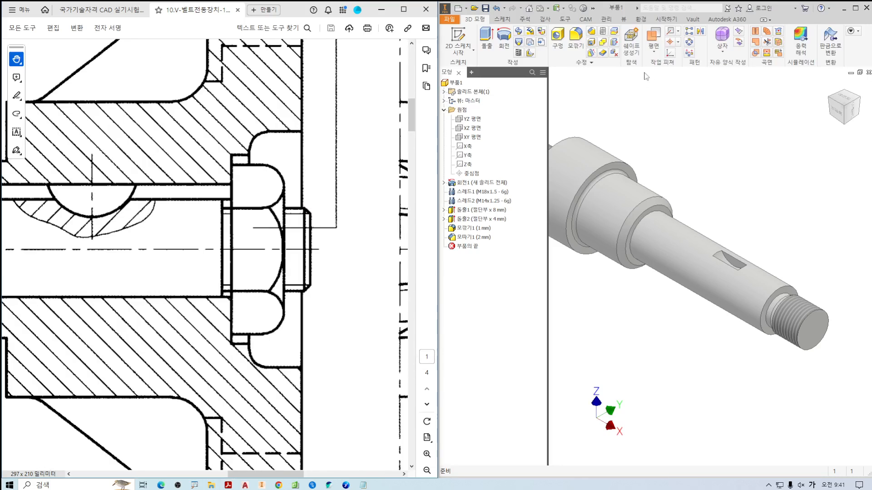
{"action": "left_click", "coordinate": [592, 32]}
{"action": "double_click", "coordinate": [486, 167]}
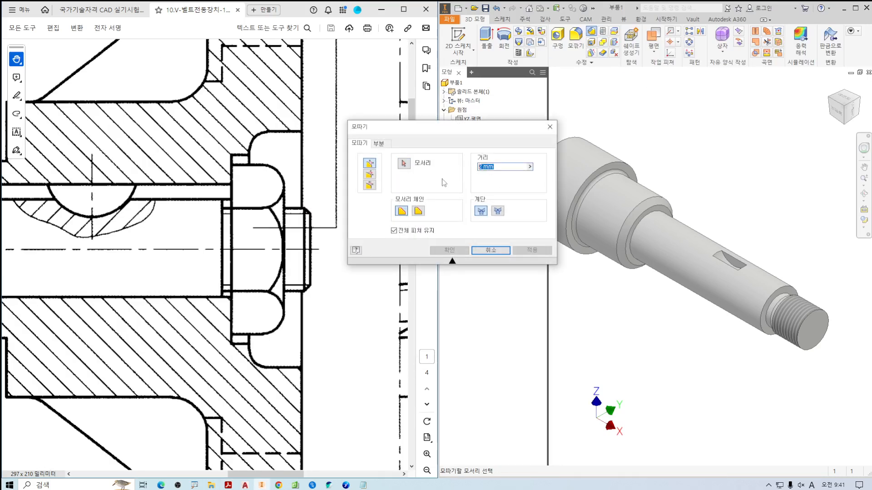
{"action": "type", "text": "1"}
{"action": "left_click", "coordinate": [818, 317]}
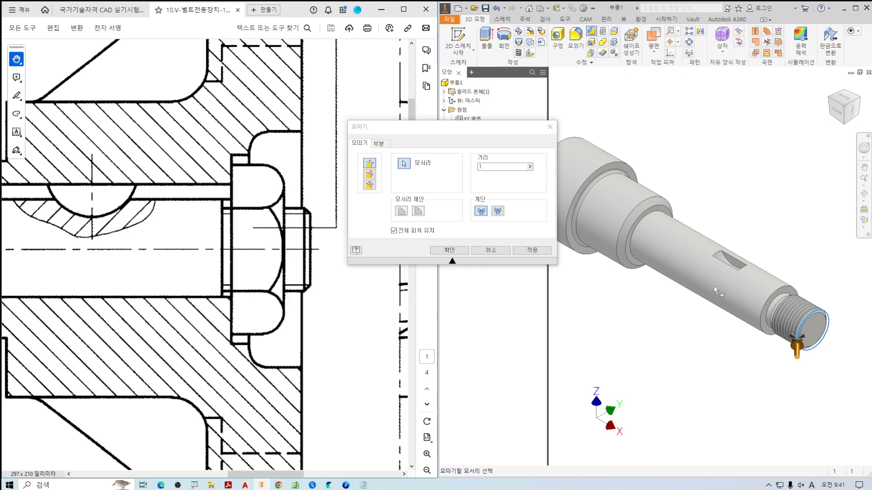
Add the shaft shoulder edge beside the M14 thread to the 1 mm chamfer and apply it.
{"action": "left_click", "coordinate": [199, 284]}
{"action": "scroll", "coordinate": [198, 284], "scroll_direction": "up", "scroll_amount": 4, "text": "ctrl"}
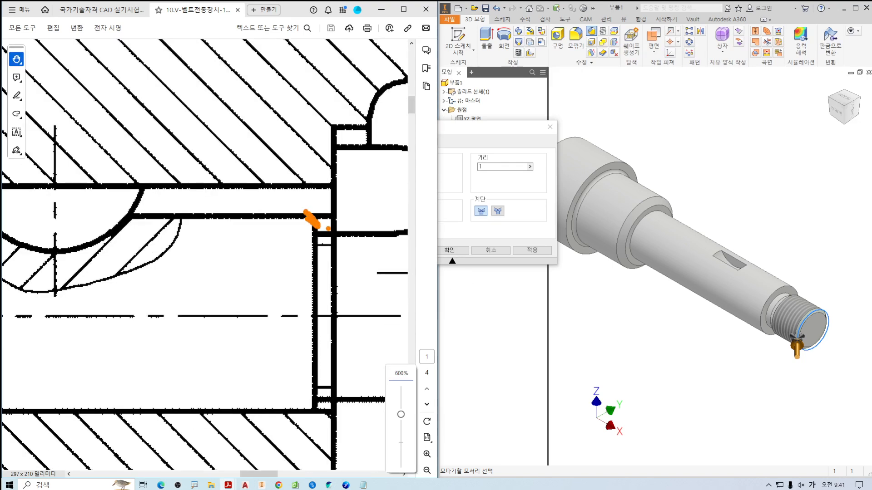
{"action": "scroll", "coordinate": [815, 288], "scroll_direction": "up", "scroll_amount": 3}
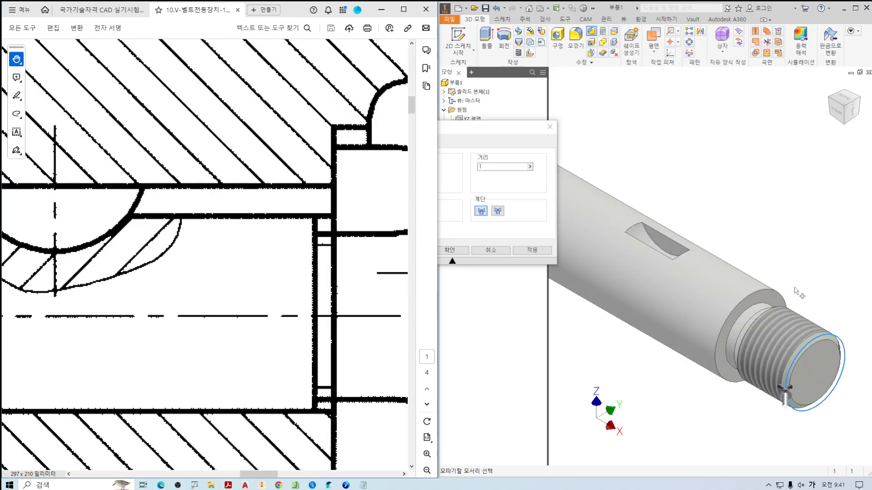
{"action": "left_click", "coordinate": [767, 293]}
{"action": "scroll", "coordinate": [767, 293], "scroll_direction": "down", "scroll_amount": 5}
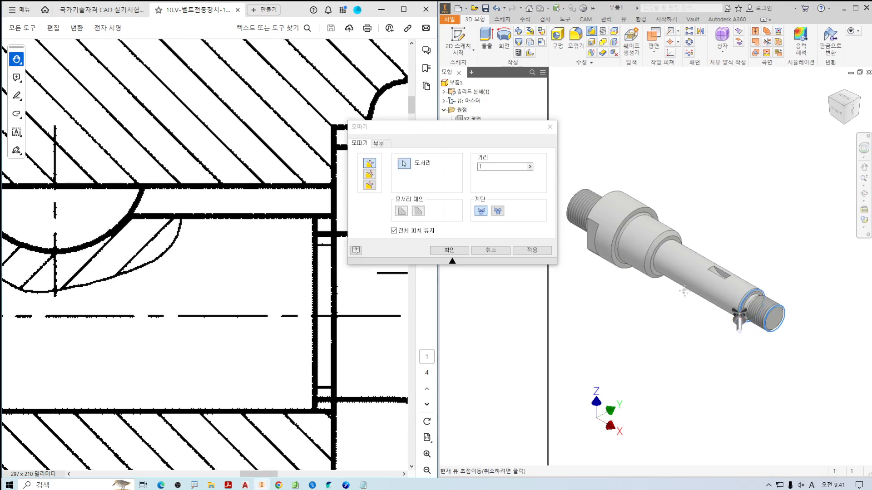
{"action": "left_click", "coordinate": [449, 250]}
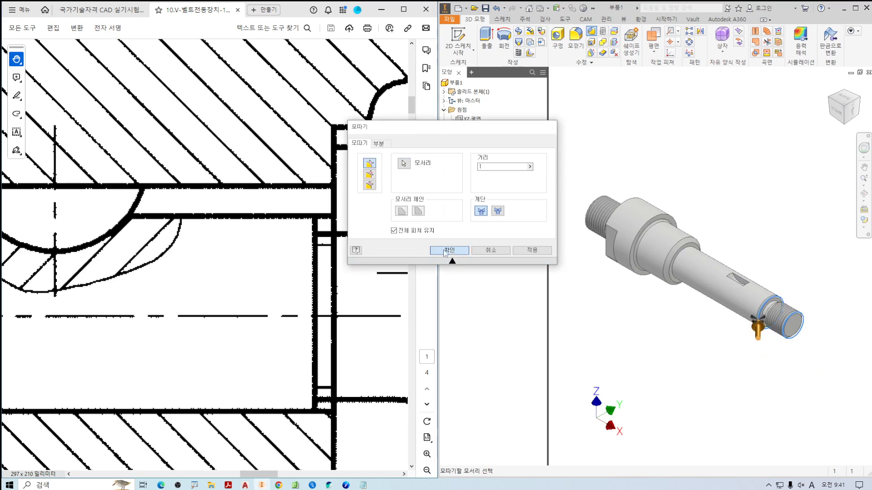
Compare the whole shaft with the assembly drawing, checking its shoulders, key seat and thread ends in front and isometric views.
{"action": "scroll", "coordinate": [269, 313], "scroll_direction": "down", "scroll_amount": 3, "text": "ctrl"}
{"action": "left_click_drag", "start_coordinate": [253, 314], "coordinate": [282, 307]}
{"action": "key", "text": "ctrl+2"}
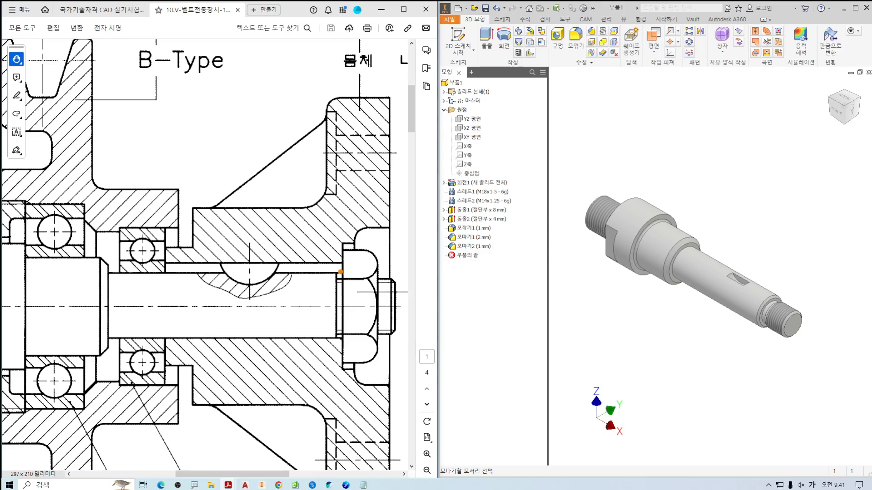
{"action": "left_click_drag", "start_coordinate": [333, 270], "coordinate": [260, 280]}
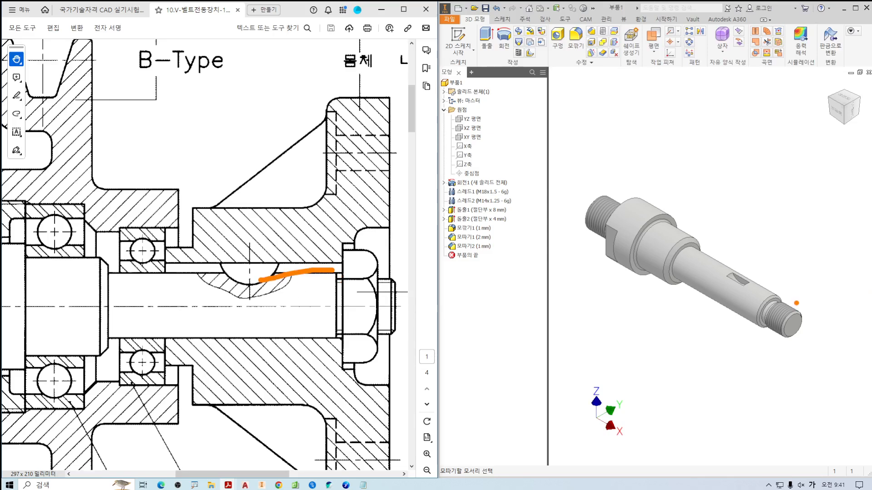
{"action": "left_click_drag", "start_coordinate": [781, 297], "coordinate": [790, 293]}
{"action": "key", "text": "Escape"}
{"action": "left_click_drag", "start_coordinate": [90, 298], "coordinate": [199, 300]}
{"action": "left_click_drag", "start_coordinate": [264, 258], "coordinate": [279, 244]}
{"action": "left_click", "coordinate": [838, 110]}
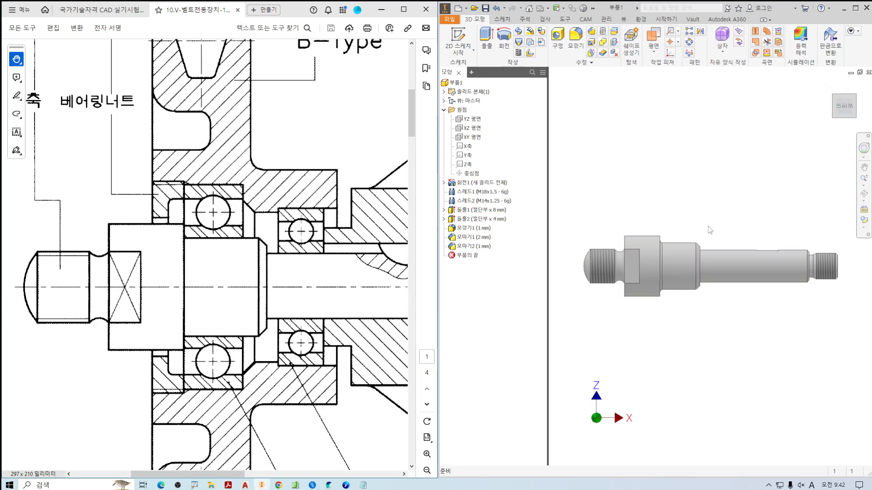
{"action": "key", "text": "F6"}
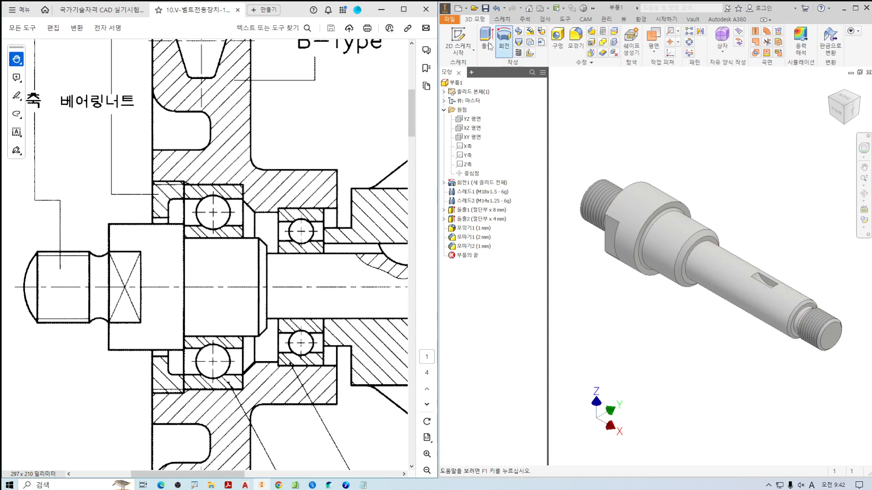
Save the part as V벨트전동장치-축.ipt in the V벨트전동장치 folder.
{"action": "left_click", "coordinate": [485, 8]}
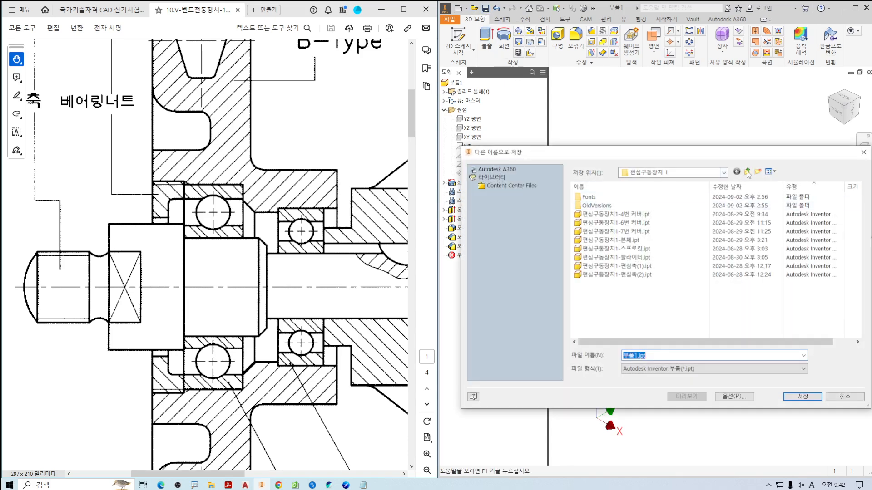
{"action": "left_click", "coordinate": [747, 172]}
{"action": "double_click", "coordinate": [604, 231]}
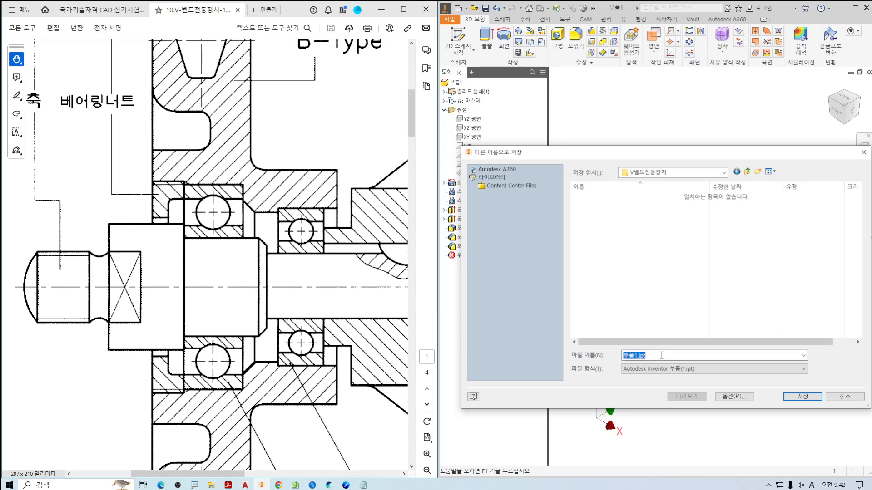
{"action": "type", "text": "v"}
{"action": "key", "text": "BackSpace"}
{"action": "type", "text": "V"}
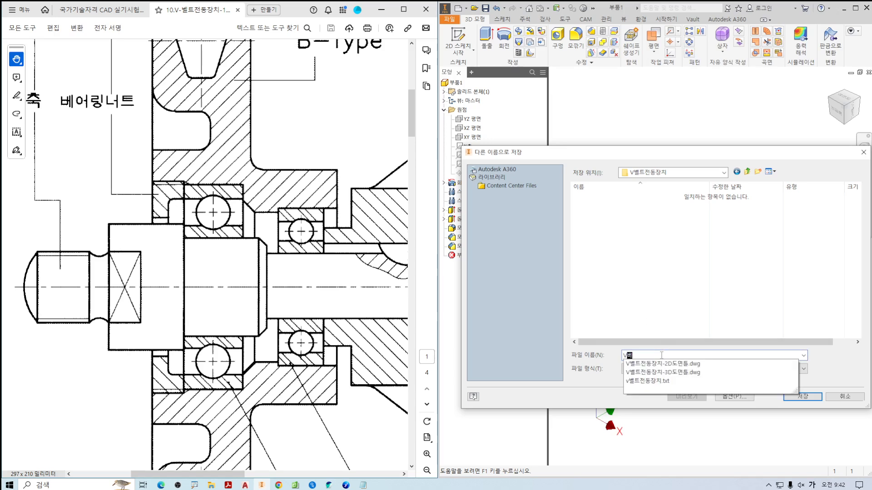
{"action": "type", "text": "벨트전동장치-"}
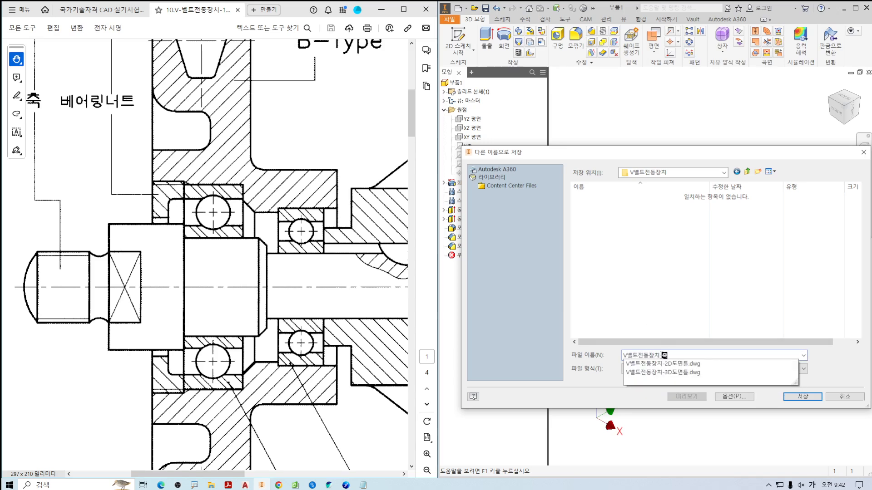
{"action": "key", "text": "Return"}
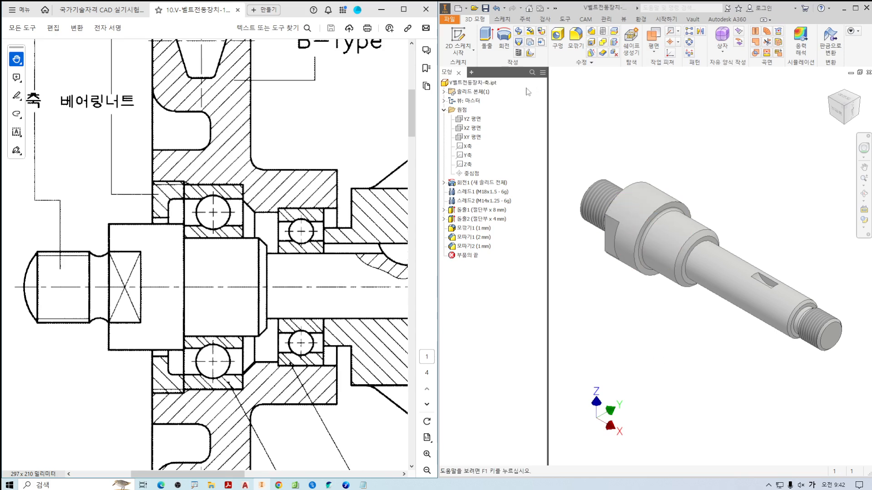
Display the shaft part's physical iProperties and update its mass and volume calculation.
{"action": "right_click", "coordinate": [480, 83]}
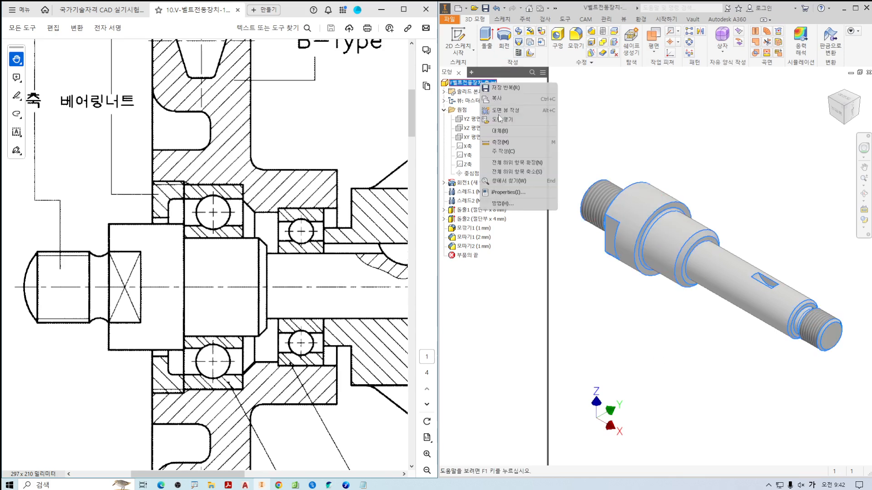
{"action": "left_click", "coordinate": [520, 192]}
{"action": "left_click", "coordinate": [644, 108]}
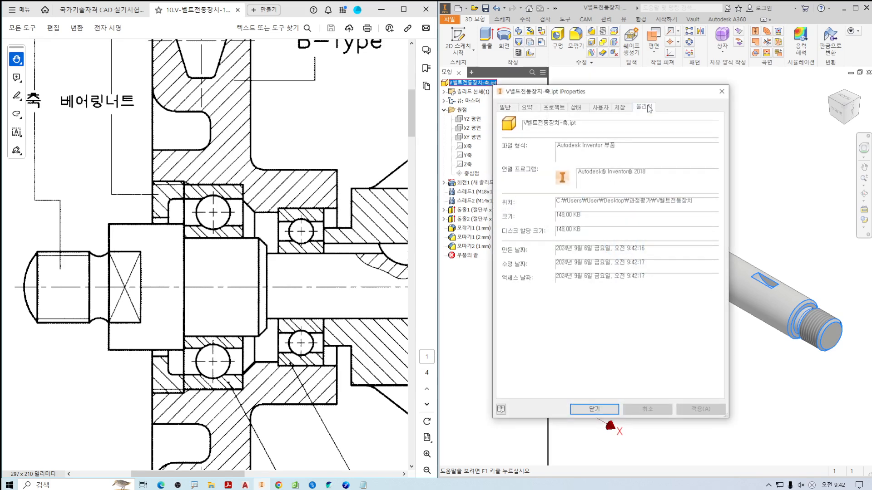
{"action": "left_click", "coordinate": [694, 131]}
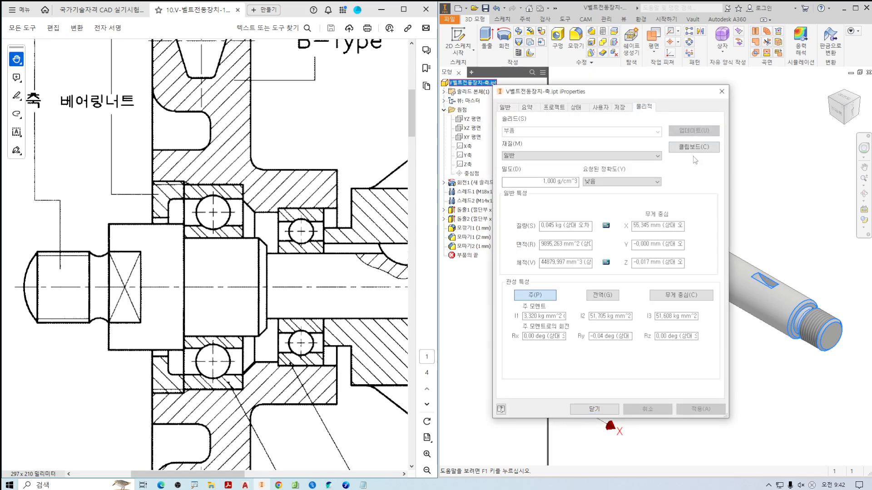
In the V벨트전동장치 text file in Notepad, enter the mass formula 0.045 * 1000 * 7.85 = on the 축 line.
{"action": "left_click", "coordinate": [363, 485]}
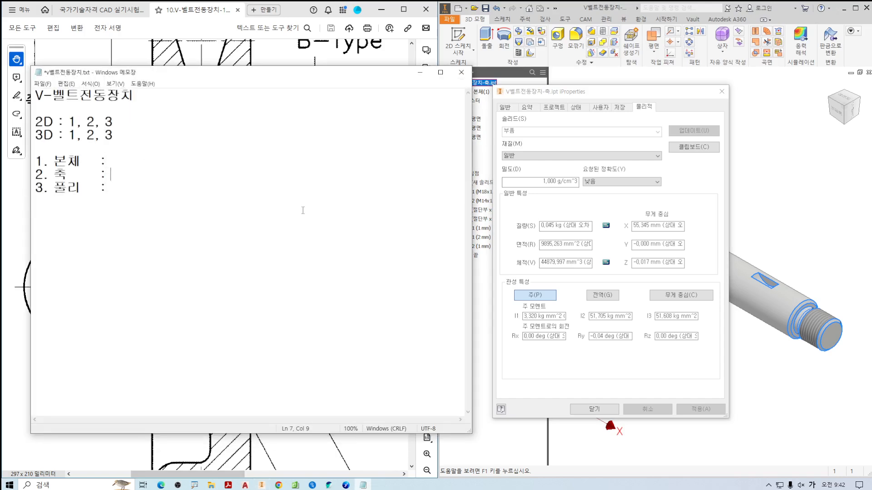
{"action": "type", "text": "0.045 * 100"}
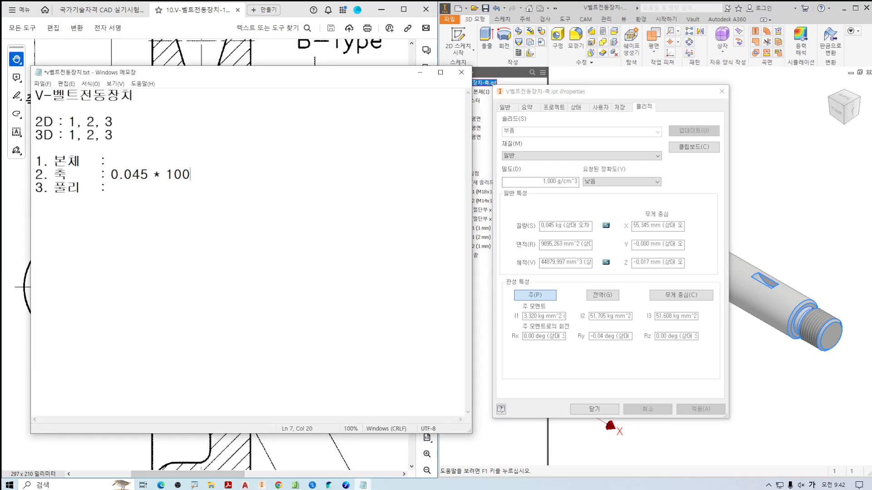
{"action": "type", "text": "0 * 7.85 ="}
Switch to the calculator, compute 45 × 7.85 and move the calculator clear of the notes.
{"action": "key", "text": "XF86Calculator"}
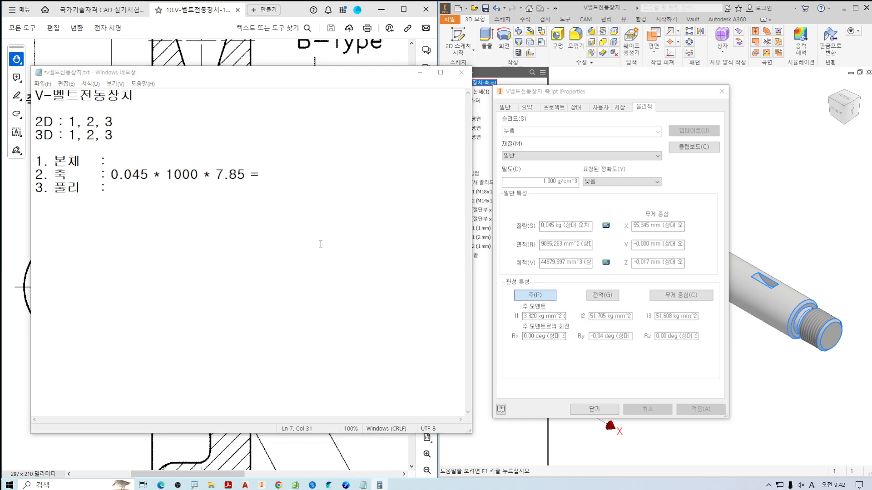
{"action": "type", "text": "45"}
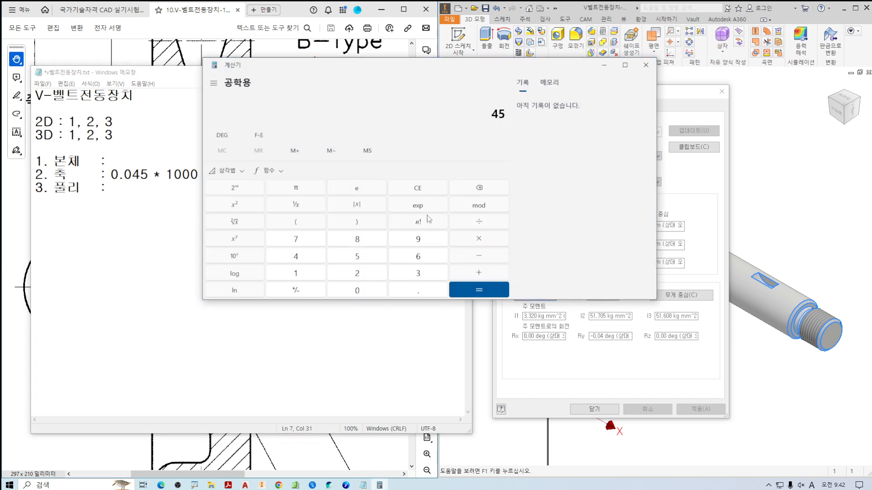
{"action": "type", "text": "85"}
{"action": "key", "text": "Return"}
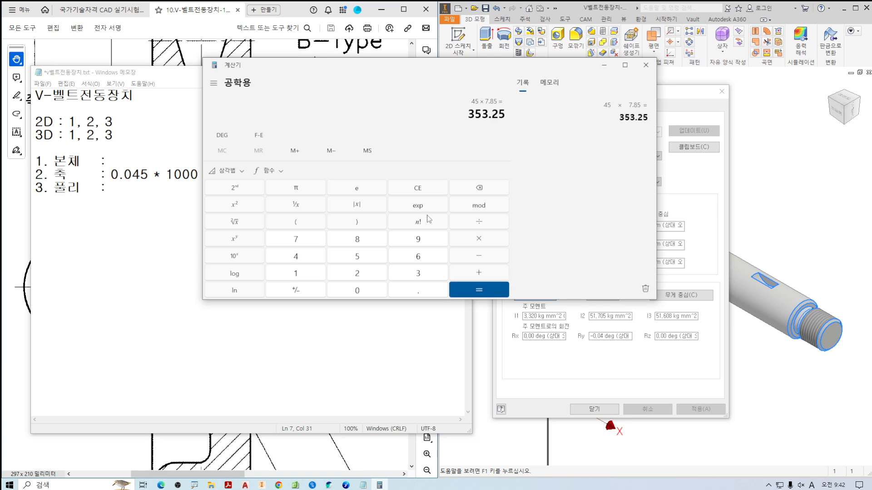
{"action": "left_click_drag", "start_coordinate": [445, 77], "coordinate": [665, 99]}
Record the shaft's mass as 353g after the formula on the 축 line of the notes.
{"action": "left_click", "coordinate": [280, 179]}
{"action": "type", "text": "3"}
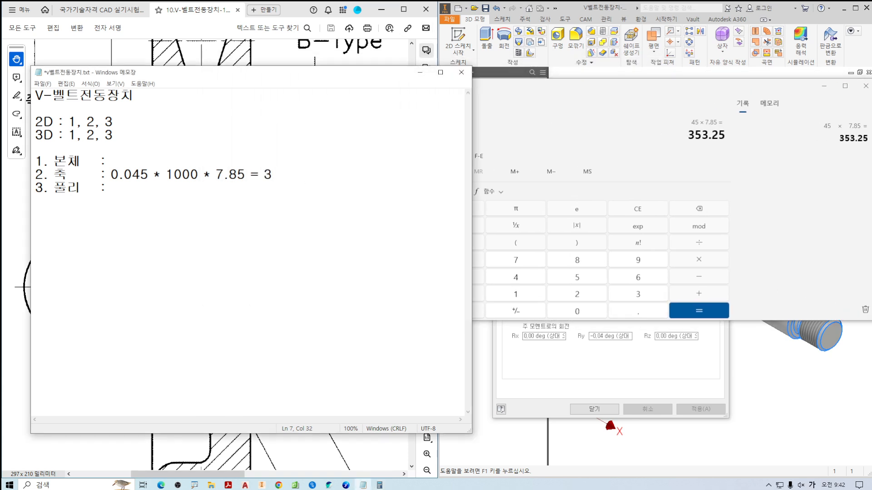
{"action": "type", "text": "53ㅎ"}
{"action": "key", "text": "BackSpace"}
{"action": "key", "text": "Hangul"}
{"action": "type", "text": "g ("}
Append the shaft's volume, rounded as (44880), after 353g on the 축 line of the notes, and close the iProperties.
{"action": "left_click", "coordinate": [865, 85]}
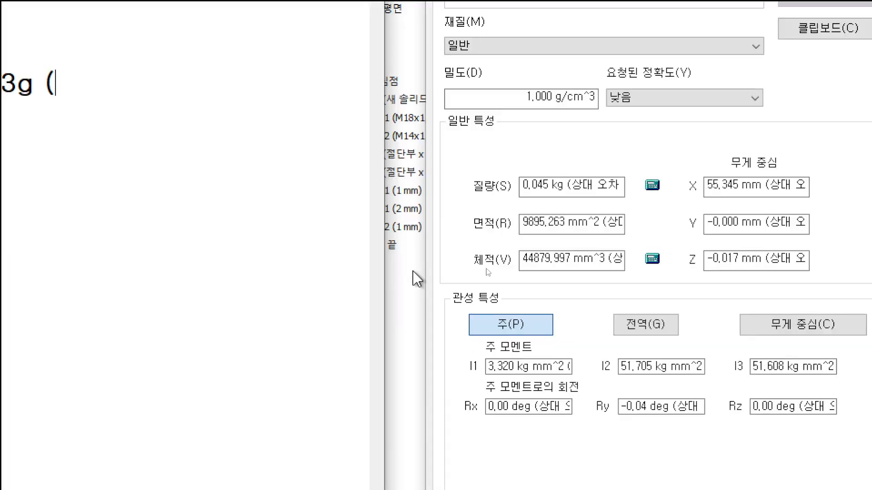
{"action": "left_click_drag", "start_coordinate": [522, 259], "coordinate": [553, 260]}
{"action": "key", "text": "ctrl+c"}
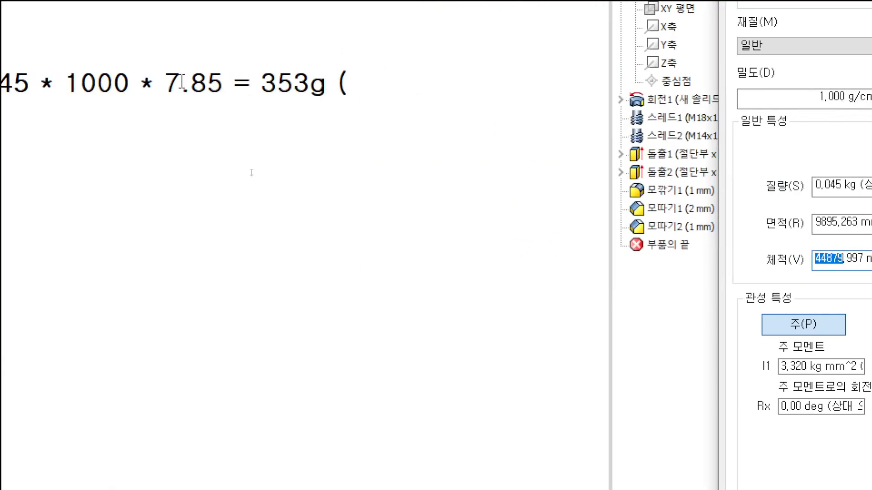
{"action": "left_click", "coordinate": [108, 91]}
{"action": "key", "text": "ctrl+v"}
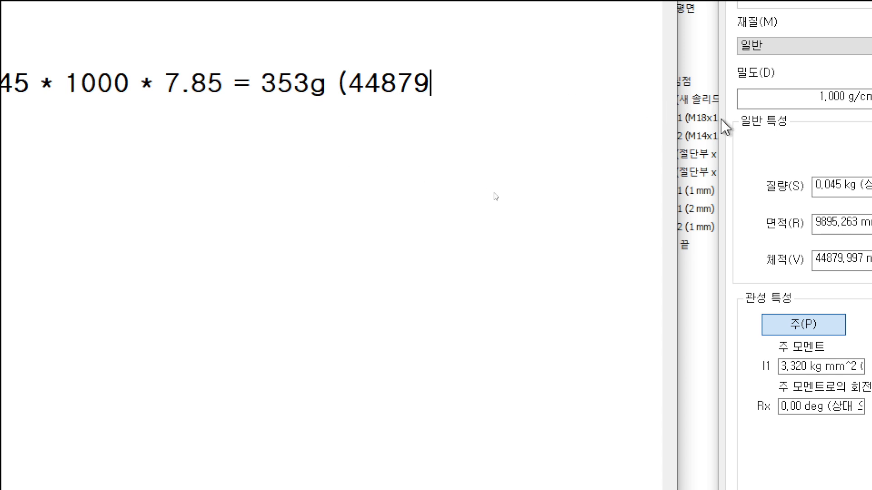
{"action": "key", "text": "BackSpace"}
{"action": "key", "text": "BackSpace"}
{"action": "type", "text": "80"}
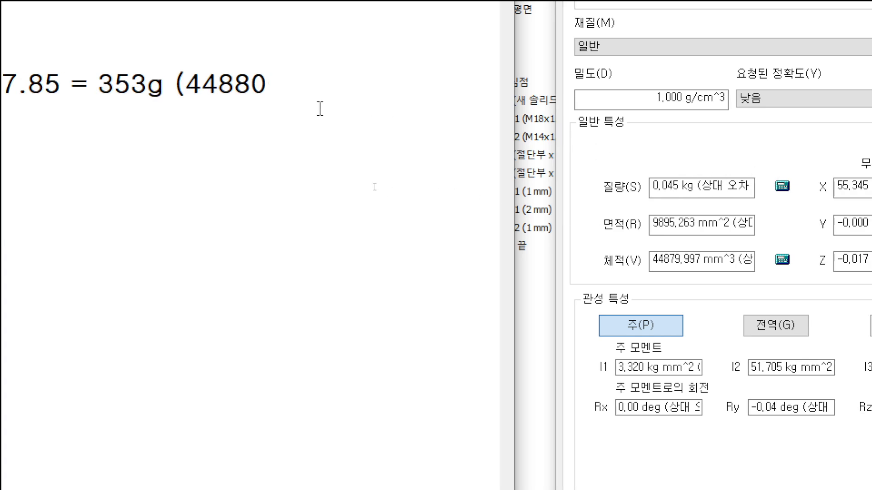
{"action": "type", "text": ")"}
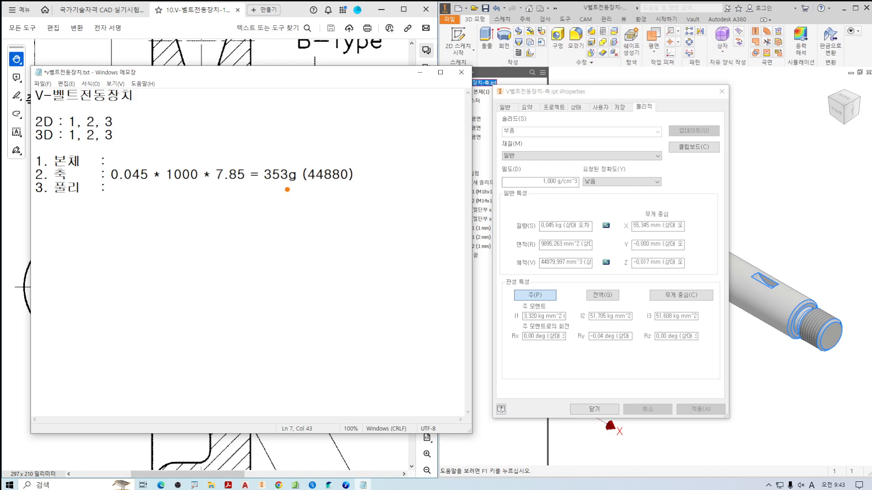
{"action": "left_click_drag", "start_coordinate": [268, 182], "coordinate": [374, 183]}
{"action": "left_click", "coordinate": [601, 408]}
{"action": "middle_click_drag", "start_coordinate": [600, 133], "coordinate": [608, 132]}
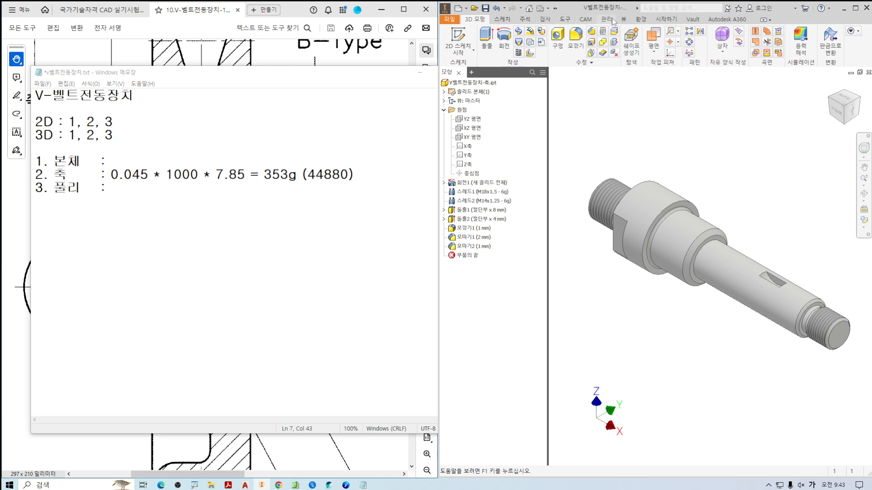
Assign the material 강철, 탄소 (carbon steel) to the shaft part.
{"action": "left_click", "coordinate": [585, 19]}
{"action": "left_click", "coordinate": [566, 20]}
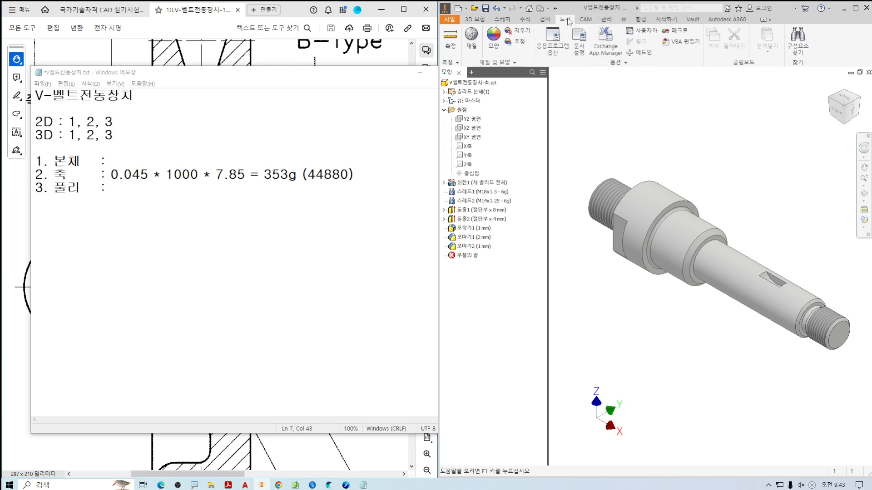
{"action": "left_click", "coordinate": [502, 63]}
{"action": "left_click", "coordinate": [495, 73]}
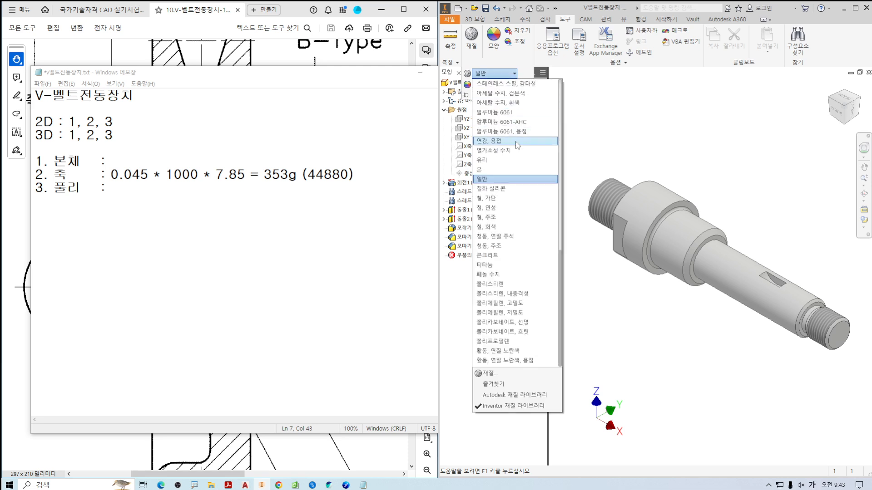
{"action": "scroll", "coordinate": [517, 145], "scroll_direction": "up", "scroll_amount": 5}
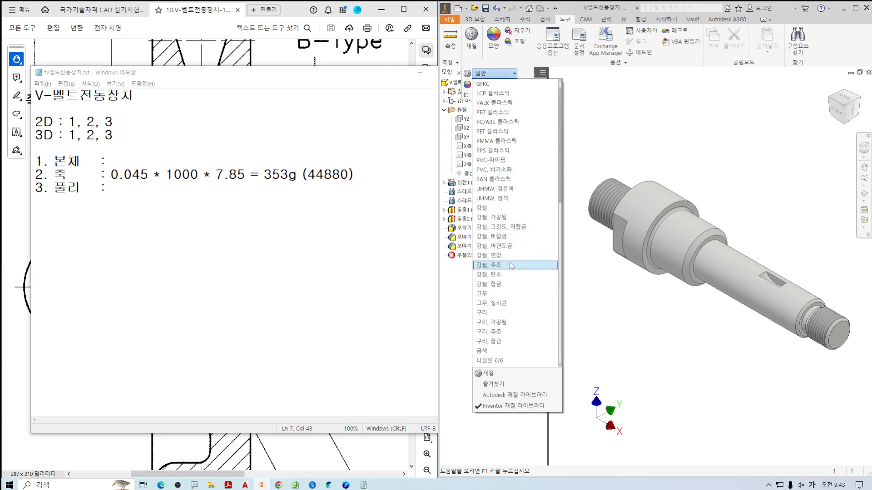
{"action": "left_click", "coordinate": [507, 275]}
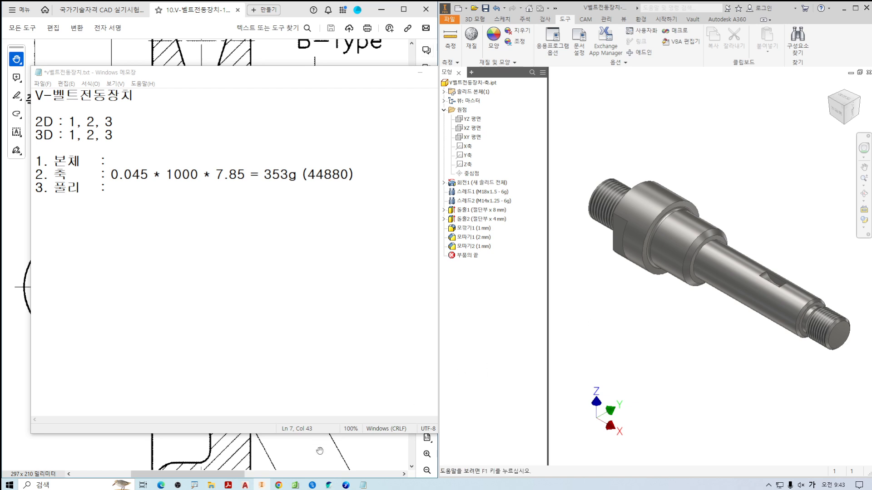
Minimize the notes, return the shaft to its home view and examine the keyed shaft section and whole assembly in the PDF drawing.
{"action": "left_click", "coordinate": [420, 72]}
{"action": "scroll", "coordinate": [239, 345], "scroll_direction": "up", "scroll_amount": 3, "text": "ctrl"}
{"action": "mouse_move", "coordinate": [239, 345]}
{"action": "left_mouse_down"}
{"action": "mouse_move", "coordinate": [168, 338]}
{"action": "mouse_move", "coordinate": [168, 327]}
{"action": "mouse_move", "coordinate": [237, 332]}
{"action": "mouse_move", "coordinate": [148, 329]}
{"action": "left_mouse_up"}
{"action": "scroll", "coordinate": [750, 334], "scroll_direction": "down", "scroll_amount": 3}
{"action": "middle_click_drag", "start_coordinate": [755, 332], "coordinate": [661, 331]}
{"action": "key", "text": "F6"}
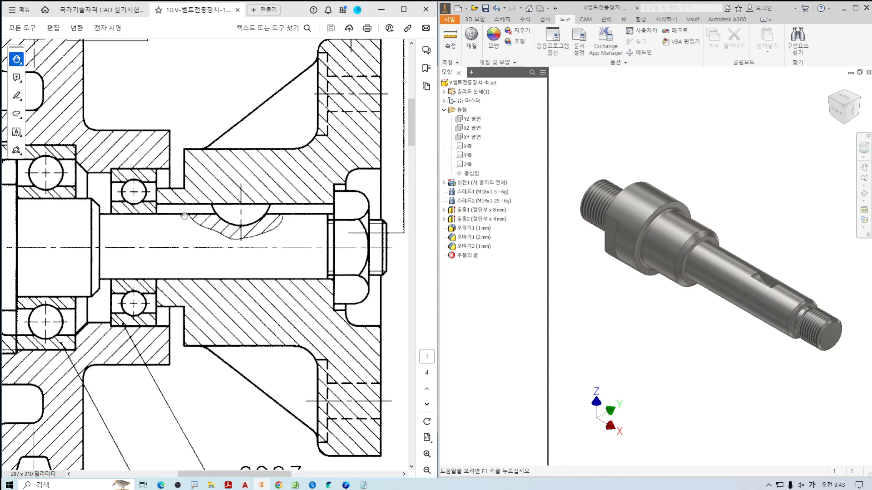
{"action": "scroll", "coordinate": [174, 275], "scroll_direction": "down", "scroll_amount": 5, "text": "ctrl"}
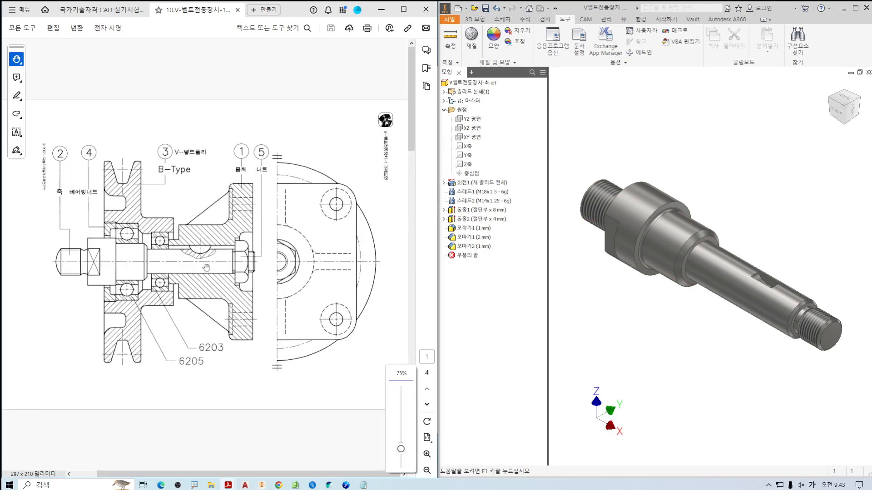